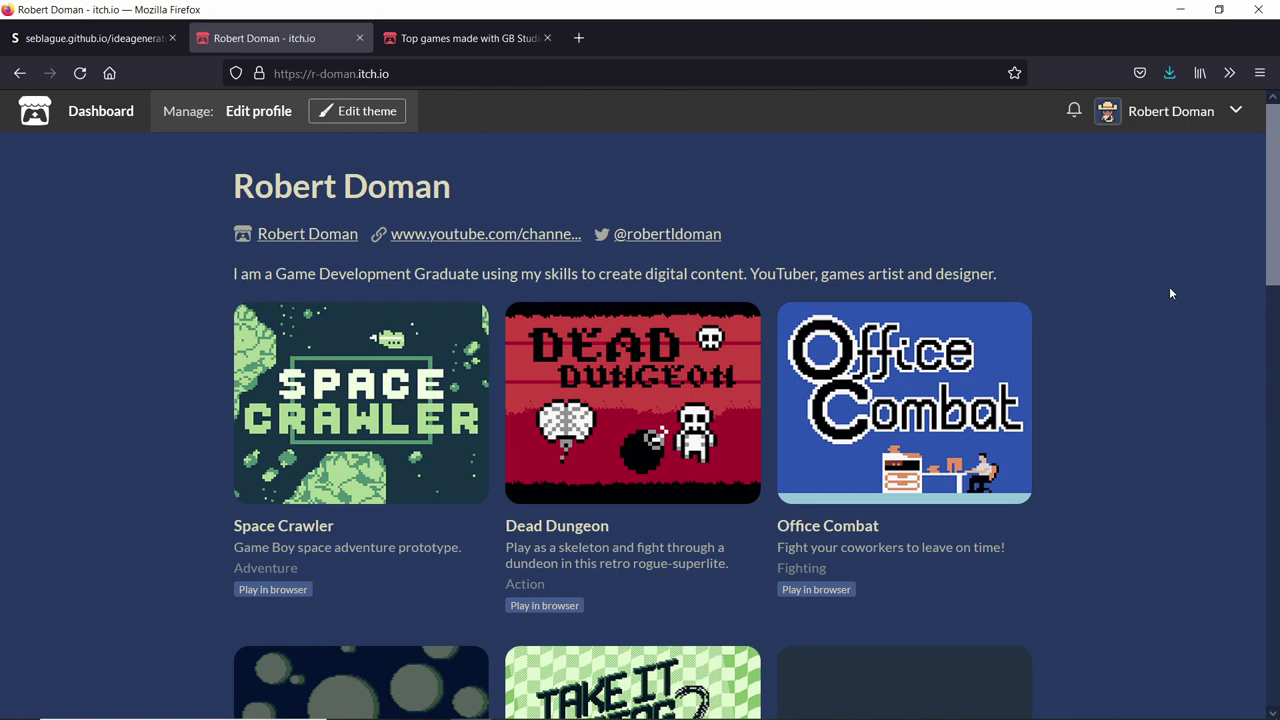
- Look through the developer's published games on the itch.io profile page, from Space Crawler down to Mid Century
{"action": "scroll", "coordinate": [1170, 300], "scroll_direction": "down", "scroll_amount": 2}
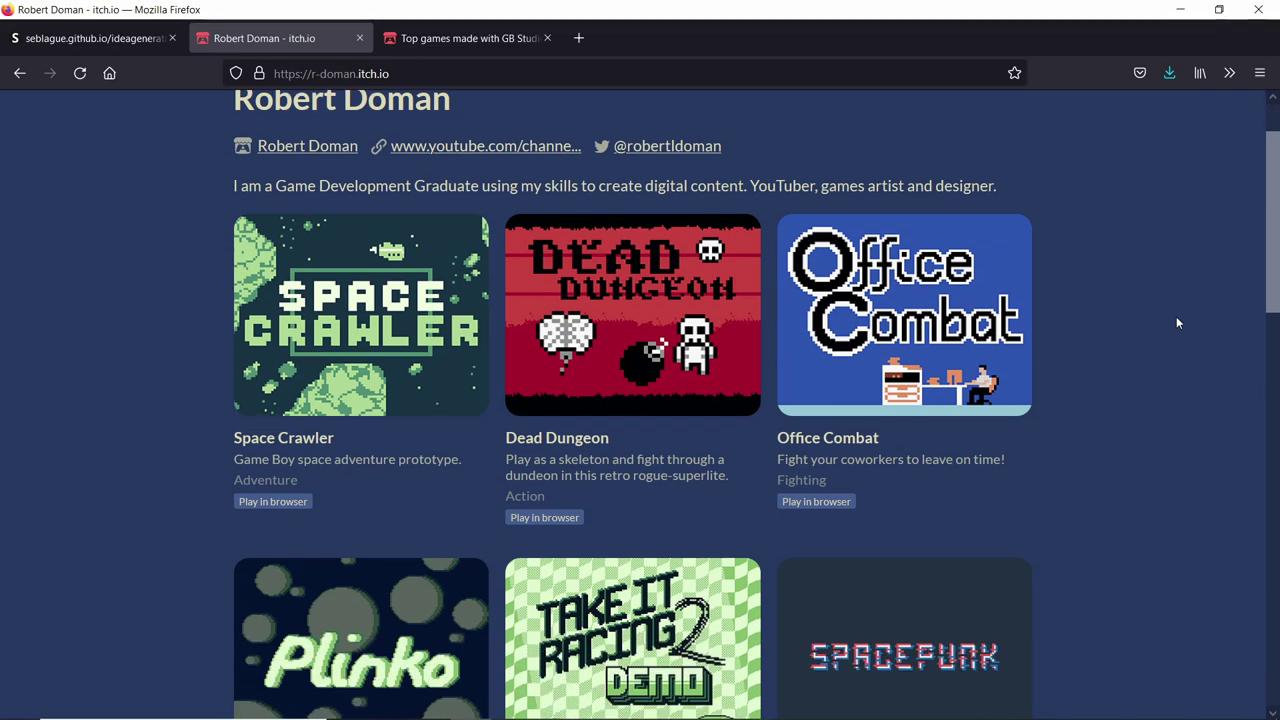
{"action": "scroll", "coordinate": [1176, 318], "scroll_direction": "down", "scroll_amount": 3}
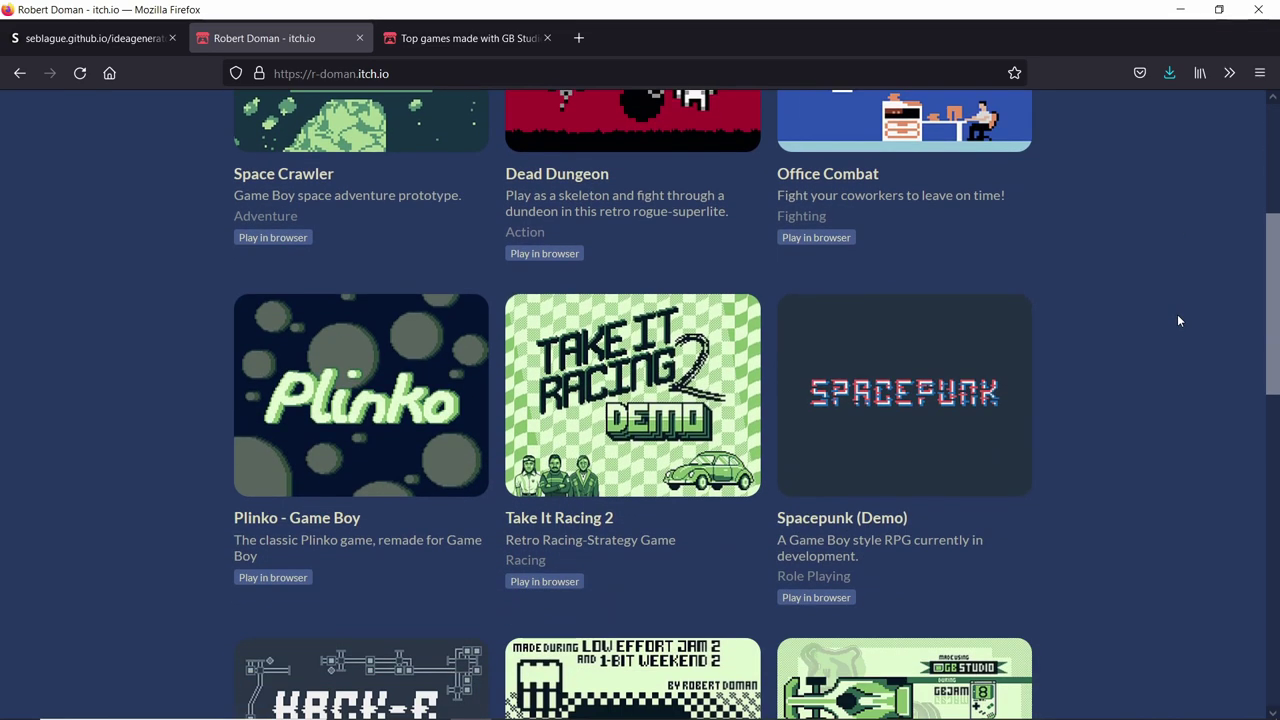
{"action": "scroll", "coordinate": [1177, 320], "scroll_direction": "down", "scroll_amount": 2}
{"action": "scroll", "coordinate": [1178, 320], "scroll_direction": "up", "scroll_amount": 5}
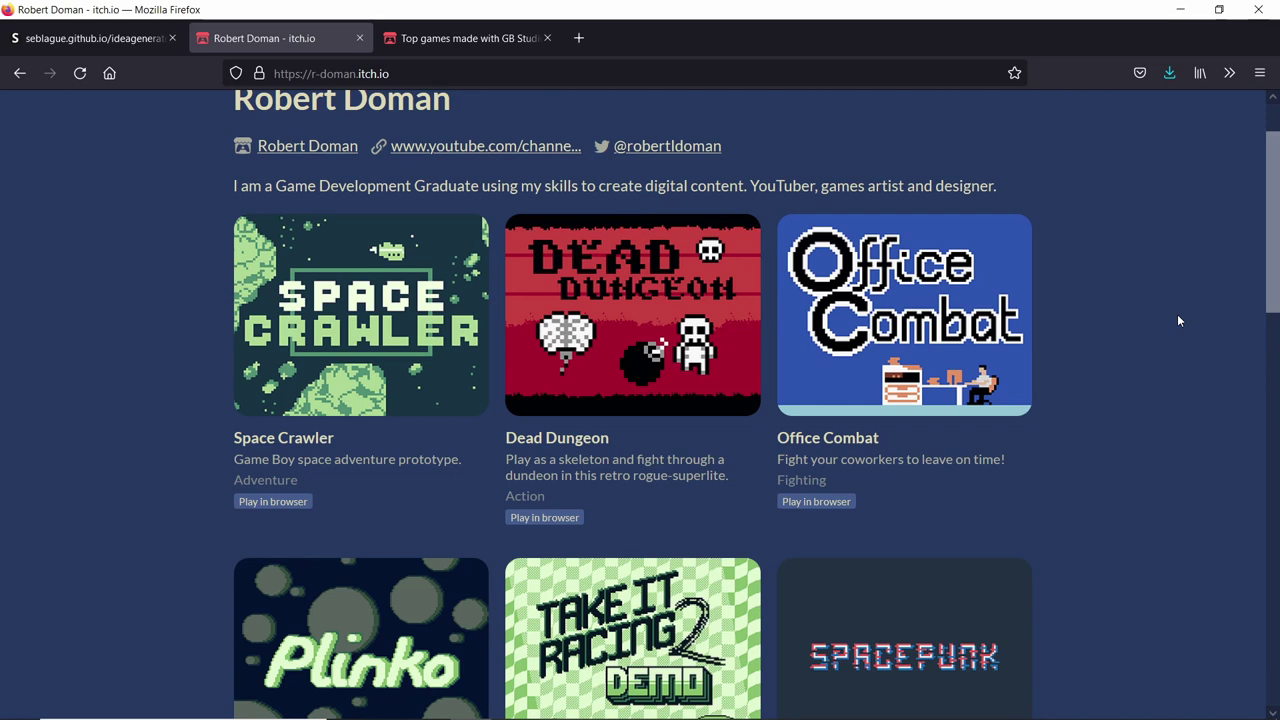
{"action": "scroll", "coordinate": [160, 412], "scroll_direction": "up", "scroll_amount": 2}
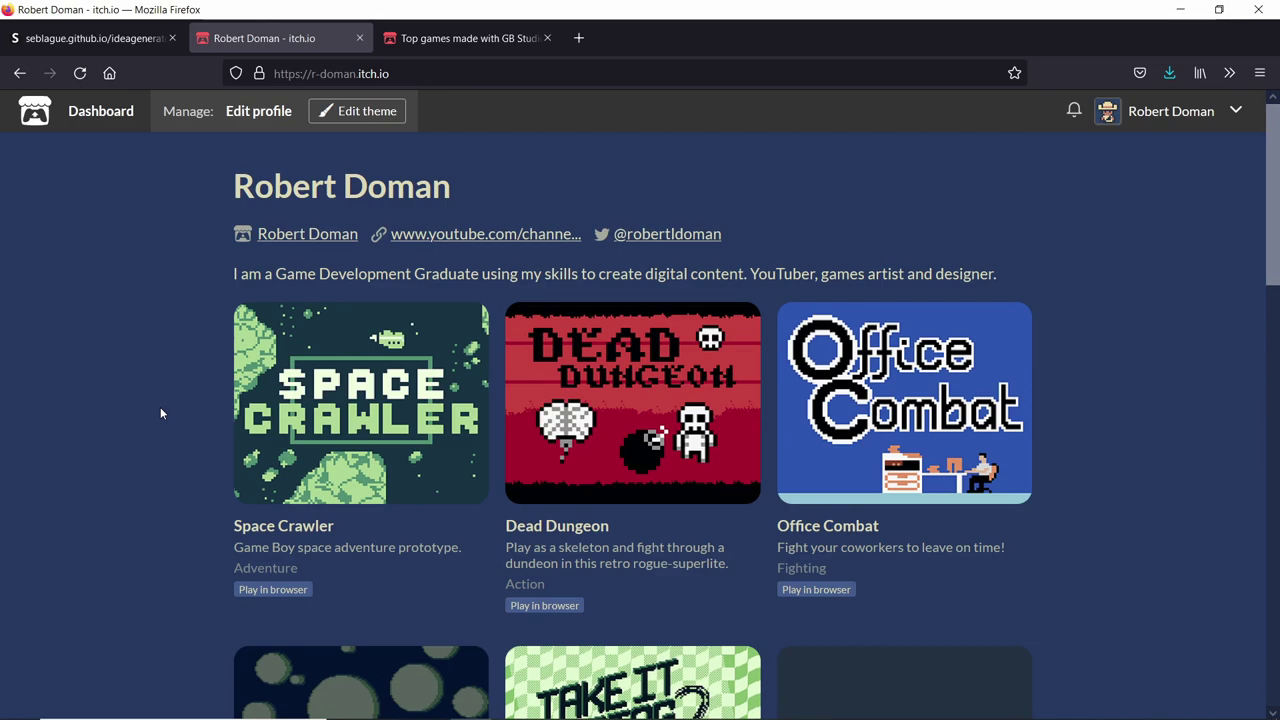
{"action": "scroll", "coordinate": [160, 412], "scroll_direction": "down", "scroll_amount": 10}
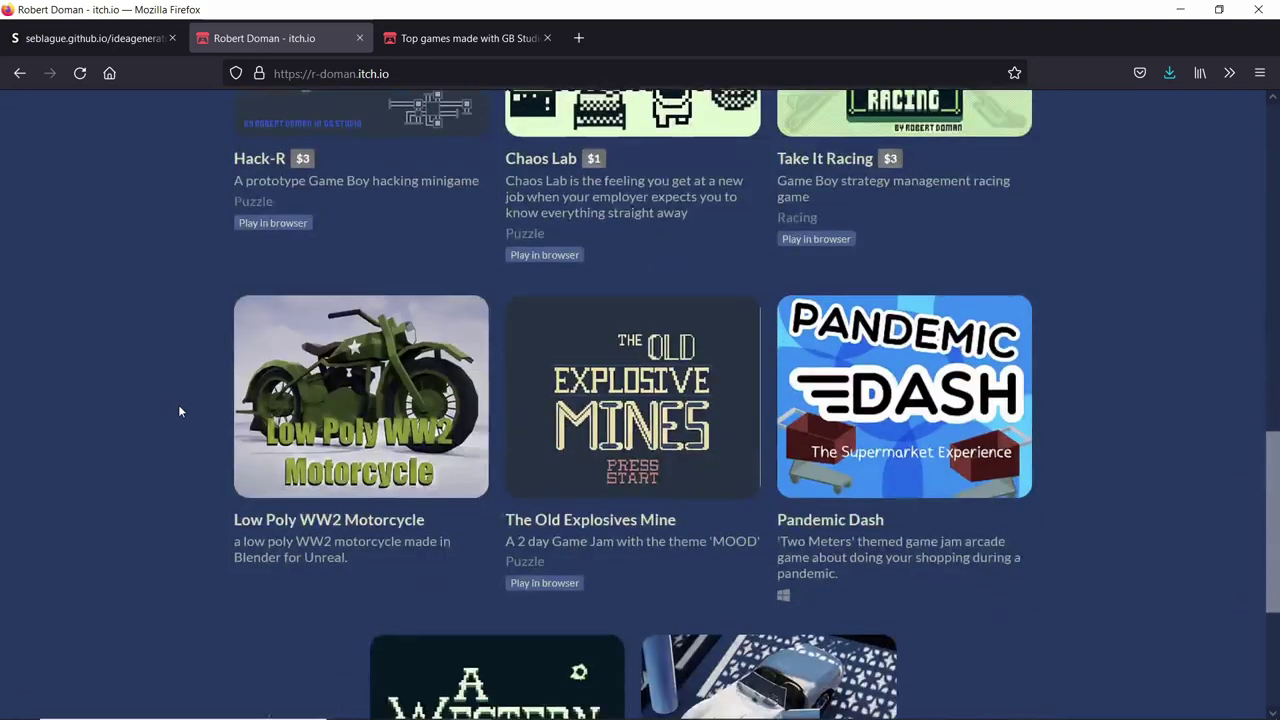
{"action": "scroll", "coordinate": [180, 410], "scroll_direction": "down", "scroll_amount": 3}
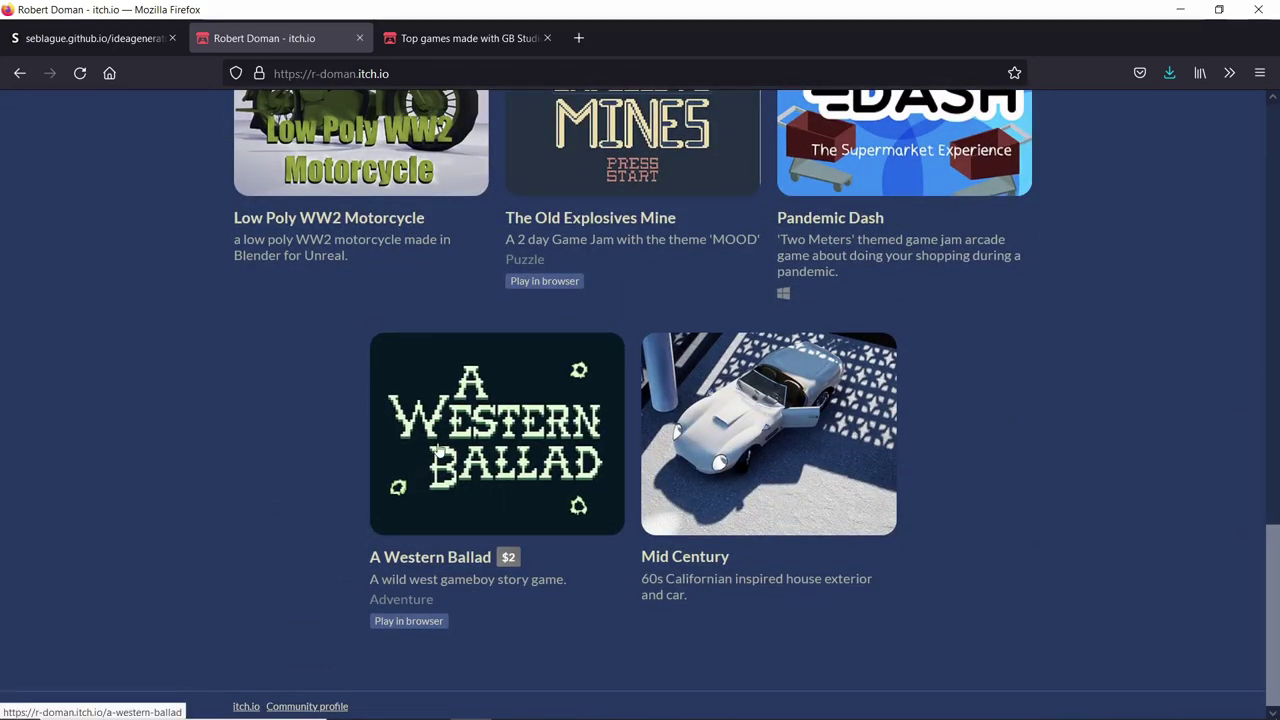
{"action": "scroll", "coordinate": [150, 452], "scroll_direction": "up", "scroll_amount": 4}
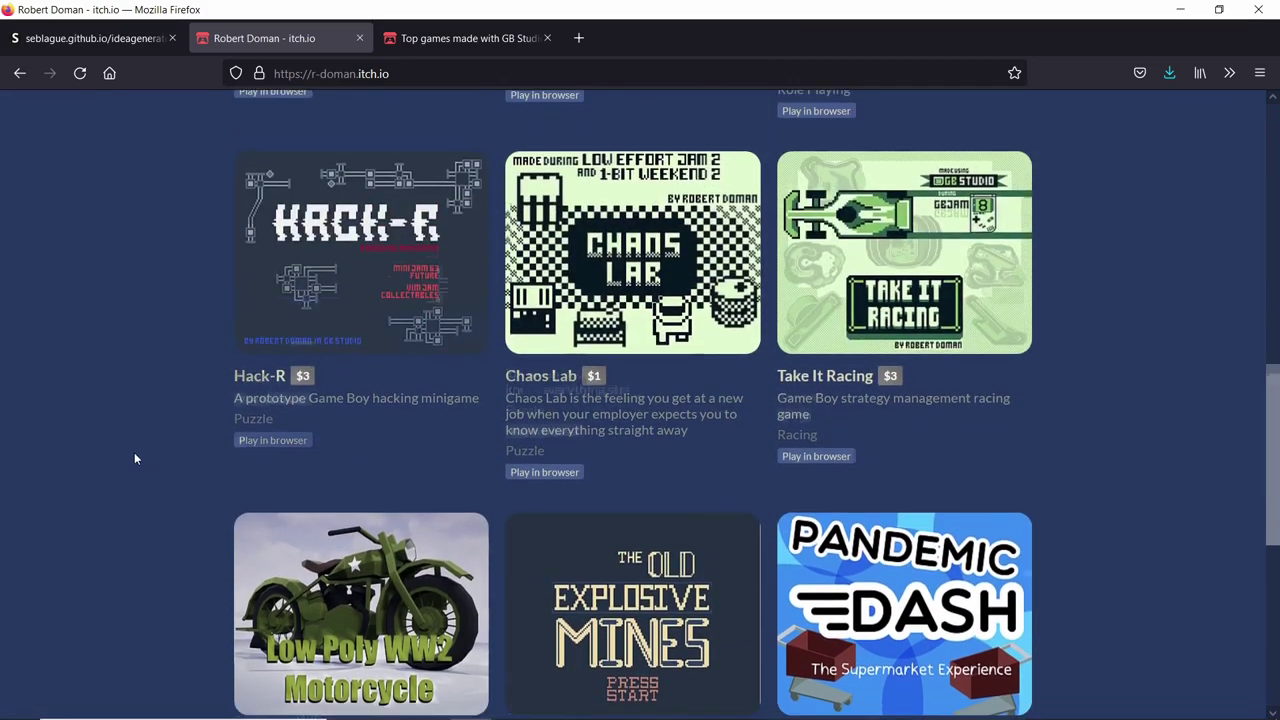
{"action": "scroll", "coordinate": [134, 455], "scroll_direction": "down", "scroll_amount": 5}
{"action": "scroll", "coordinate": [395, 492], "scroll_direction": "up", "scroll_amount": 1}
{"action": "scroll", "coordinate": [263, 480], "scroll_direction": "up", "scroll_amount": 5}
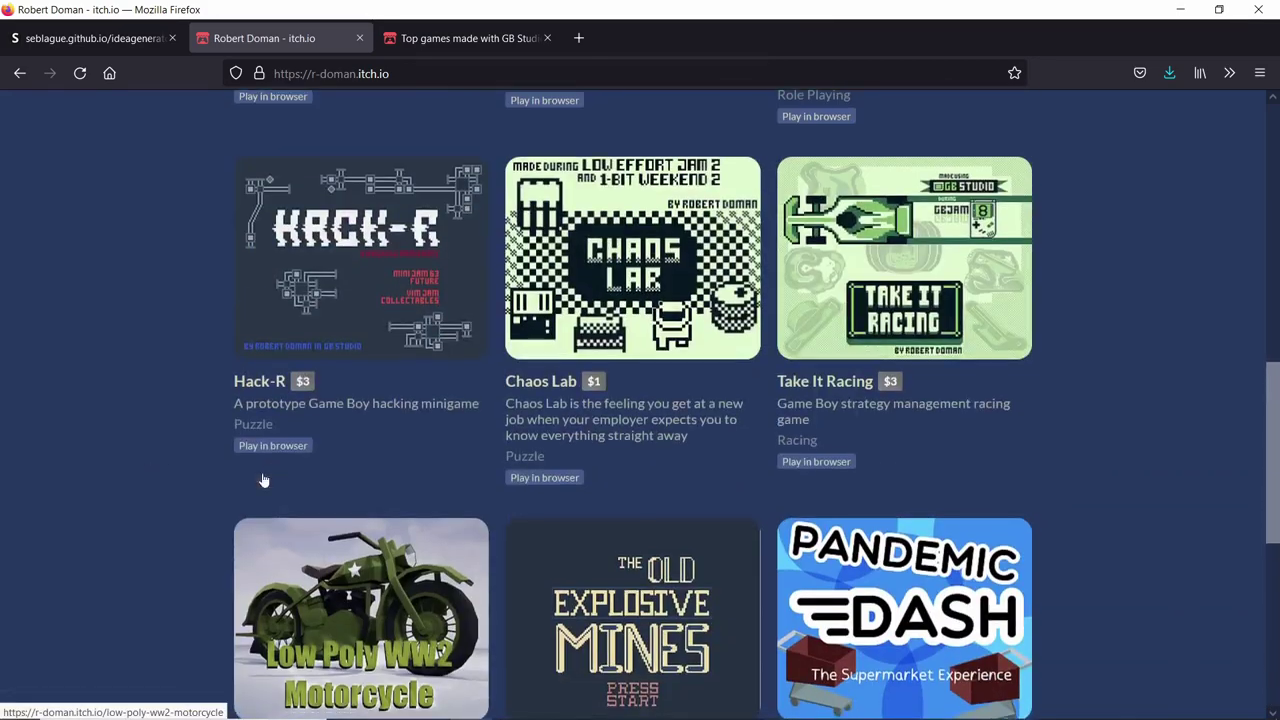
{"action": "scroll", "coordinate": [605, 440], "scroll_direction": "up", "scroll_amount": 1}
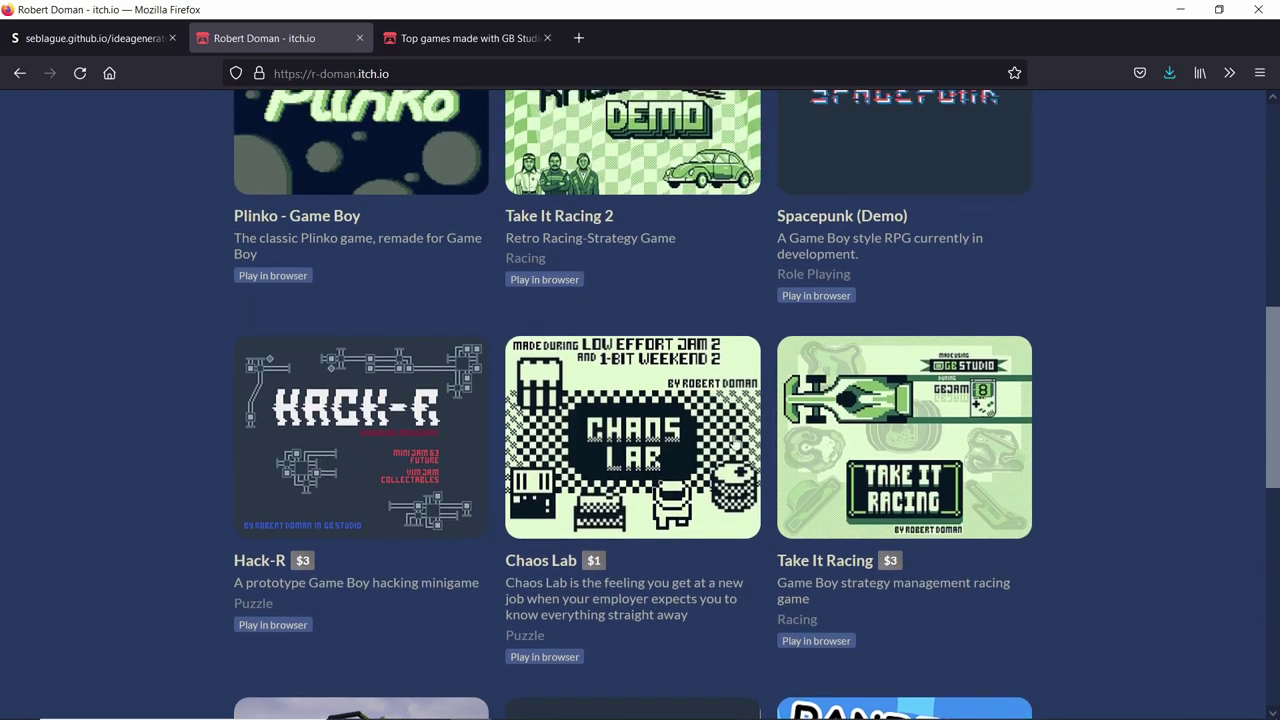
{"action": "scroll", "coordinate": [1149, 434], "scroll_direction": "up", "scroll_amount": 3}
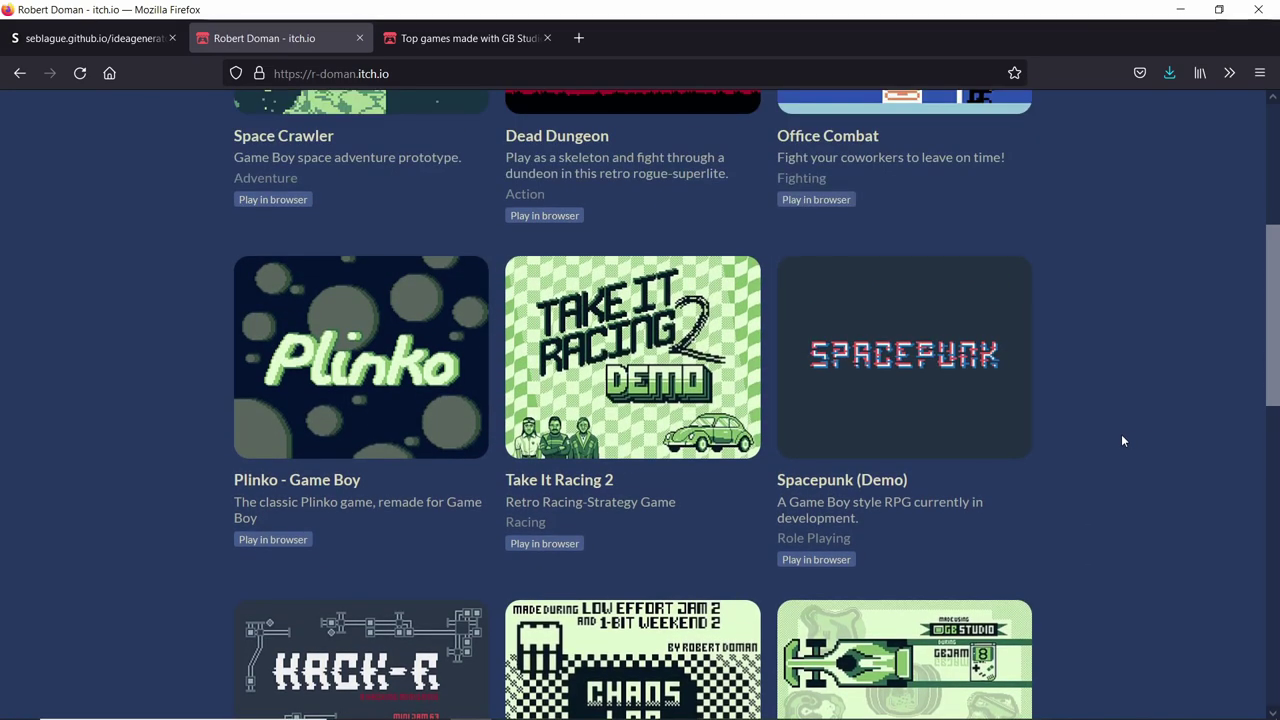
{"action": "scroll", "coordinate": [1111, 446], "scroll_direction": "down", "scroll_amount": 5}
{"action": "scroll", "coordinate": [116, 581], "scroll_direction": "down", "scroll_amount": 4}
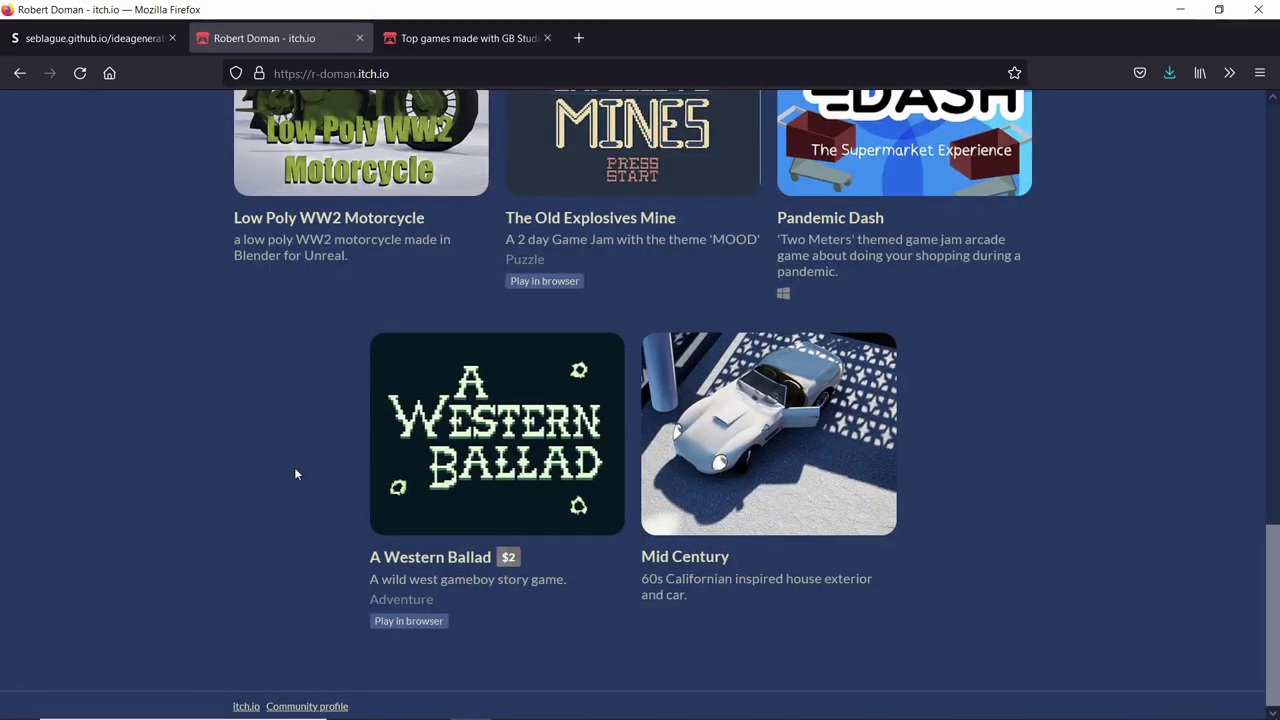
{"action": "scroll", "coordinate": [262, 460], "scroll_direction": "up", "scroll_amount": 1}
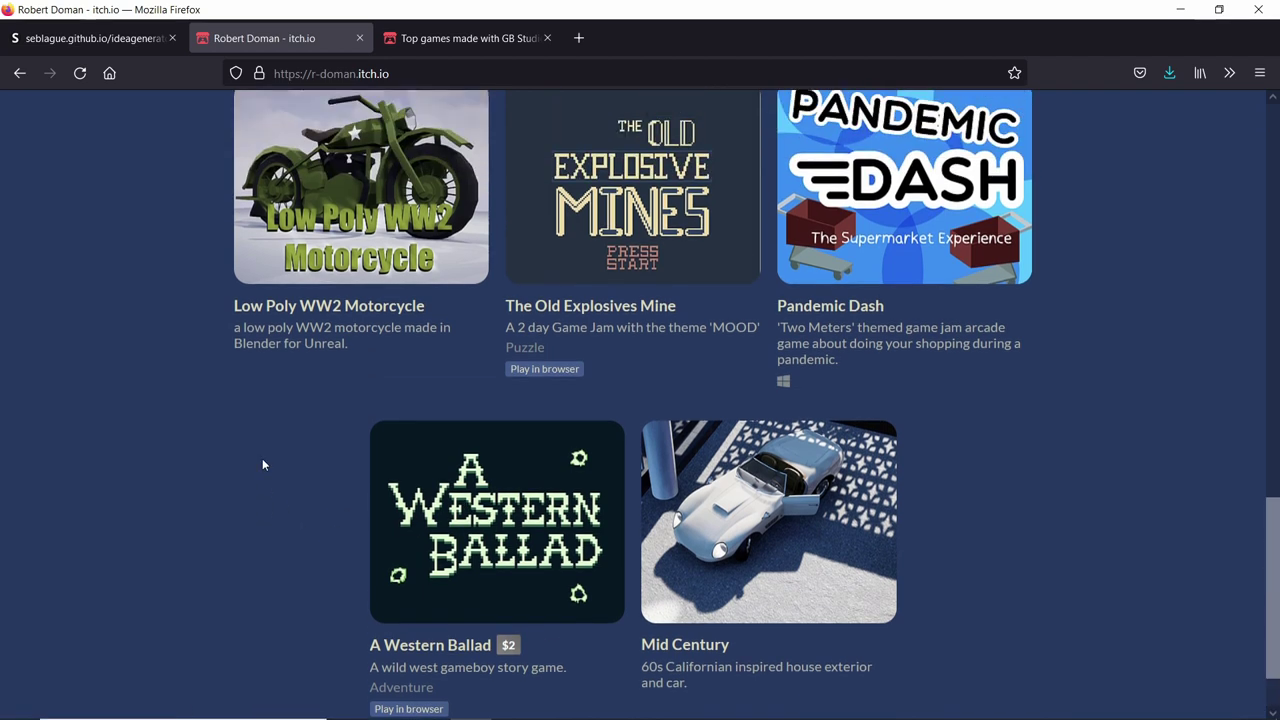
{"action": "scroll", "coordinate": [230, 468], "scroll_direction": "up", "scroll_amount": 1}
{"action": "scroll", "coordinate": [222, 466], "scroll_direction": "up", "scroll_amount": 2}
{"action": "scroll", "coordinate": [222, 466], "scroll_direction": "down", "scroll_amount": 2}
{"action": "scroll", "coordinate": [222, 466], "scroll_direction": "down", "scroll_amount": 1}
{"action": "scroll", "coordinate": [1063, 351], "scroll_direction": "up", "scroll_amount": 2}
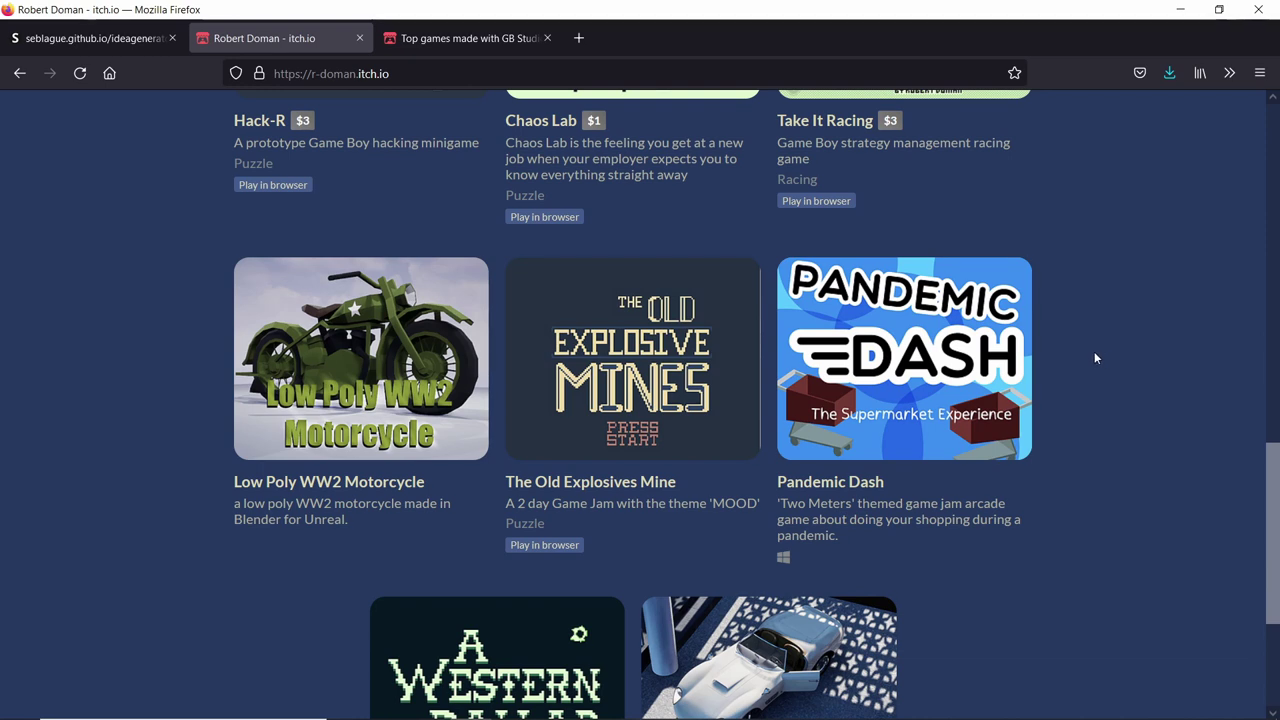
{"action": "scroll", "coordinate": [1094, 357], "scroll_direction": "up", "scroll_amount": 3}
{"action": "scroll", "coordinate": [1100, 368], "scroll_direction": "up", "scroll_amount": 1}
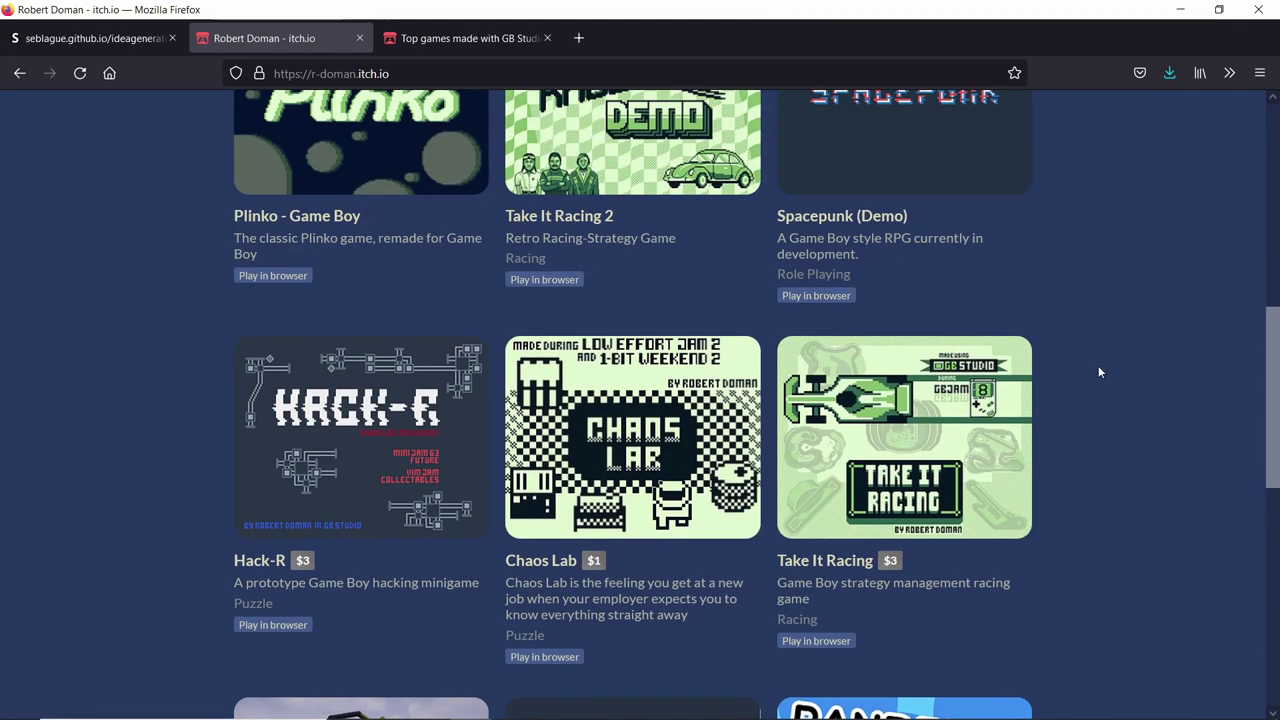
{"action": "scroll", "coordinate": [1100, 370], "scroll_direction": "up", "scroll_amount": 1}
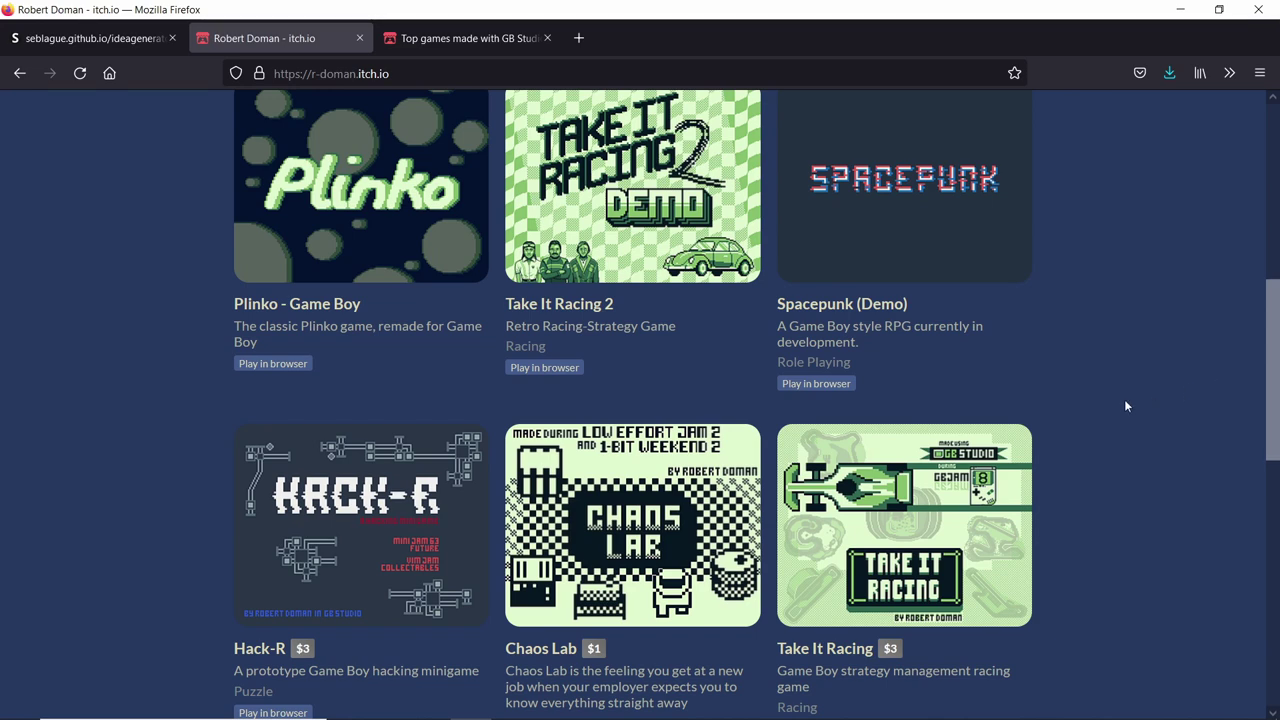
{"action": "scroll", "coordinate": [1123, 402], "scroll_direction": "up", "scroll_amount": 3}
{"action": "scroll", "coordinate": [1122, 399], "scroll_direction": "up", "scroll_amount": 2}
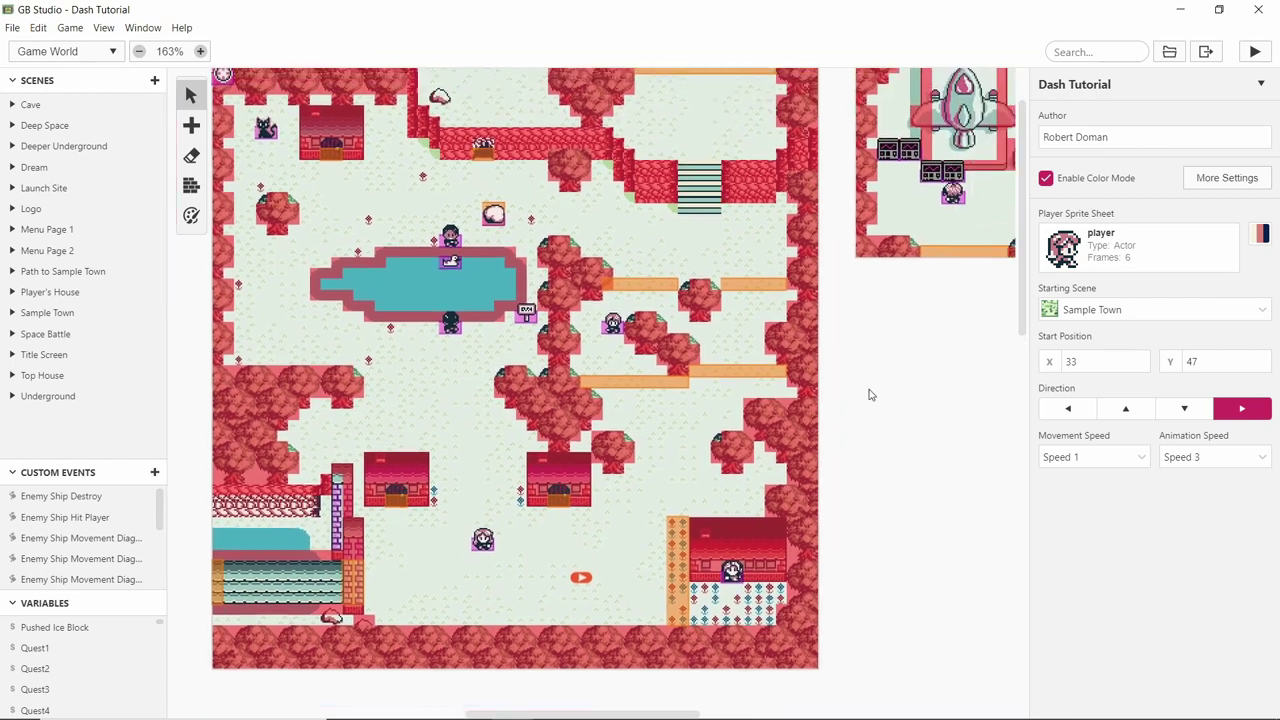
- Switch to GB Studio, select the Sample Town scene and collapse its Attach Script To Button event
{"action": "scroll", "coordinate": [730, 350], "scroll_direction": "right", "scroll_amount": 2}
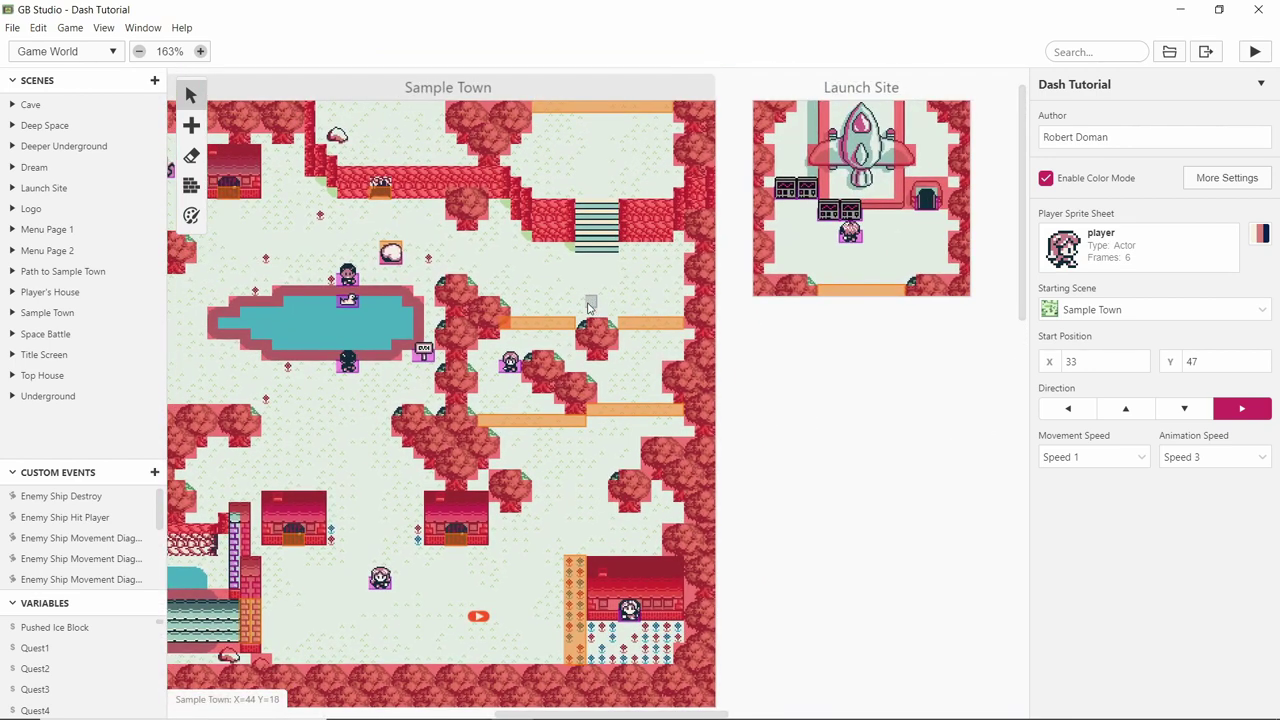
{"action": "left_click", "coordinate": [614, 254]}
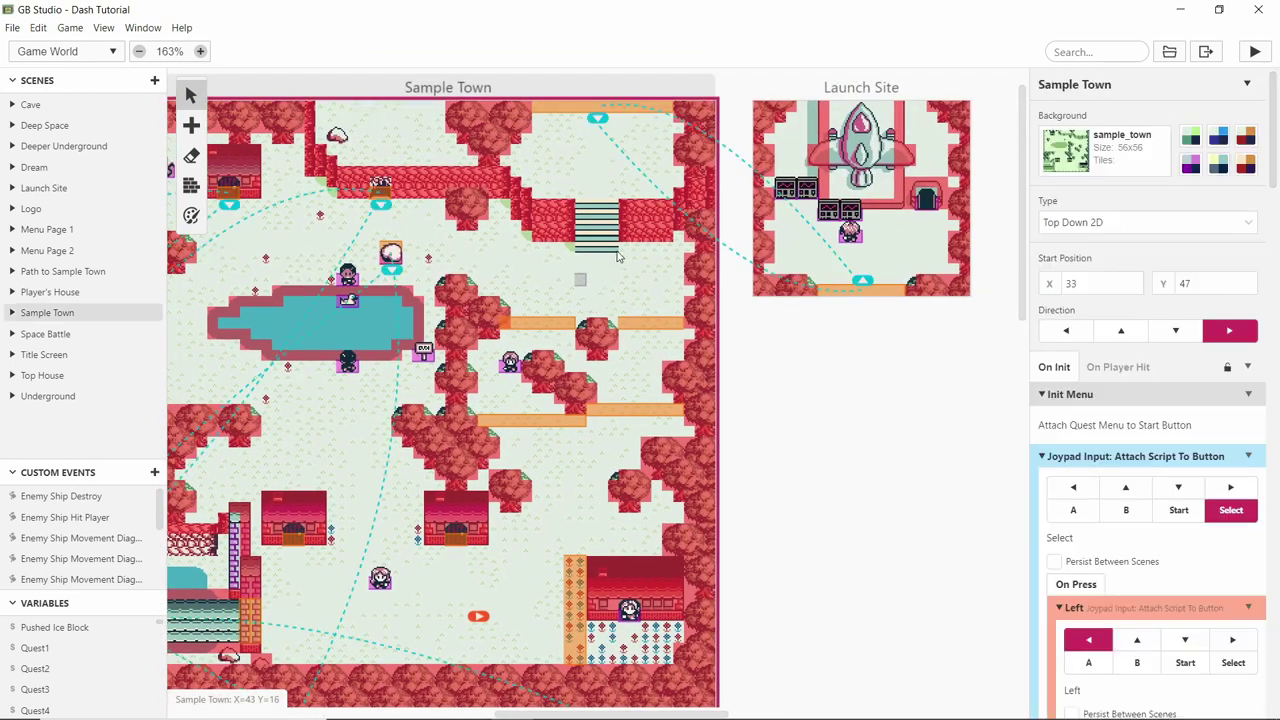
{"action": "left_click", "coordinate": [1110, 446]}
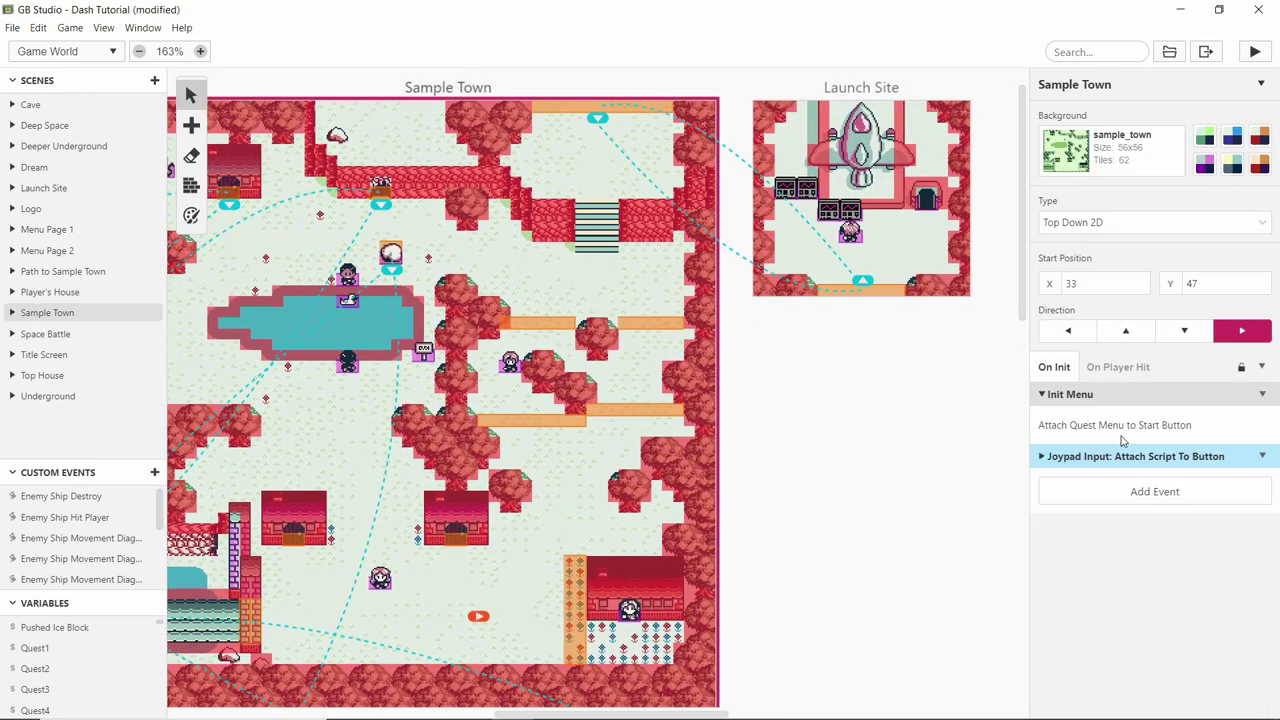
- Add an Actor: Move Relative event to Oblivious Guy's On Interact script and open its X value for editing
{"action": "scroll", "coordinate": [914, 434], "scroll_direction": "left", "scroll_amount": 3}
{"action": "scroll", "coordinate": [914, 434], "scroll_direction": "up", "scroll_amount": 1}
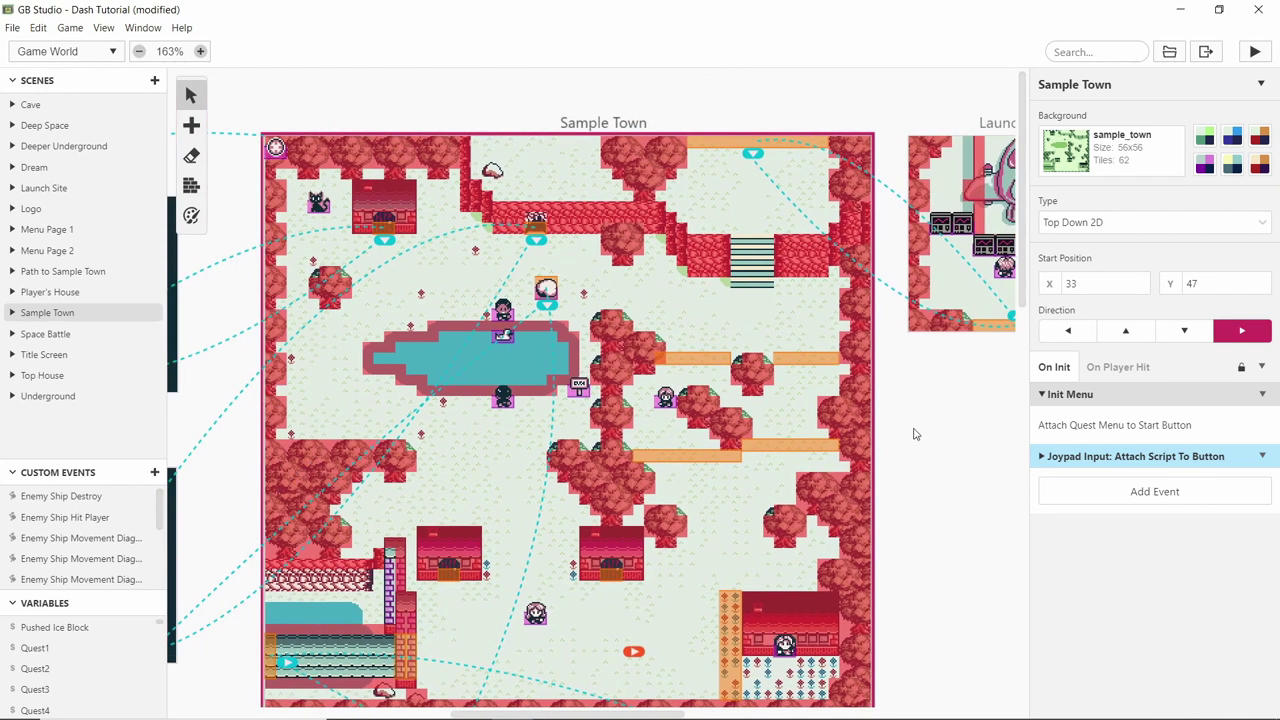
{"action": "left_click", "coordinate": [507, 310]}
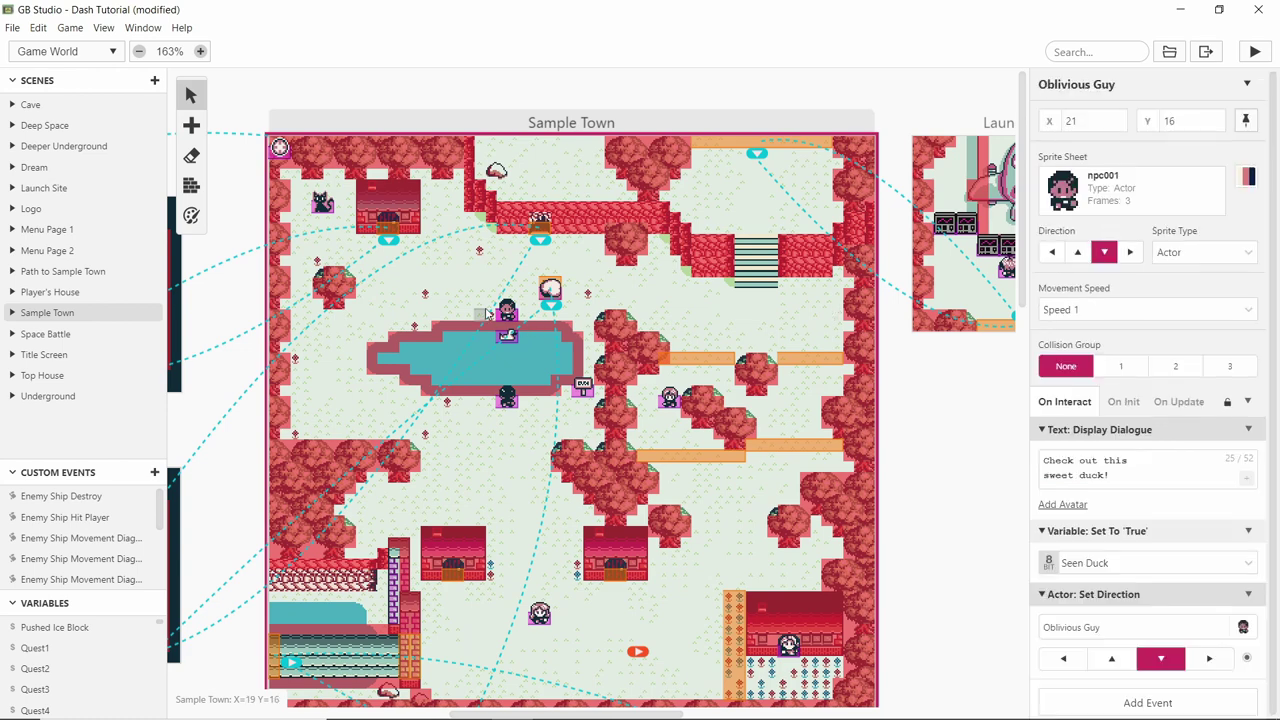
{"action": "left_click", "coordinate": [1113, 699]}
{"action": "type", "text": "move"}
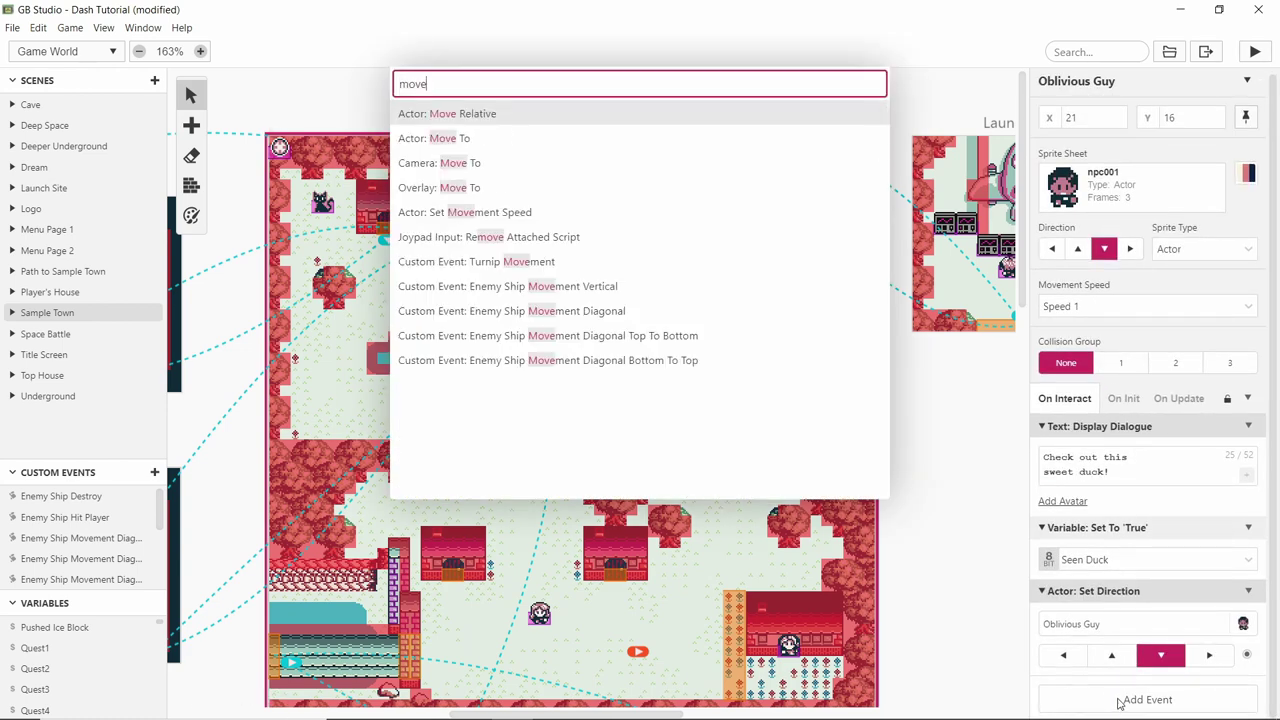
{"action": "left_click", "coordinate": [484, 116]}
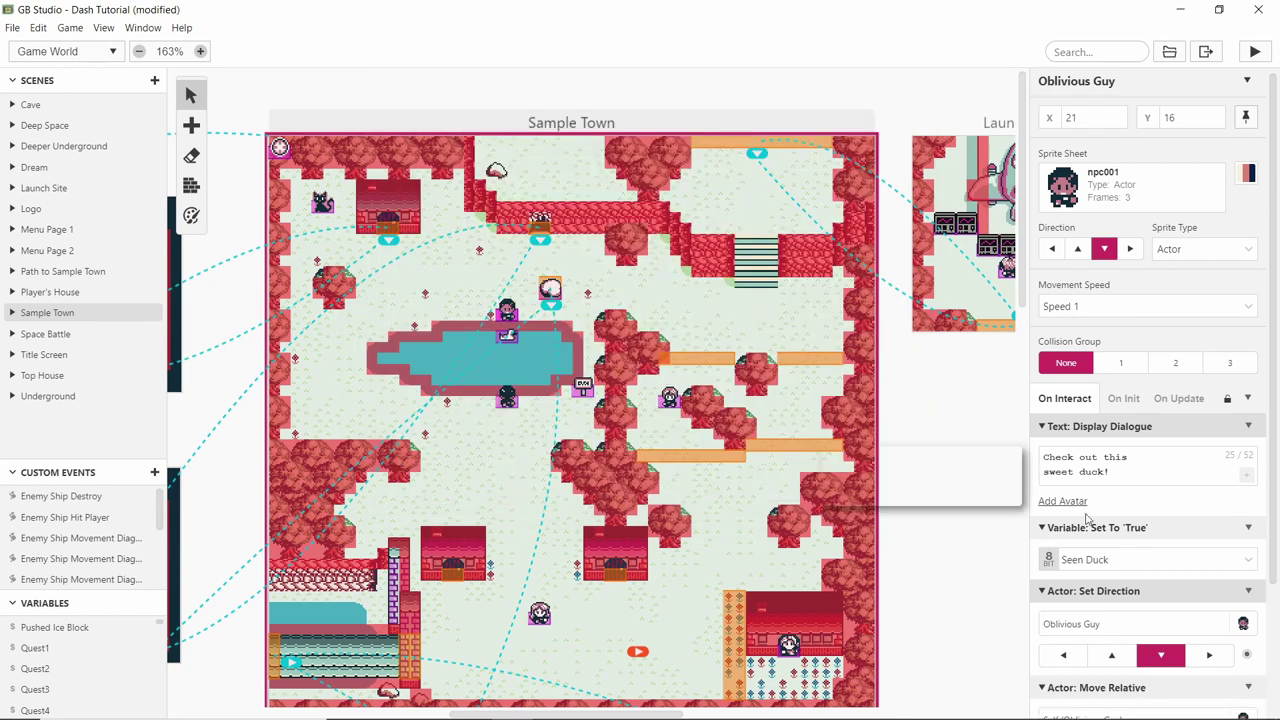
{"action": "scroll", "coordinate": [1115, 500], "scroll_direction": "down", "scroll_amount": 2}
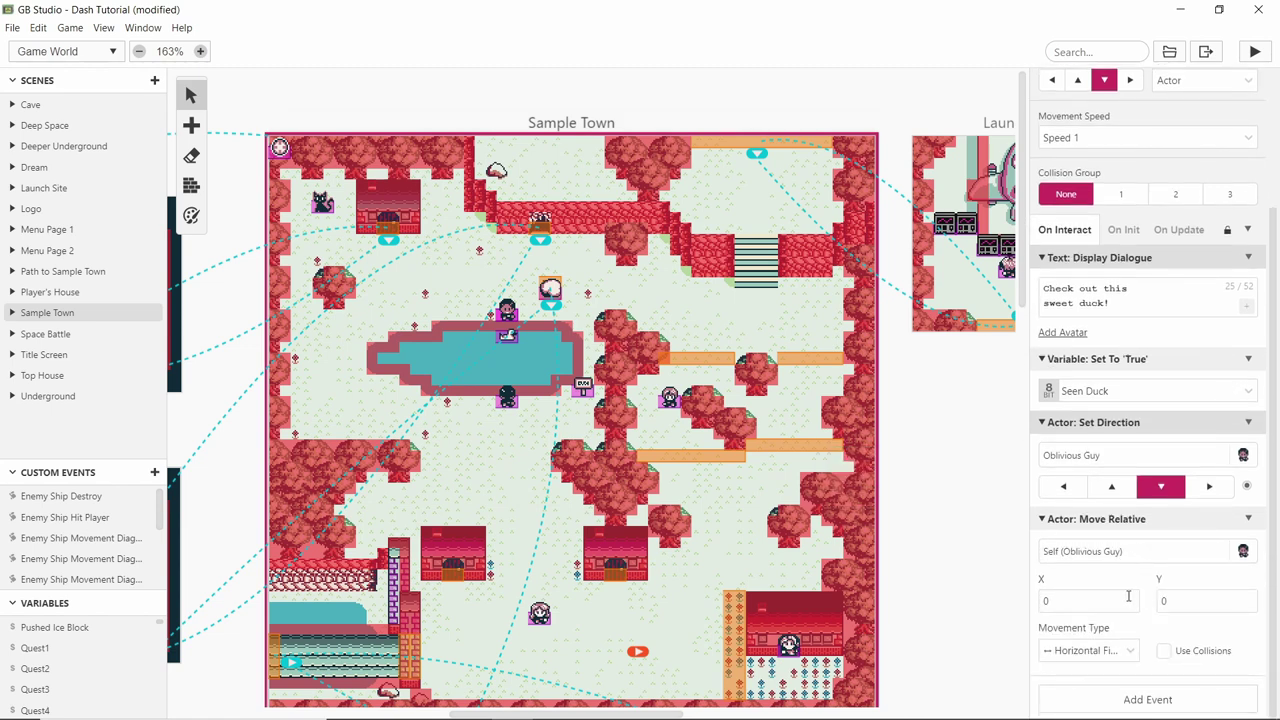
{"action": "left_click", "coordinate": [1128, 604]}
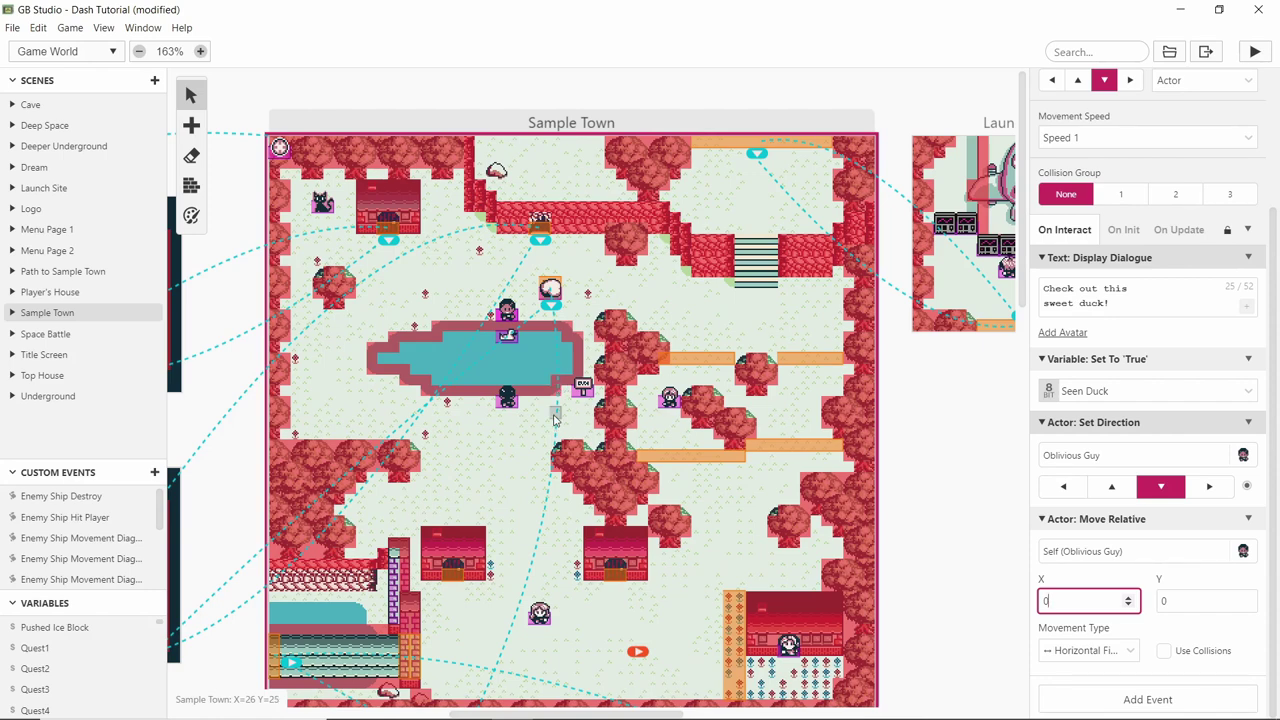
- Survey the project's scene layout and select the Sample Town scene to examine it and its connections
{"action": "scroll", "coordinate": [909, 440], "scroll_direction": "down", "scroll_amount": 4}
{"action": "scroll", "coordinate": [766, 385], "scroll_direction": "down", "scroll_amount": 5, "text": "ctrl"}
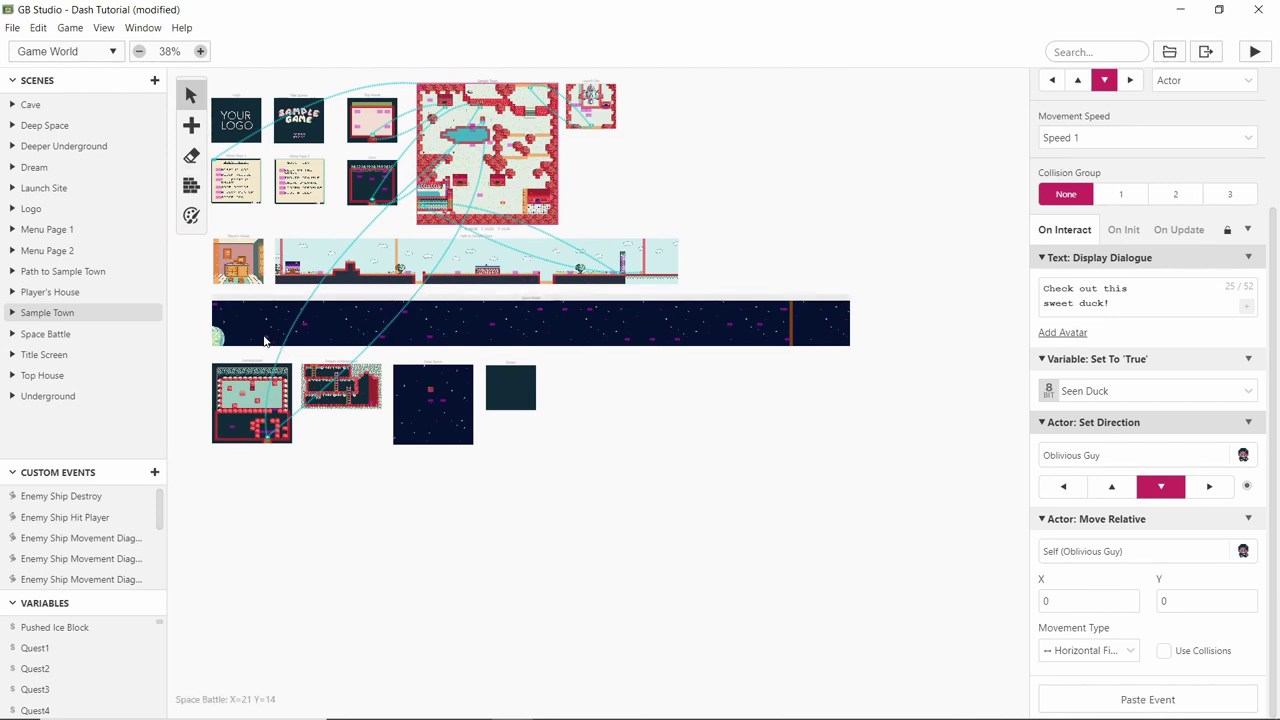
{"action": "scroll", "coordinate": [265, 330], "scroll_direction": "up", "scroll_amount": 3, "text": "ctrl"}
{"action": "scroll", "coordinate": [365, 259], "scroll_direction": "left", "scroll_amount": 3, "text": "shift"}
{"action": "scroll", "coordinate": [617, 250], "scroll_direction": "up", "scroll_amount": 5}
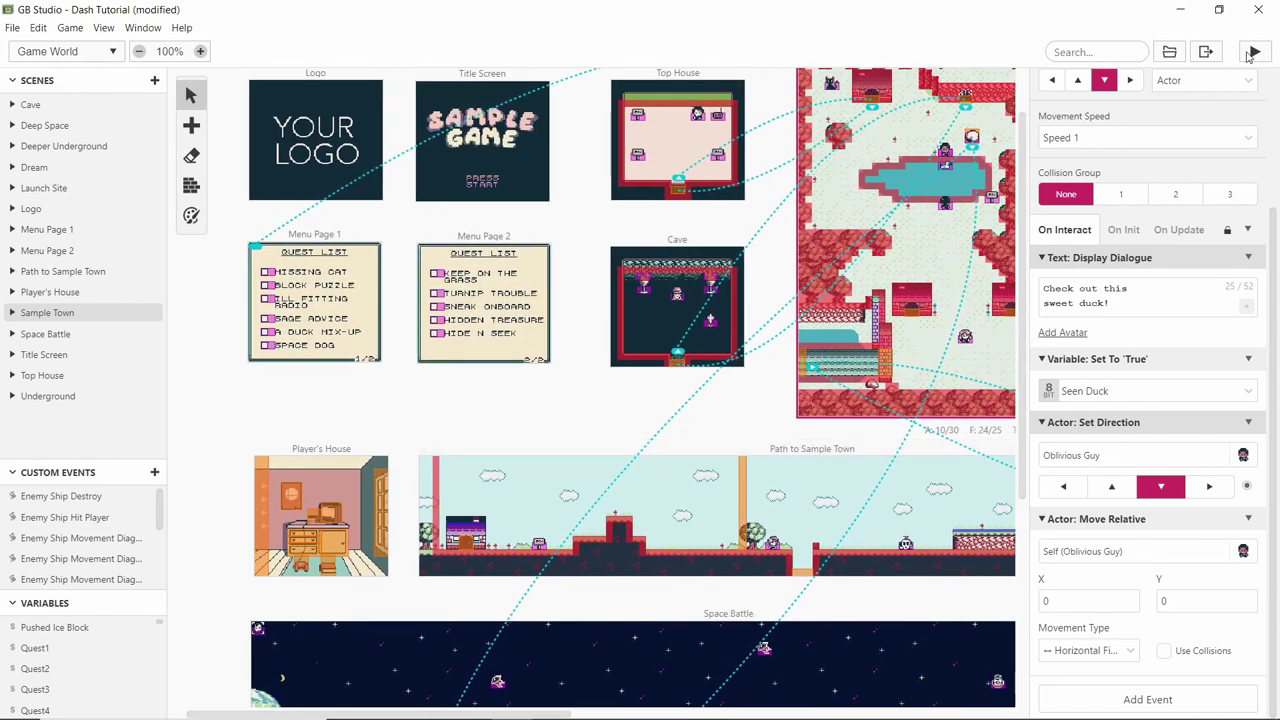
{"action": "scroll", "coordinate": [588, 428], "scroll_direction": "right", "scroll_amount": 2, "text": "shift"}
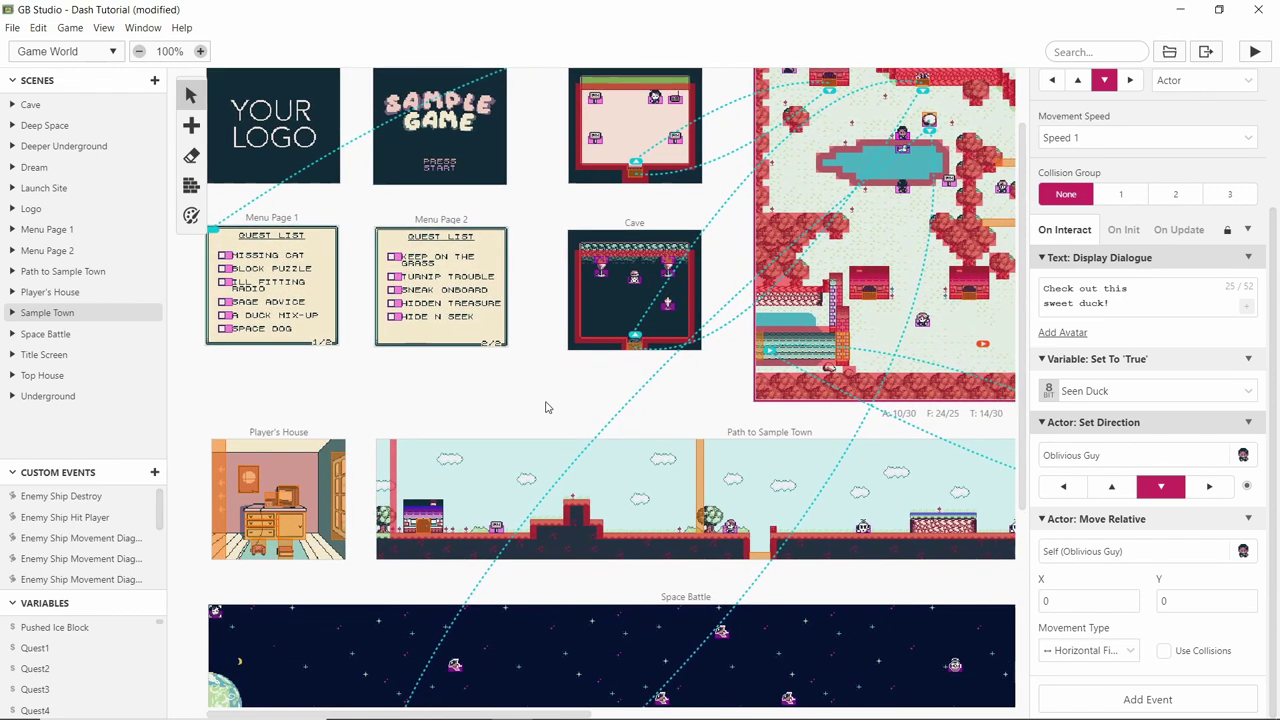
{"action": "scroll", "coordinate": [563, 440], "scroll_direction": "up", "scroll_amount": 2}
{"action": "scroll", "coordinate": [490, 497], "scroll_direction": "right", "scroll_amount": 6, "text": "shift"}
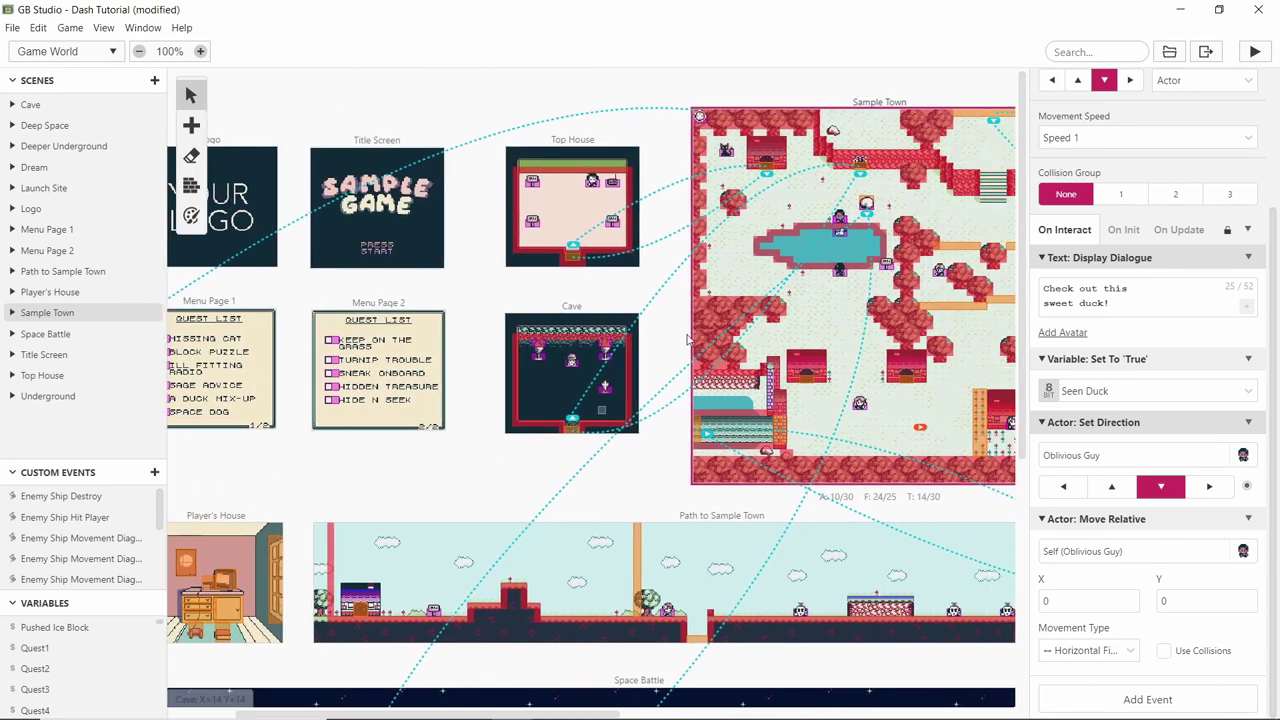
{"action": "left_click", "coordinate": [693, 263]}
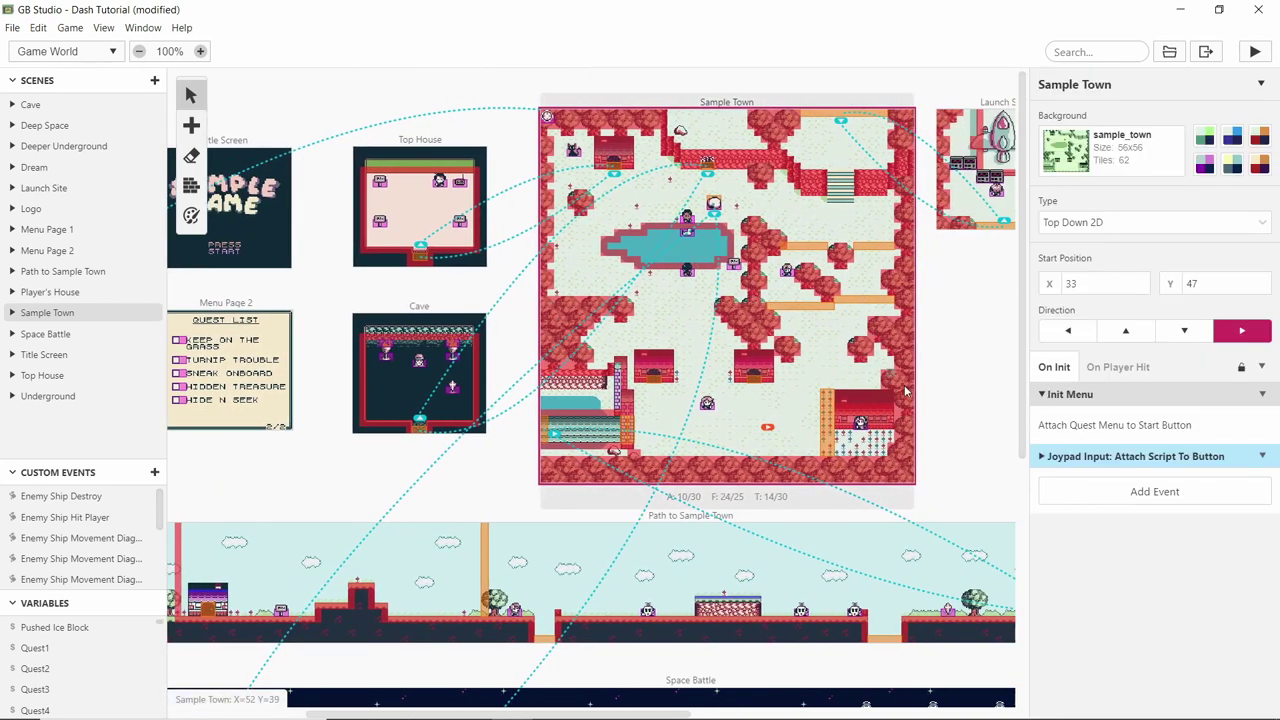
{"action": "scroll", "coordinate": [935, 436], "scroll_direction": "right", "scroll_amount": 1, "text": "shift"}
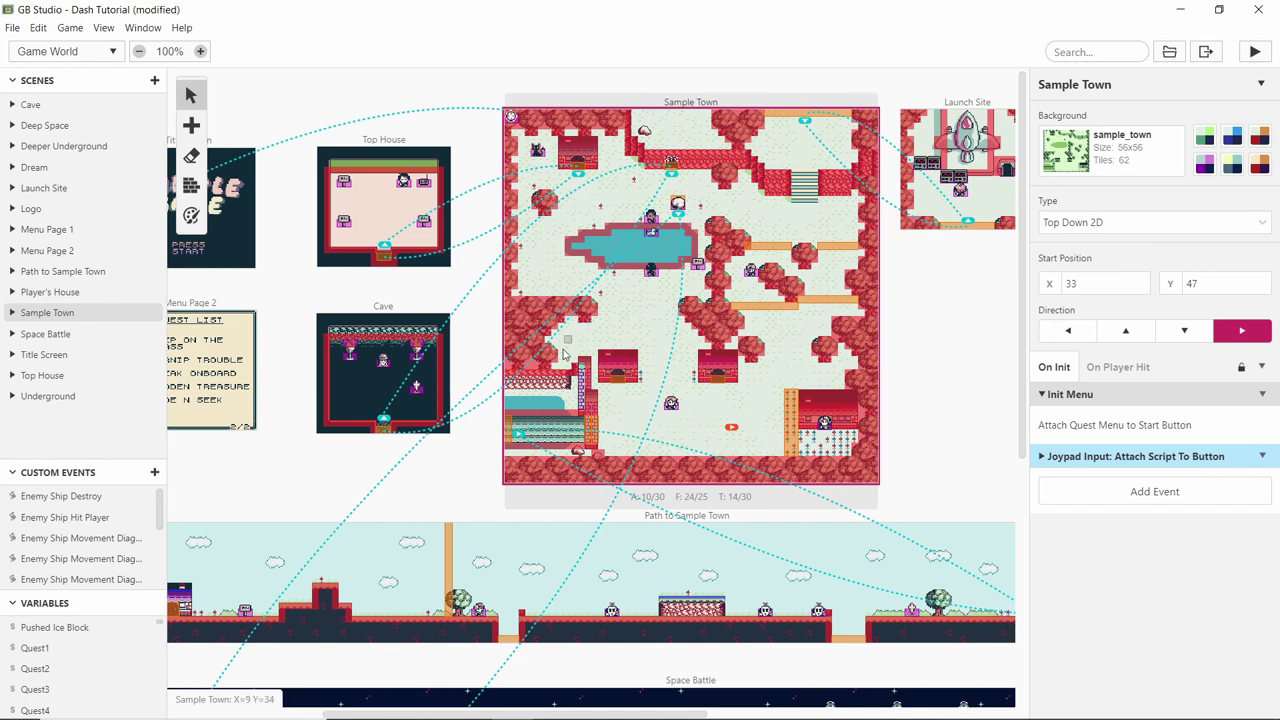
- Examine the Path to Sample Town scene and the Space Battle scene with its On Init script
{"action": "scroll", "coordinate": [591, 266], "scroll_direction": "down", "scroll_amount": 5}
{"action": "scroll", "coordinate": [601, 319], "scroll_direction": "left", "scroll_amount": 4, "text": "shift"}
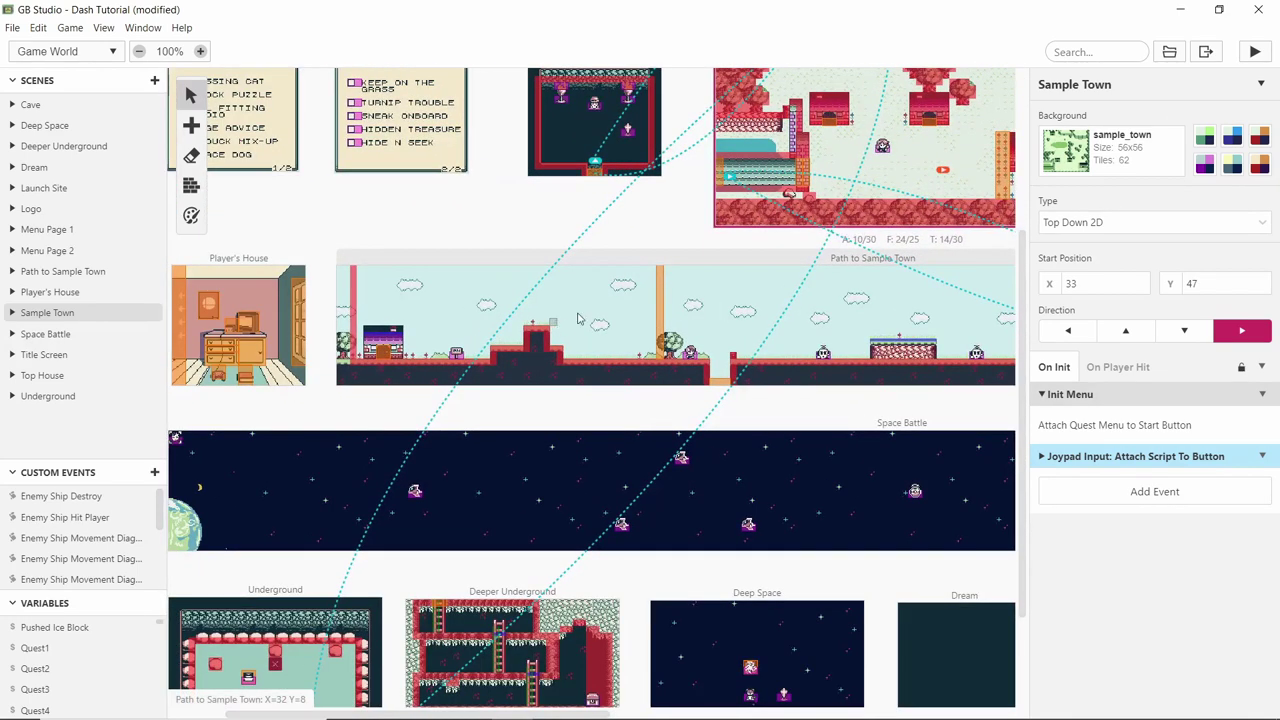
{"action": "left_click", "coordinate": [601, 319]}
{"action": "scroll", "coordinate": [728, 202], "scroll_direction": "left", "scroll_amount": 2, "text": "shift"}
{"action": "scroll", "coordinate": [728, 202], "scroll_direction": "down", "scroll_amount": 1}
{"action": "left_click", "coordinate": [403, 492]}
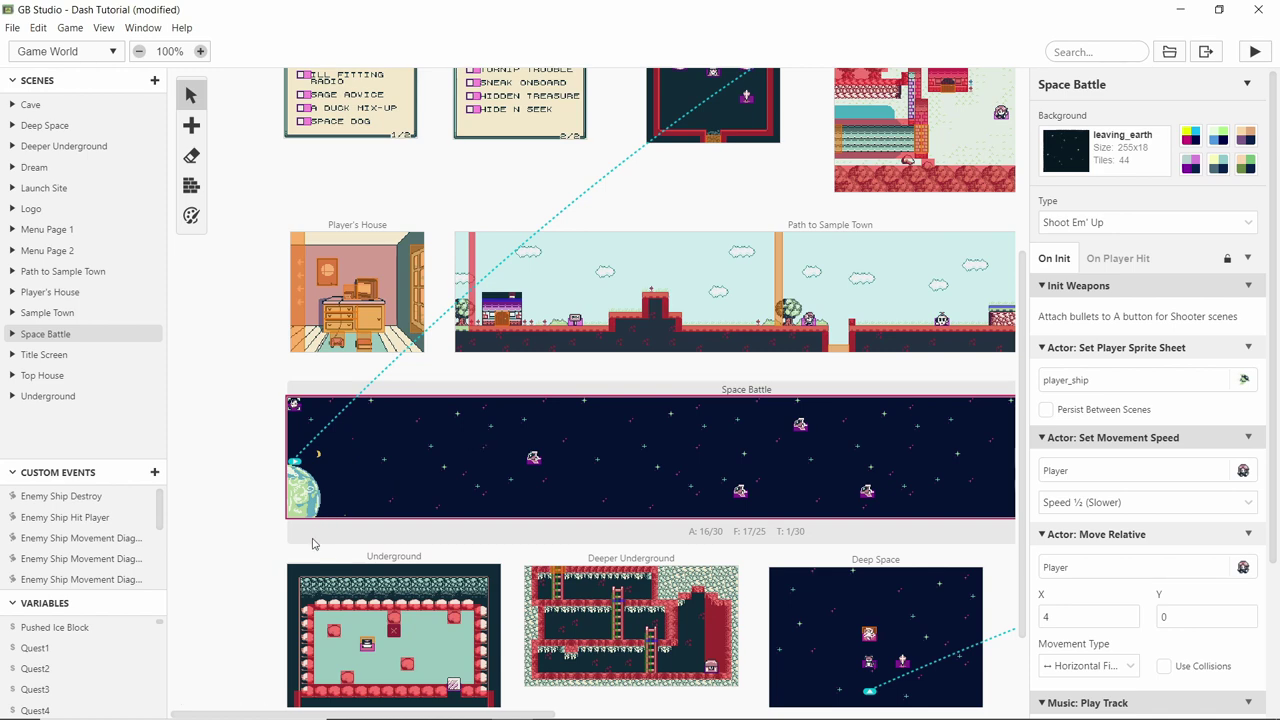
- Examine the Underground scene's script and the ice block at the edge of its puzzle area
{"action": "scroll", "coordinate": [794, 580], "scroll_direction": "up", "scroll_amount": 3, "text": "ctrl"}
{"action": "scroll", "coordinate": [720, 540], "scroll_direction": "left", "scroll_amount": 3}
{"action": "left_click", "coordinate": [598, 508]}
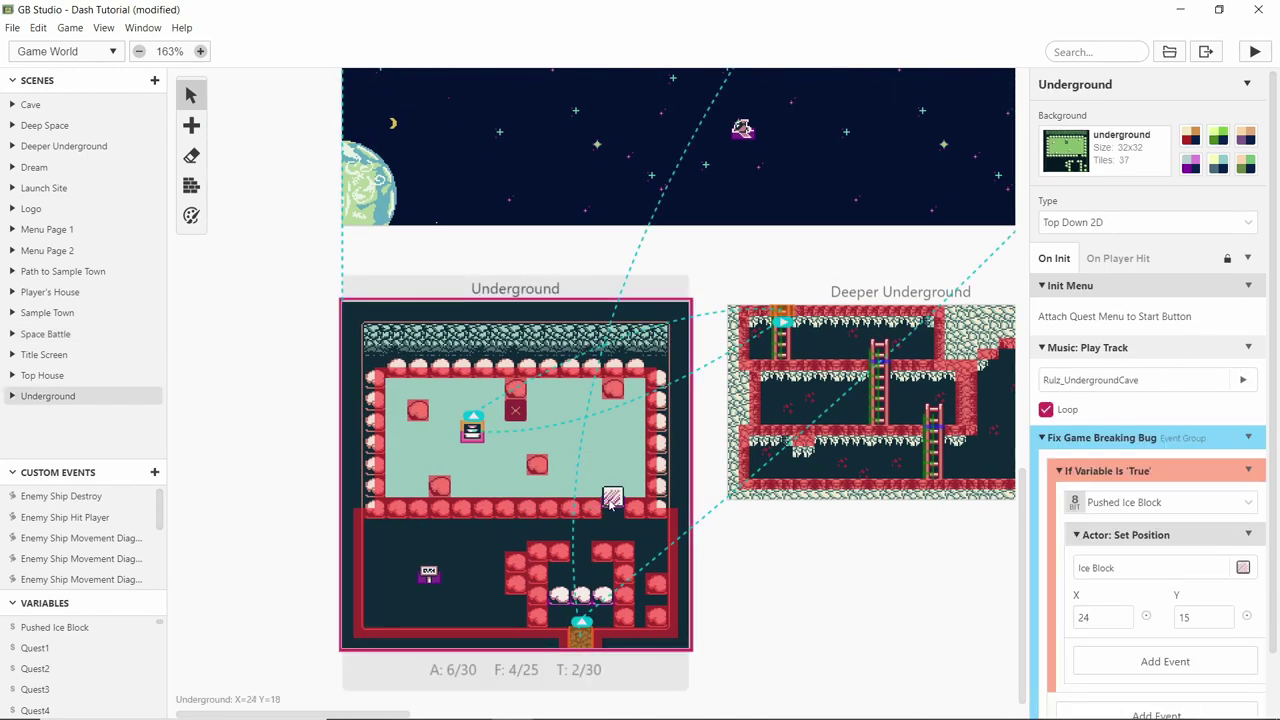
{"action": "mouse_move", "coordinate": [608, 505]}
{"action": "left_mouse_down"}
{"action": "mouse_move", "coordinate": [612, 410]}
{"action": "mouse_move", "coordinate": [588, 410]}
{"action": "mouse_move", "coordinate": [622, 412]}
{"action": "mouse_move", "coordinate": [612, 533]}
{"action": "mouse_move", "coordinate": [615, 506]}
{"action": "left_mouse_up"}
{"action": "left_click", "coordinate": [526, 266]}
- Inspect the script of the tall trigger beside the gardener in the Path to Sample Town scene
{"action": "key", "text": "ctrl+0"}
{"action": "middle_click_drag", "start_coordinate": [526, 266], "coordinate": [561, 308]}
{"action": "scroll", "coordinate": [561, 308], "scroll_direction": "up", "scroll_amount": 3}
{"action": "left_click", "coordinate": [651, 432]}
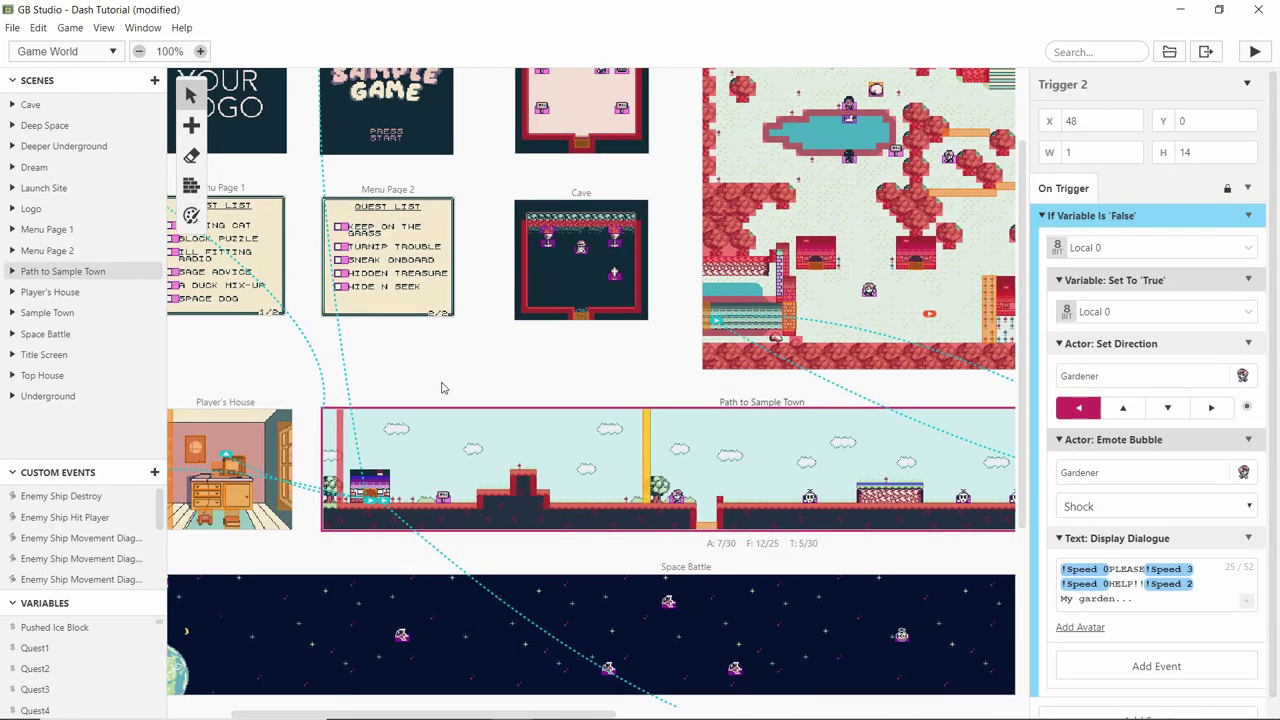
- Select the Player's House scene and examine its furniture triggers and On Init script up close
{"action": "scroll", "coordinate": [449, 385], "scroll_direction": "left", "scroll_amount": 2}
{"action": "scroll", "coordinate": [480, 440], "scroll_direction": "down", "scroll_amount": 1}
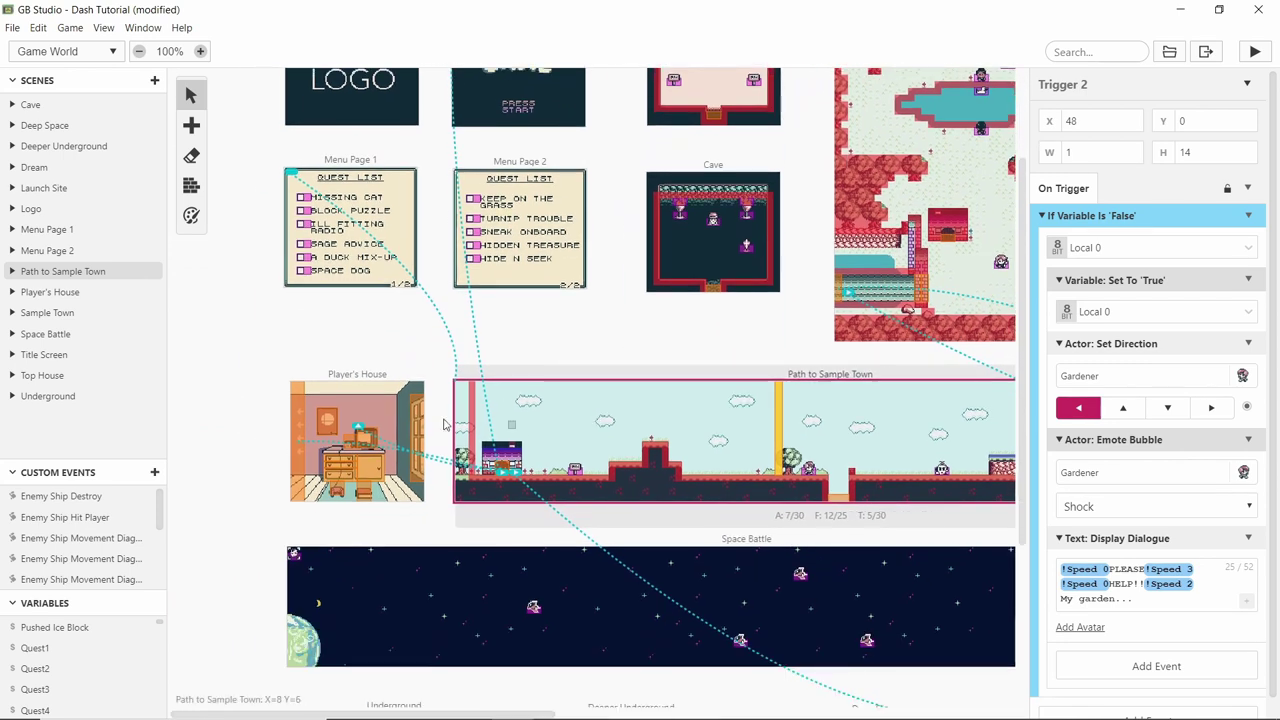
{"action": "left_click", "coordinate": [337, 445]}
{"action": "scroll", "coordinate": [337, 452], "scroll_direction": "up", "scroll_amount": 5, "text": "ctrl"}
{"action": "scroll", "coordinate": [337, 452], "scroll_direction": "up", "scroll_amount": 3, "text": "ctrl"}
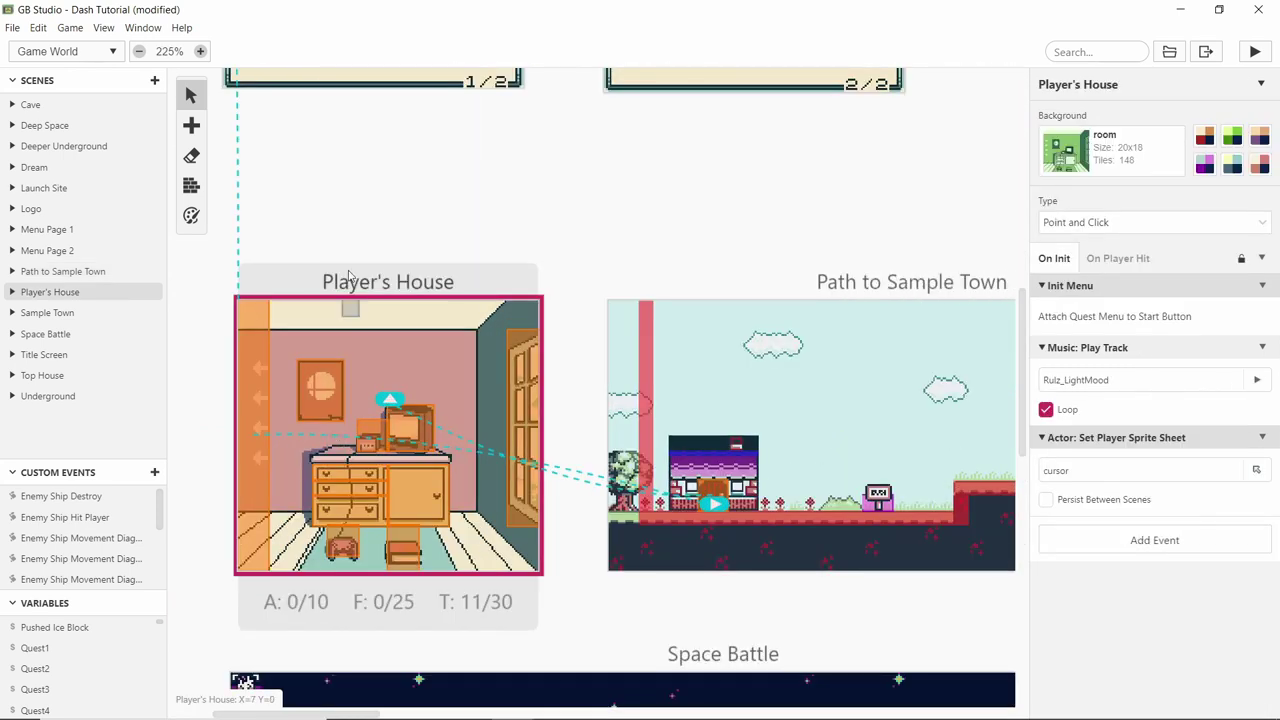
{"action": "scroll", "coordinate": [451, 234], "scroll_direction": "left", "scroll_amount": 3}
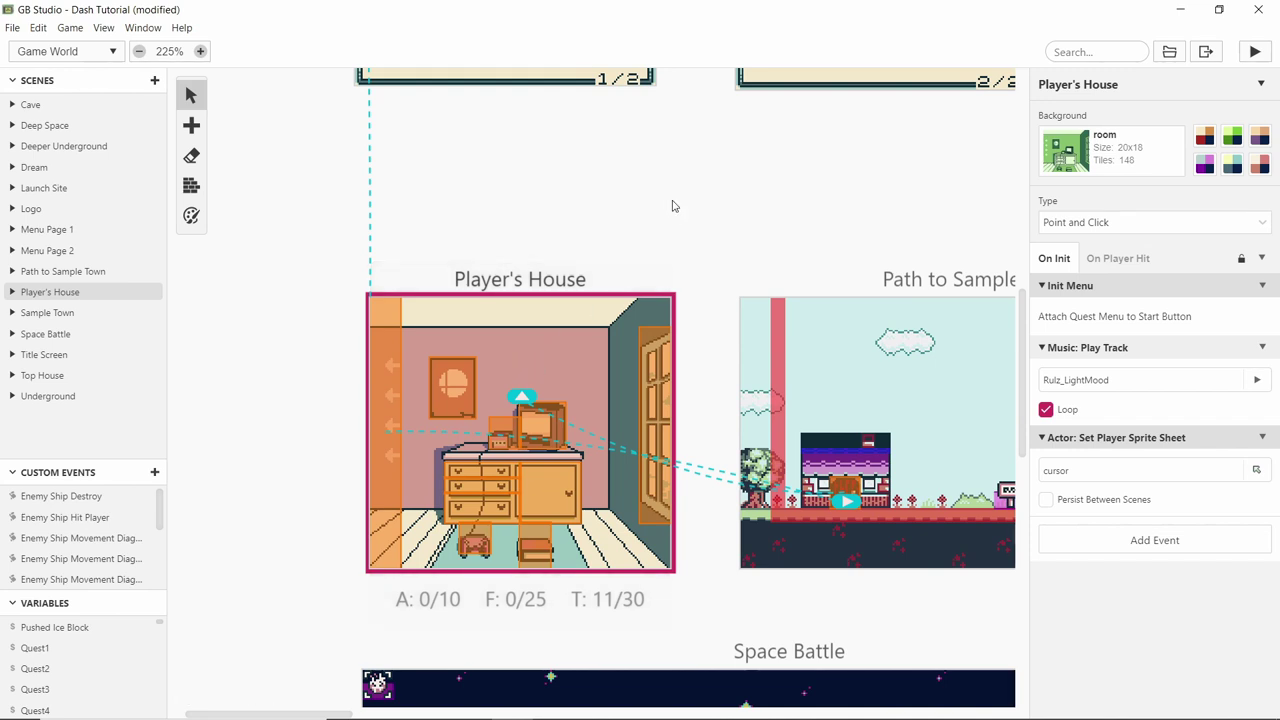
- Survey the scene layout from the Player's House and quest list pages across to Sample Town and the Launch Site
{"action": "scroll", "coordinate": [786, 223], "scroll_direction": "up", "scroll_amount": 3}
{"action": "scroll", "coordinate": [786, 223], "scroll_direction": "right", "scroll_amount": 2}
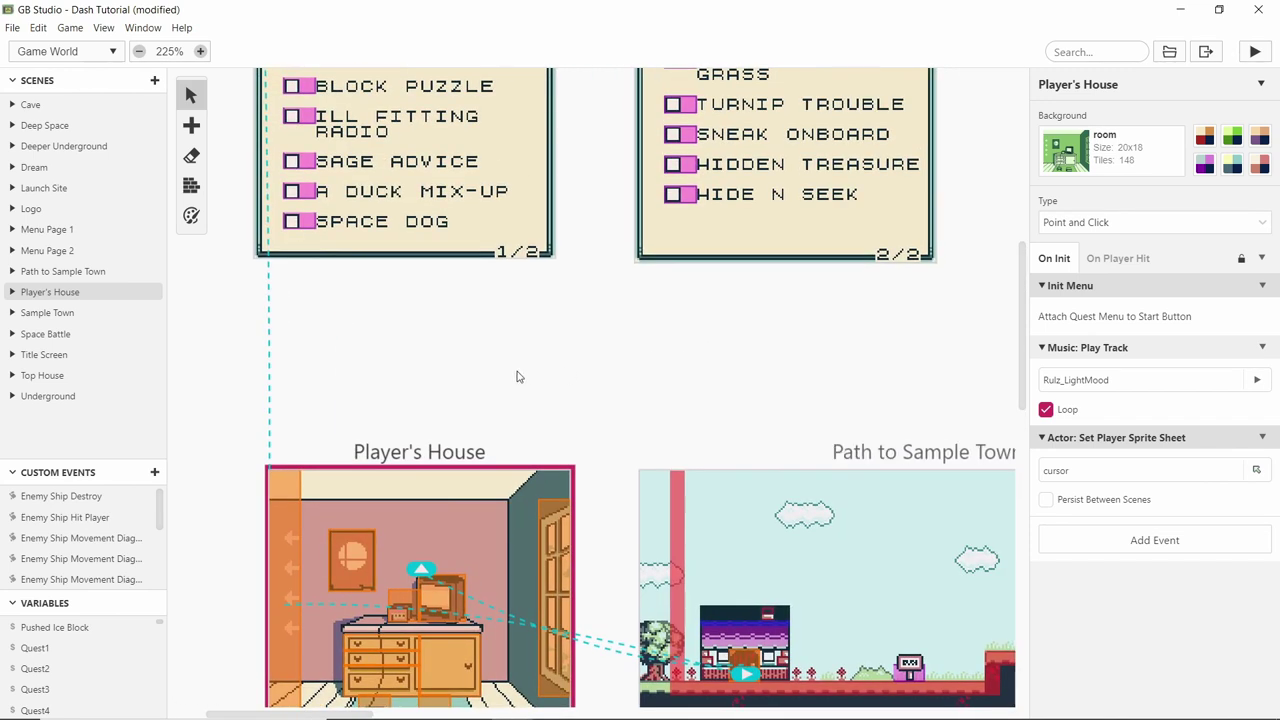
{"action": "scroll", "coordinate": [517, 376], "scroll_direction": "down", "scroll_amount": 3, "text": "ctrl"}
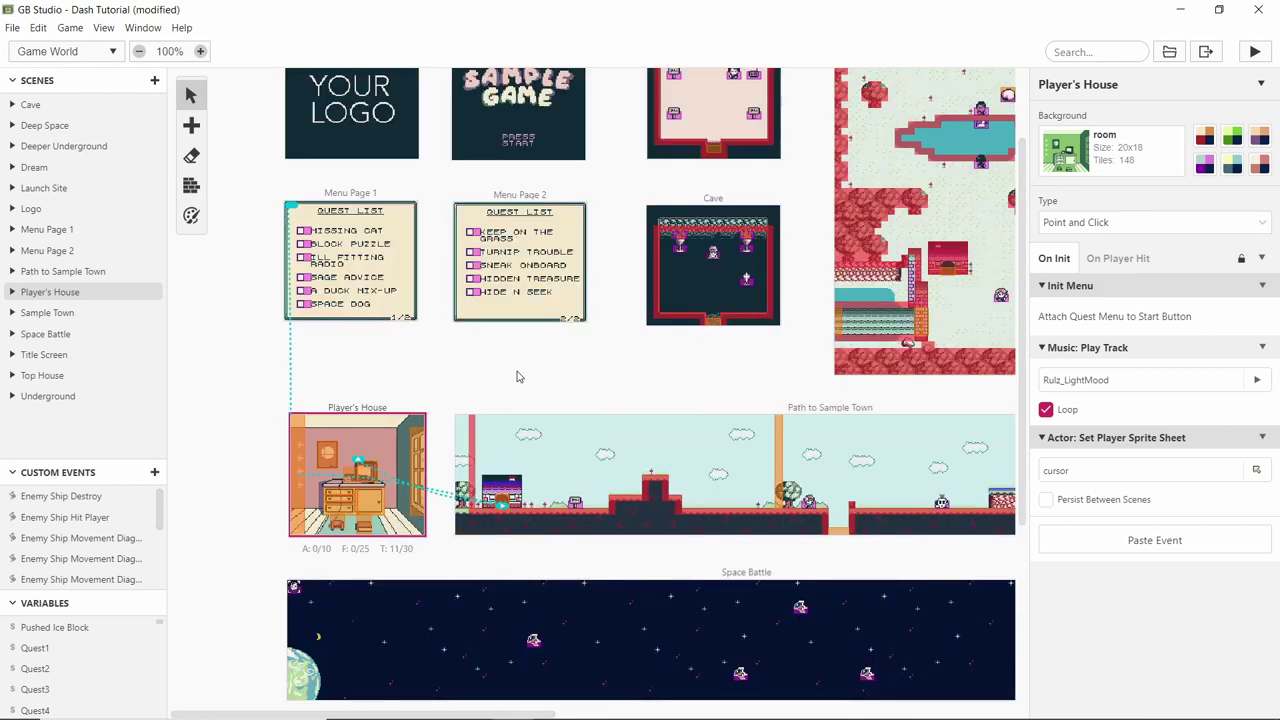
{"action": "scroll", "coordinate": [519, 372], "scroll_direction": "right", "scroll_amount": 2}
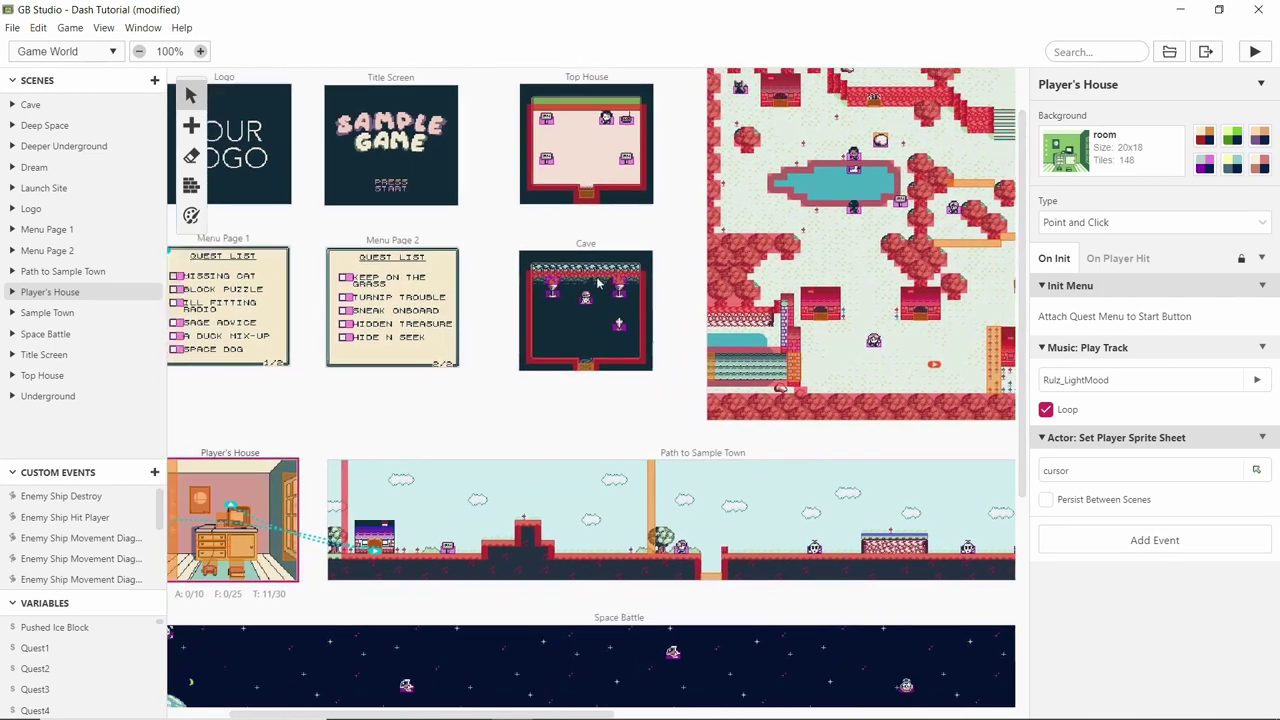
{"action": "scroll", "coordinate": [634, 277], "scroll_direction": "down", "scroll_amount": 3}
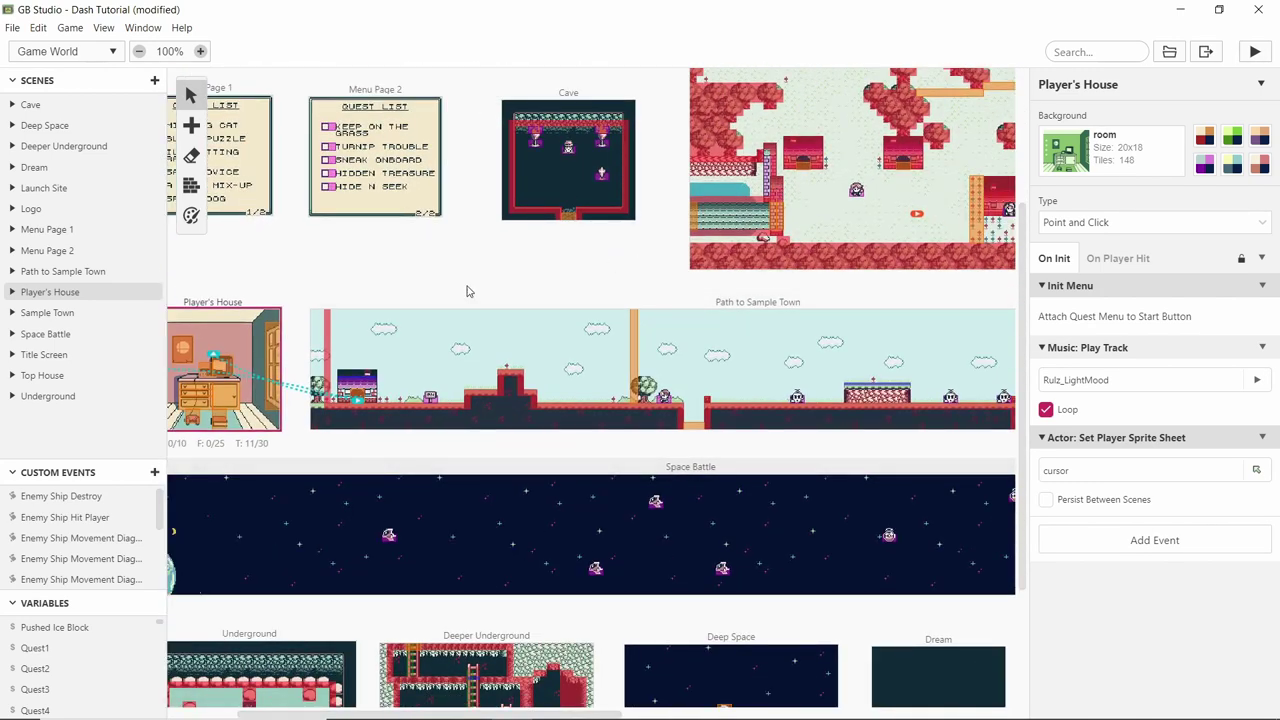
{"action": "scroll", "coordinate": [666, 244], "scroll_direction": "left", "scroll_amount": 2}
{"action": "scroll", "coordinate": [666, 244], "scroll_direction": "left", "scroll_amount": 2}
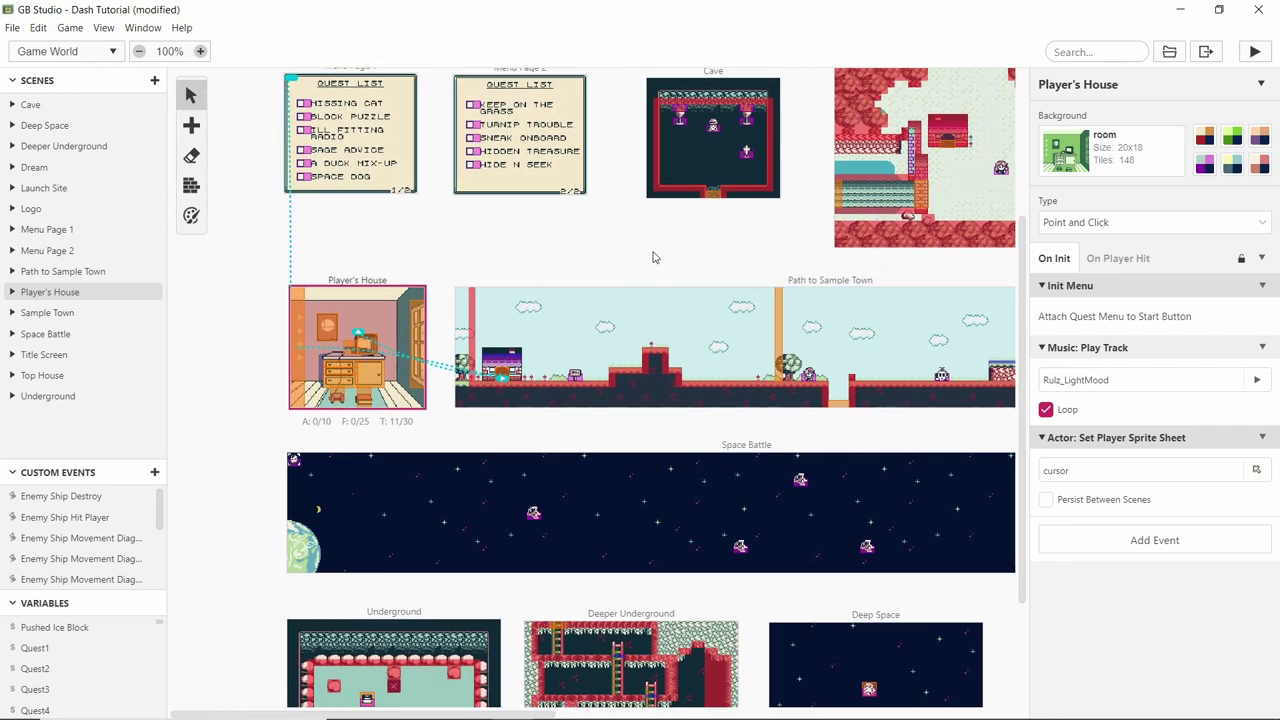
{"action": "scroll", "coordinate": [634, 268], "scroll_direction": "up", "scroll_amount": 6}
{"action": "scroll", "coordinate": [634, 268], "scroll_direction": "right", "scroll_amount": 7}
{"action": "scroll", "coordinate": [985, 296], "scroll_direction": "right", "scroll_amount": 3}
{"action": "scroll", "coordinate": [985, 296], "scroll_direction": "up", "scroll_amount": 1}
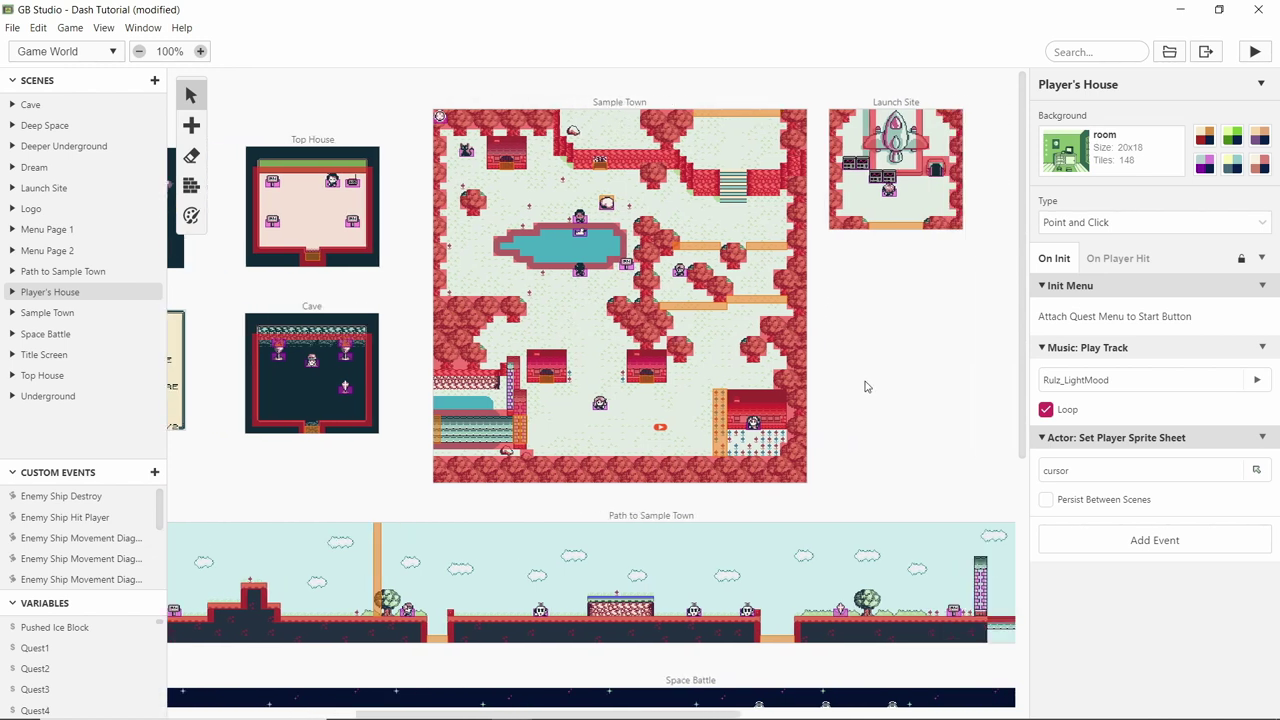
- Open the project's sprites and preview the bullet_left, enemy_ship, explode and hidden_stairs sprites
{"action": "left_click", "coordinate": [104, 28]}
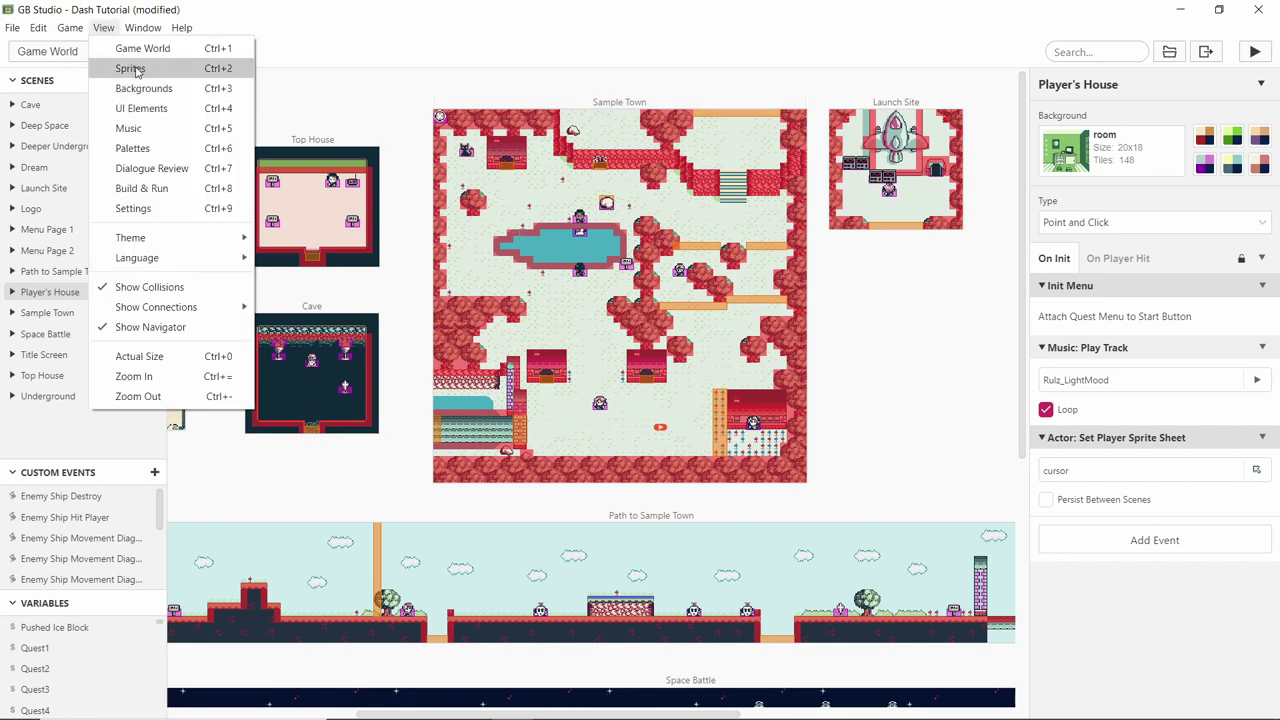
{"action": "left_click", "coordinate": [137, 70]}
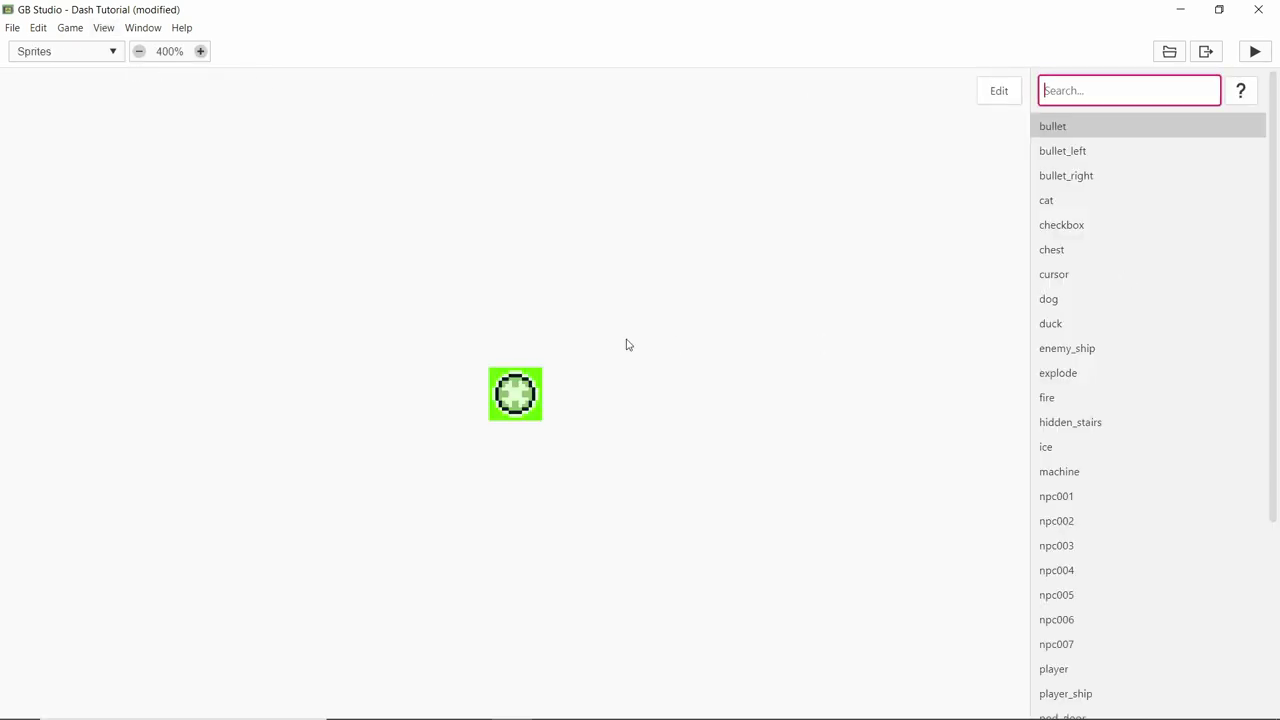
{"action": "scroll", "coordinate": [1080, 292], "scroll_direction": "down", "scroll_amount": 3}
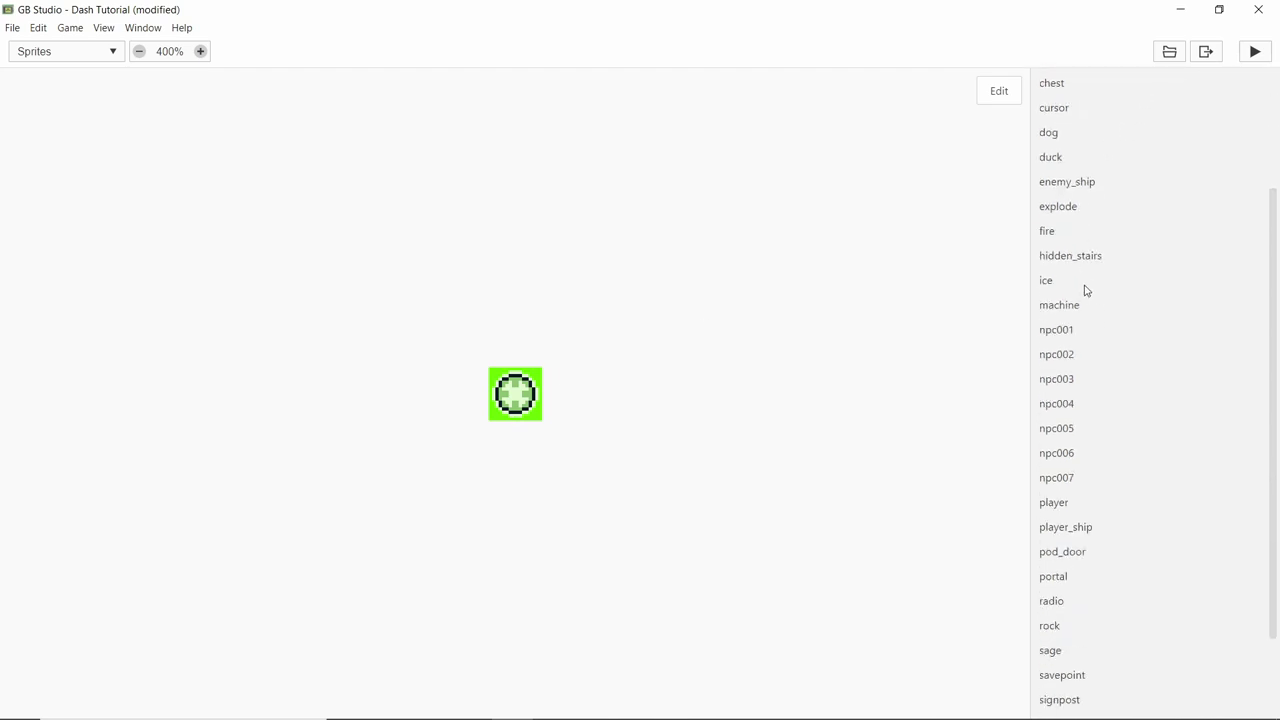
{"action": "scroll", "coordinate": [1081, 552], "scroll_direction": "up", "scroll_amount": 3}
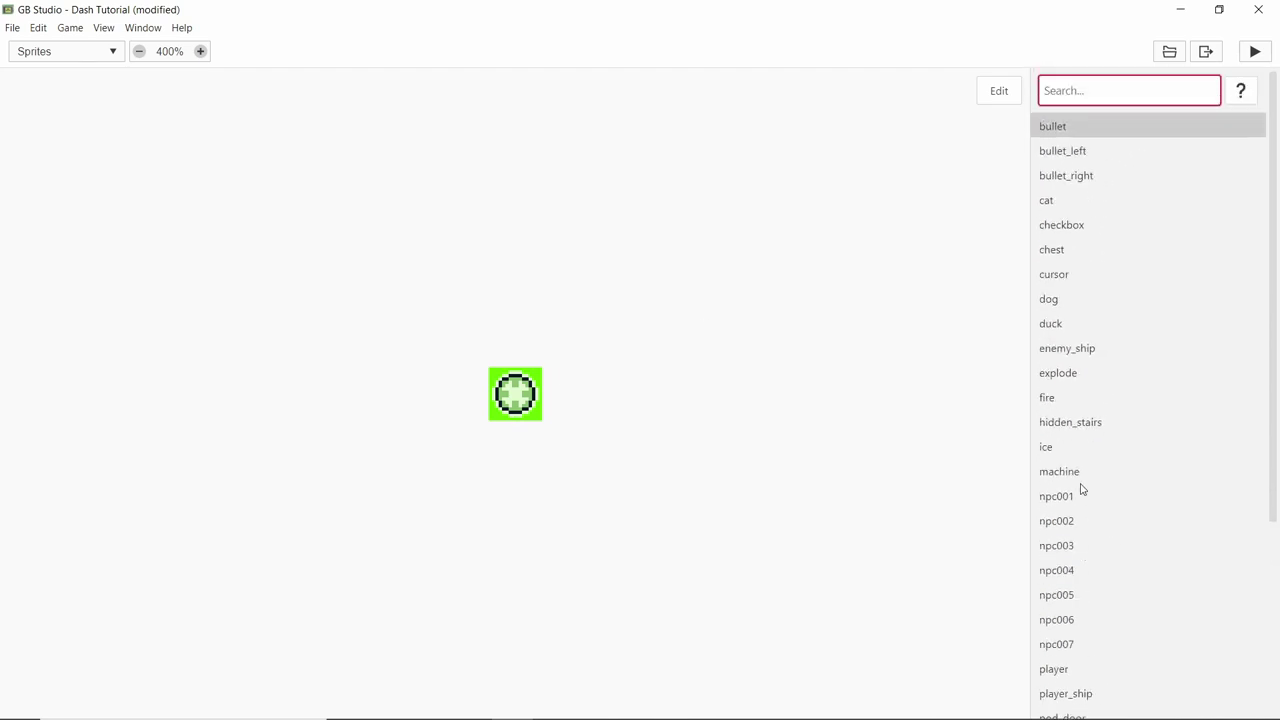
{"action": "left_click", "coordinate": [1078, 157]}
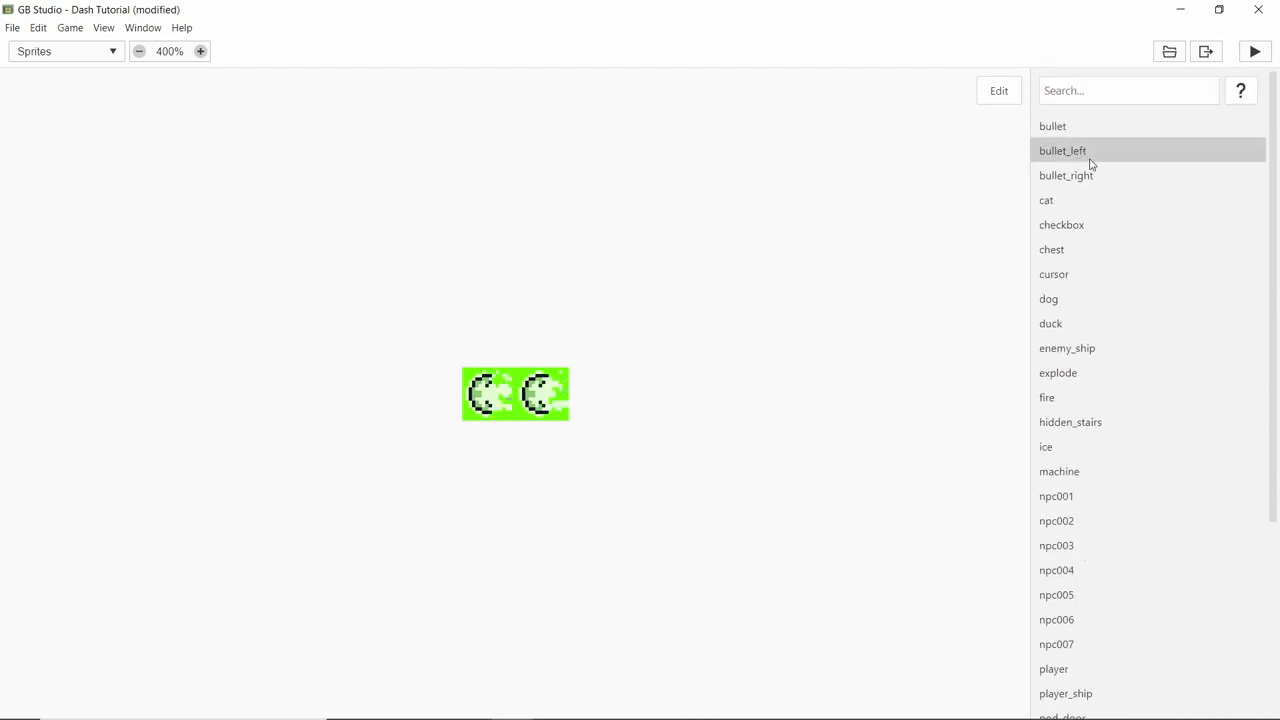
{"action": "left_click", "coordinate": [1070, 352]}
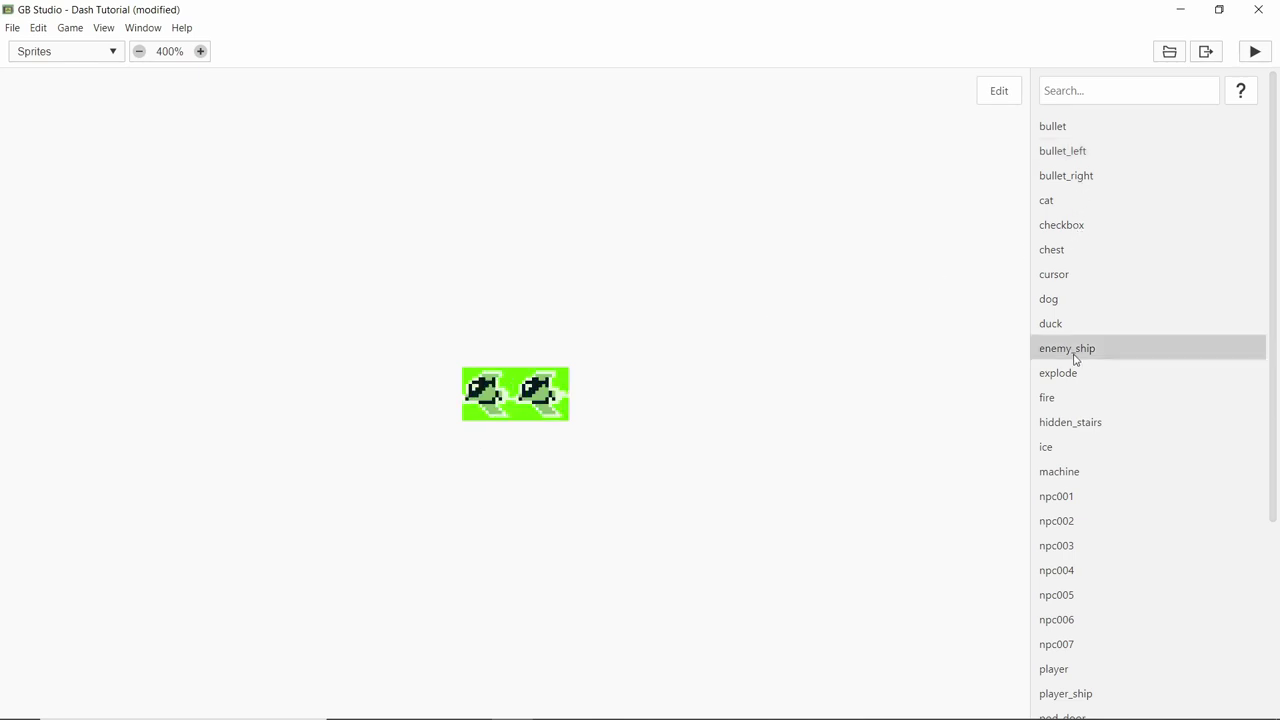
{"action": "left_click", "coordinate": [1058, 381]}
{"action": "left_click", "coordinate": [1062, 429]}
- Preview the npc002, player_ship and player sprite sheets to compare their directional and animation frames
{"action": "scroll", "coordinate": [1108, 452], "scroll_direction": "down", "scroll_amount": 3}
{"action": "left_click", "coordinate": [1088, 347]}
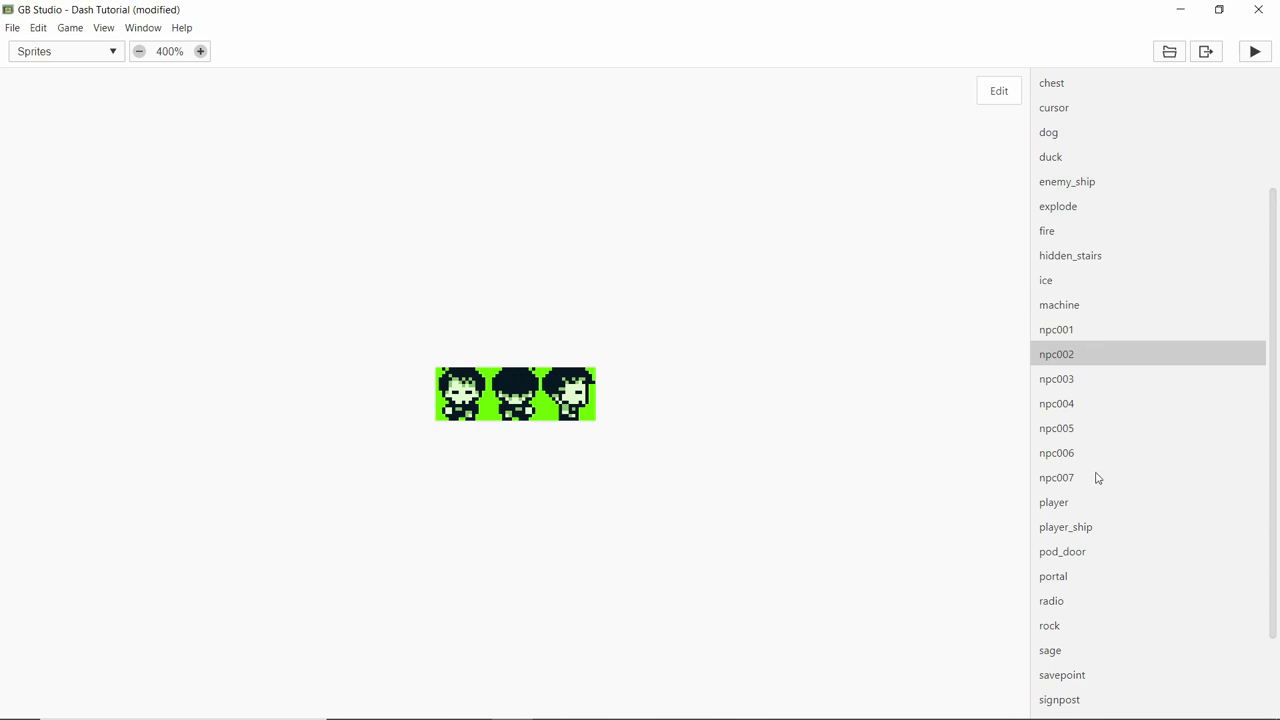
{"action": "scroll", "coordinate": [1097, 472], "scroll_direction": "down", "scroll_amount": 2}
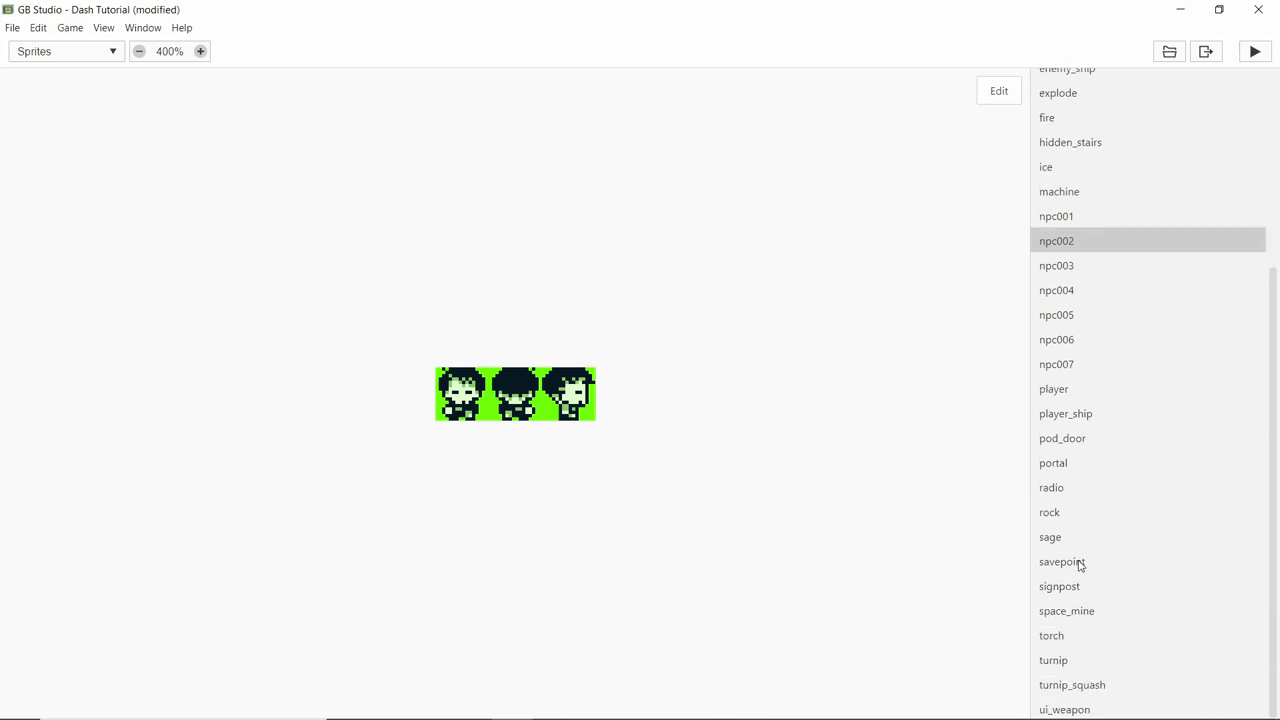
{"action": "left_click", "coordinate": [1078, 414]}
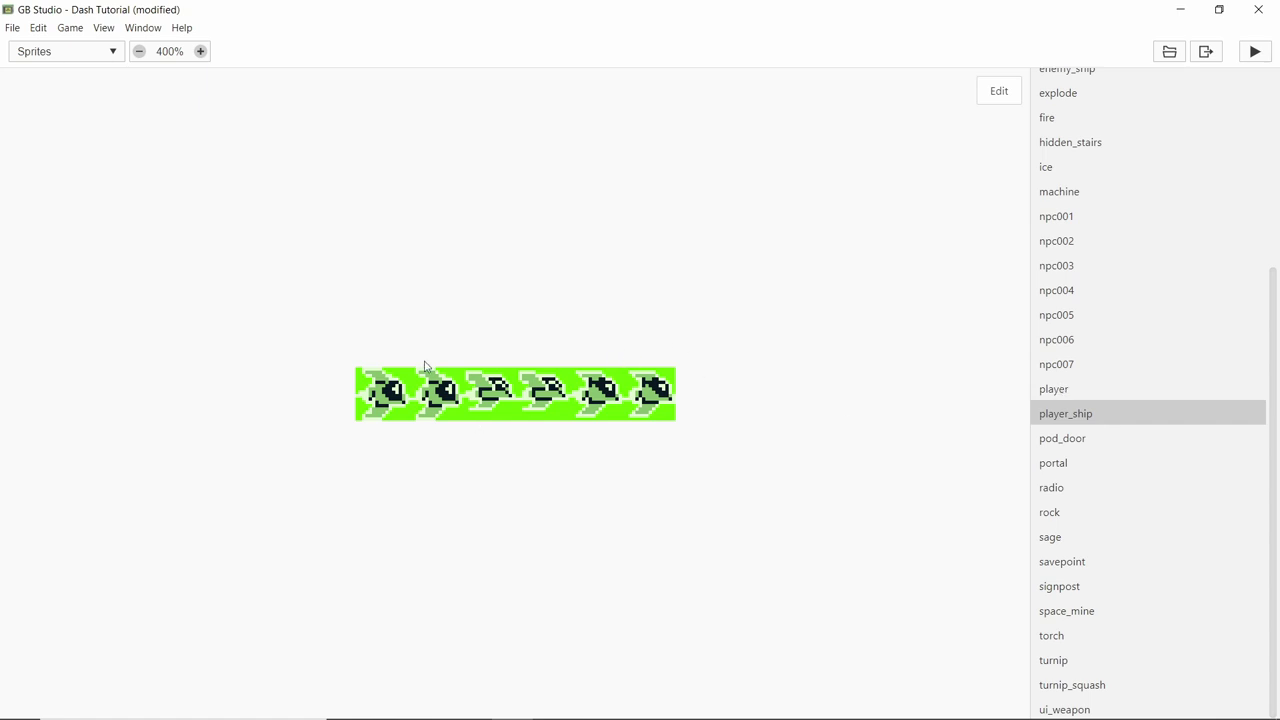
{"action": "left_click", "coordinate": [1088, 390]}
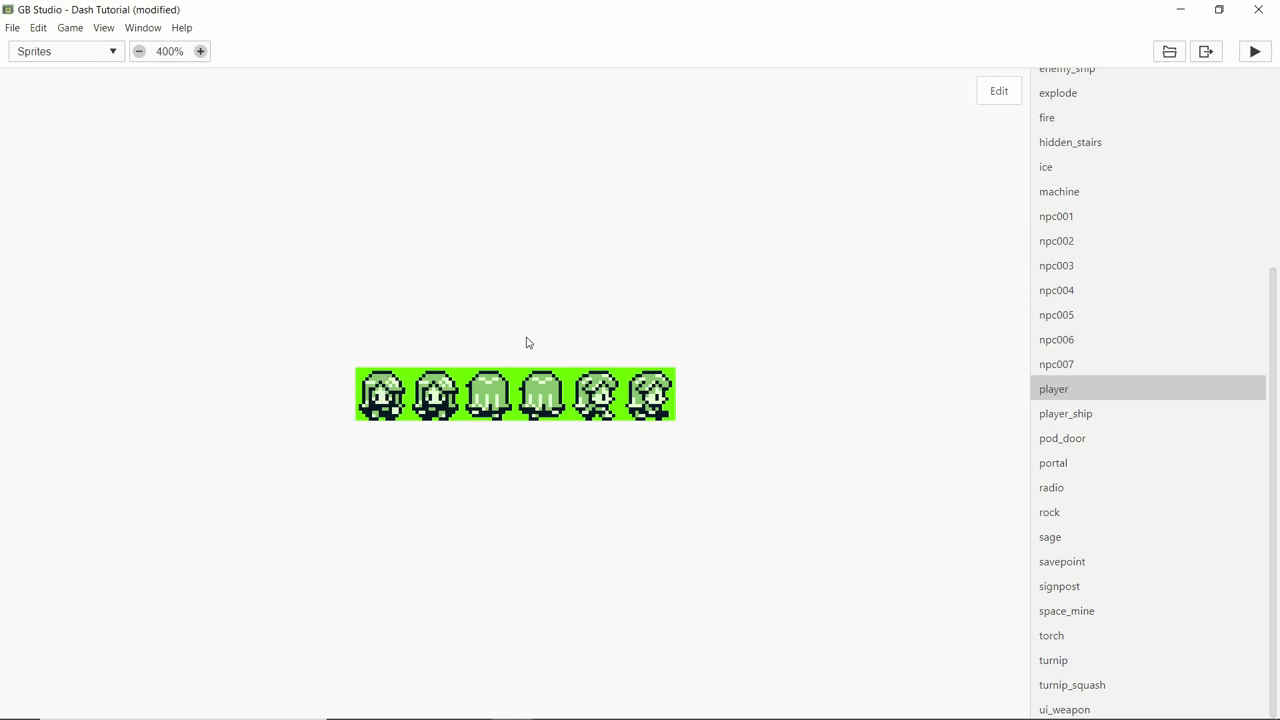
- Return to the Game World and look over its scenes, including Sample Town, Space Battle, Underground and Deep Space
{"action": "left_click", "coordinate": [103, 28]}
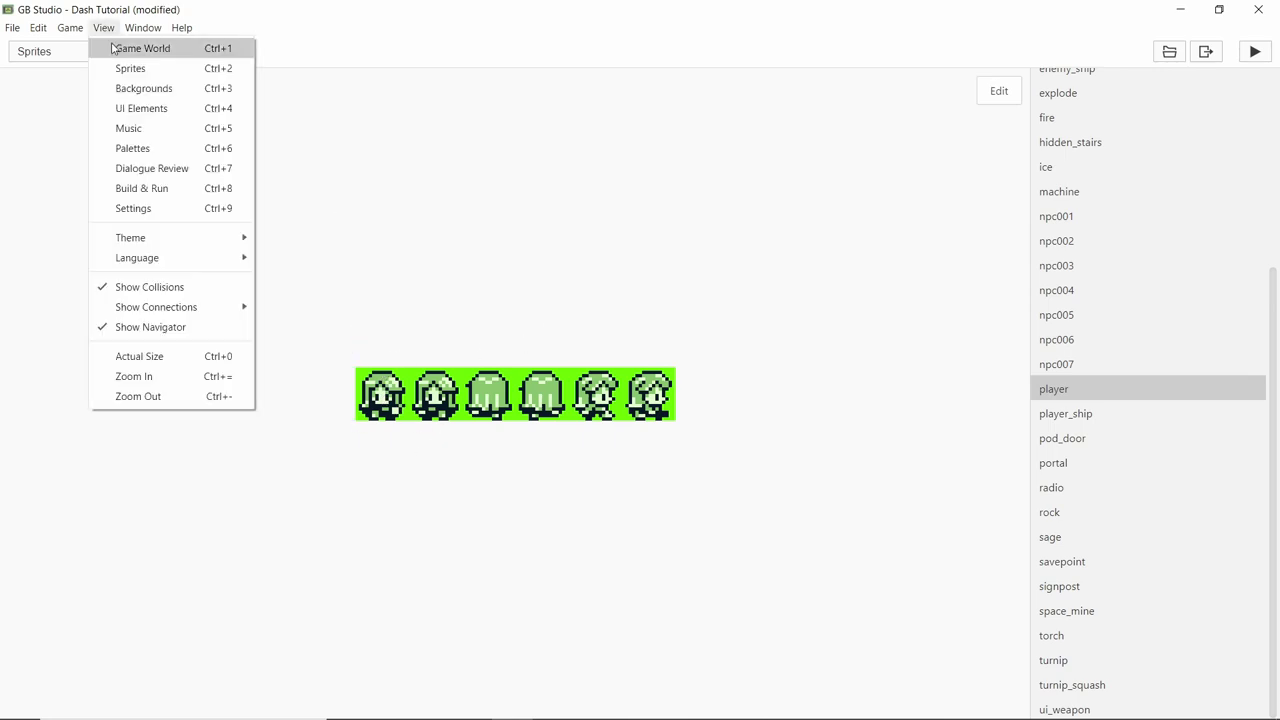
{"action": "left_click", "coordinate": [507, 113]}
{"action": "key", "text": "ctrl+1"}
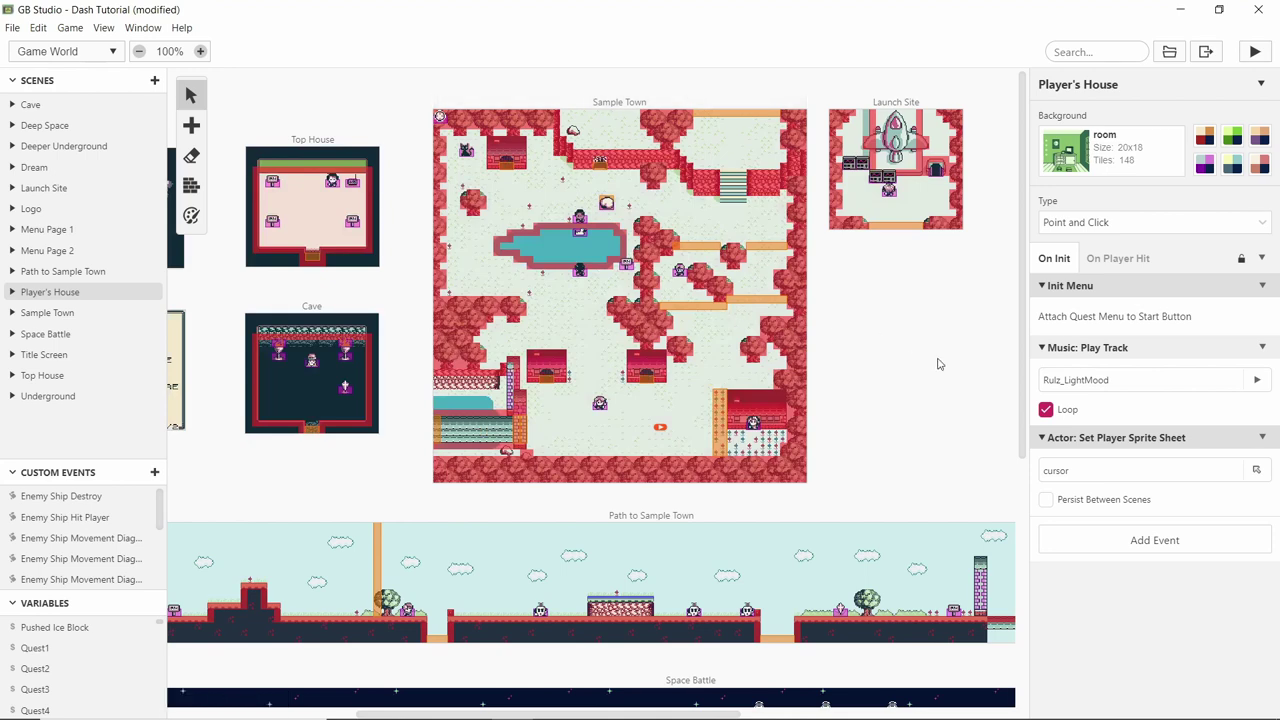
{"action": "scroll", "coordinate": [869, 440], "scroll_direction": "right", "scroll_amount": 2}
{"action": "scroll", "coordinate": [862, 370], "scroll_direction": "left", "scroll_amount": 3}
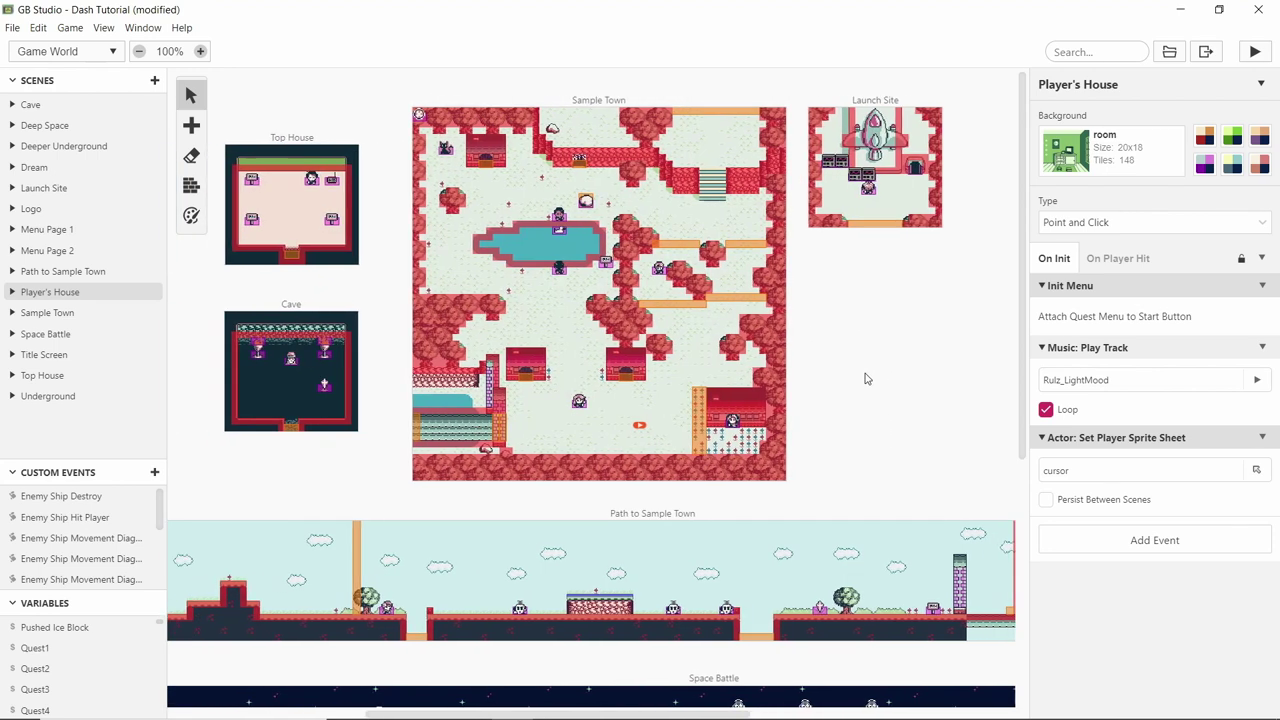
{"action": "scroll", "coordinate": [470, 400], "scroll_direction": "left", "scroll_amount": 3}
{"action": "scroll", "coordinate": [470, 400], "scroll_direction": "down", "scroll_amount": 3}
{"action": "scroll", "coordinate": [615, 423], "scroll_direction": "up", "scroll_amount": 3}
{"action": "scroll", "coordinate": [615, 423], "scroll_direction": "left", "scroll_amount": 3}
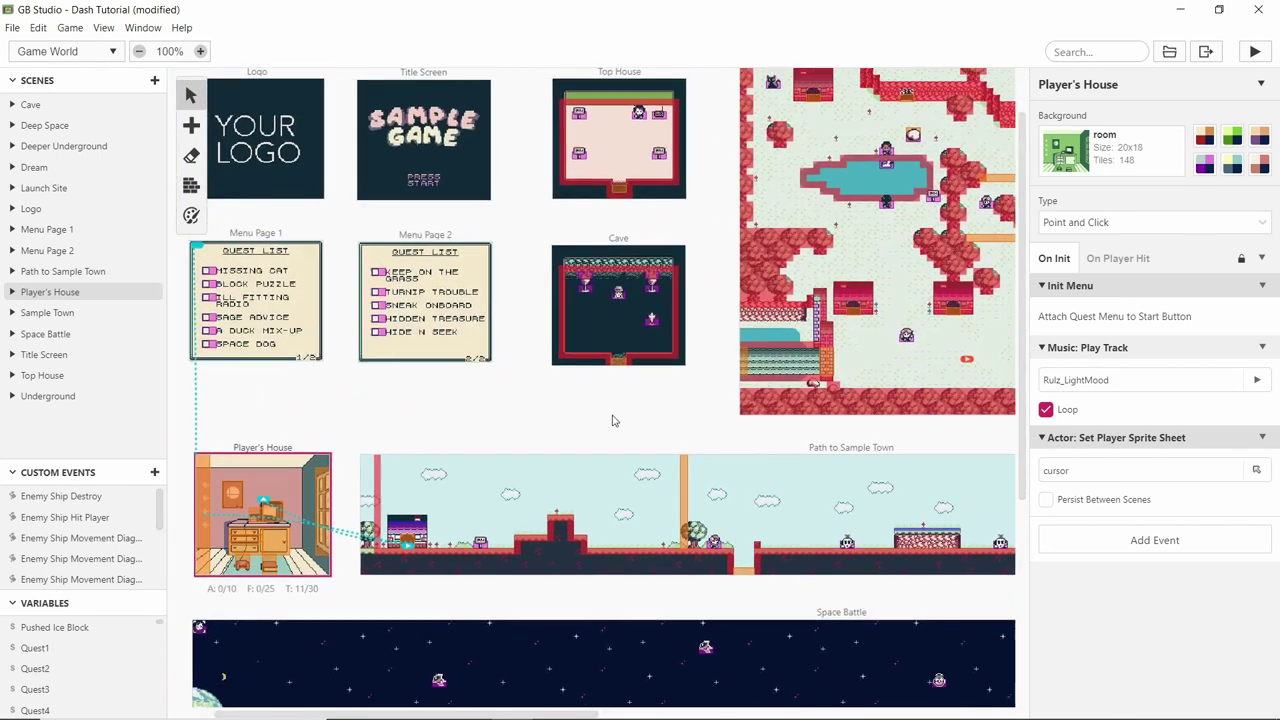
{"action": "scroll", "coordinate": [622, 487], "scroll_direction": "left", "scroll_amount": 2}
{"action": "scroll", "coordinate": [591, 371], "scroll_direction": "down", "scroll_amount": 5}
{"action": "scroll", "coordinate": [591, 371], "scroll_direction": "right", "scroll_amount": 2}
{"action": "scroll", "coordinate": [672, 226], "scroll_direction": "left", "scroll_amount": 1}
{"action": "scroll", "coordinate": [229, 434], "scroll_direction": "left", "scroll_amount": 2}
{"action": "scroll", "coordinate": [440, 200], "scroll_direction": "down", "scroll_amount": 3}
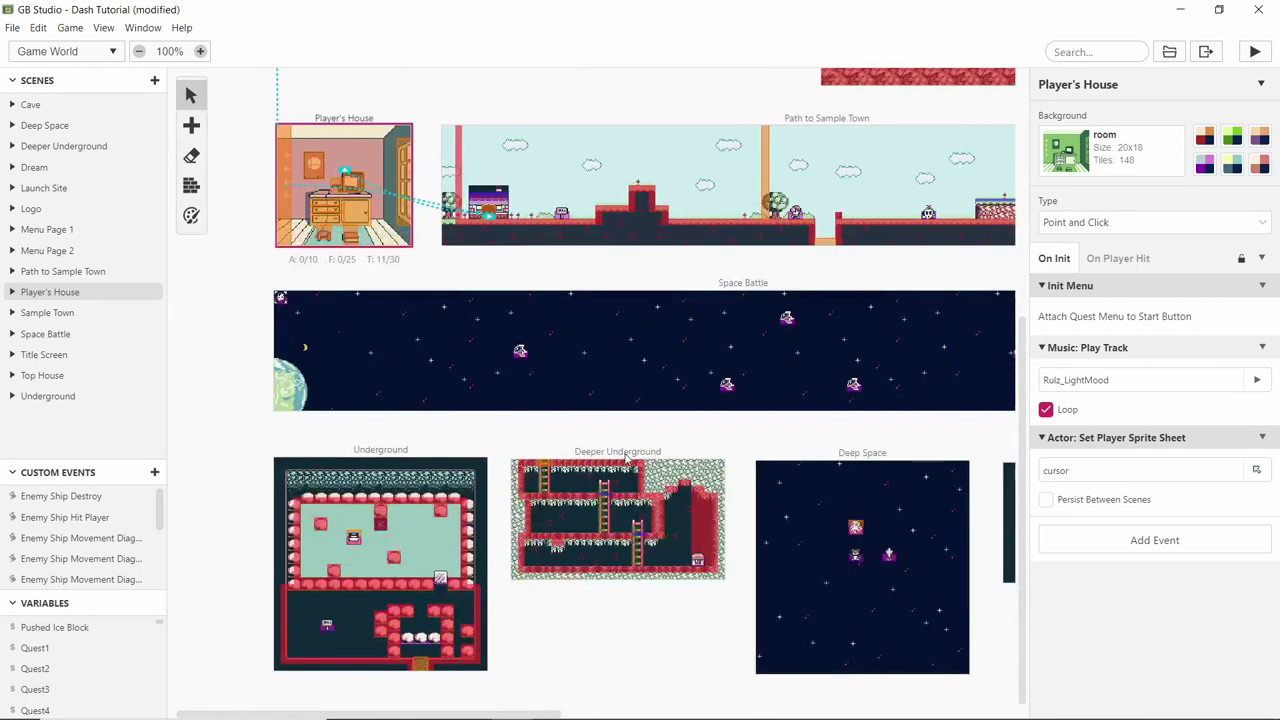
{"action": "scroll", "coordinate": [600, 475], "scroll_direction": "up", "scroll_amount": 4}
{"action": "scroll", "coordinate": [600, 475], "scroll_direction": "right", "scroll_amount": 2}
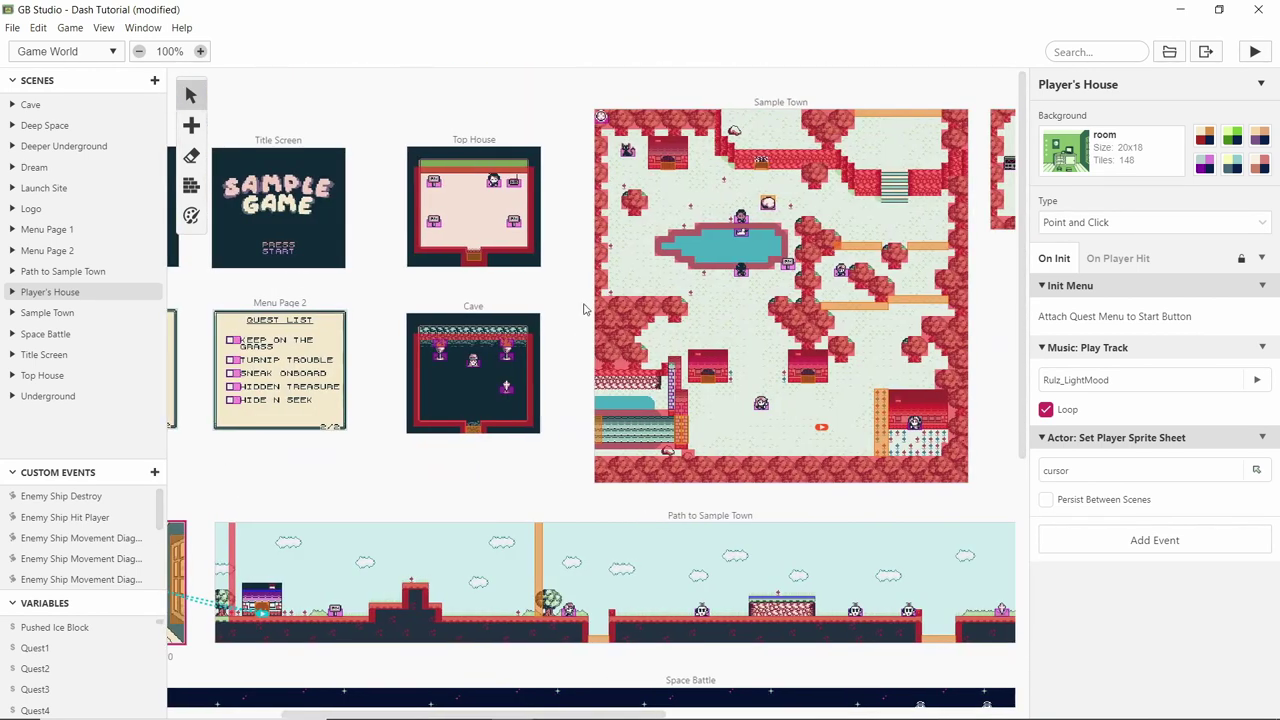
{"action": "scroll", "coordinate": [585, 309], "scroll_direction": "left", "scroll_amount": 4}
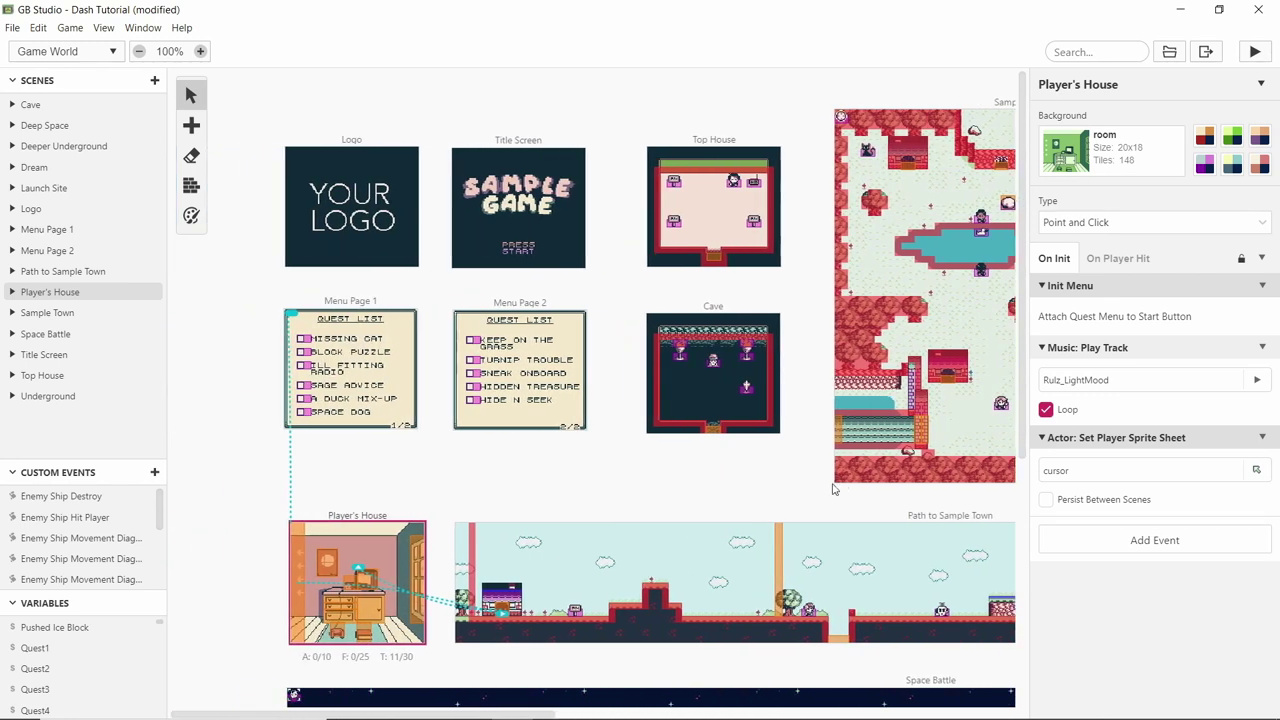
- Deselect the Player's House scene to view the project's player sprite and starting-scene settings
{"action": "left_click", "coordinate": [642, 464]}
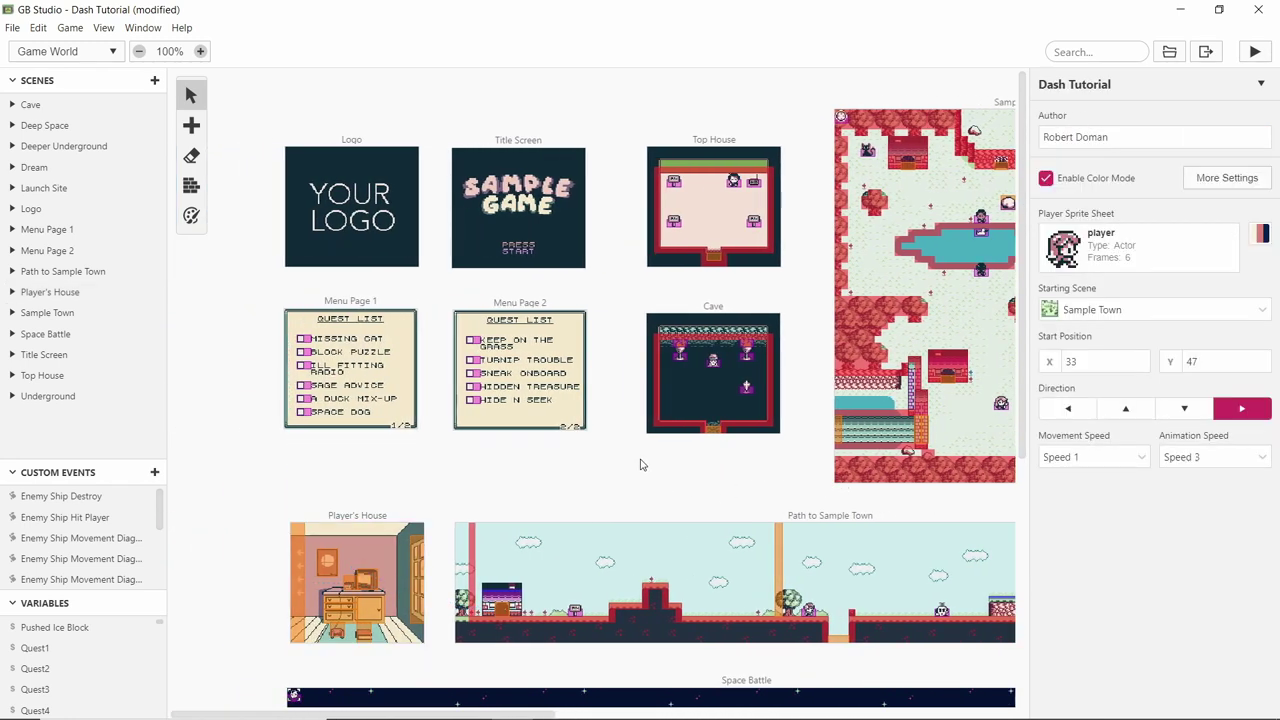
{"action": "scroll", "coordinate": [643, 463], "scroll_direction": "right", "scroll_amount": 3}
{"action": "scroll", "coordinate": [517, 474], "scroll_direction": "left", "scroll_amount": 2}
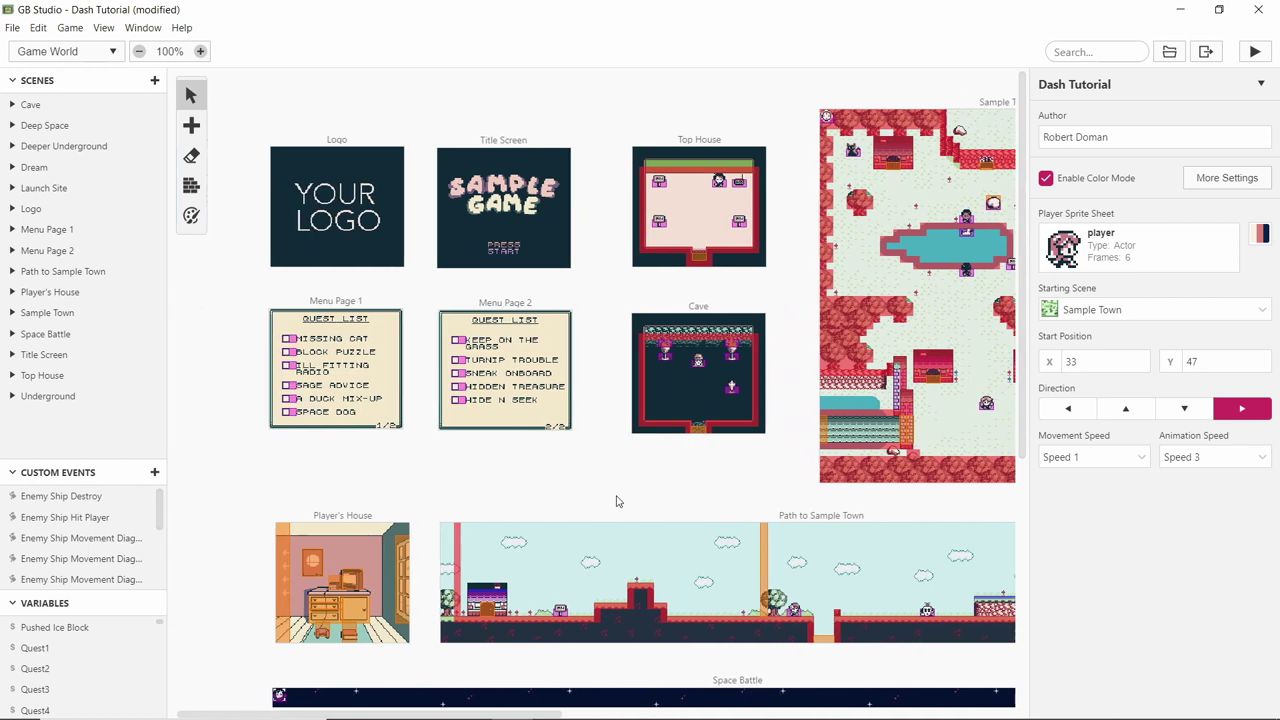
{"action": "scroll", "coordinate": [605, 500], "scroll_direction": "right", "scroll_amount": 2}
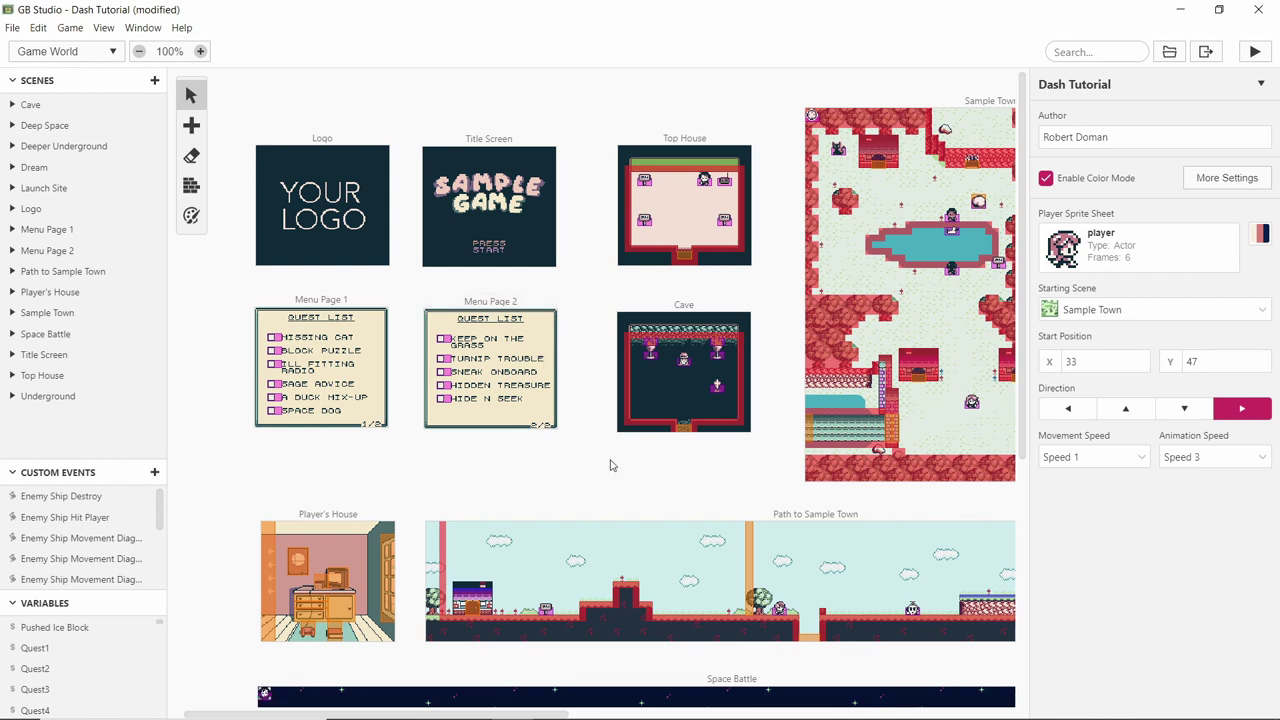
{"action": "scroll", "coordinate": [583, 474], "scroll_direction": "right", "scroll_amount": 5}
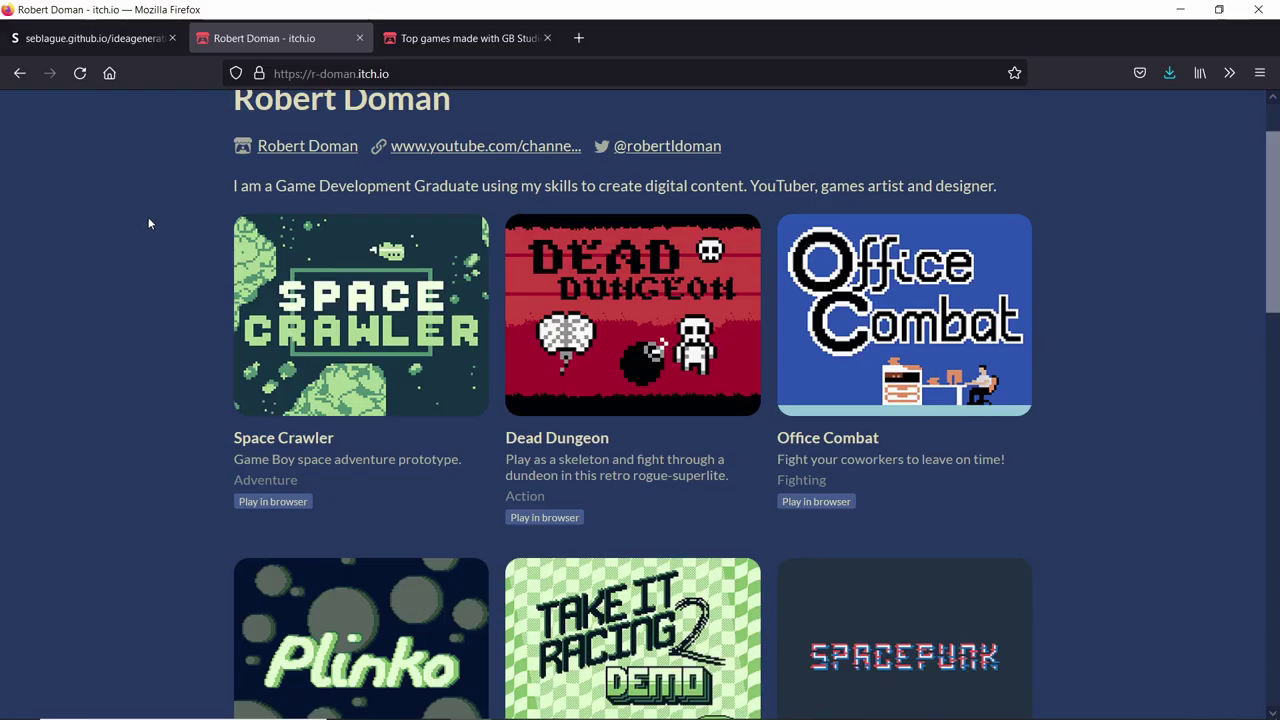
- Browse the games listed on the developer's itch.io profile, from Space Crawler to Take It Racing
{"action": "scroll", "coordinate": [161, 380], "scroll_direction": "down", "scroll_amount": 5}
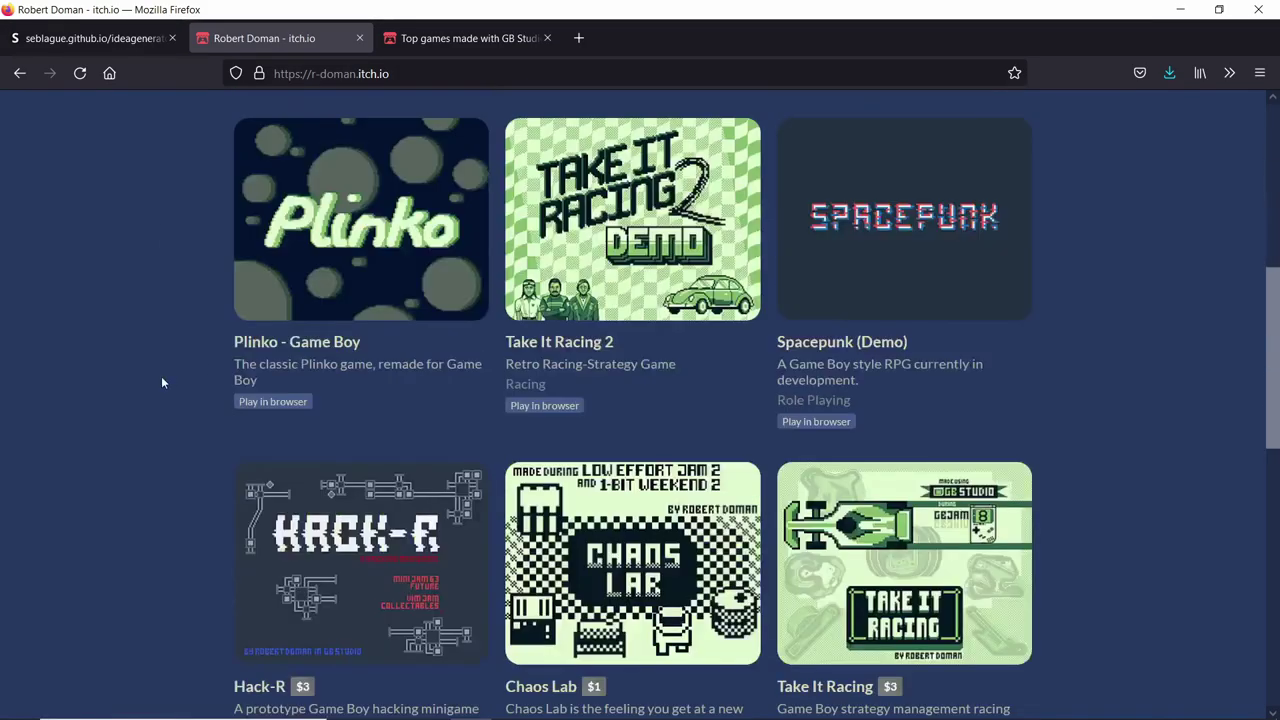
{"action": "scroll", "coordinate": [161, 380], "scroll_direction": "down", "scroll_amount": 2}
{"action": "scroll", "coordinate": [158, 376], "scroll_direction": "up", "scroll_amount": 7}
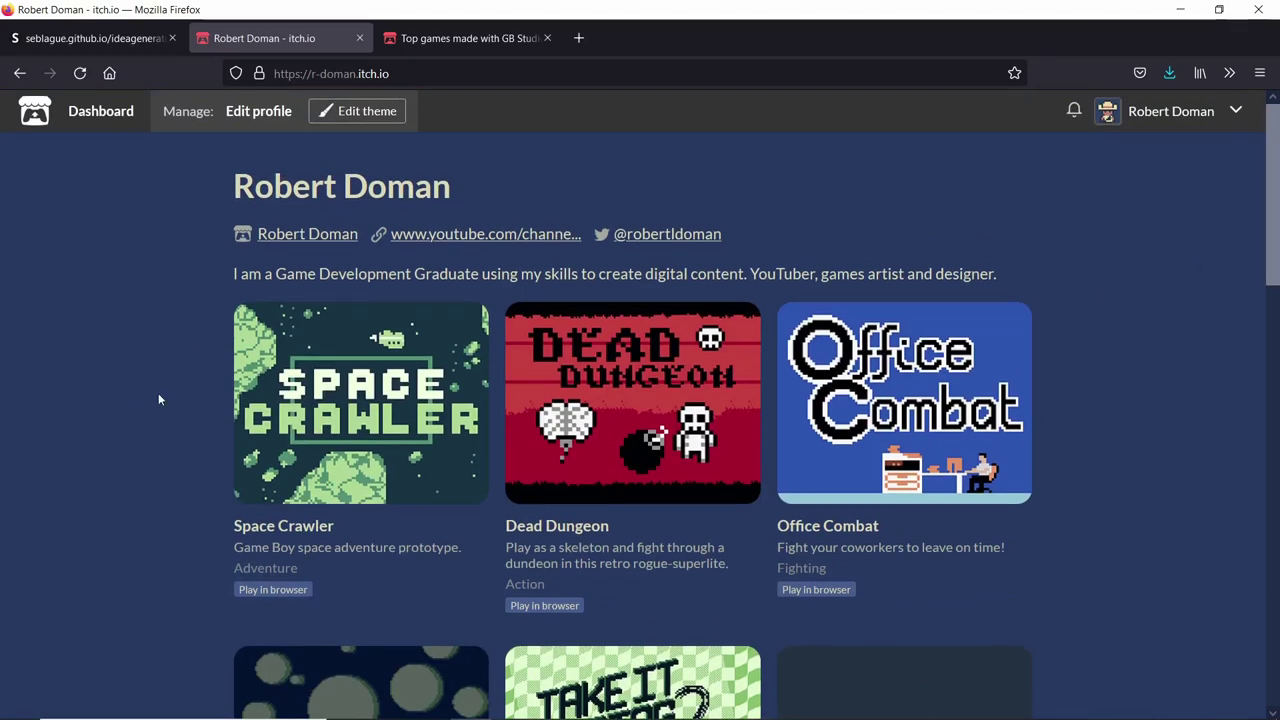
{"action": "scroll", "coordinate": [130, 405], "scroll_direction": "down", "scroll_amount": 2}
{"action": "scroll", "coordinate": [130, 405], "scroll_direction": "up", "scroll_amount": 2}
{"action": "scroll", "coordinate": [176, 377], "scroll_direction": "down", "scroll_amount": 3}
{"action": "scroll", "coordinate": [176, 376], "scroll_direction": "up", "scroll_amount": 3}
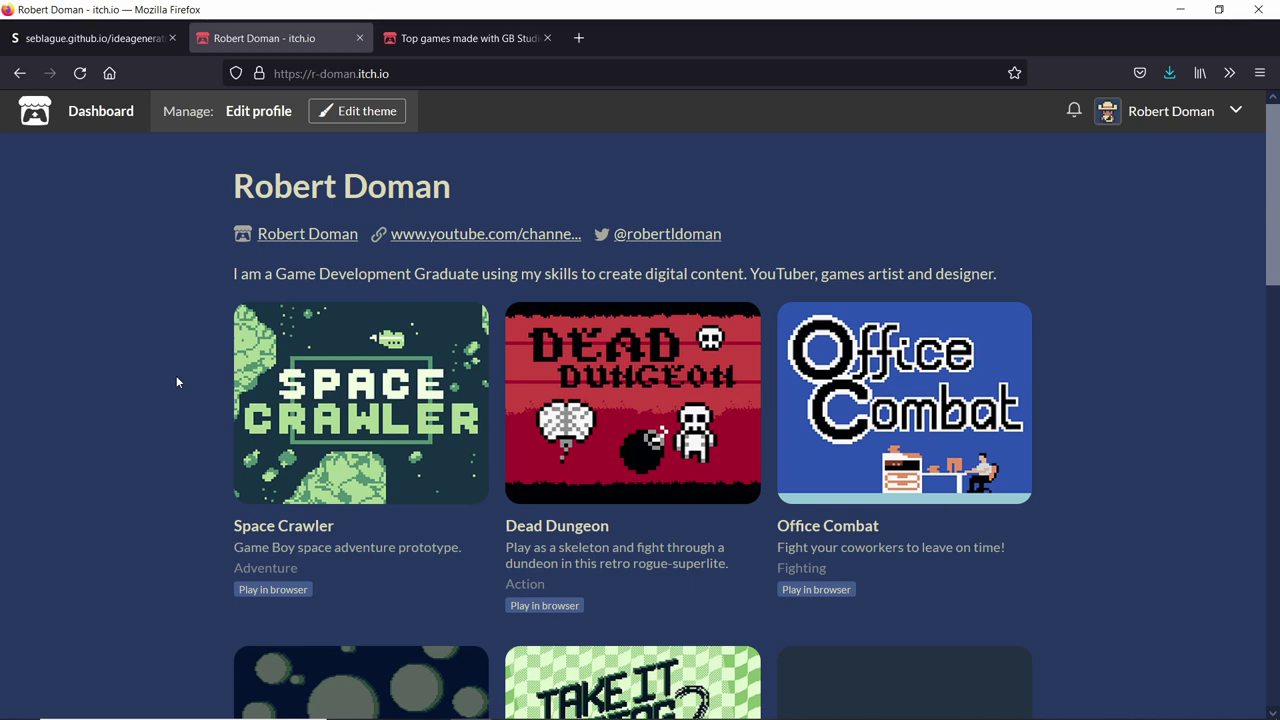
{"action": "scroll", "coordinate": [20, 394], "scroll_direction": "down", "scroll_amount": 2}
{"action": "scroll", "coordinate": [100, 337], "scroll_direction": "up", "scroll_amount": 1}
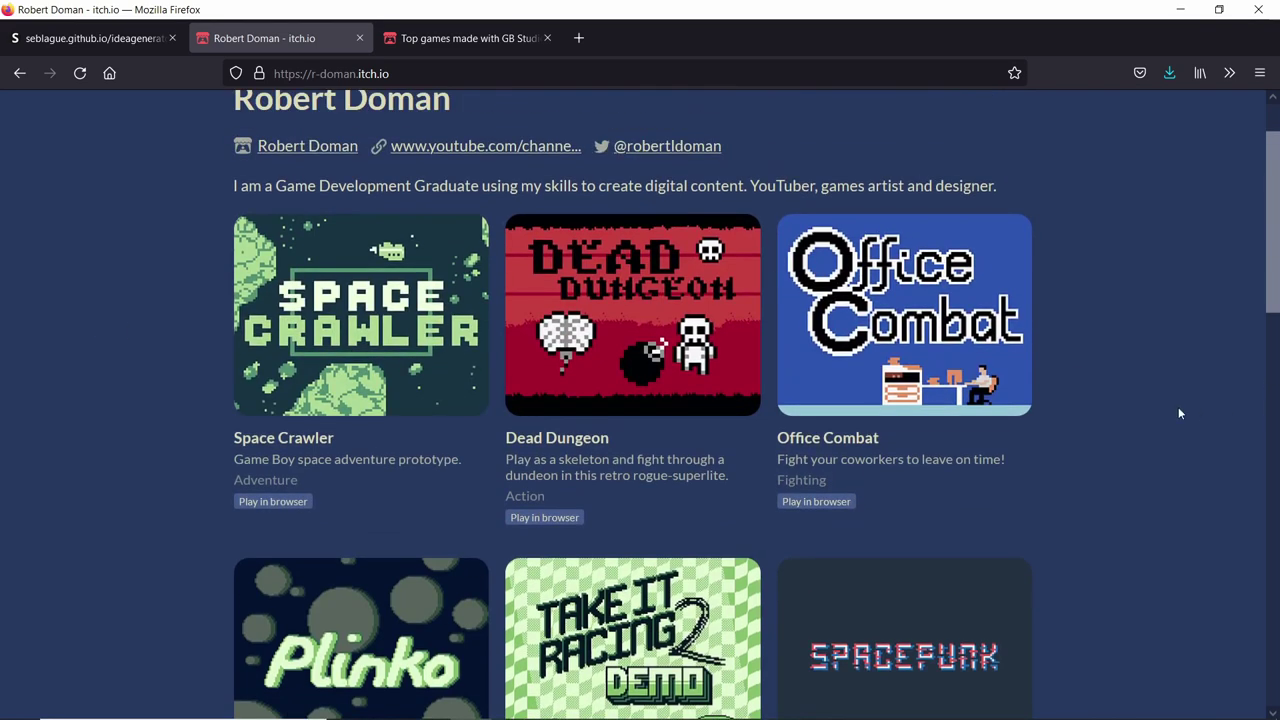
{"action": "scroll", "coordinate": [171, 370], "scroll_direction": "down", "scroll_amount": 1}
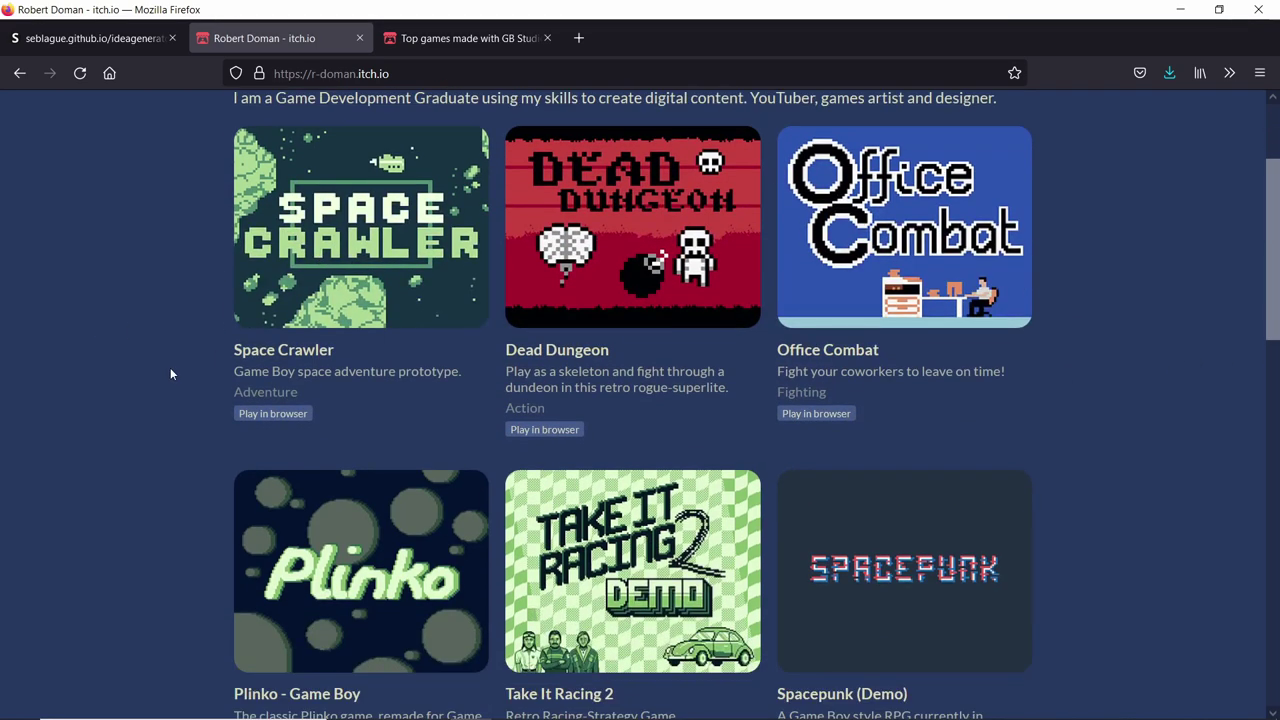
- Look over the Space Crawler, Dead Dungeon and Office Combat entries at the start of the developer's itch.io profile
{"action": "scroll", "coordinate": [160, 378], "scroll_direction": "up", "scroll_amount": 2}
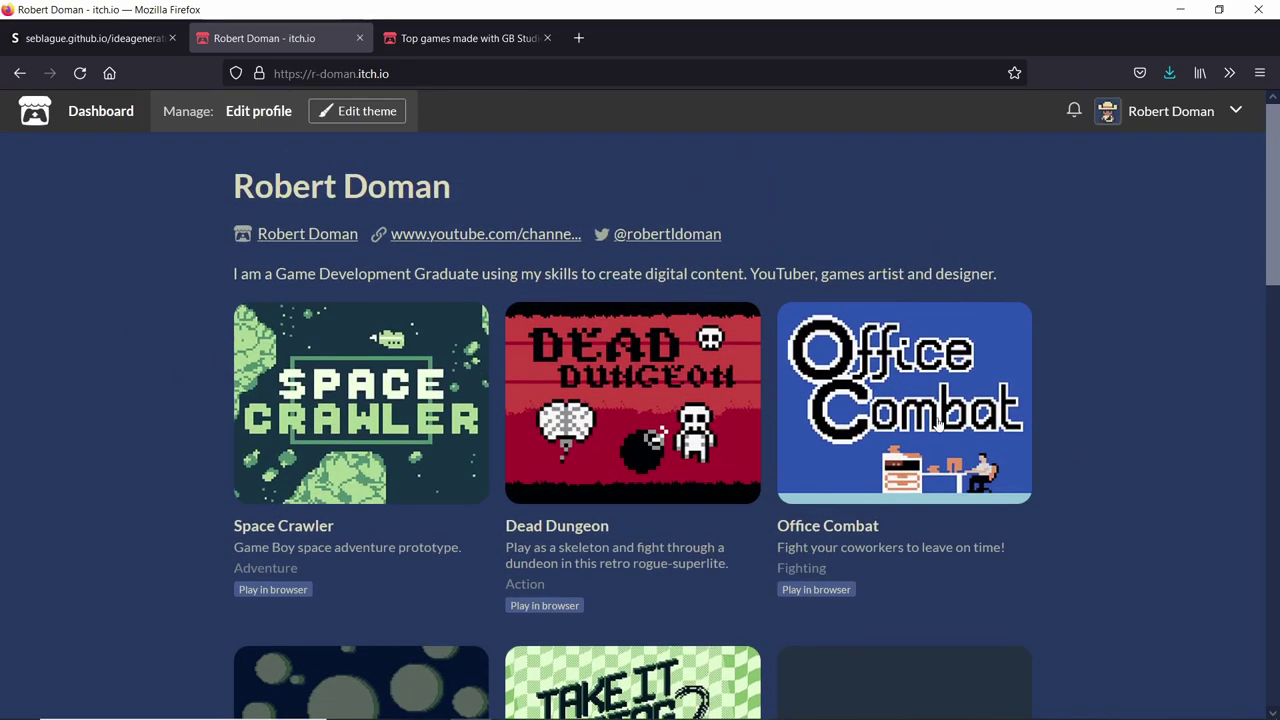
{"action": "scroll", "coordinate": [1079, 406], "scroll_direction": "down", "scroll_amount": 2}
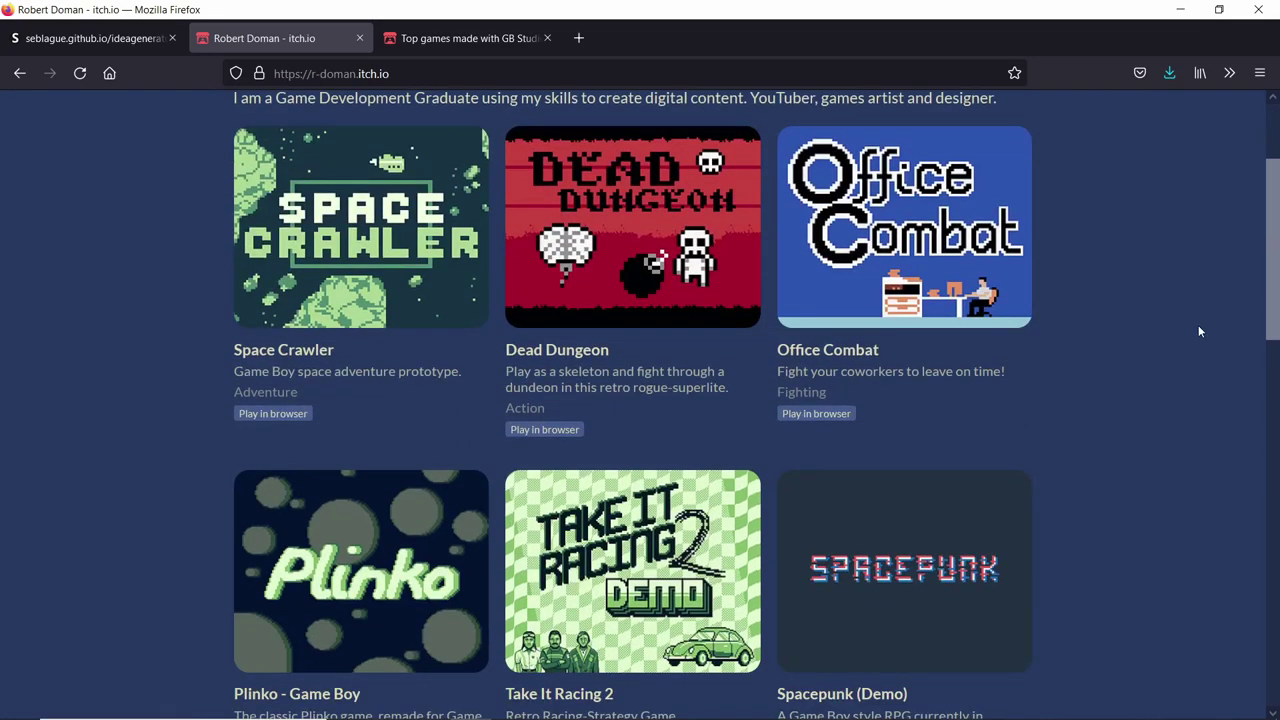
{"action": "scroll", "coordinate": [1220, 335], "scroll_direction": "up", "scroll_amount": 2}
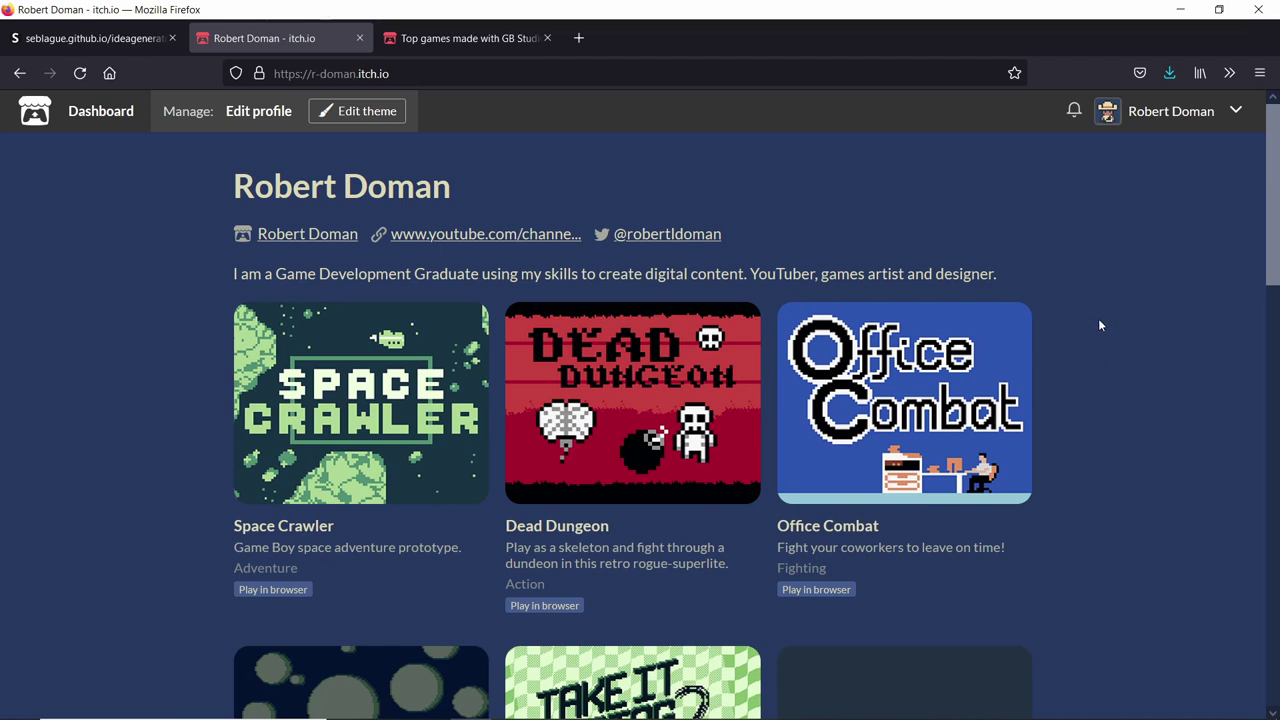
{"action": "scroll", "coordinate": [1099, 325], "scroll_direction": "down", "scroll_amount": 2}
{"action": "scroll", "coordinate": [1075, 372], "scroll_direction": "up", "scroll_amount": 1}
{"action": "scroll", "coordinate": [1075, 372], "scroll_direction": "up", "scroll_amount": 1}
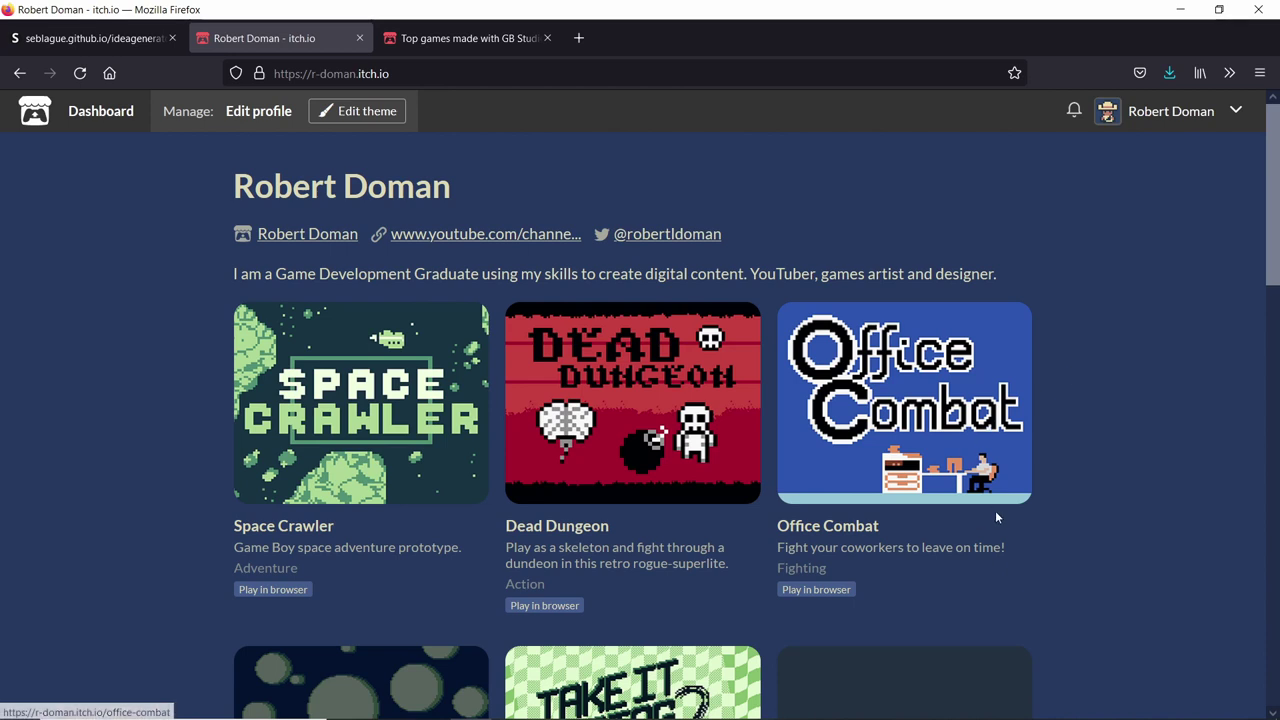
{"action": "scroll", "coordinate": [1109, 445], "scroll_direction": "down", "scroll_amount": 1}
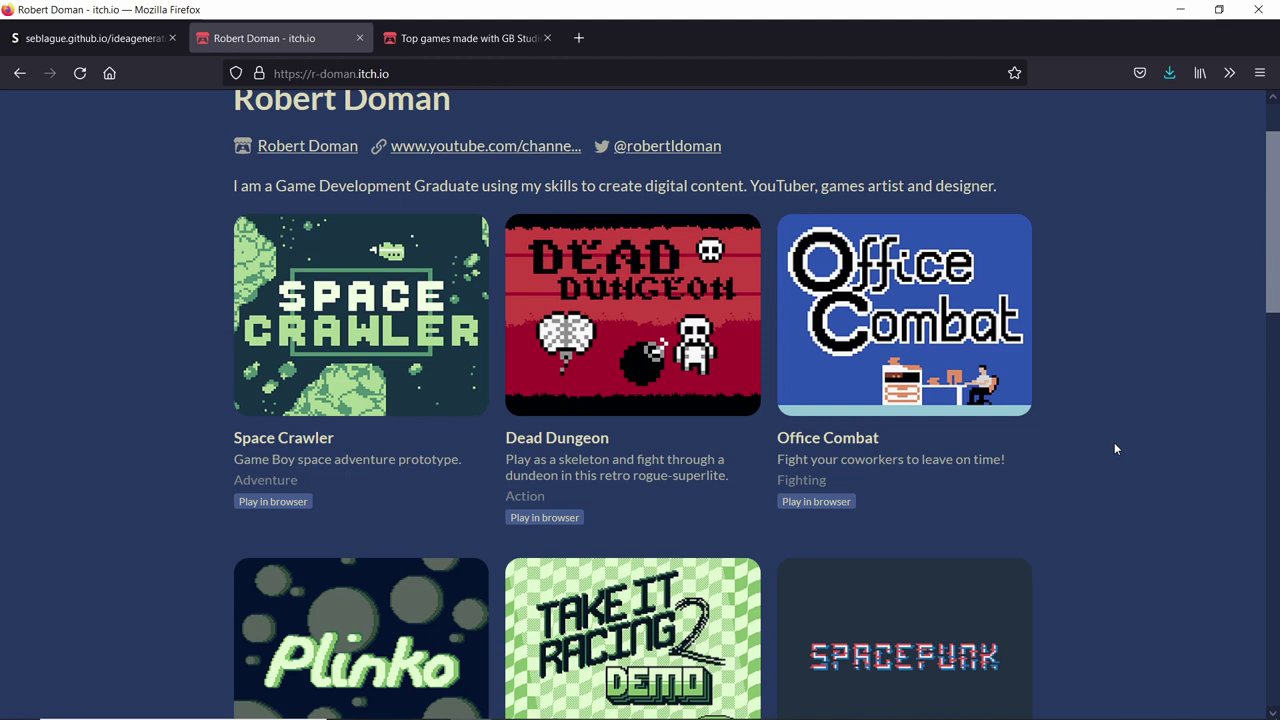
- Look through the remaining games on the profile, from Plinko and Take It Racing 2 to A Western Ballad and Mid Century
{"action": "scroll", "coordinate": [1118, 449], "scroll_direction": "down", "scroll_amount": 4}
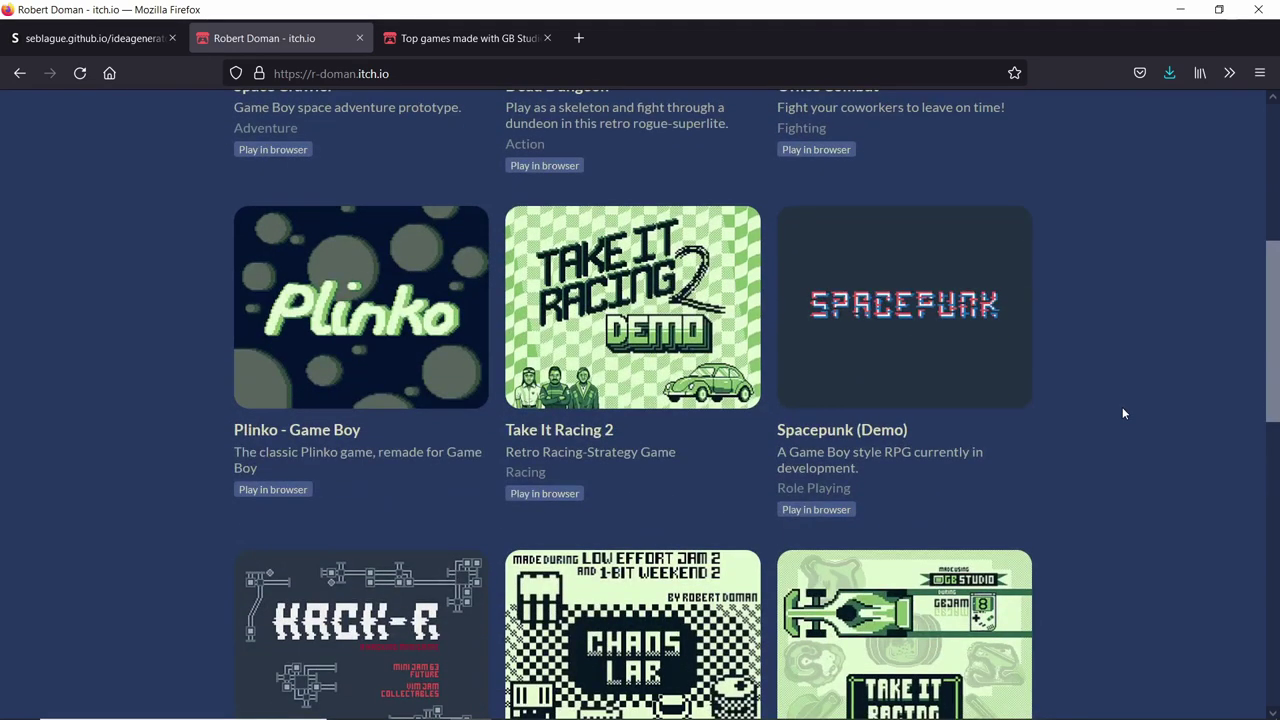
{"action": "scroll", "coordinate": [1095, 330], "scroll_direction": "up", "scroll_amount": 1}
{"action": "scroll", "coordinate": [1072, 364], "scroll_direction": "down", "scroll_amount": 5}
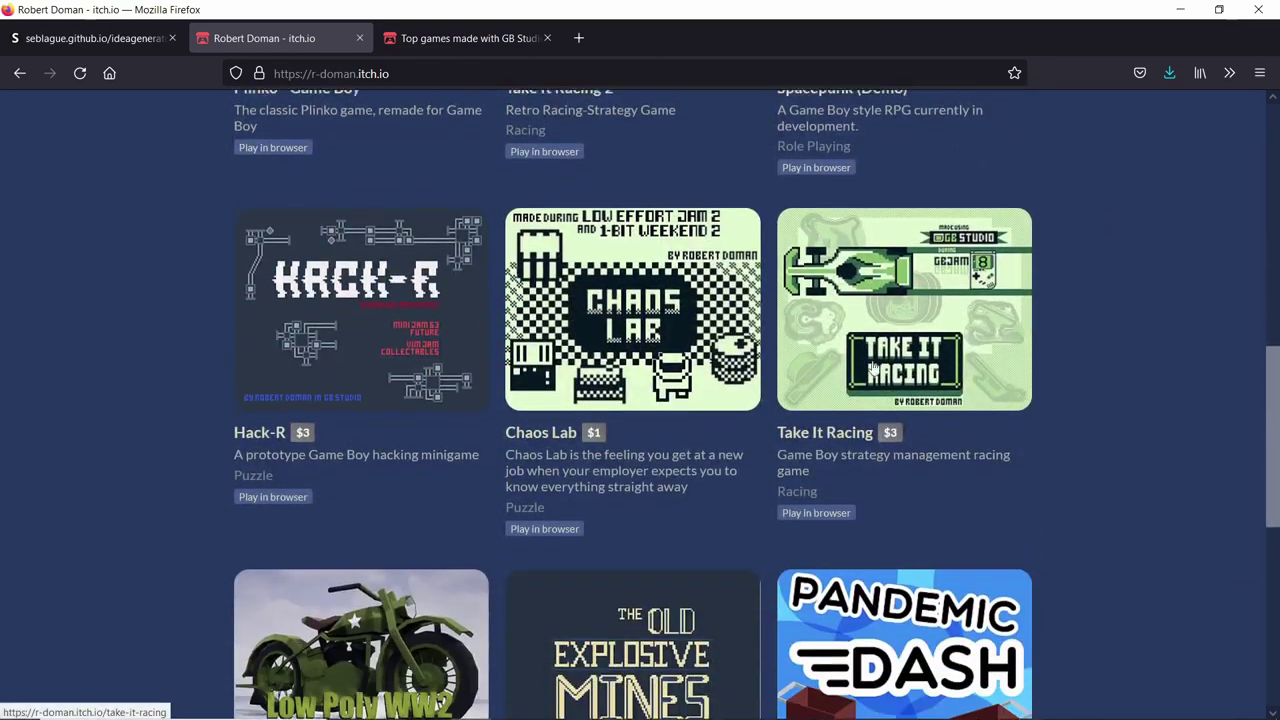
{"action": "scroll", "coordinate": [662, 372], "scroll_direction": "up", "scroll_amount": 2}
{"action": "scroll", "coordinate": [240, 436], "scroll_direction": "up", "scroll_amount": 1}
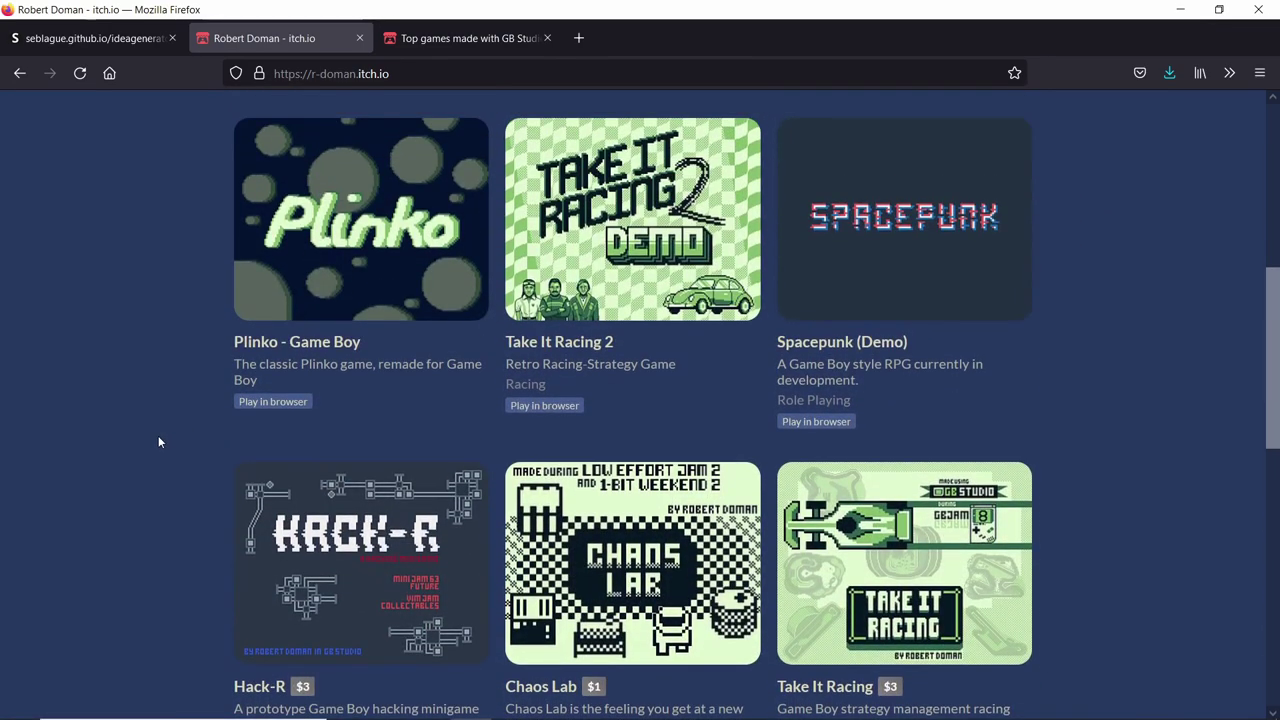
{"action": "scroll", "coordinate": [156, 440], "scroll_direction": "down", "scroll_amount": 1}
{"action": "scroll", "coordinate": [153, 436], "scroll_direction": "down", "scroll_amount": 4}
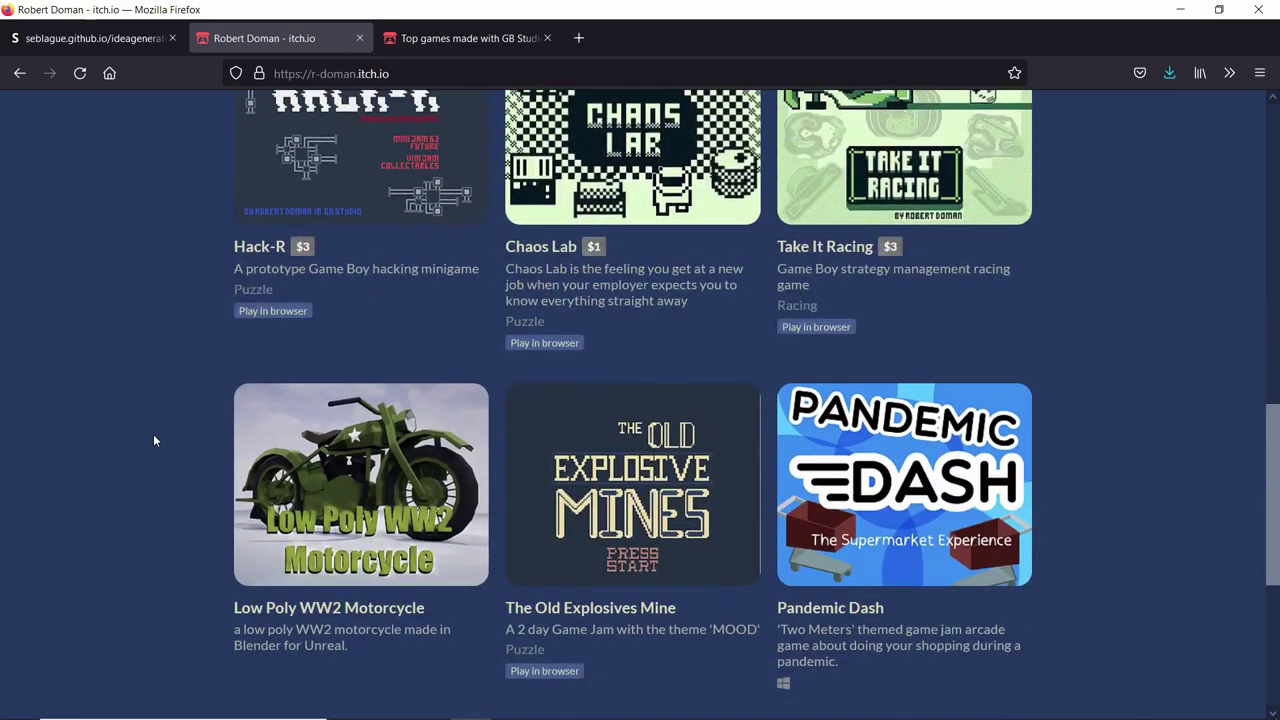
{"action": "scroll", "coordinate": [153, 434], "scroll_direction": "down", "scroll_amount": 2}
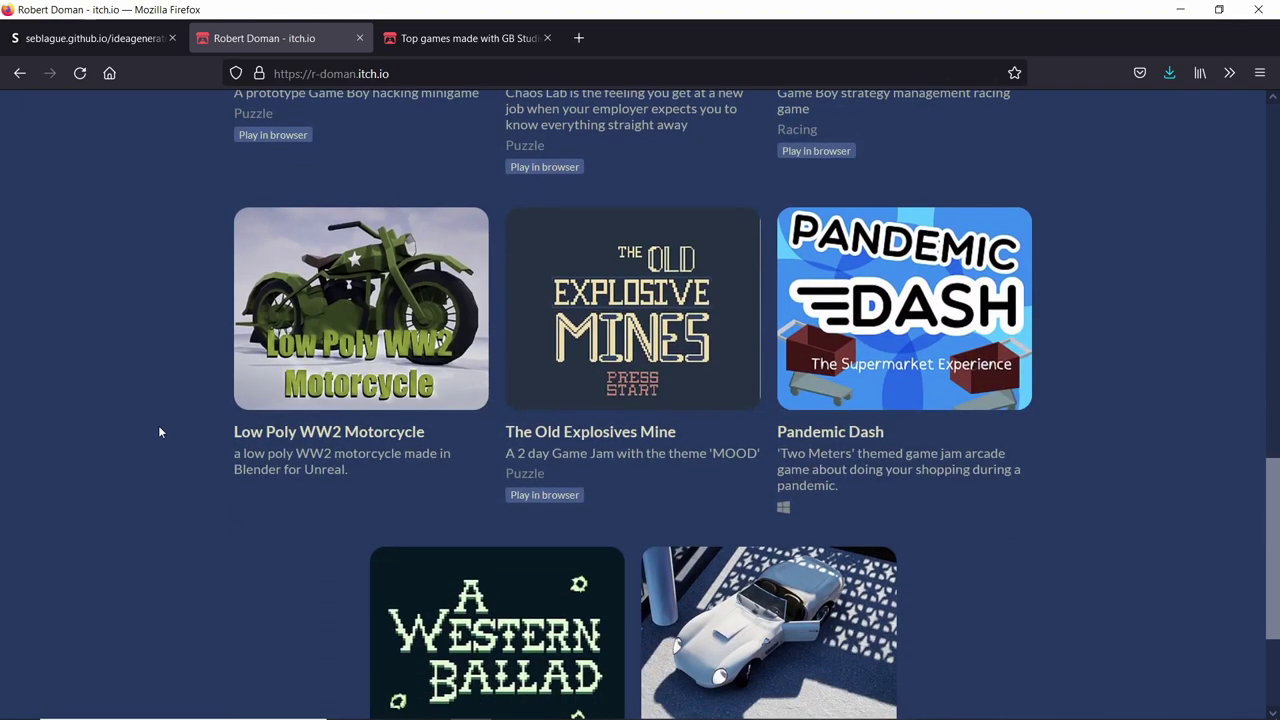
{"action": "scroll", "coordinate": [158, 430], "scroll_direction": "down", "scroll_amount": 1}
{"action": "scroll", "coordinate": [160, 431], "scroll_direction": "down", "scroll_amount": 1}
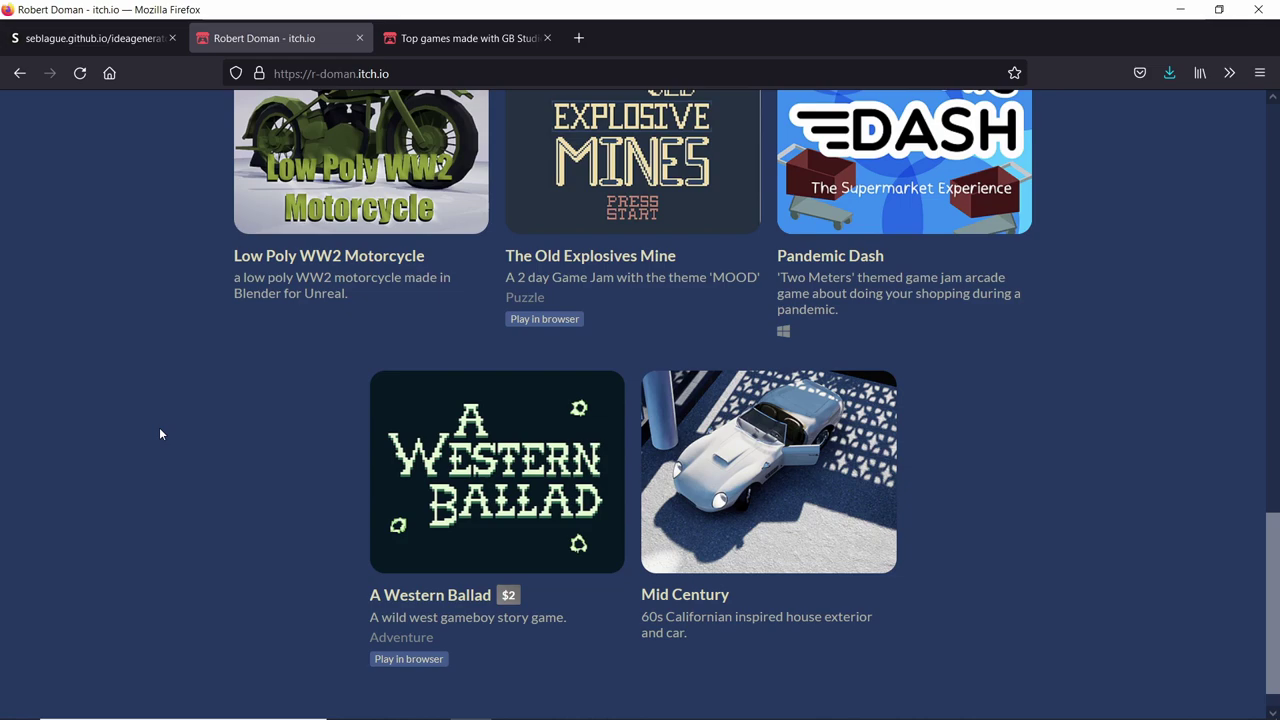
- Switch to GB Studio and examine the Sample Town scene up close in the Game World
{"action": "key", "text": "alt+Tab"}
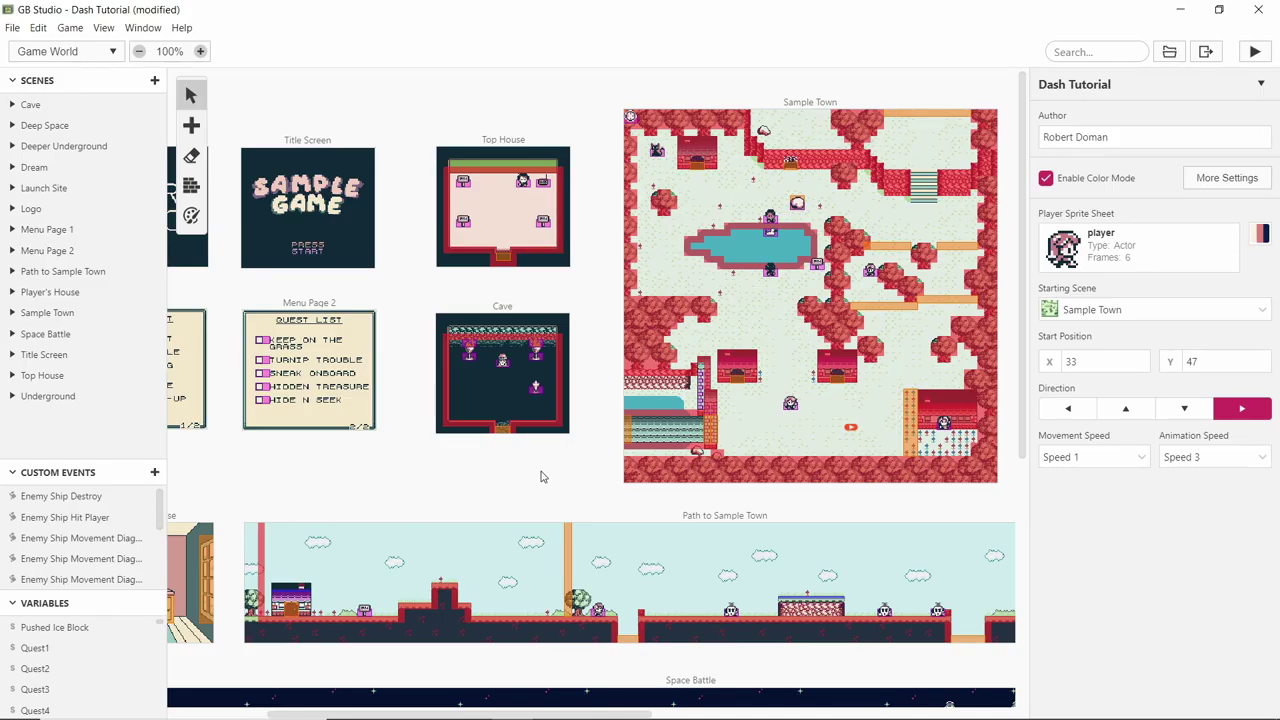
{"action": "scroll", "coordinate": [480, 500], "scroll_direction": "right", "scroll_amount": 2}
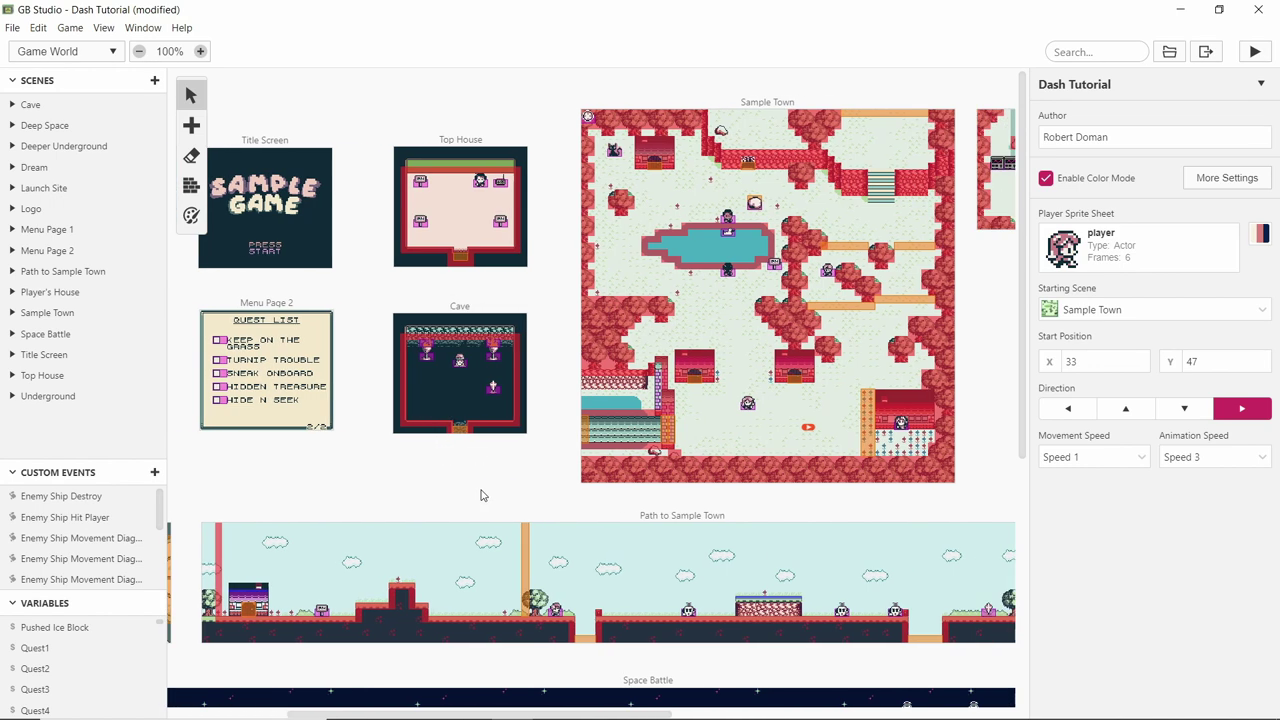
{"action": "scroll", "coordinate": [930, 355], "scroll_direction": "right", "scroll_amount": 6}
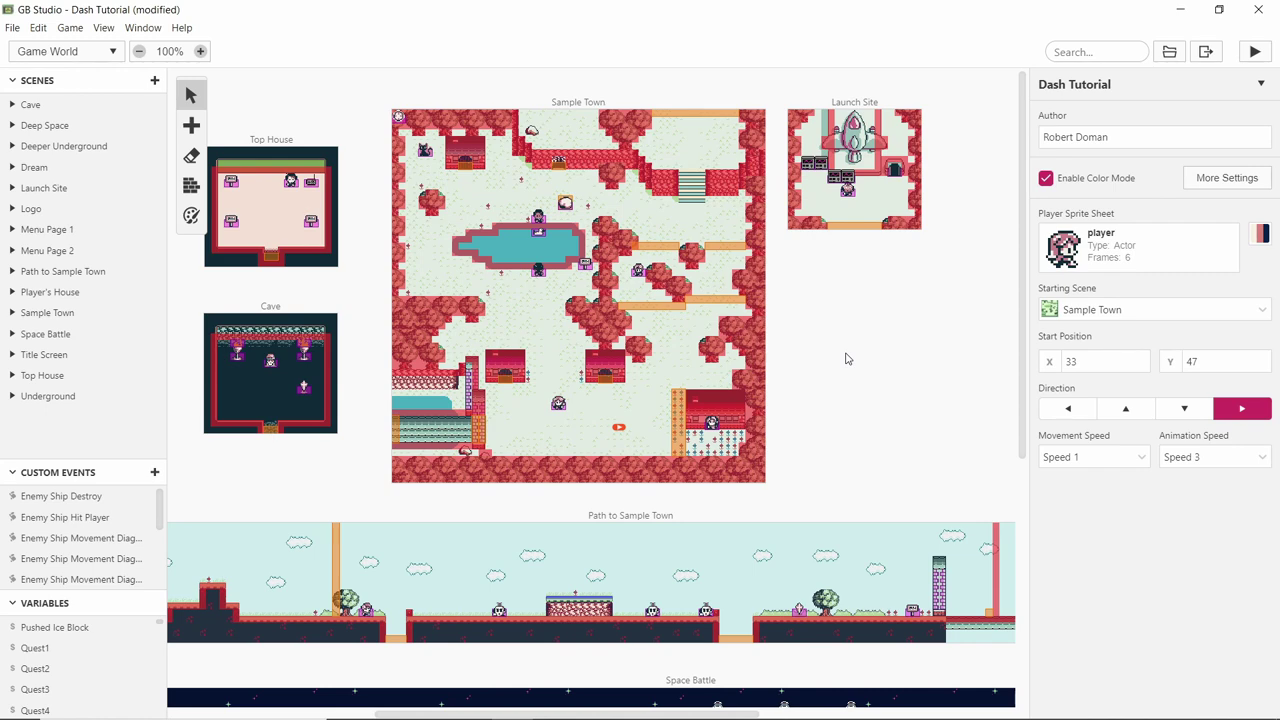
{"action": "scroll", "coordinate": [855, 363], "scroll_direction": "left", "scroll_amount": 1}
{"action": "scroll", "coordinate": [870, 360], "scroll_direction": "up", "scroll_amount": 3, "text": "ctrl"}
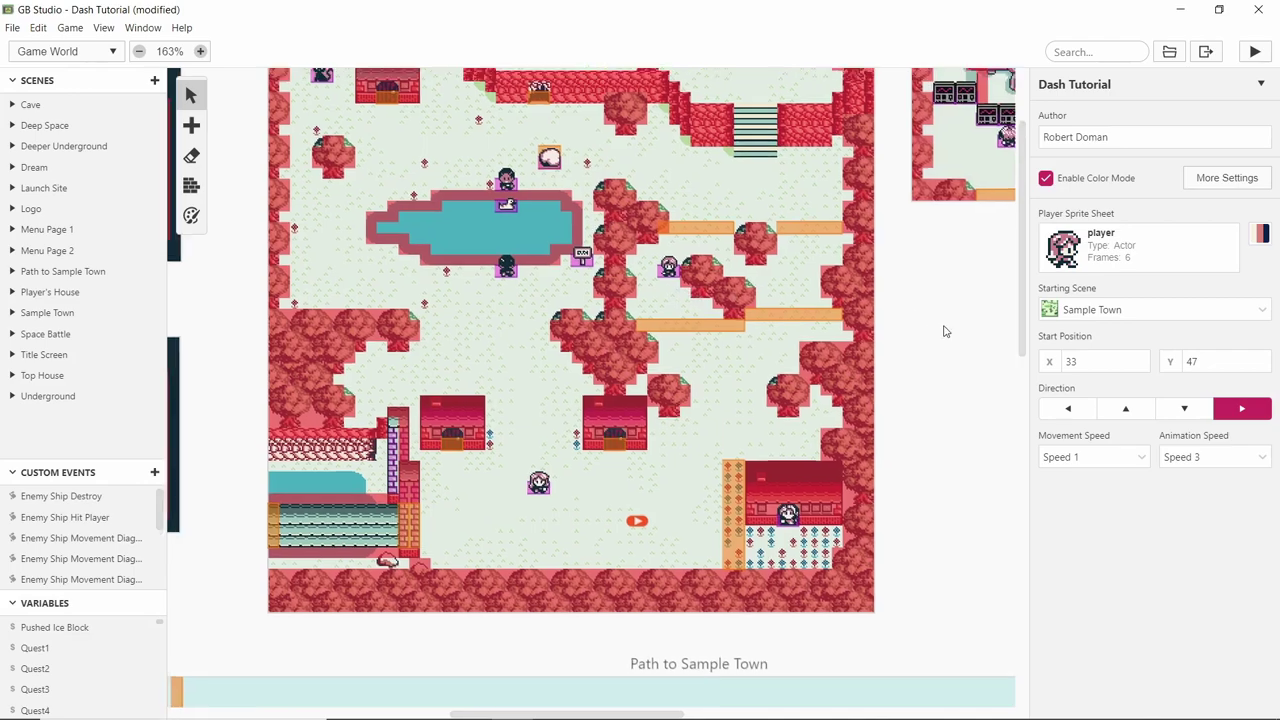
- Switch back to the developer's itch.io profile and revisit the profile header and its first games
{"action": "scroll", "coordinate": [947, 358], "scroll_direction": "up", "scroll_amount": 1}
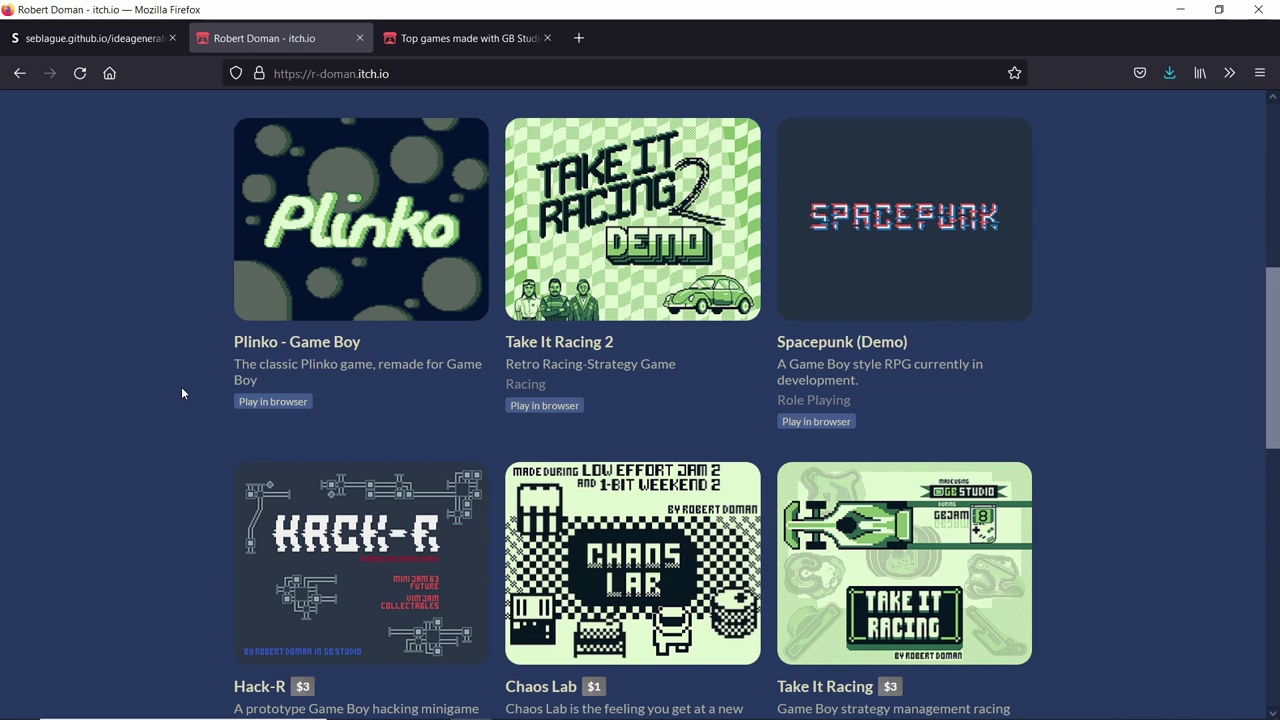
{"action": "scroll", "coordinate": [207, 372], "scroll_direction": "up", "scroll_amount": 4}
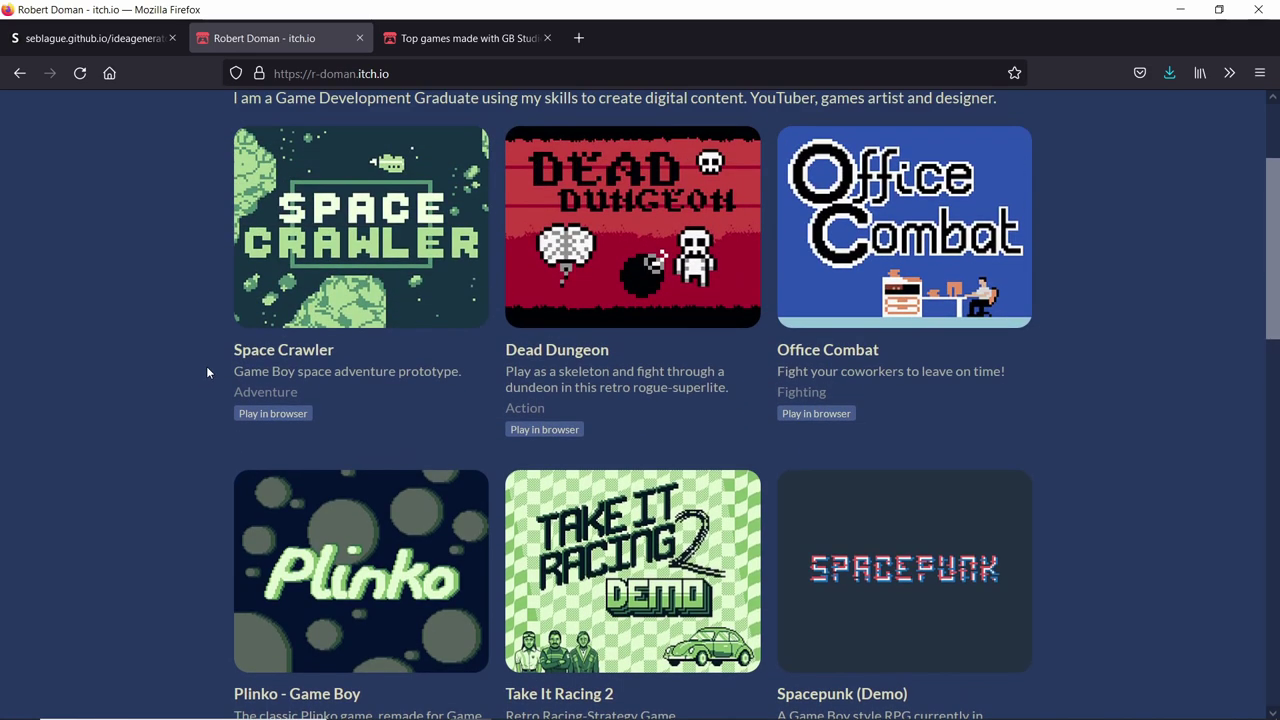
{"action": "scroll", "coordinate": [207, 372], "scroll_direction": "up", "scroll_amount": 2}
{"action": "scroll", "coordinate": [207, 372], "scroll_direction": "down", "scroll_amount": 2}
{"action": "scroll", "coordinate": [207, 372], "scroll_direction": "up", "scroll_amount": 1}
{"action": "scroll", "coordinate": [144, 377], "scroll_direction": "up", "scroll_amount": 1}
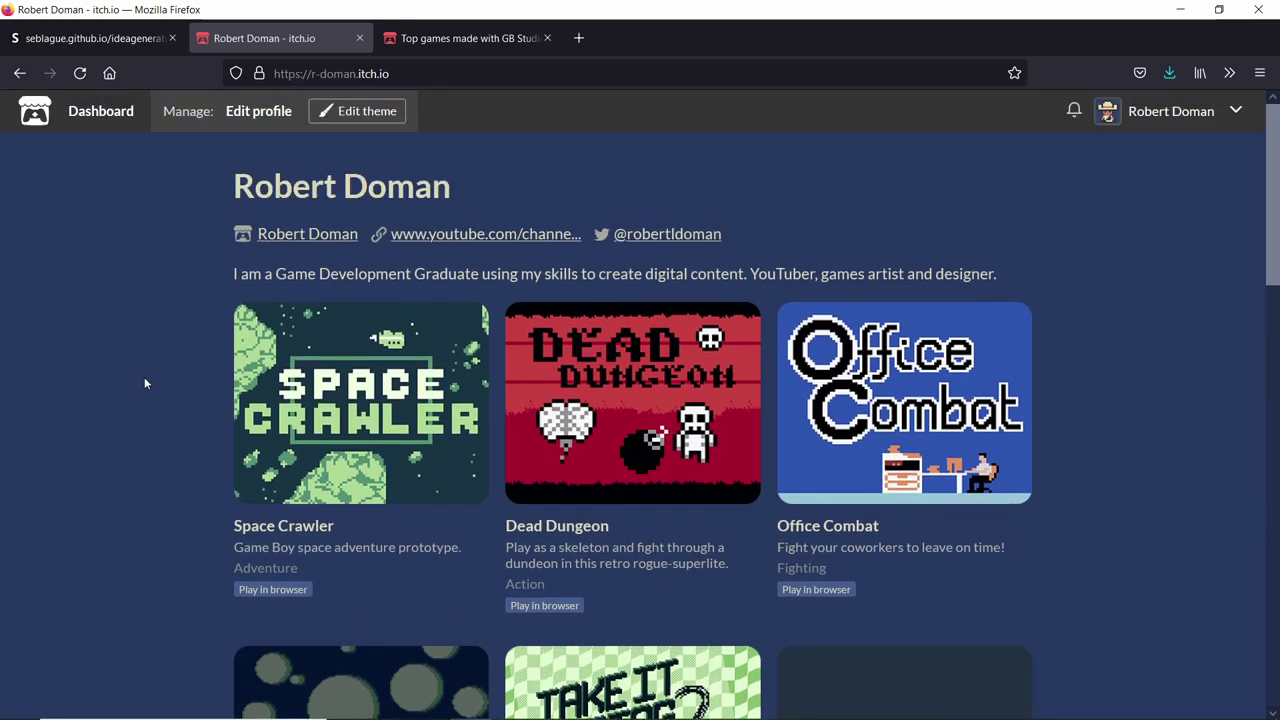
- Review the older itch.io entries, including Hack-R, Chaos Lab, Take It Racing and A Western Ballad
{"action": "scroll", "coordinate": [1064, 273], "scroll_direction": "down", "scroll_amount": 3}
{"action": "scroll", "coordinate": [1076, 278], "scroll_direction": "down", "scroll_amount": 5}
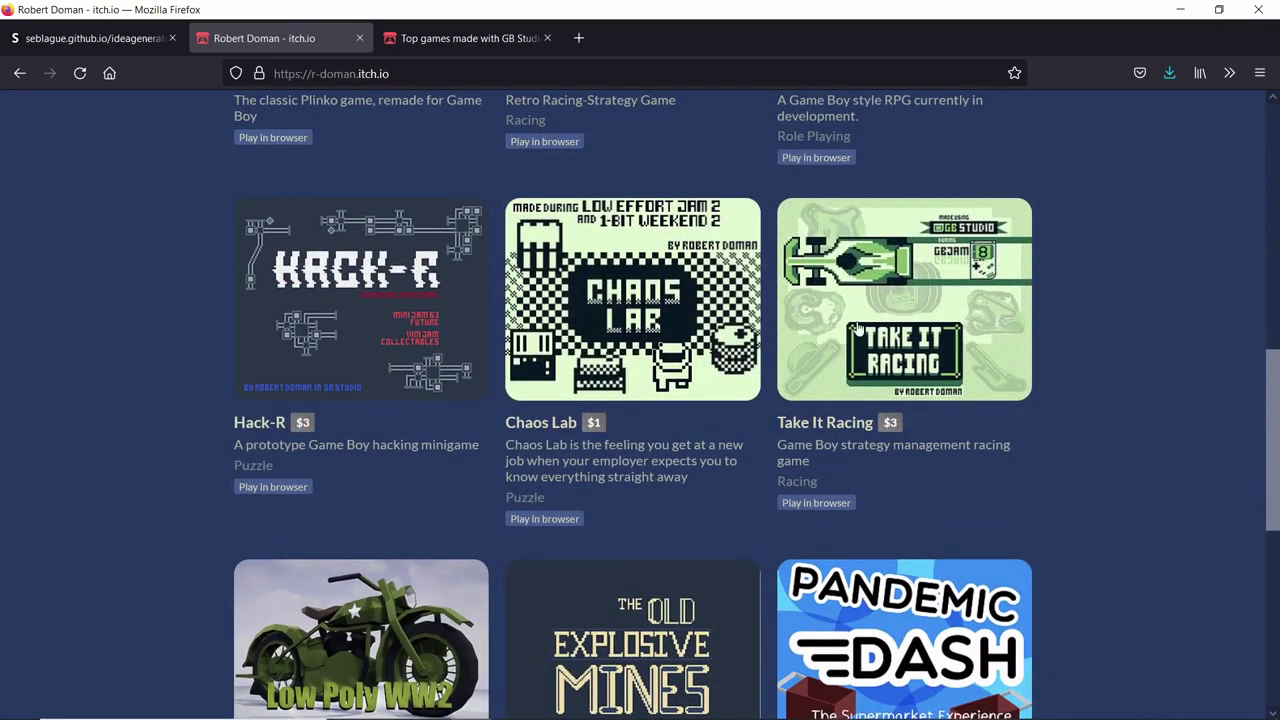
{"action": "scroll", "coordinate": [440, 491], "scroll_direction": "down", "scroll_amount": 5}
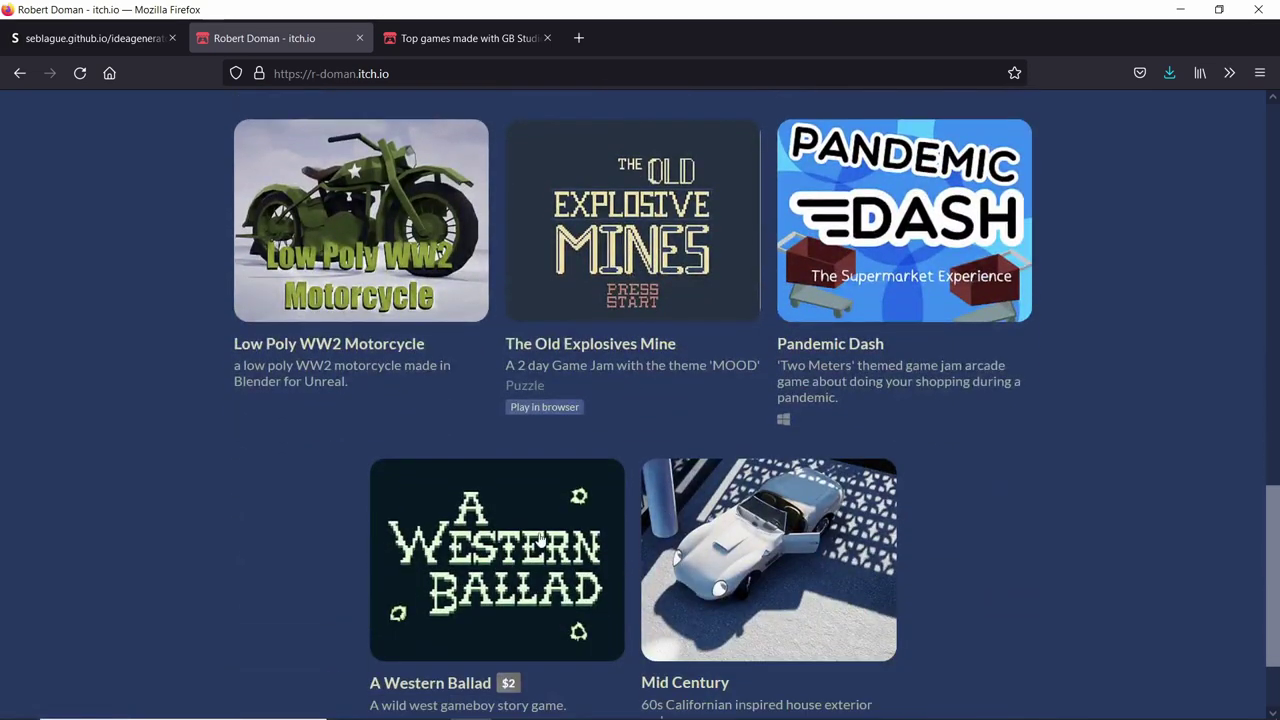
{"action": "scroll", "coordinate": [540, 537], "scroll_direction": "up", "scroll_amount": 6}
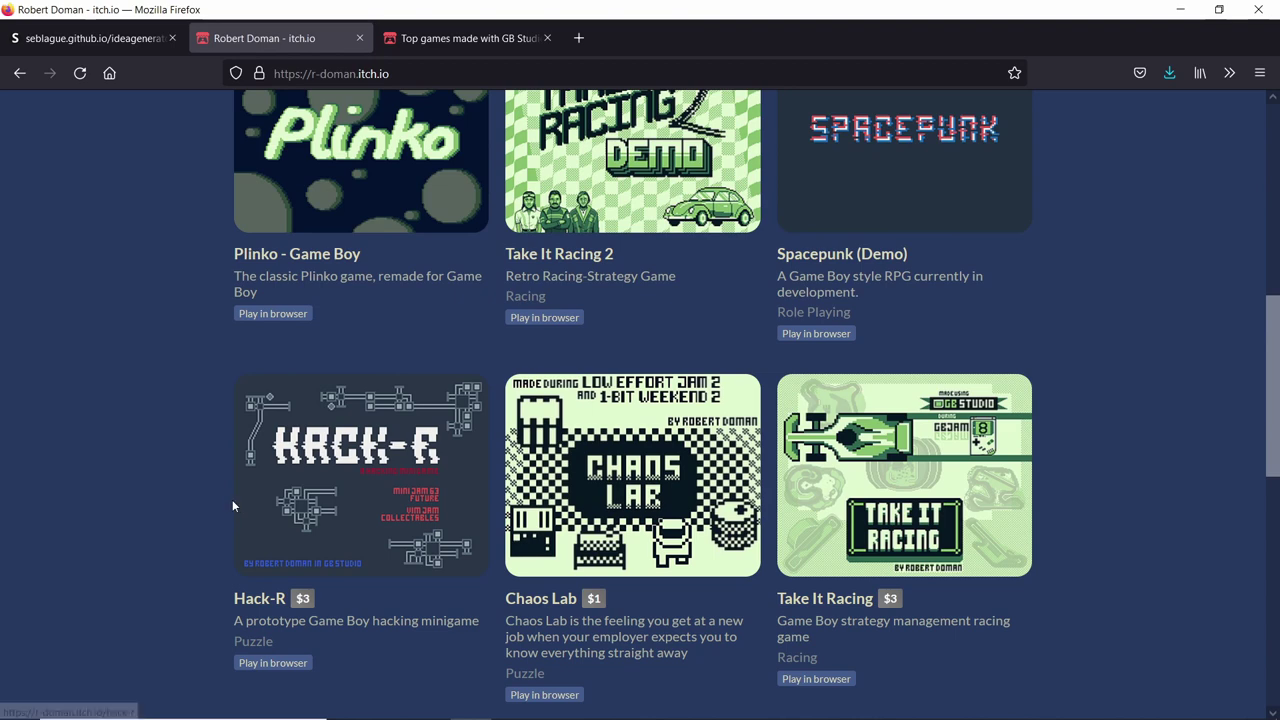
{"action": "scroll", "coordinate": [158, 524], "scroll_direction": "up", "scroll_amount": 3}
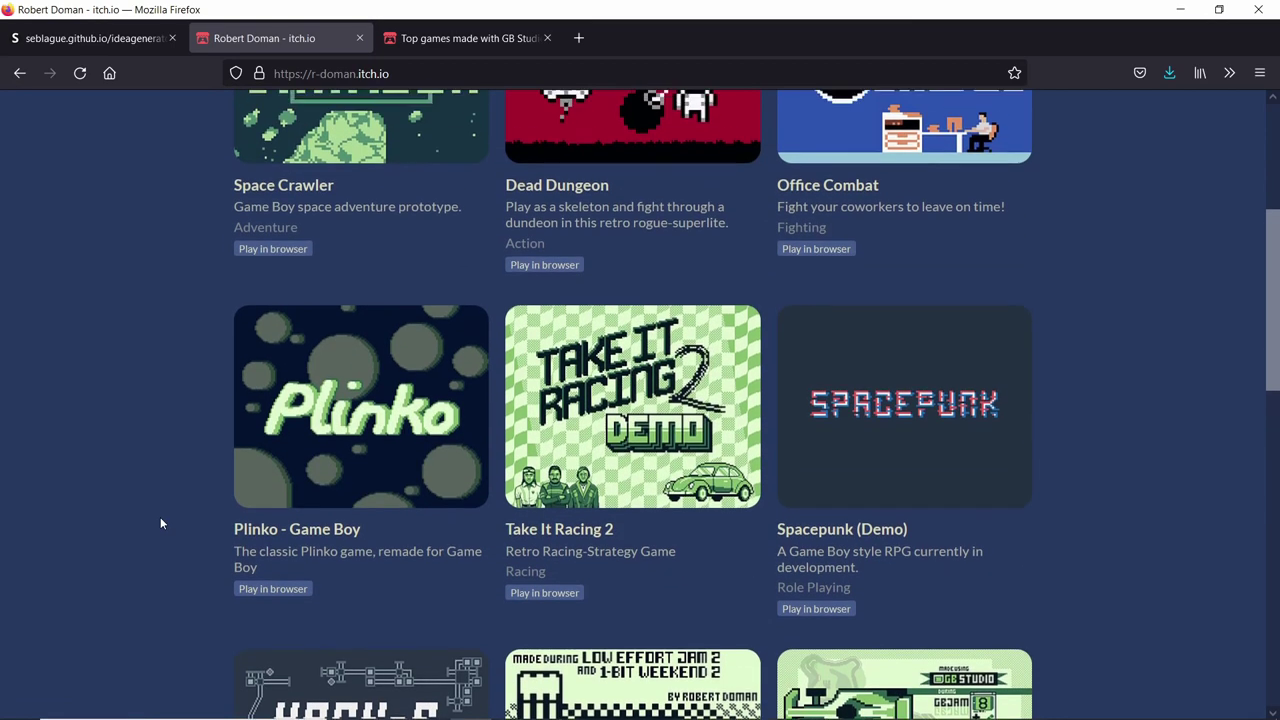
- Look again at Plinko, Take It Racing 2 and Spacepunk, then at the newest games at the start of the profile
{"action": "scroll", "coordinate": [160, 523], "scroll_direction": "down", "scroll_amount": 3}
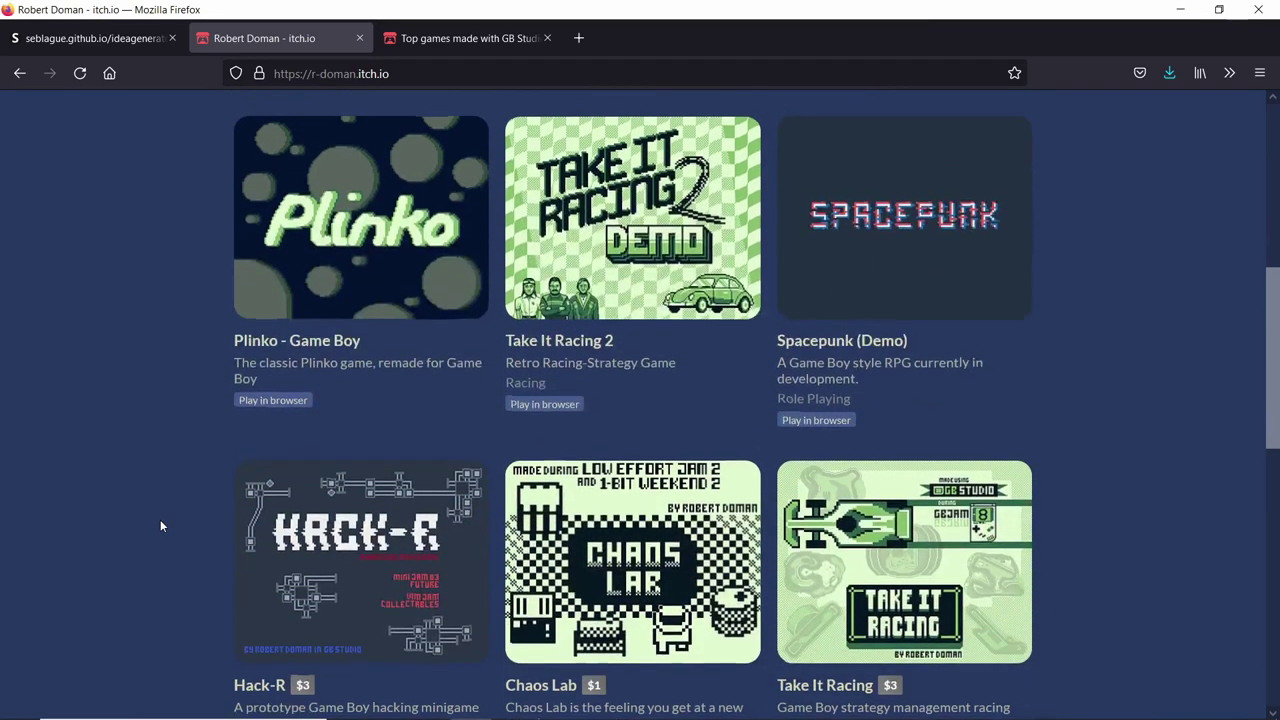
{"action": "scroll", "coordinate": [160, 524], "scroll_direction": "up", "scroll_amount": 2}
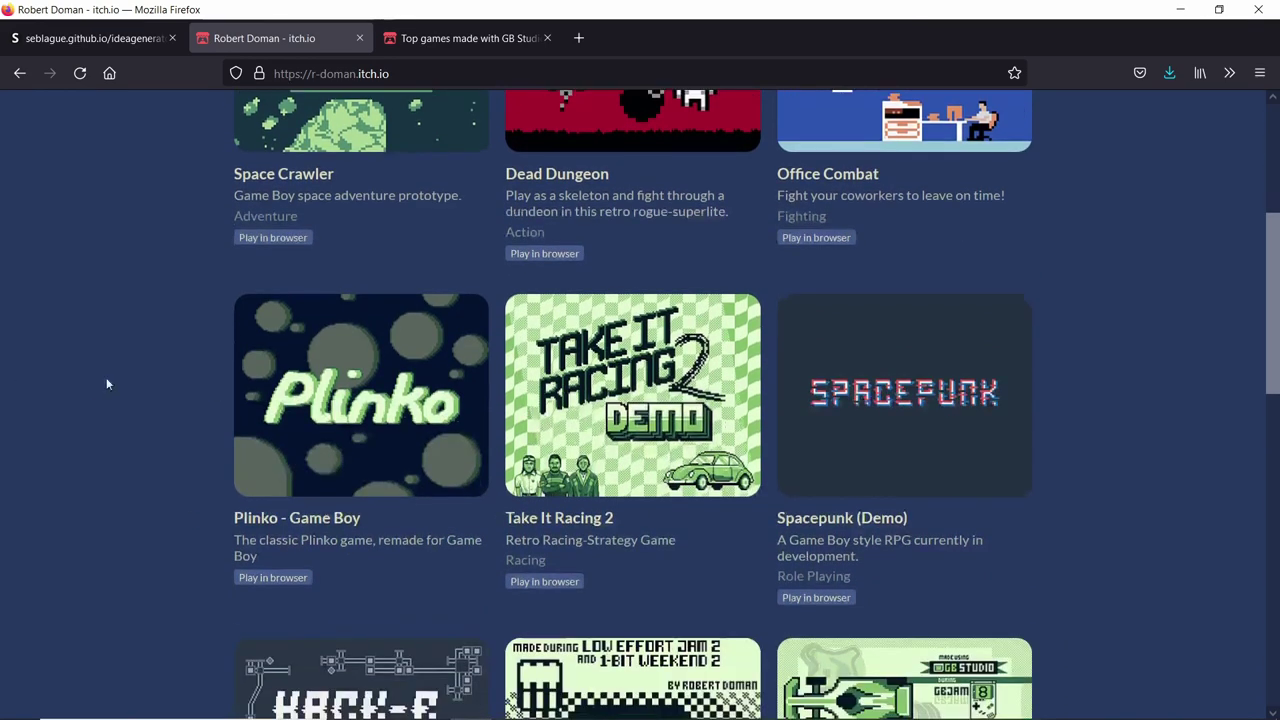
{"action": "scroll", "coordinate": [107, 383], "scroll_direction": "up", "scroll_amount": 3}
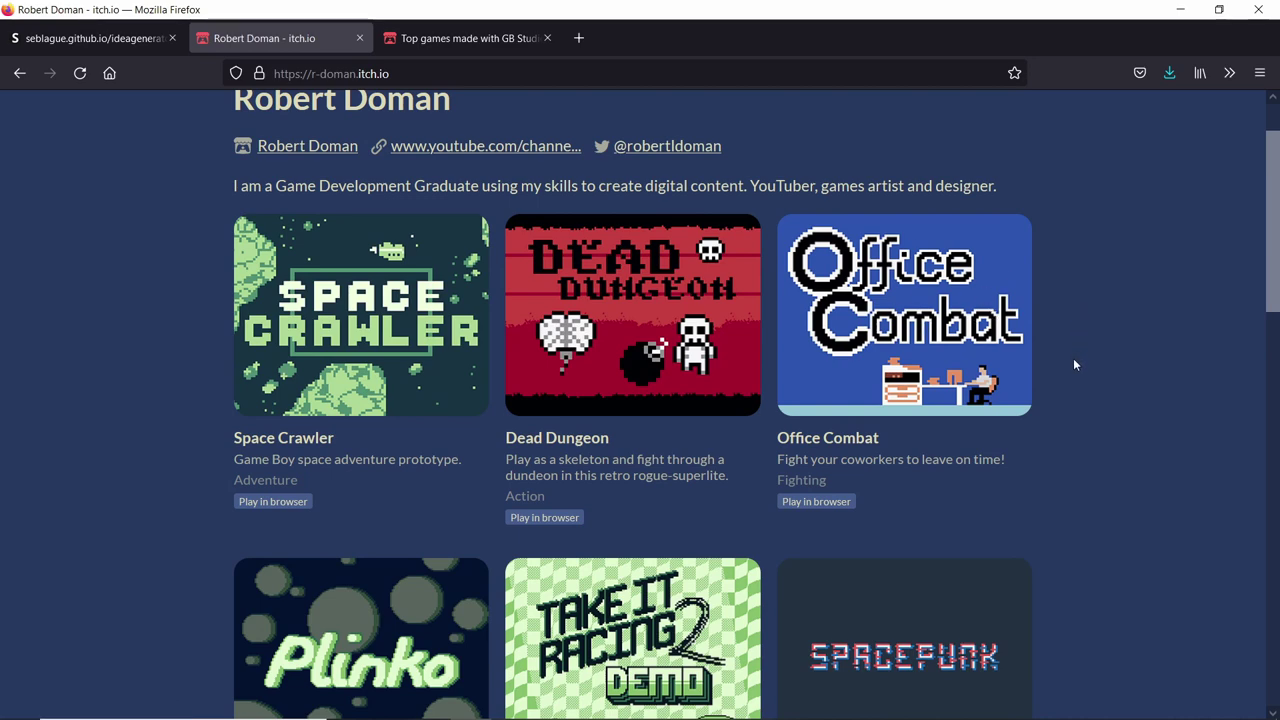
{"action": "scroll", "coordinate": [1100, 380], "scroll_direction": "down", "scroll_amount": 3}
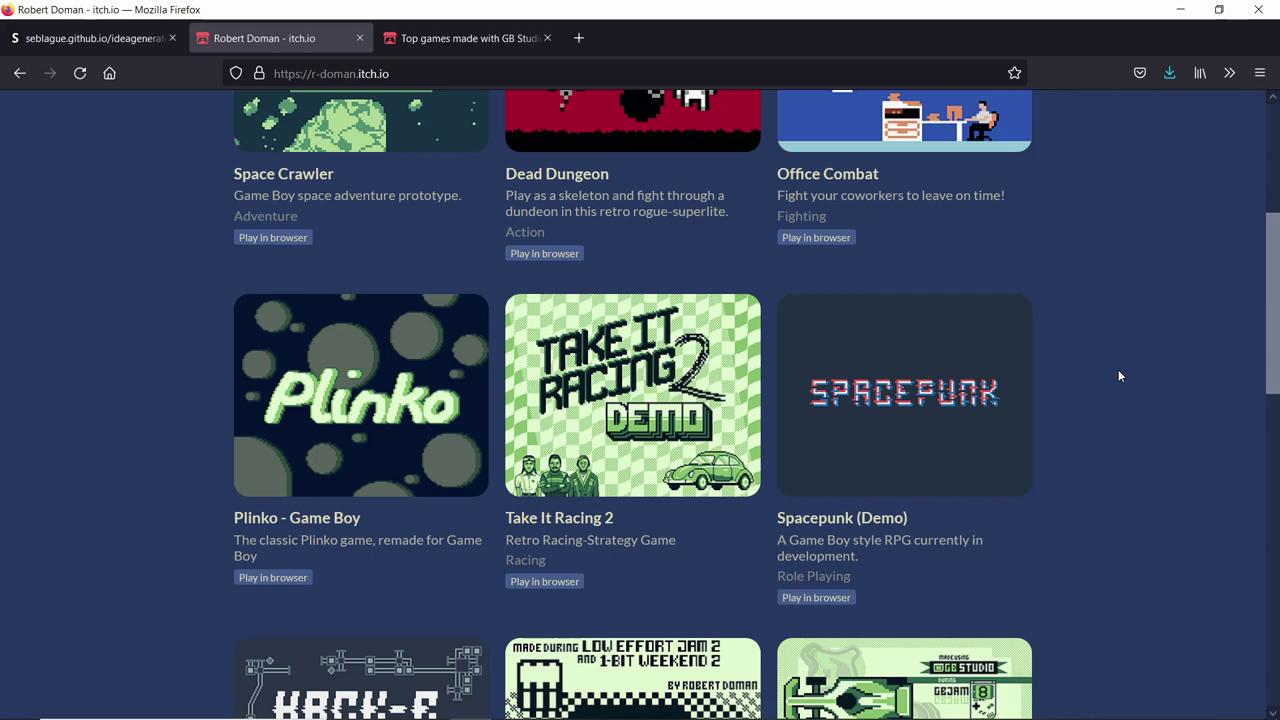
{"action": "scroll", "coordinate": [1118, 376], "scroll_direction": "up", "scroll_amount": 2}
{"action": "scroll", "coordinate": [1118, 376], "scroll_direction": "up", "scroll_amount": 1}
{"action": "scroll", "coordinate": [1120, 378], "scroll_direction": "up", "scroll_amount": 1}
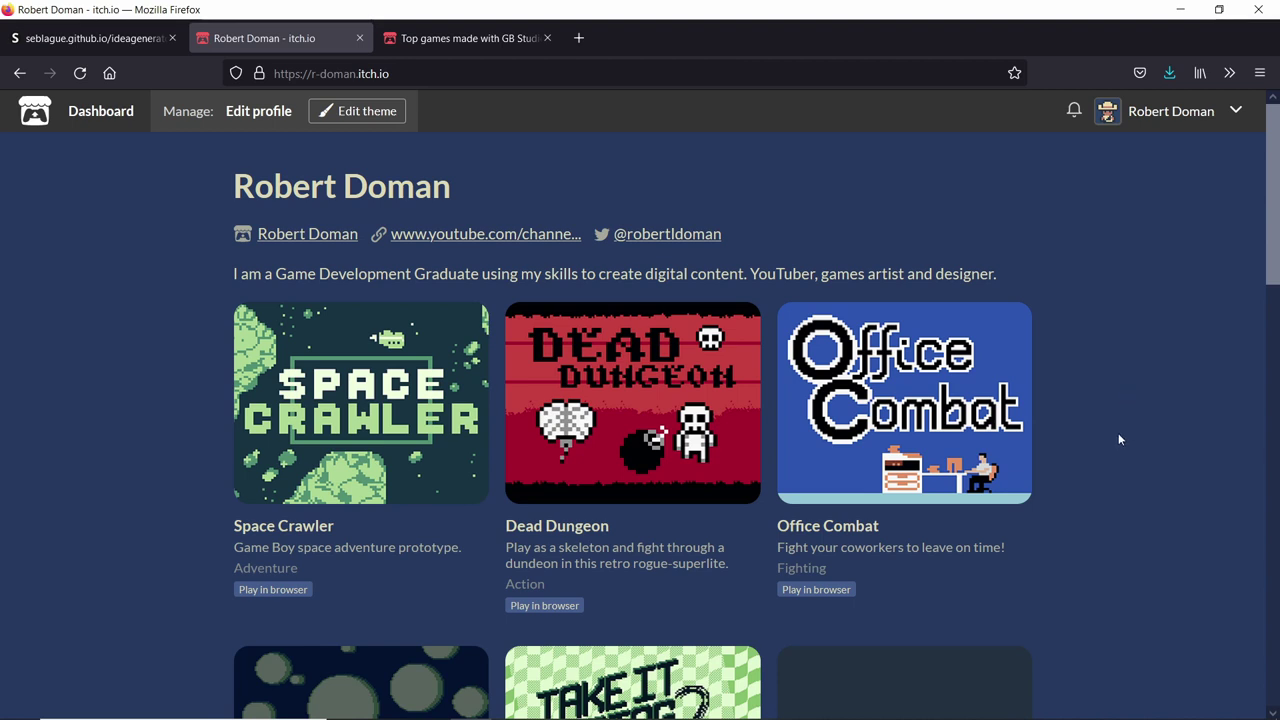
{"action": "scroll", "coordinate": [1117, 437], "scroll_direction": "down", "scroll_amount": 2}
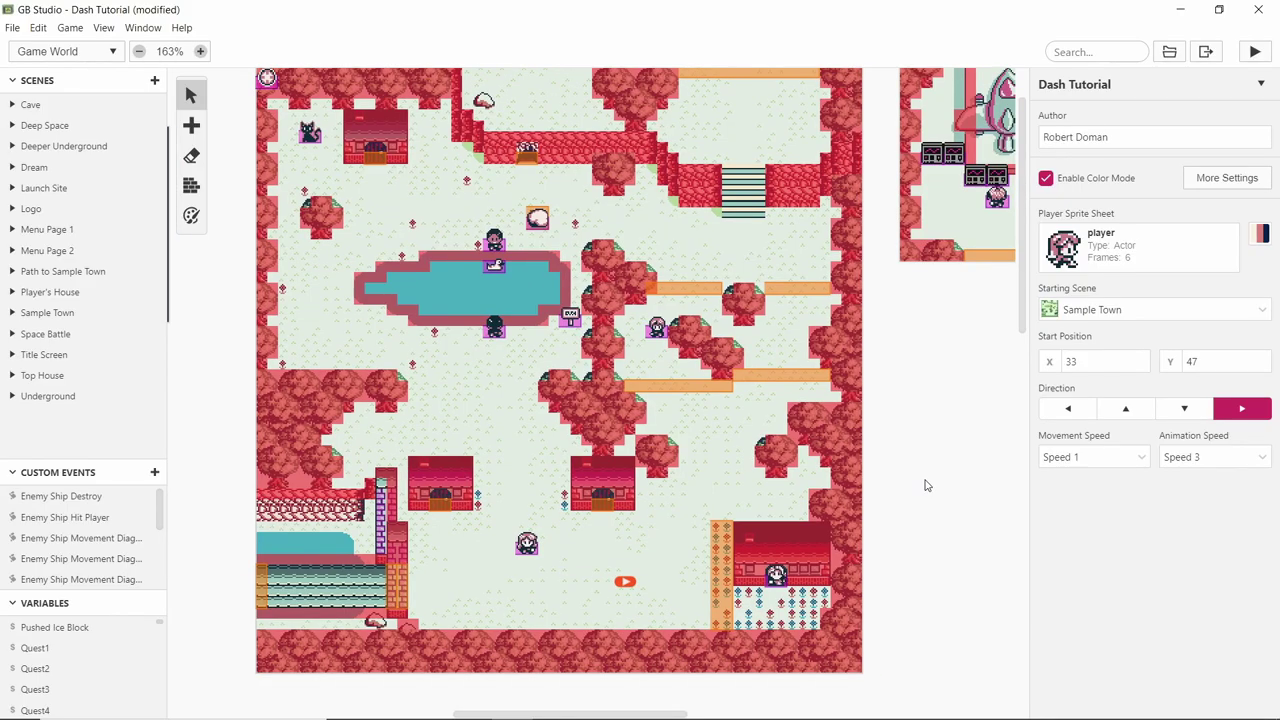
- In GB Studio, select the Sample Town scene and expand its Attach Script To Button event to examine the nested Left button script
{"action": "middle_click_drag", "start_coordinate": [926, 486], "coordinate": [843, 436]}
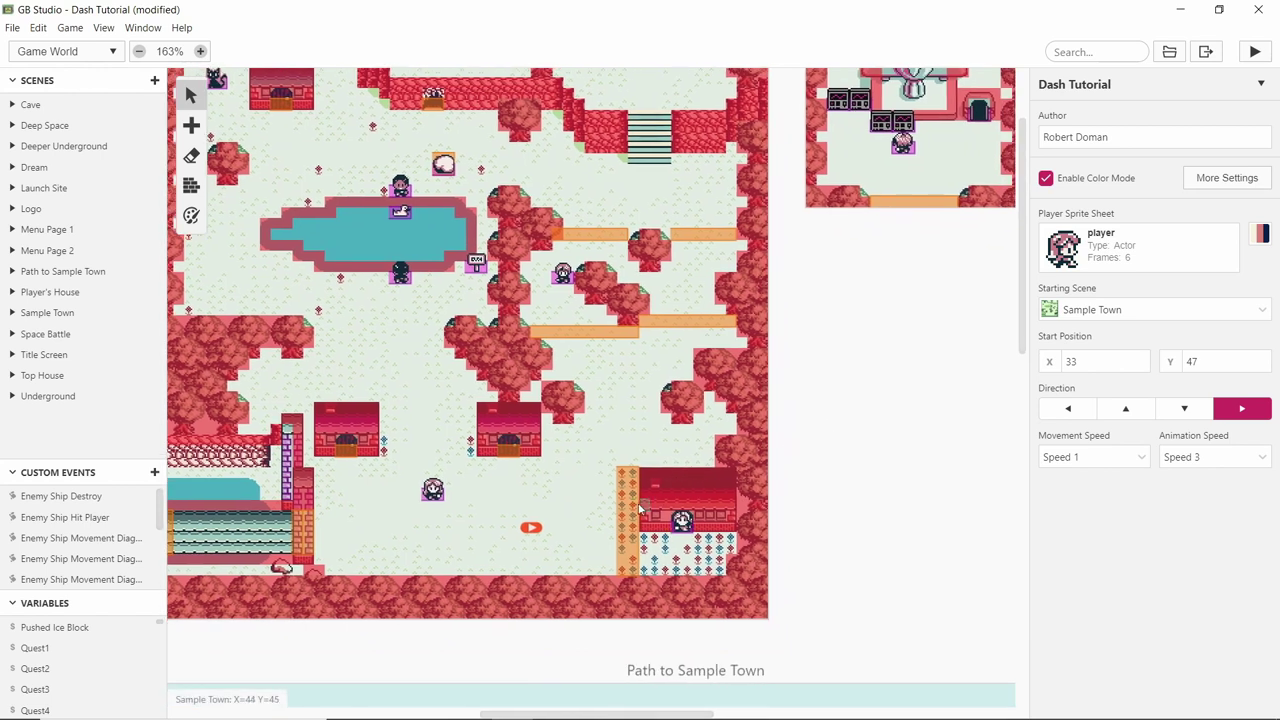
{"action": "left_click", "coordinate": [591, 474]}
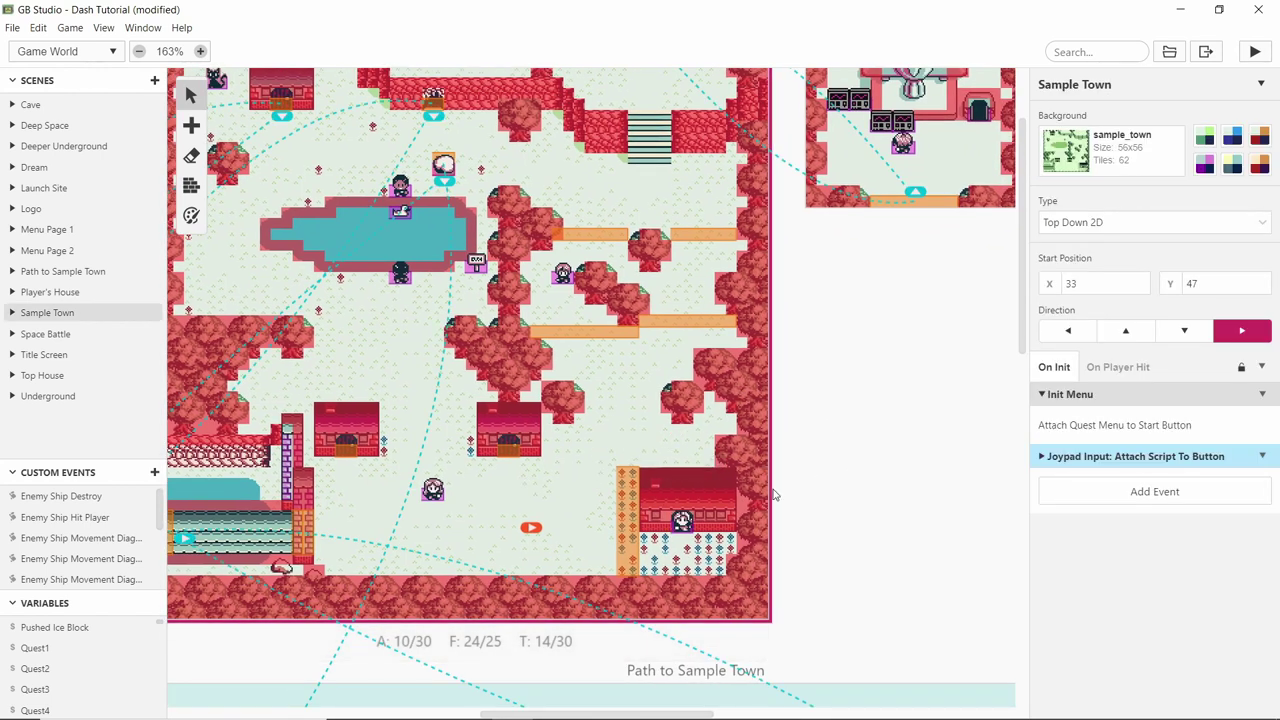
{"action": "left_click", "coordinate": [1130, 456]}
{"action": "scroll", "coordinate": [1185, 400], "scroll_direction": "down", "scroll_amount": 1}
{"action": "scroll", "coordinate": [1185, 400], "scroll_direction": "down", "scroll_amount": 3}
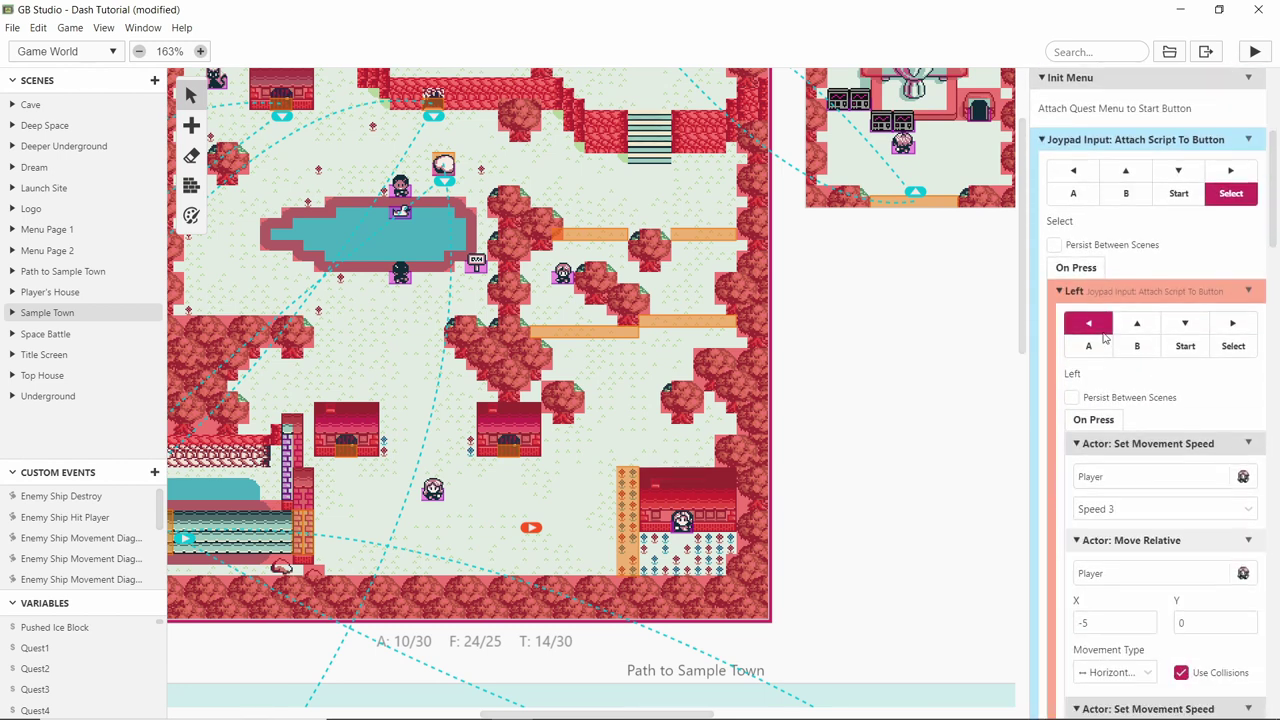
{"action": "scroll", "coordinate": [1100, 308], "scroll_direction": "down", "scroll_amount": 2}
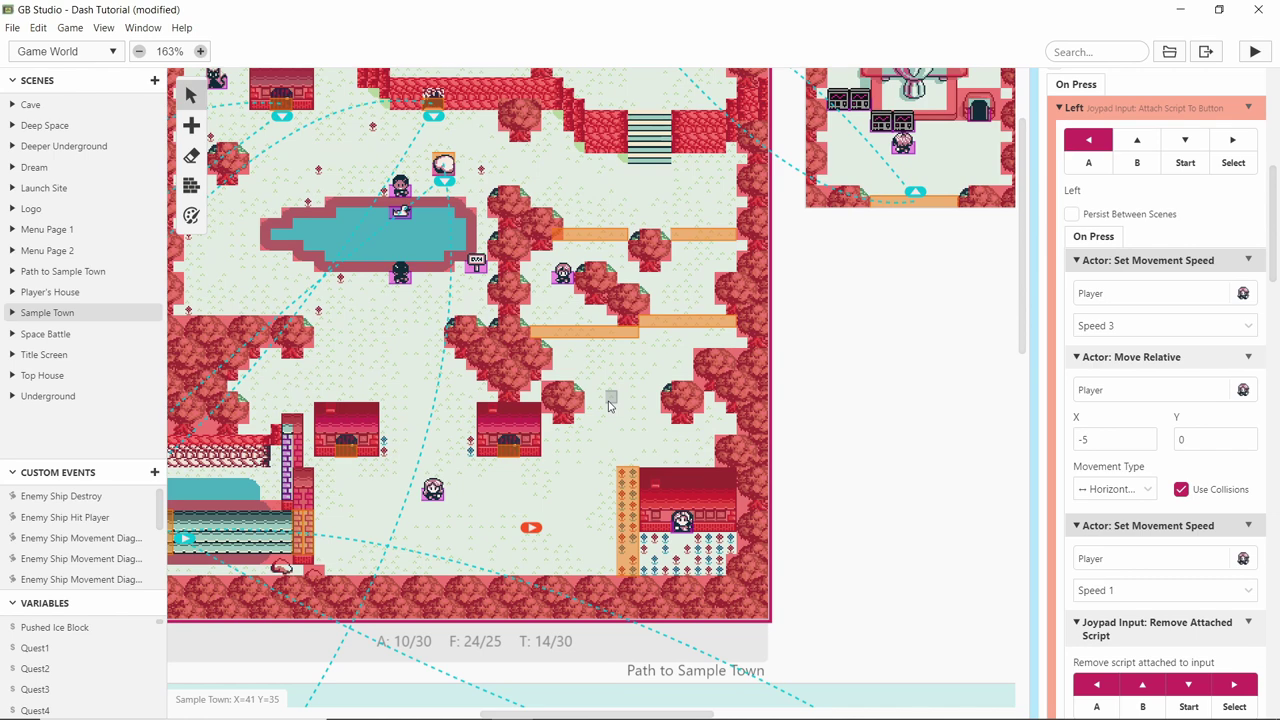
- Deselect the Sample Town scene to show the project settings and bring the town map into view
{"action": "left_click", "coordinate": [827, 414]}
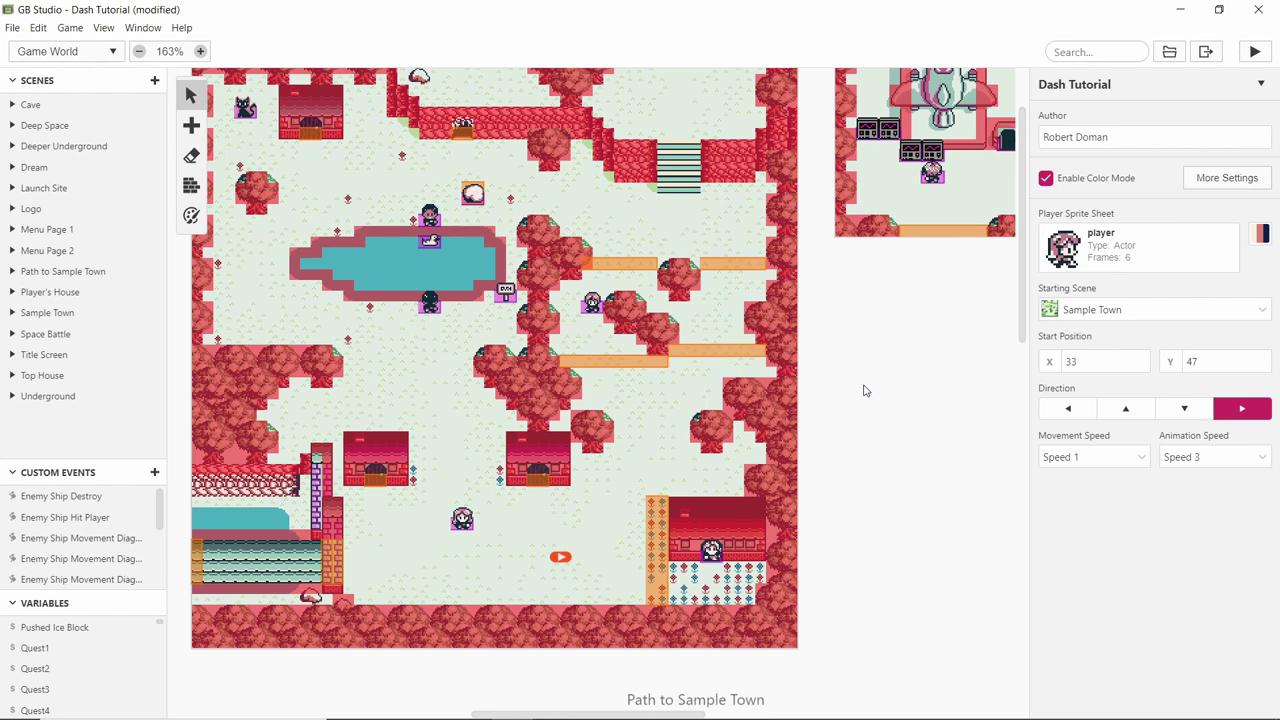
{"action": "middle_click_drag", "start_coordinate": [885, 435], "coordinate": [903, 440]}
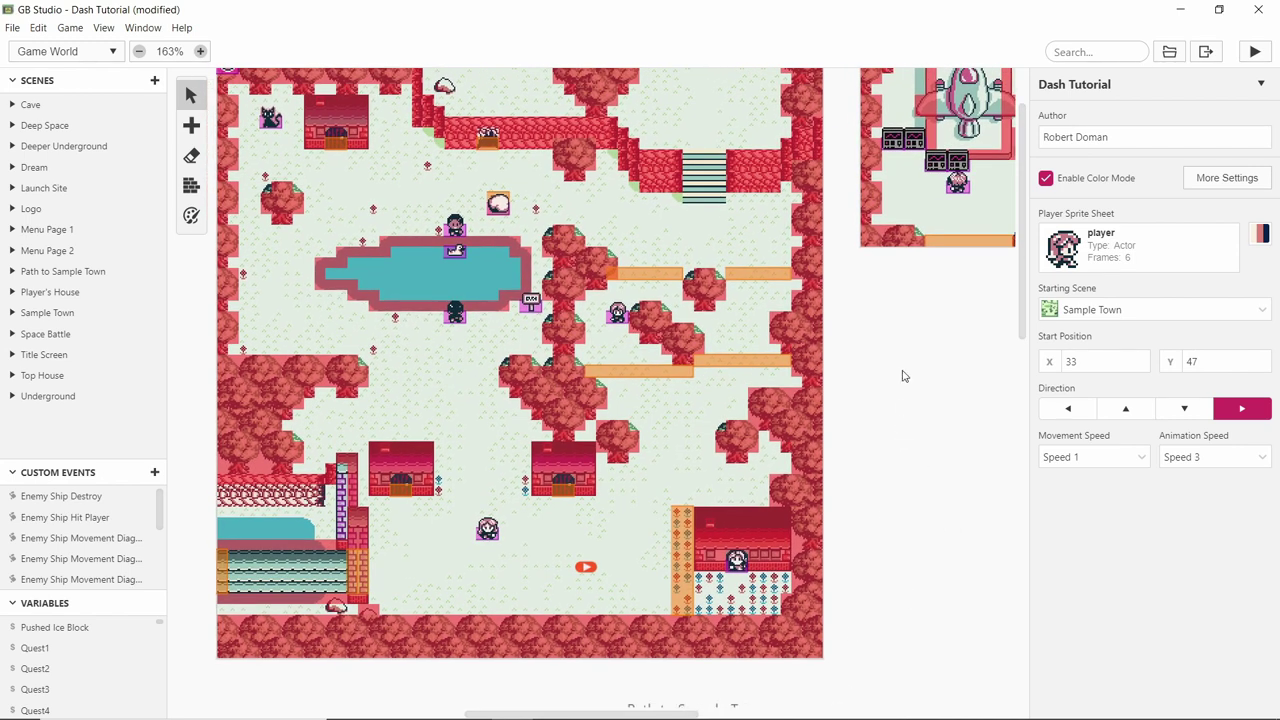
{"action": "middle_click_drag", "start_coordinate": [902, 376], "coordinate": [924, 414]}
{"action": "scroll", "coordinate": [890, 287], "scroll_direction": "left", "scroll_amount": 2}
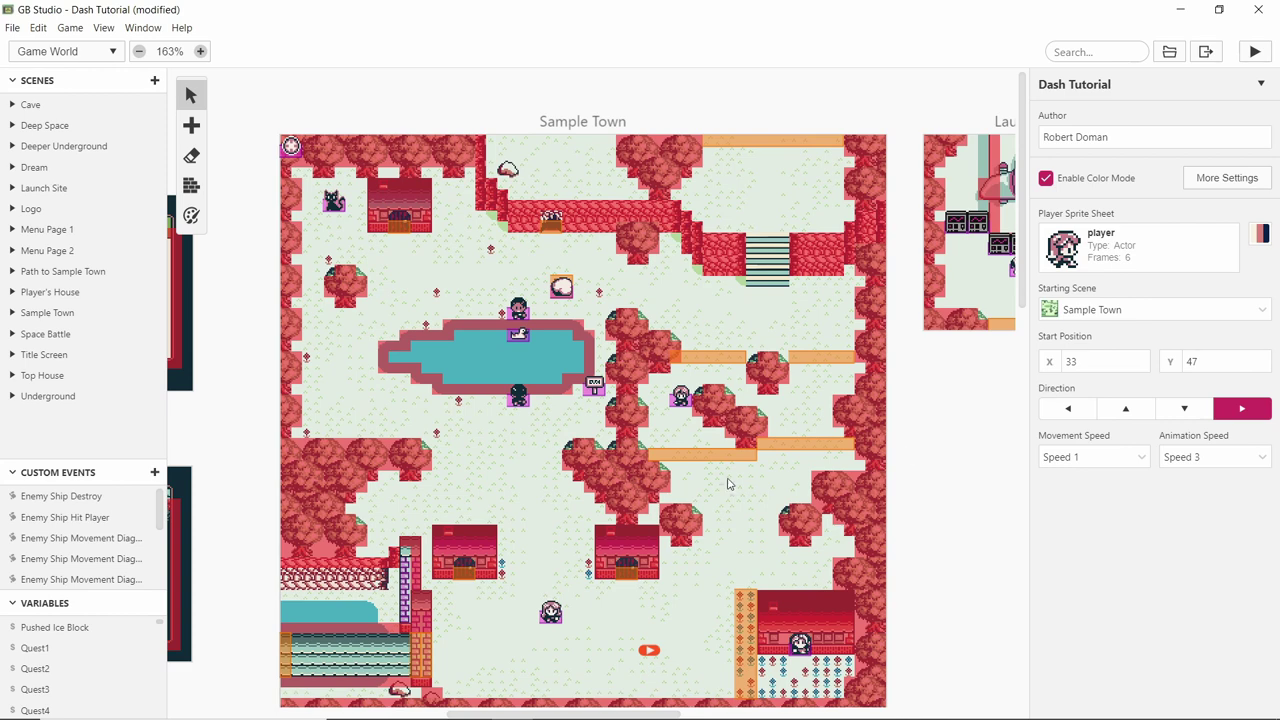
- Look over the Top House, Cave and Path to Sample Town scenes, then return to Sample Town
{"action": "scroll", "coordinate": [270, 400], "scroll_direction": "left", "scroll_amount": 5}
{"action": "scroll", "coordinate": [336, 425], "scroll_direction": "left", "scroll_amount": 7}
{"action": "scroll", "coordinate": [287, 381], "scroll_direction": "left", "scroll_amount": 1}
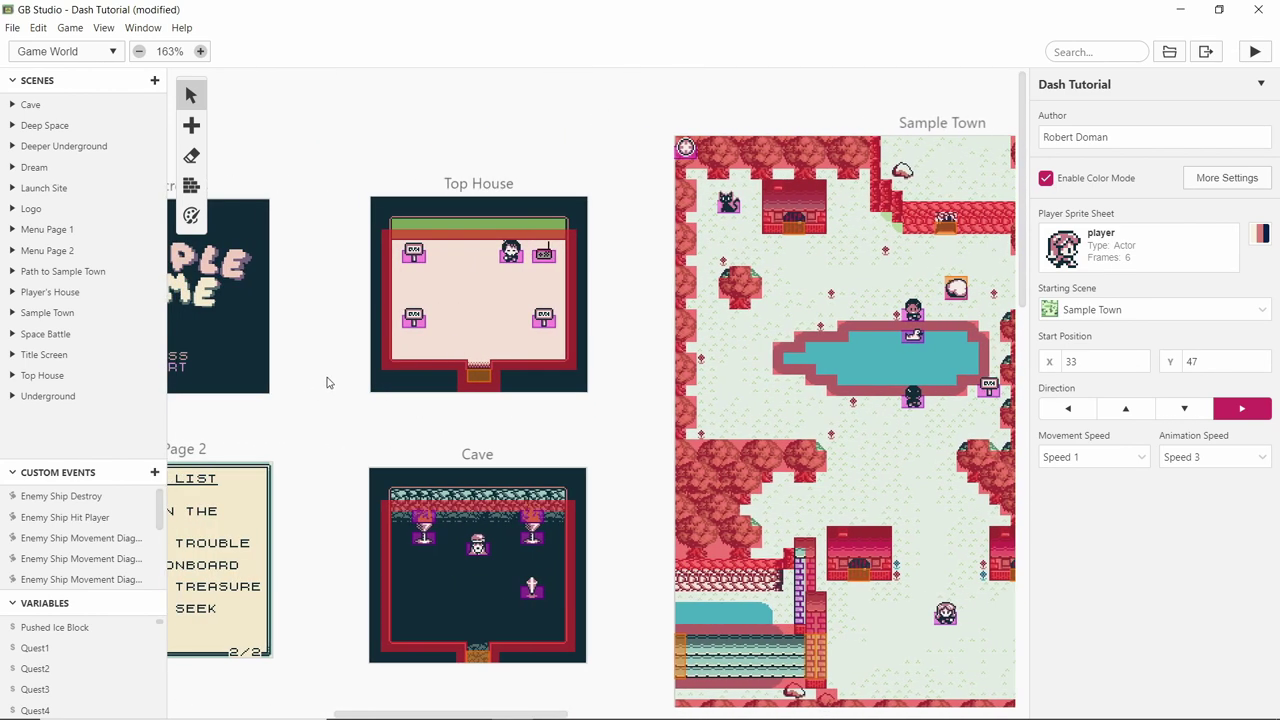
{"action": "scroll", "coordinate": [636, 426], "scroll_direction": "down", "scroll_amount": 12}
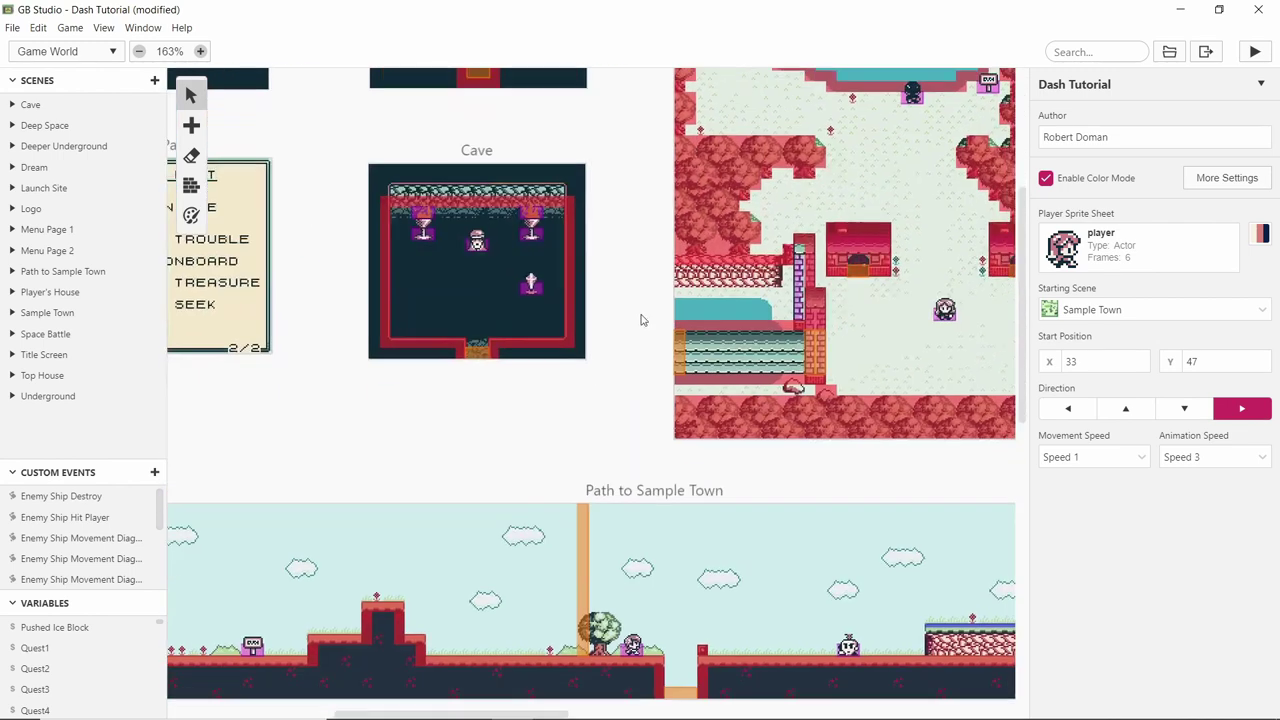
{"action": "scroll", "coordinate": [597, 374], "scroll_direction": "up", "scroll_amount": 2}
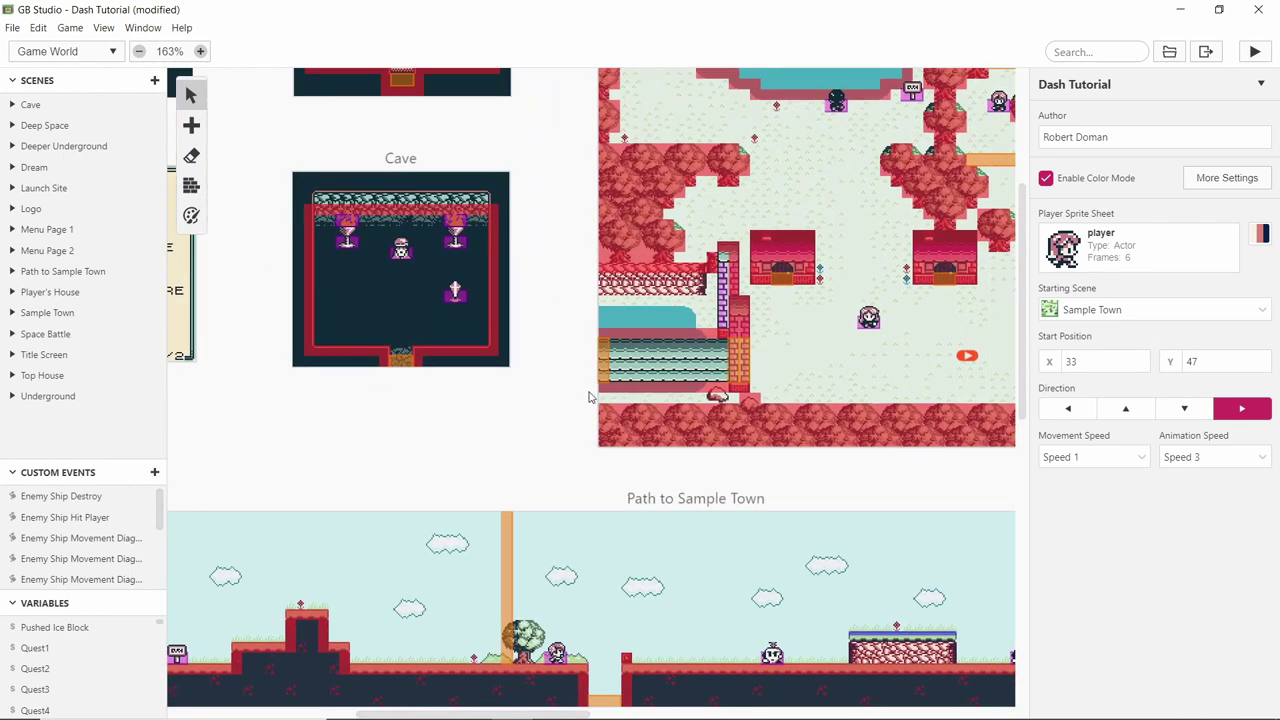
{"action": "scroll", "coordinate": [556, 425], "scroll_direction": "right", "scroll_amount": 1}
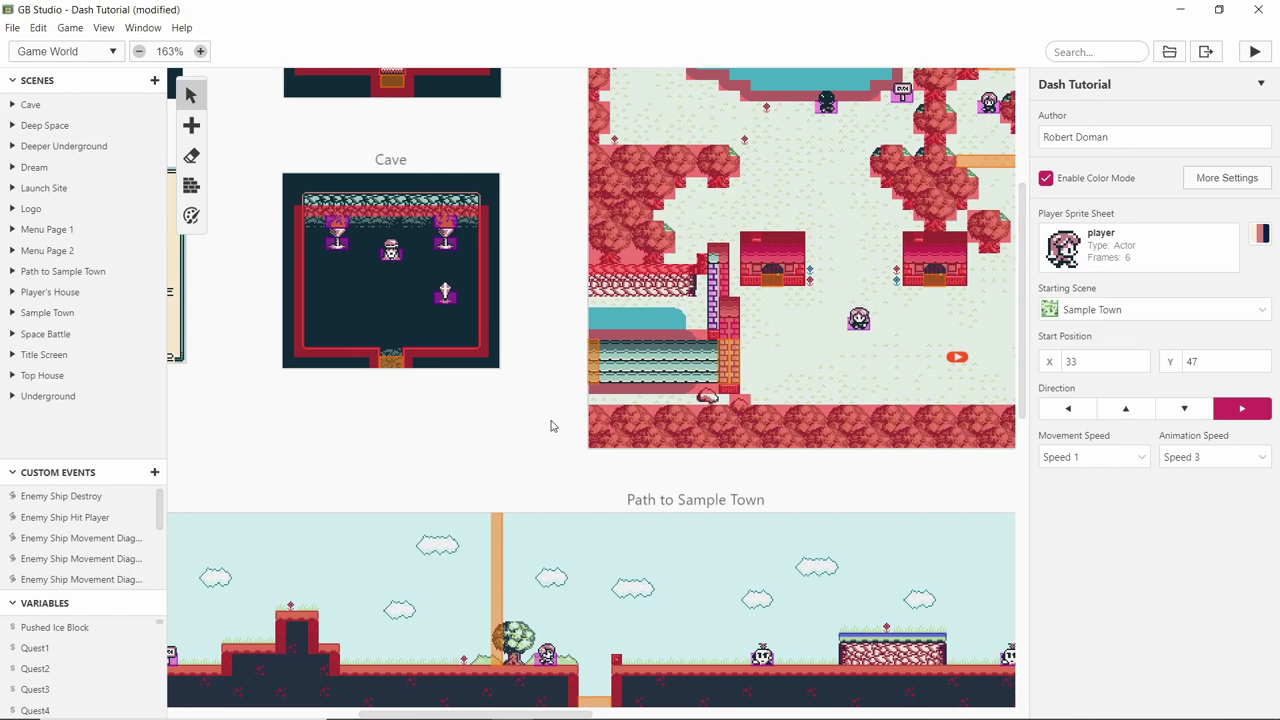
{"action": "scroll", "coordinate": [480, 466], "scroll_direction": "right", "scroll_amount": 2}
{"action": "scroll", "coordinate": [655, 437], "scroll_direction": "up", "scroll_amount": 2}
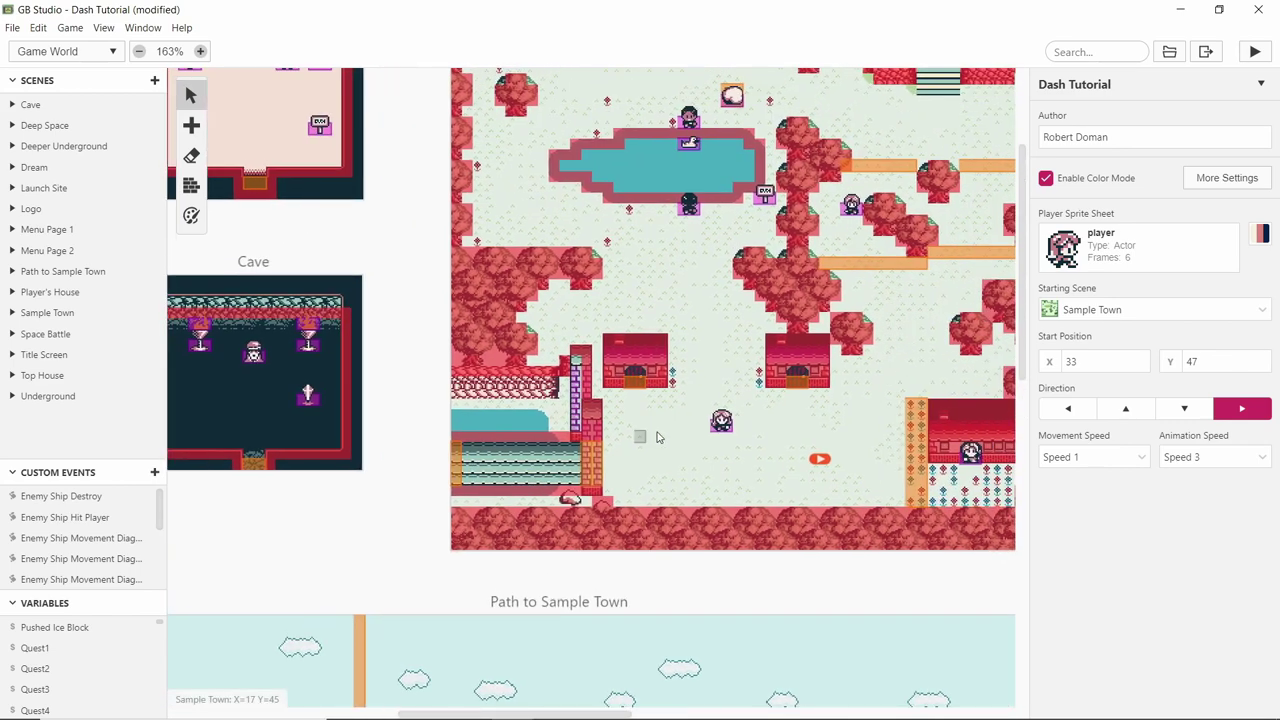
- Select the Sample Town scene and read through its nested Left, Up, Down and Right button scripts
{"action": "left_click", "coordinate": [663, 429]}
{"action": "scroll", "coordinate": [1163, 405], "scroll_direction": "down", "scroll_amount": 3}
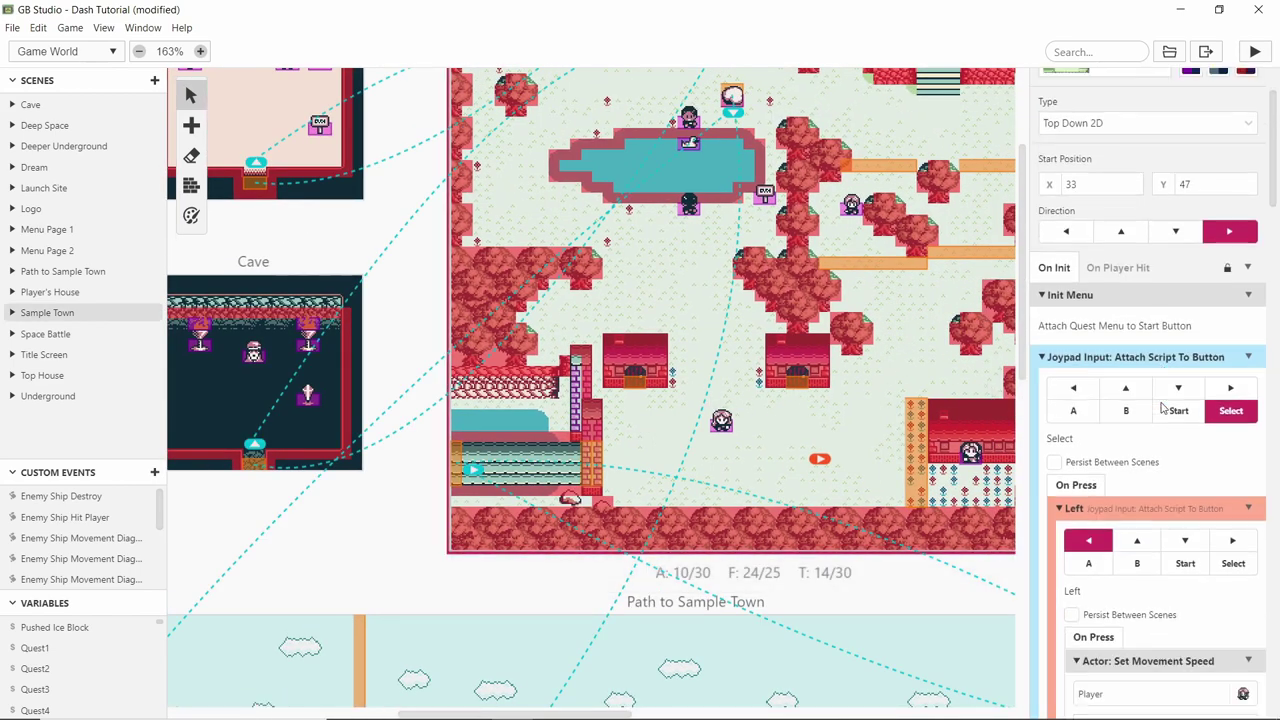
{"action": "scroll", "coordinate": [1163, 407], "scroll_direction": "down", "scroll_amount": 8}
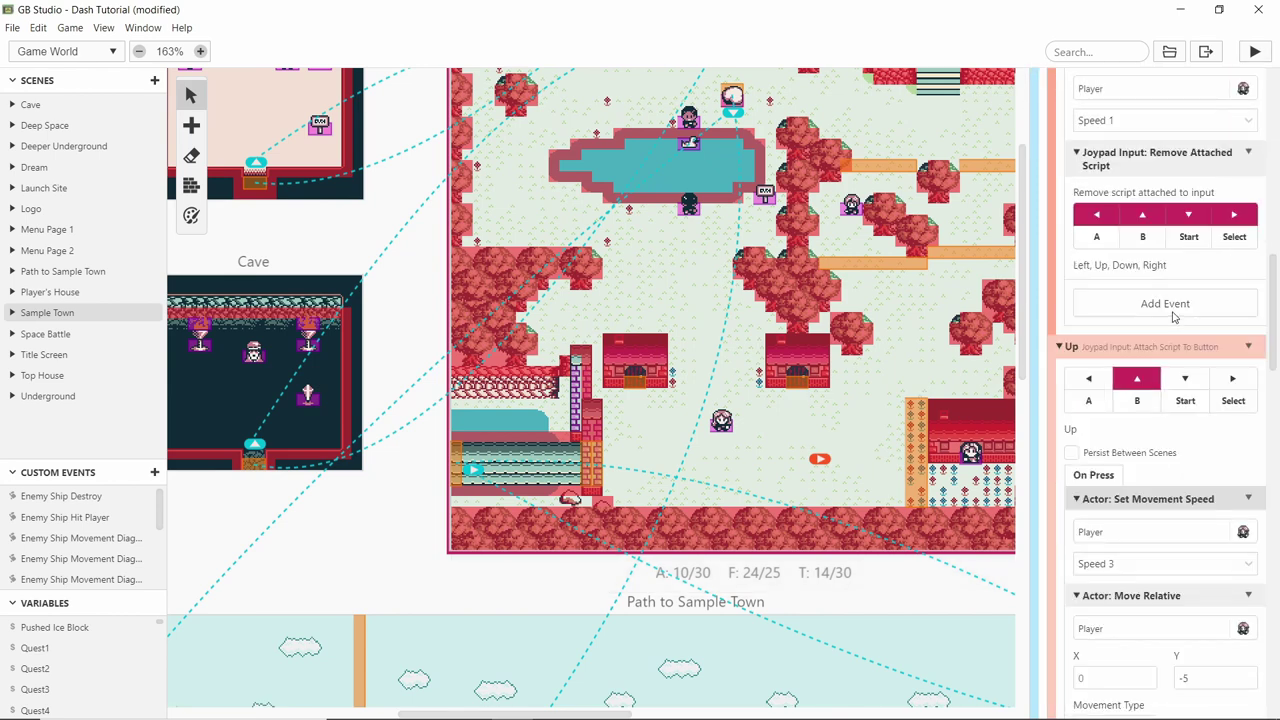
{"action": "scroll", "coordinate": [1172, 313], "scroll_direction": "down", "scroll_amount": 10}
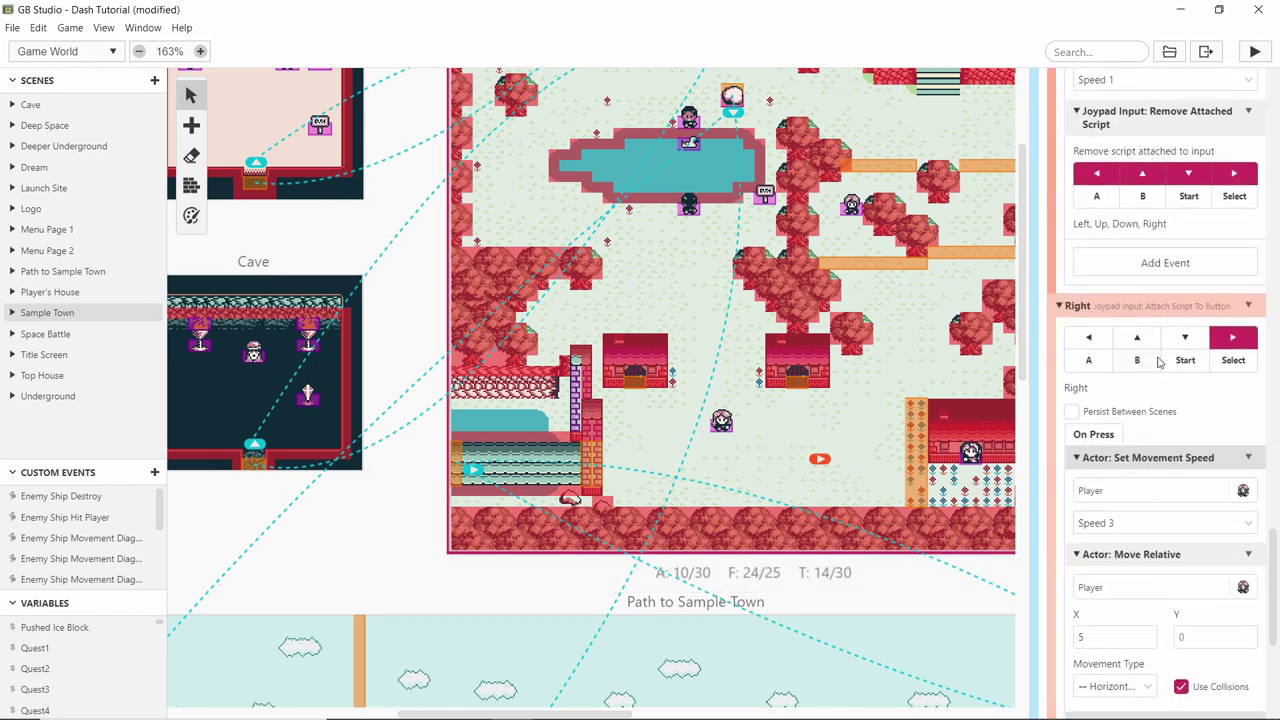
{"action": "scroll", "coordinate": [1156, 363], "scroll_direction": "down", "scroll_amount": 4}
{"action": "scroll", "coordinate": [1140, 250], "scroll_direction": "up", "scroll_amount": 1}
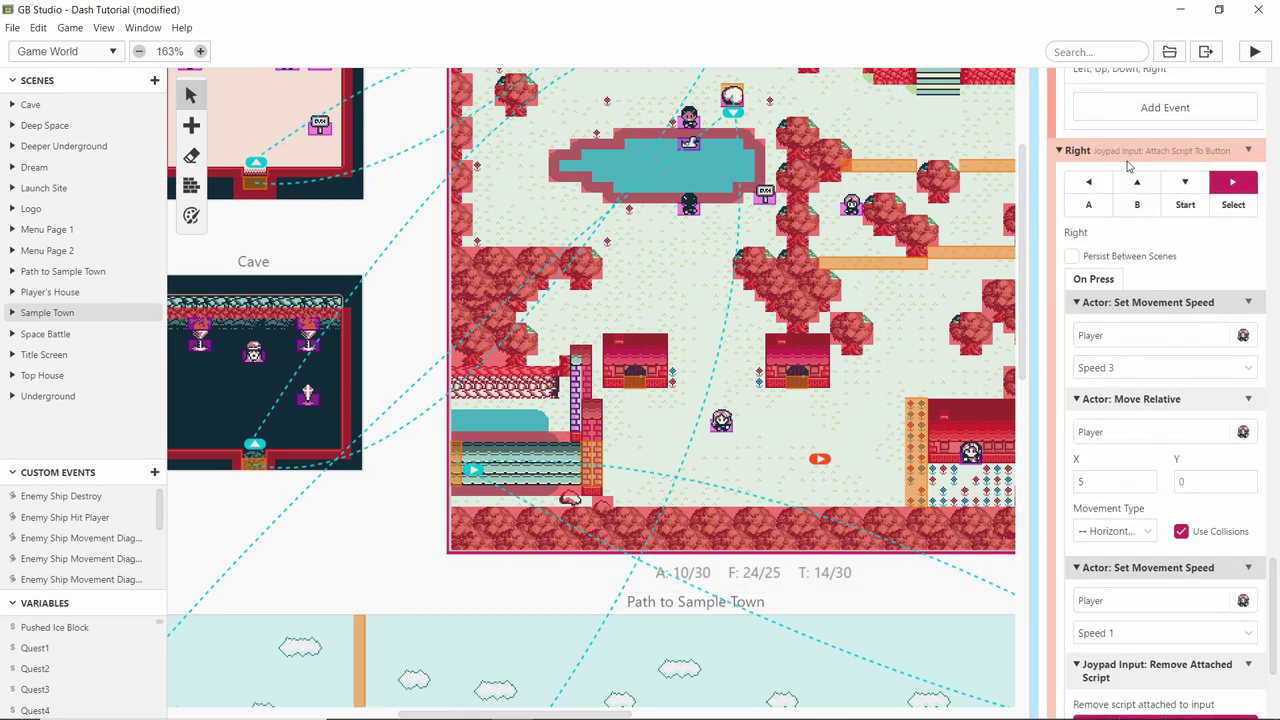
- Collapse the nested Up, Down and Right button scripts in the Sample Town scene's Select button event
{"action": "scroll", "coordinate": [1130, 165], "scroll_direction": "up", "scroll_amount": 7}
{"action": "scroll", "coordinate": [1110, 230], "scroll_direction": "up", "scroll_amount": 8}
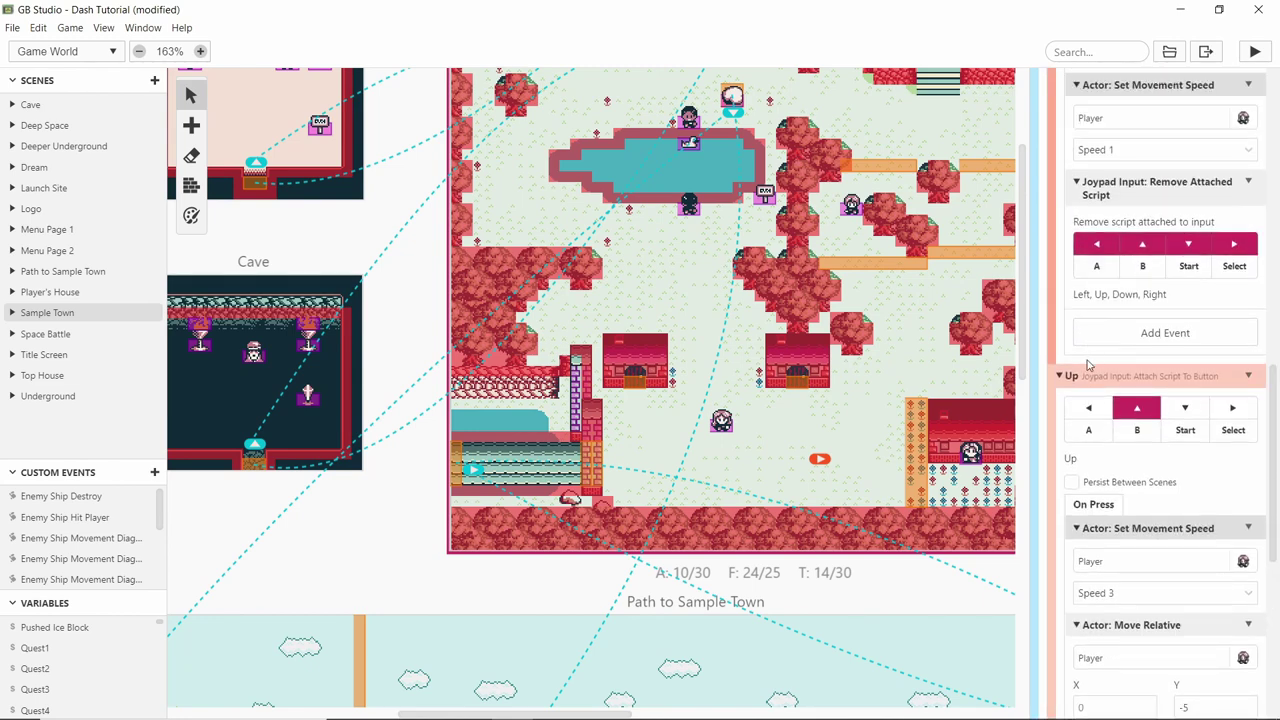
{"action": "left_click", "coordinate": [1082, 373]}
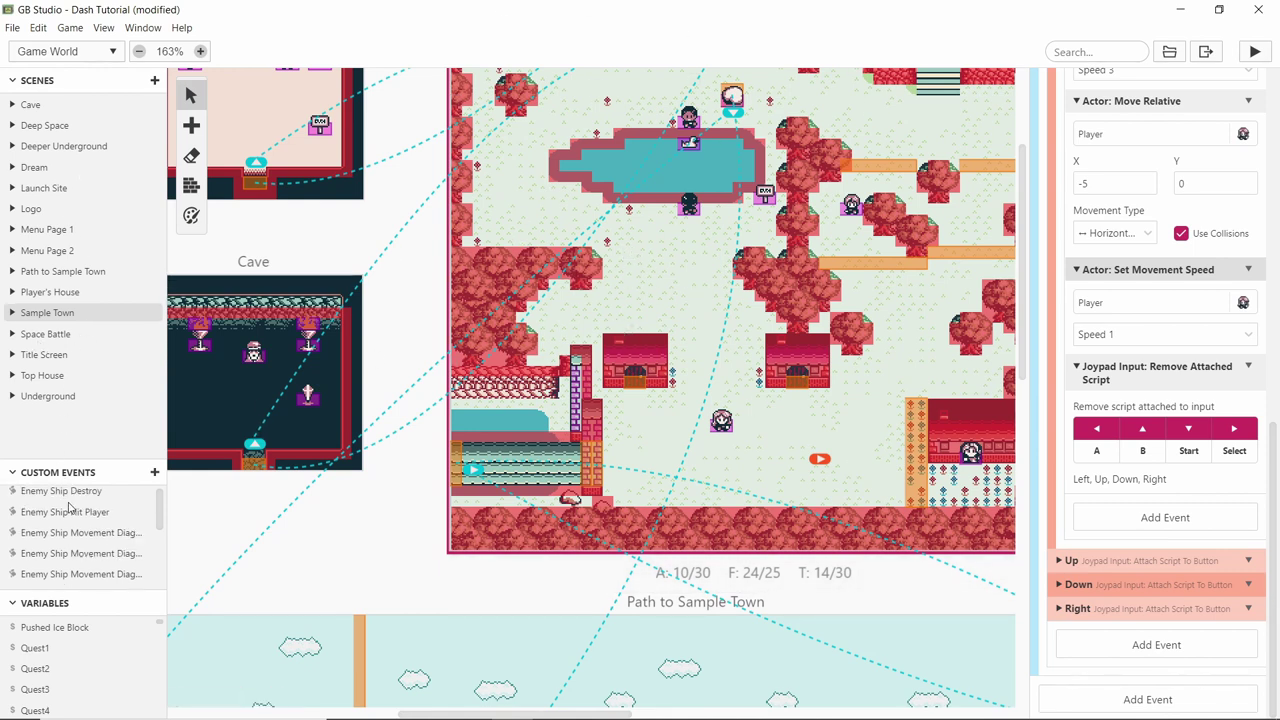
- Enlarge the custom events list and bring its last entries, from Init Menu to Turnip Movement, into view
{"action": "scroll", "coordinate": [60, 520], "scroll_direction": "down", "scroll_amount": 3}
{"action": "left_click_drag", "start_coordinate": [89, 443], "coordinate": [92, 407]}
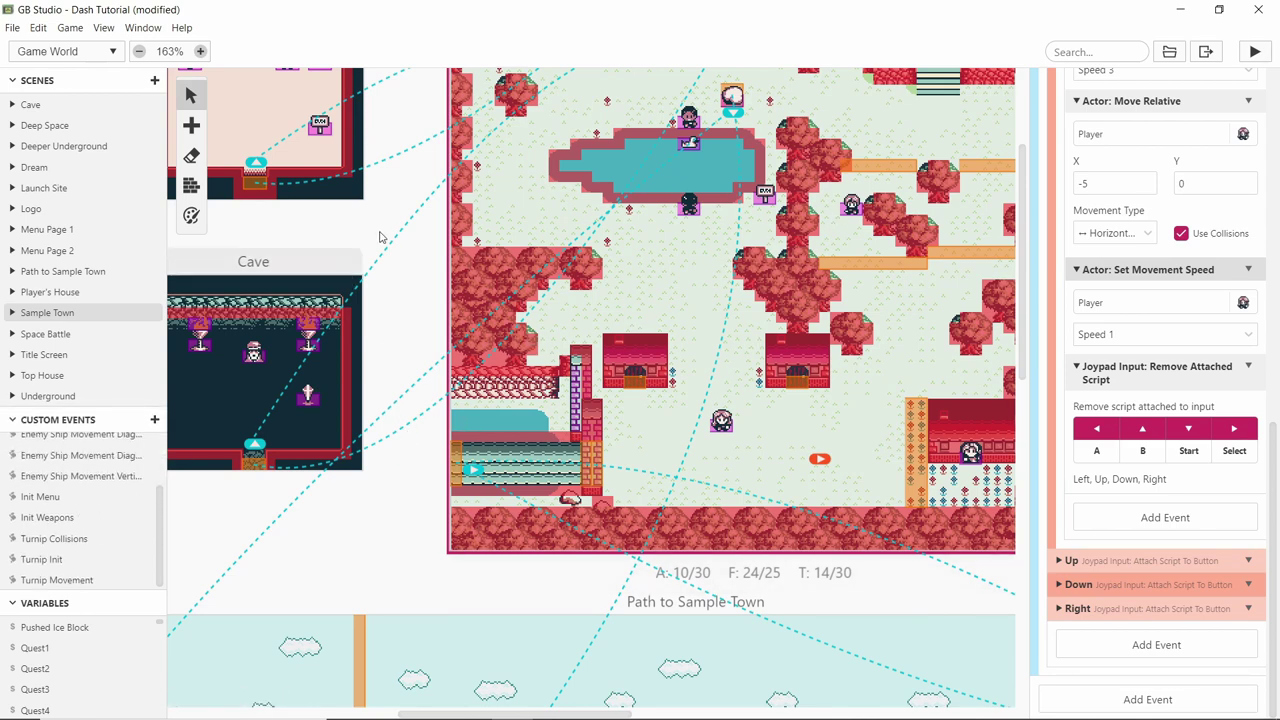
- Deselect the Sample Town scene and look over the town map and its neighbouring scenes
{"action": "scroll", "coordinate": [386, 346], "scroll_direction": "up", "scroll_amount": 3}
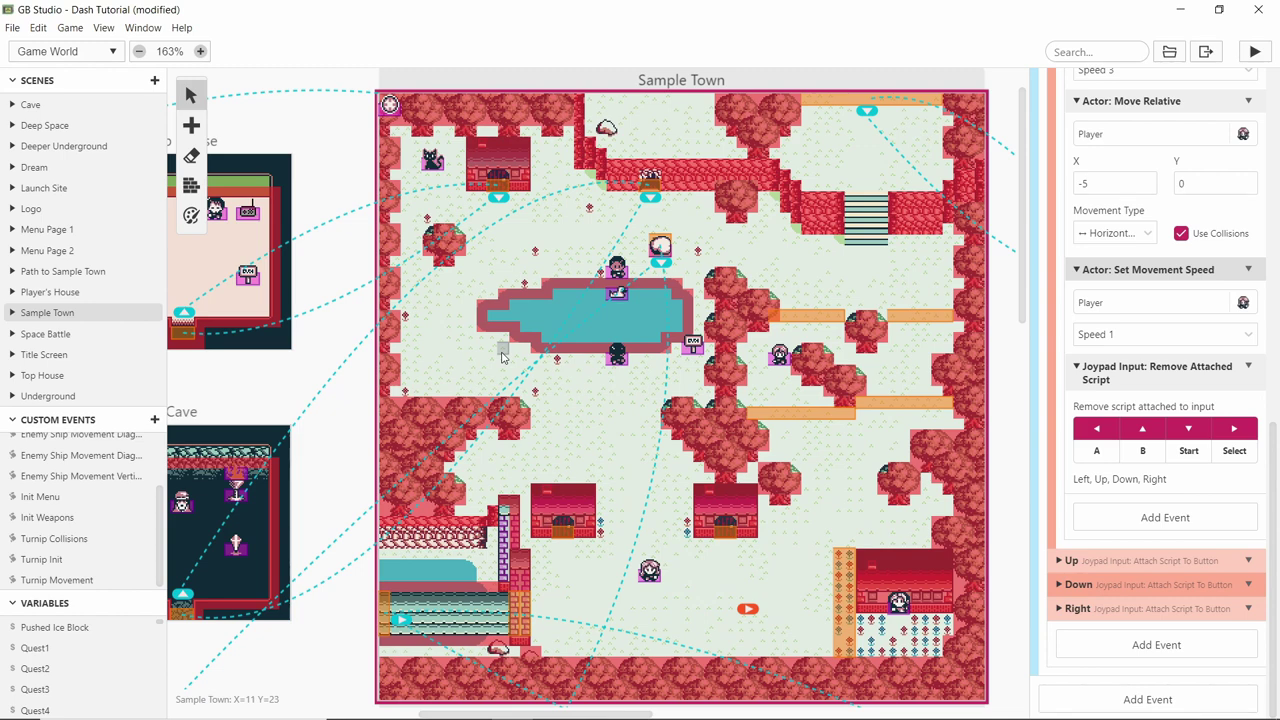
{"action": "left_click", "coordinate": [314, 397]}
{"action": "scroll", "coordinate": [323, 386], "scroll_direction": "down", "scroll_amount": 4}
{"action": "scroll", "coordinate": [330, 480], "scroll_direction": "down", "scroll_amount": 3}
{"action": "scroll", "coordinate": [560, 450], "scroll_direction": "left", "scroll_amount": 5}
{"action": "scroll", "coordinate": [580, 400], "scroll_direction": "up", "scroll_amount": 2}
{"action": "scroll", "coordinate": [540, 295], "scroll_direction": "right", "scroll_amount": 5}
{"action": "scroll", "coordinate": [540, 295], "scroll_direction": "up", "scroll_amount": 3}
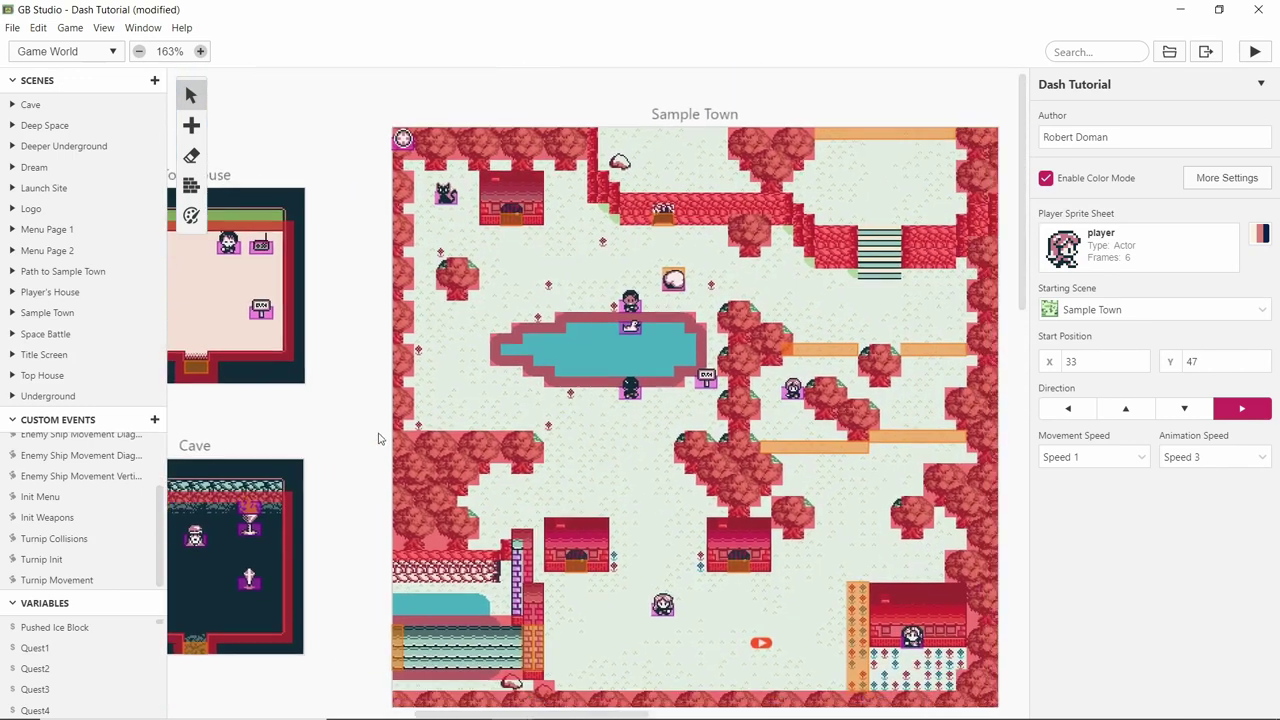
{"action": "scroll", "coordinate": [357, 417], "scroll_direction": "down", "scroll_amount": 1}
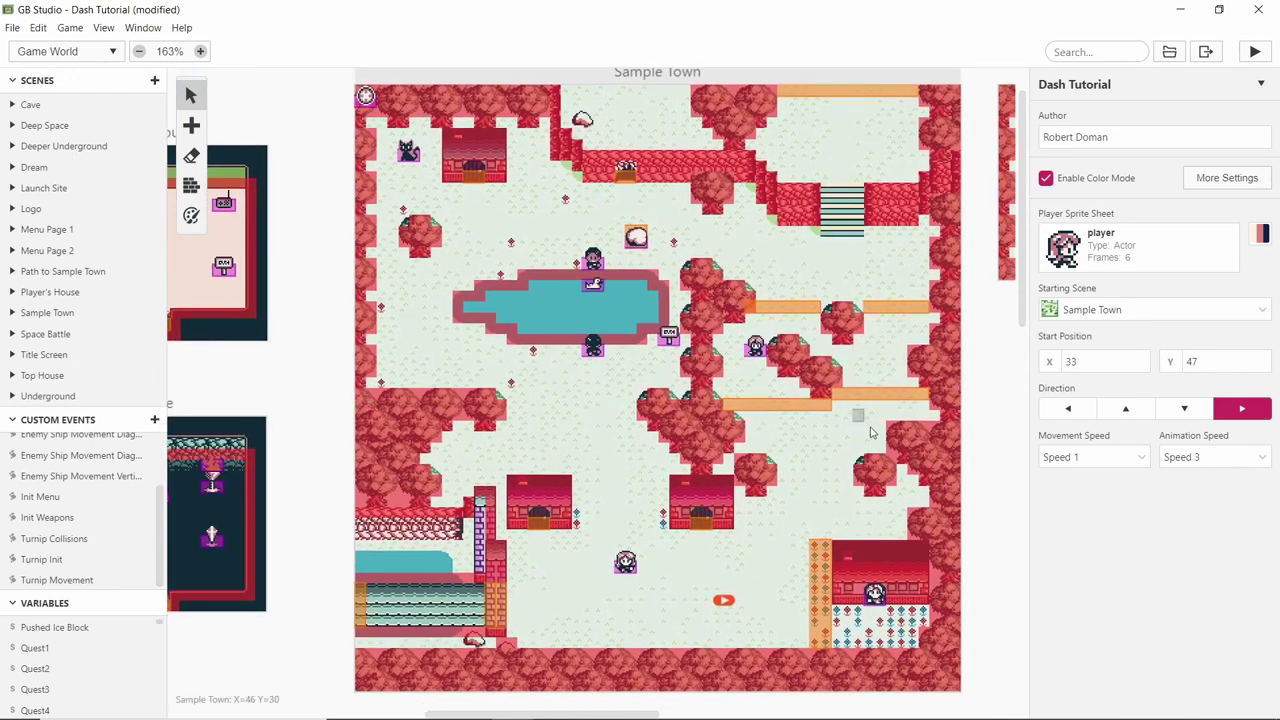
{"action": "scroll", "coordinate": [540, 517], "scroll_direction": "right", "scroll_amount": 6}
{"action": "scroll", "coordinate": [540, 517], "scroll_direction": "up", "scroll_amount": 1}
{"action": "scroll", "coordinate": [540, 517], "scroll_direction": "left", "scroll_amount": 1}
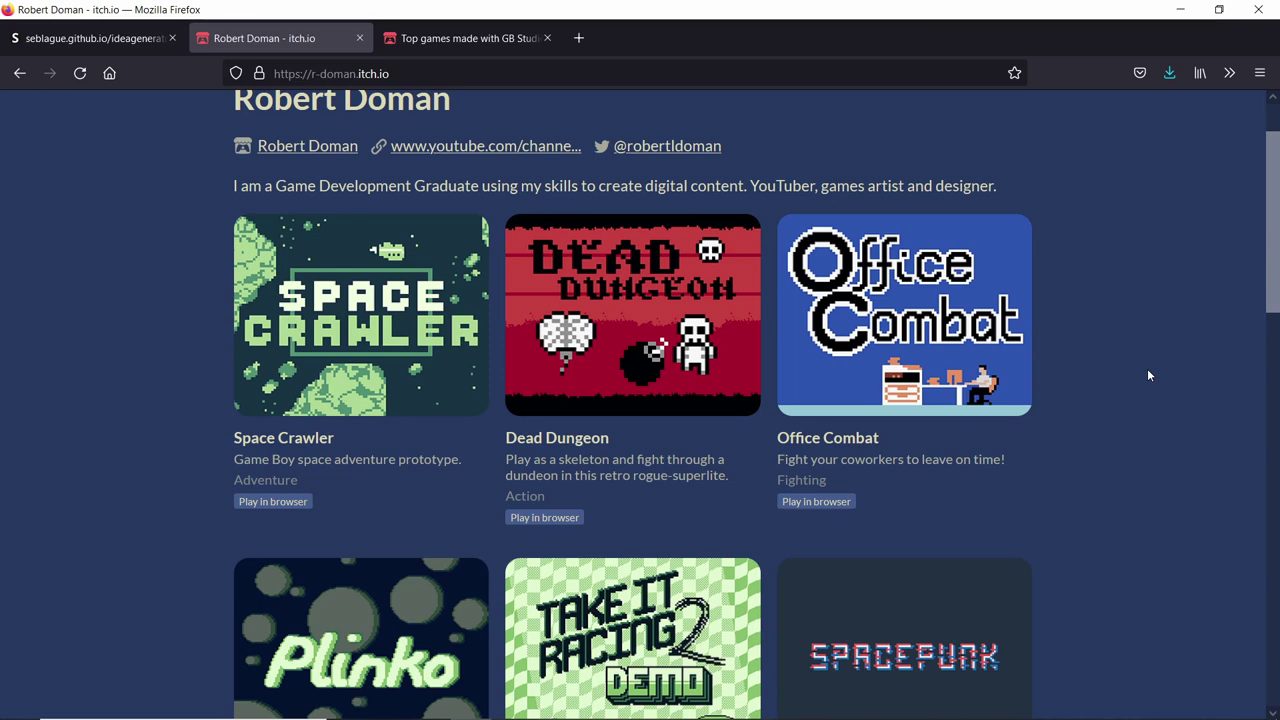
- In the browser, glance over Space Crawler, Dead Dungeon and Office Combat on the itch.io profile
{"action": "scroll", "coordinate": [1148, 371], "scroll_direction": "up", "scroll_amount": 1}
{"action": "scroll", "coordinate": [1148, 371], "scroll_direction": "down", "scroll_amount": 1}
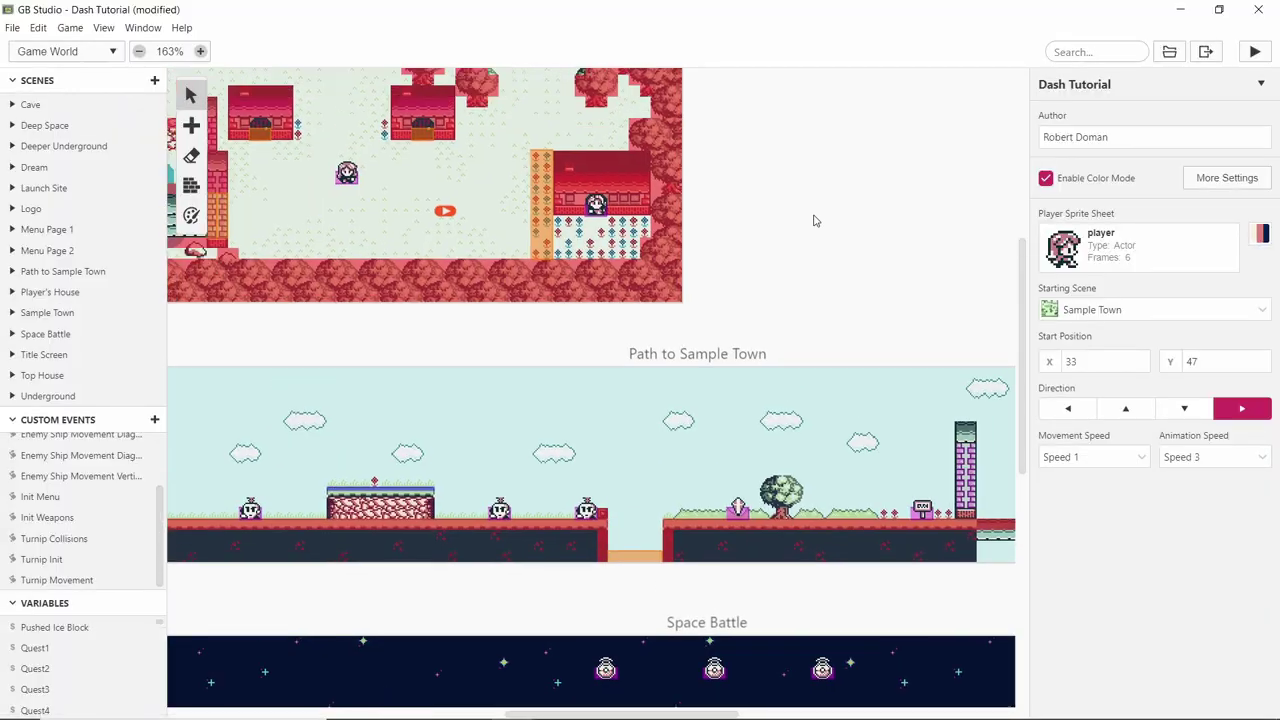
- In GB Studio, select the Sample Town scene and read its Select button event down to the nested Left script
{"action": "scroll", "coordinate": [814, 220], "scroll_direction": "up", "scroll_amount": 5, "text": "ctrl"}
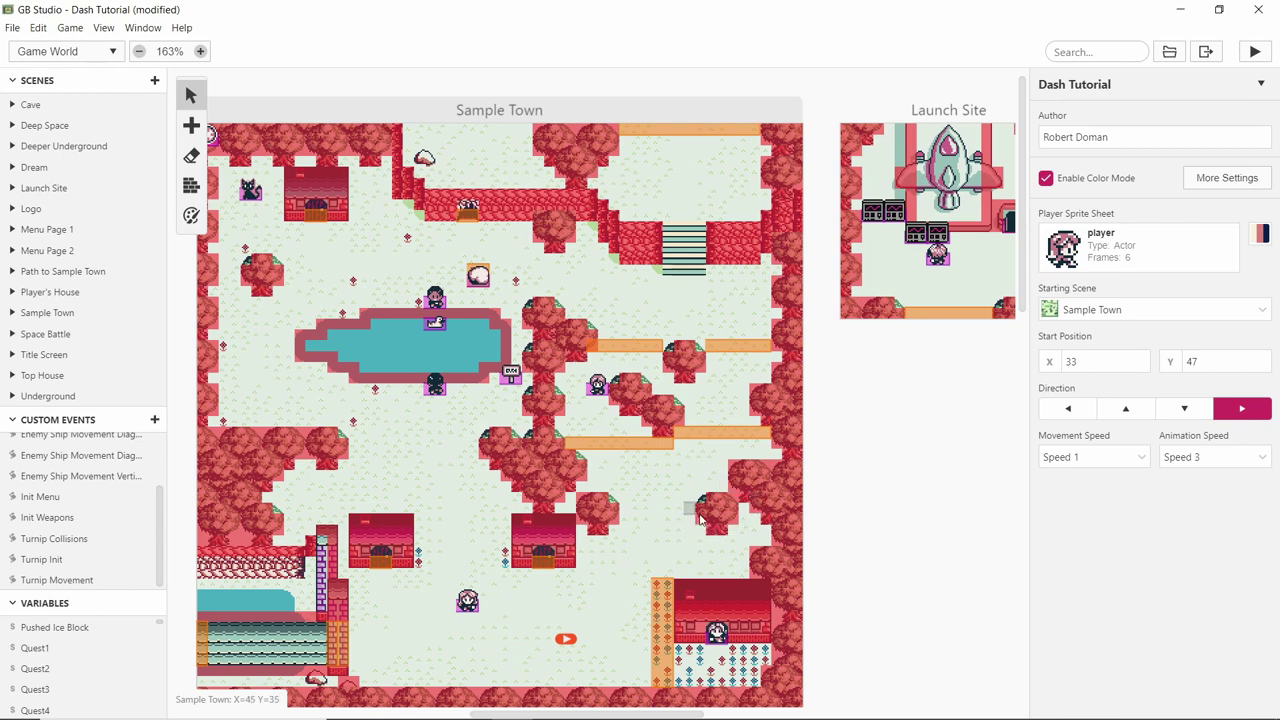
{"action": "scroll", "coordinate": [780, 520], "scroll_direction": "left", "scroll_amount": 3}
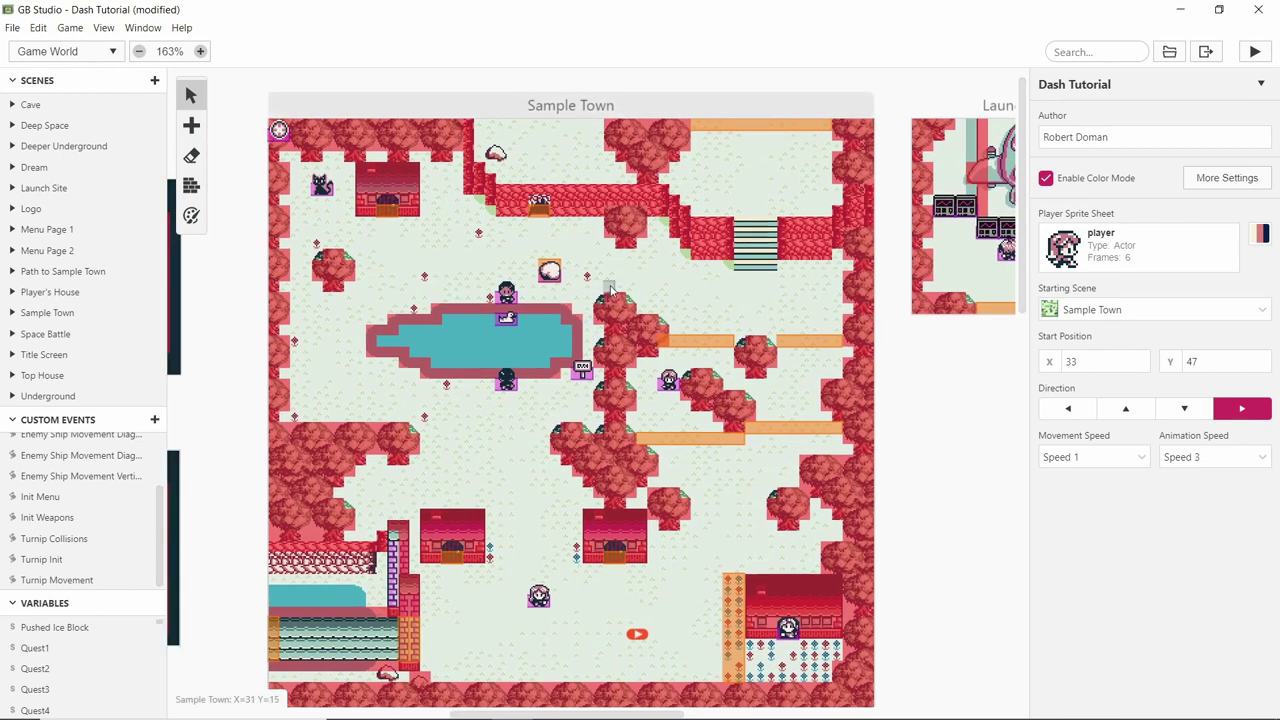
{"action": "left_click", "coordinate": [604, 308]}
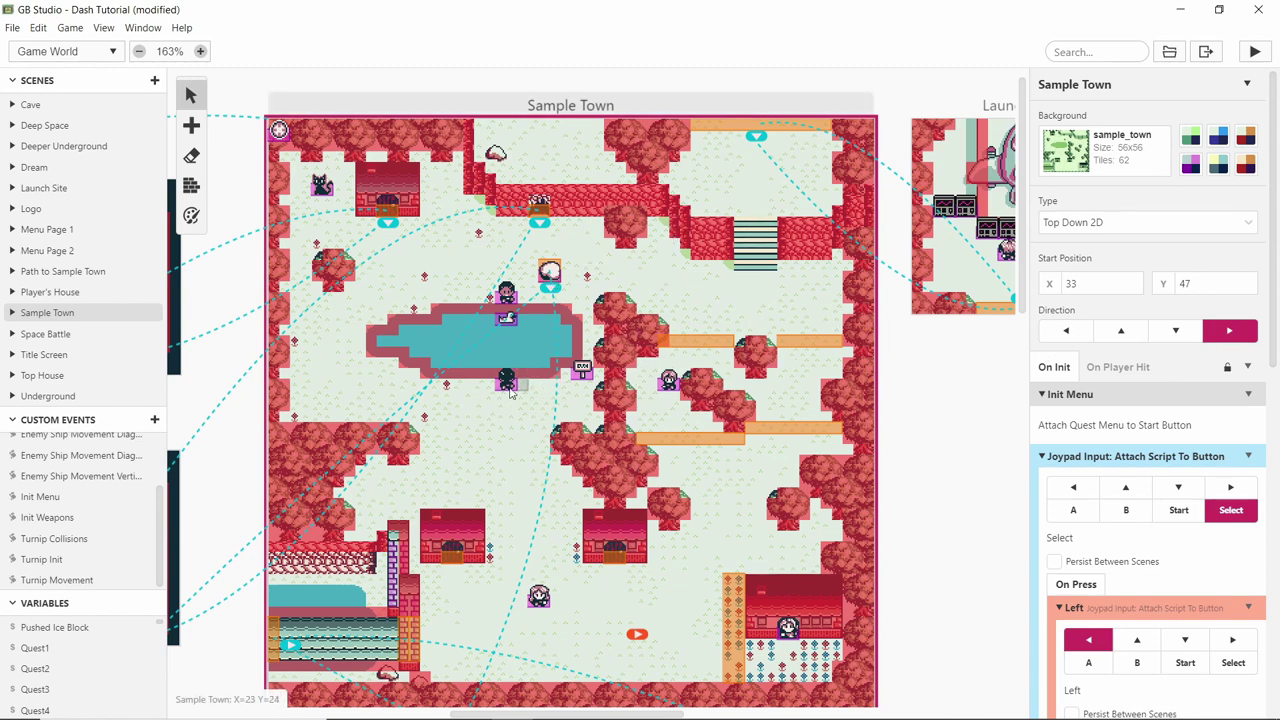
{"action": "scroll", "coordinate": [425, 388], "scroll_direction": "up", "scroll_amount": 3, "text": "ctrl"}
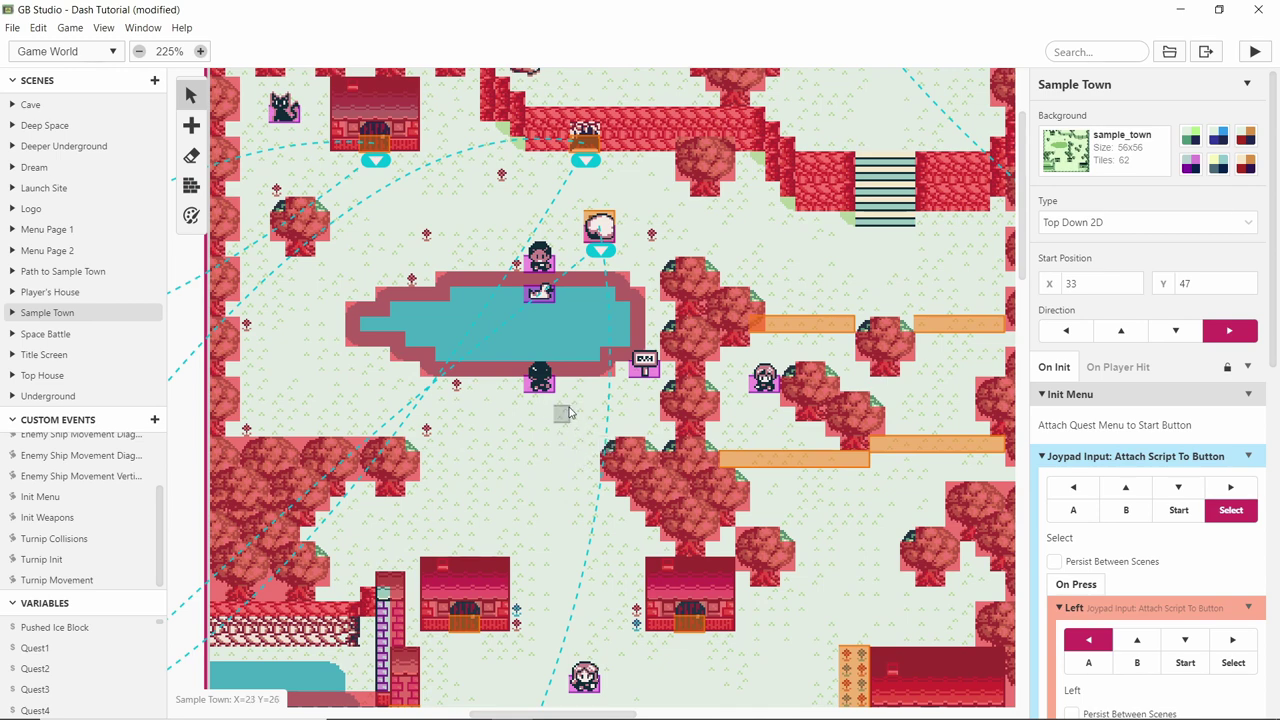
{"action": "middle_click_drag", "start_coordinate": [177, 329], "coordinate": [355, 475]}
{"action": "scroll", "coordinate": [1231, 471], "scroll_direction": "down", "scroll_amount": 1}
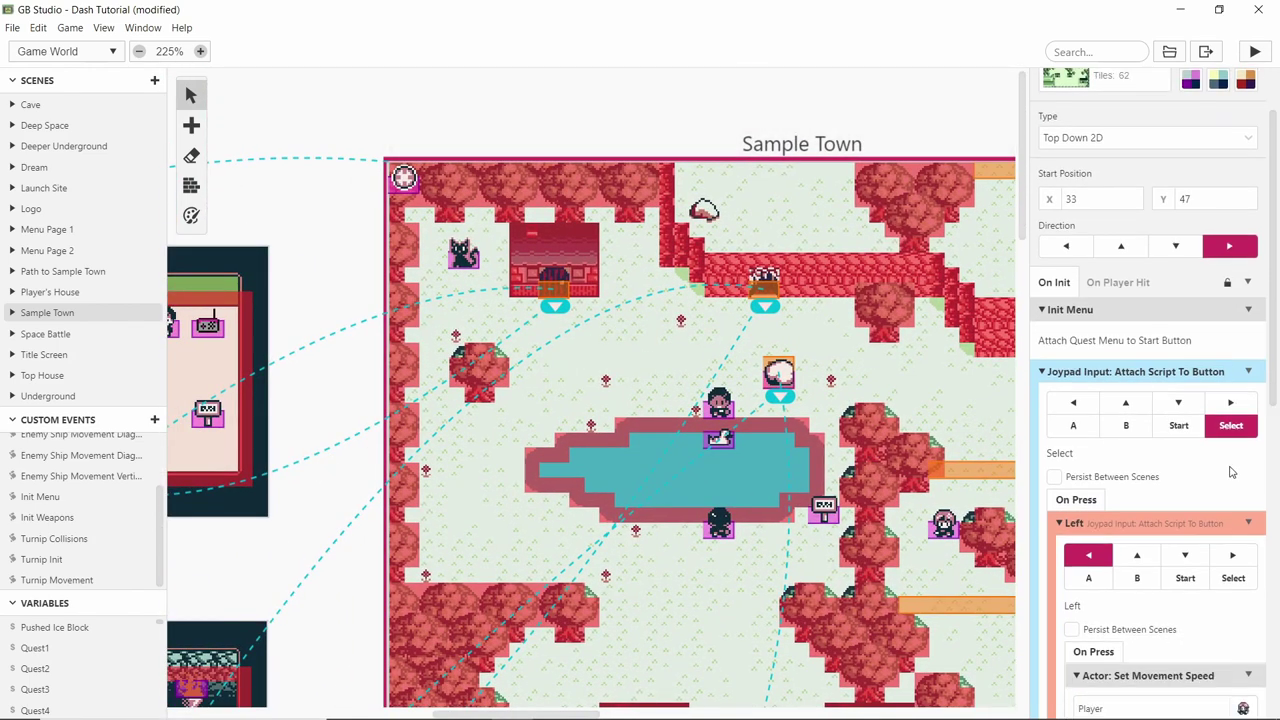
{"action": "scroll", "coordinate": [1231, 471], "scroll_direction": "down", "scroll_amount": 5}
- Examine the Sample Town map together with the connected Launch Site and Path to Sample Town scenes
{"action": "middle_click_drag", "start_coordinate": [274, 401], "coordinate": [600, 401]}
{"action": "middle_click_drag", "start_coordinate": [677, 403], "coordinate": [397, 459]}
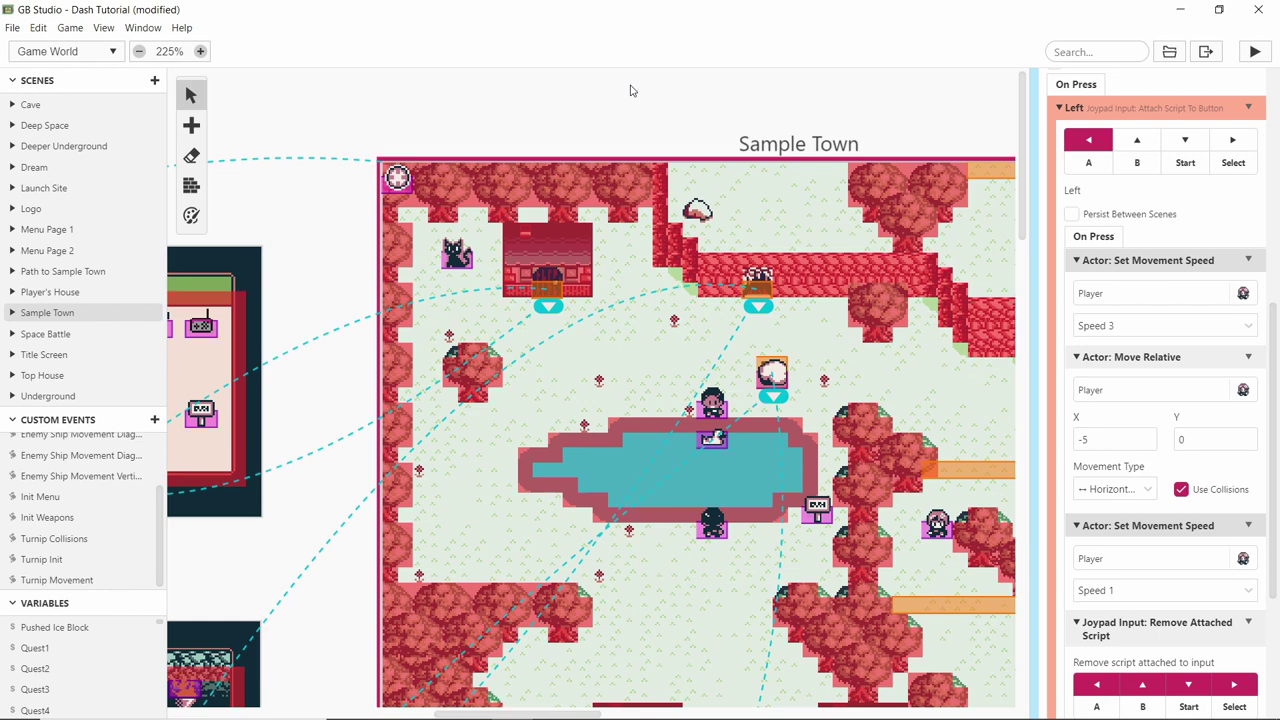
{"action": "scroll", "coordinate": [540, 120], "scroll_direction": "down", "scroll_amount": 2}
{"action": "scroll", "coordinate": [466, 129], "scroll_direction": "right", "scroll_amount": 6}
{"action": "scroll", "coordinate": [643, 120], "scroll_direction": "up", "scroll_amount": 2}
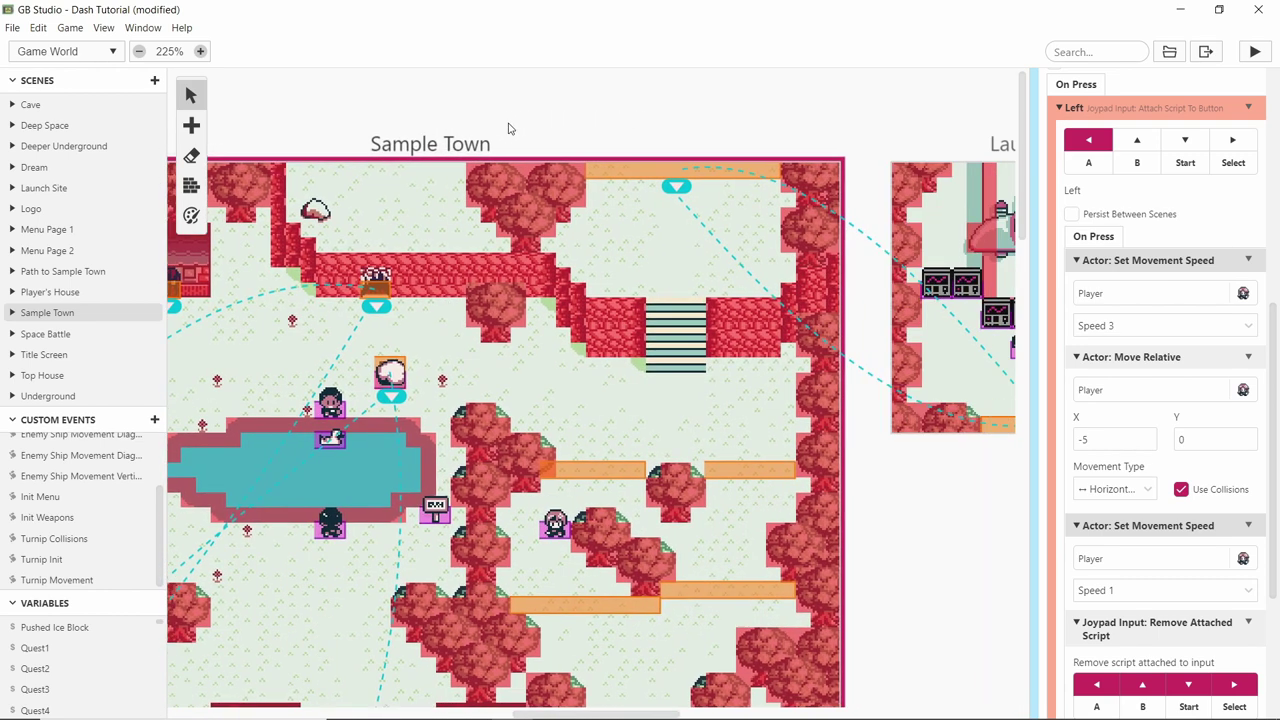
{"action": "middle_click_drag", "start_coordinate": [963, 585], "coordinate": [791, 445]}
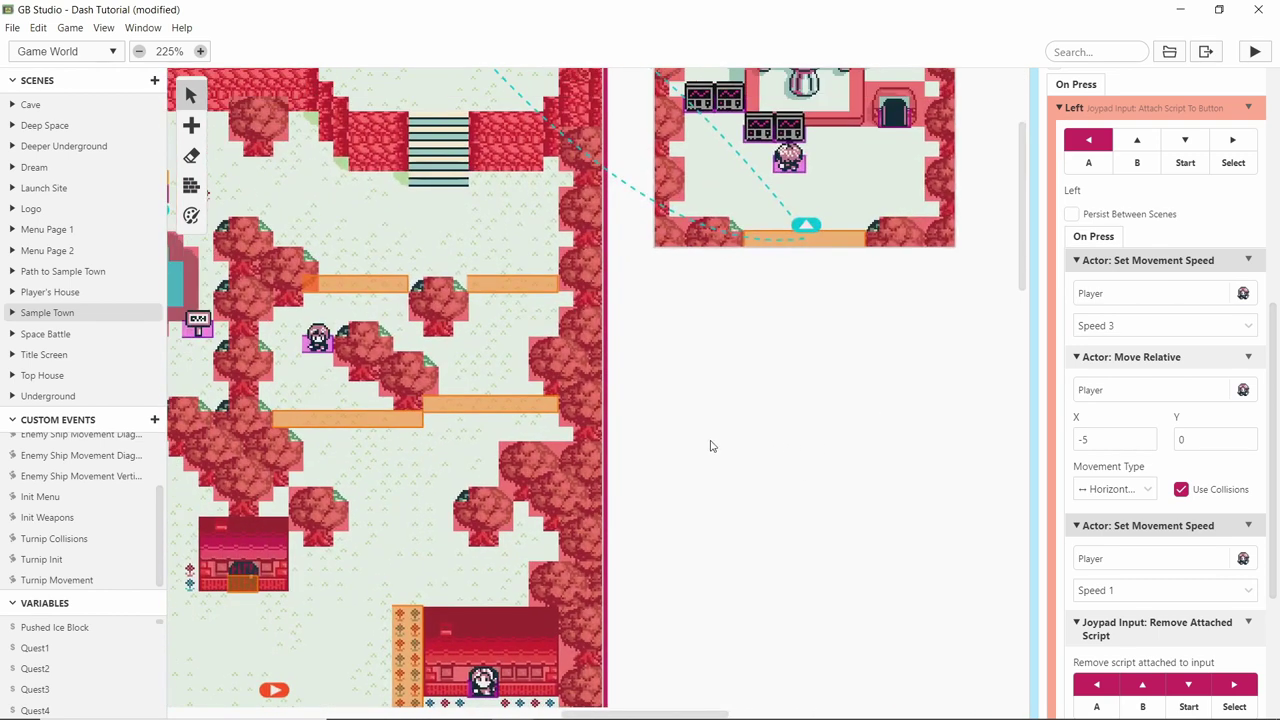
{"action": "scroll", "coordinate": [710, 446], "scroll_direction": "down", "scroll_amount": 3, "text": "ctrl"}
{"action": "scroll", "coordinate": [723, 489], "scroll_direction": "down", "scroll_amount": 2, "text": "ctrl"}
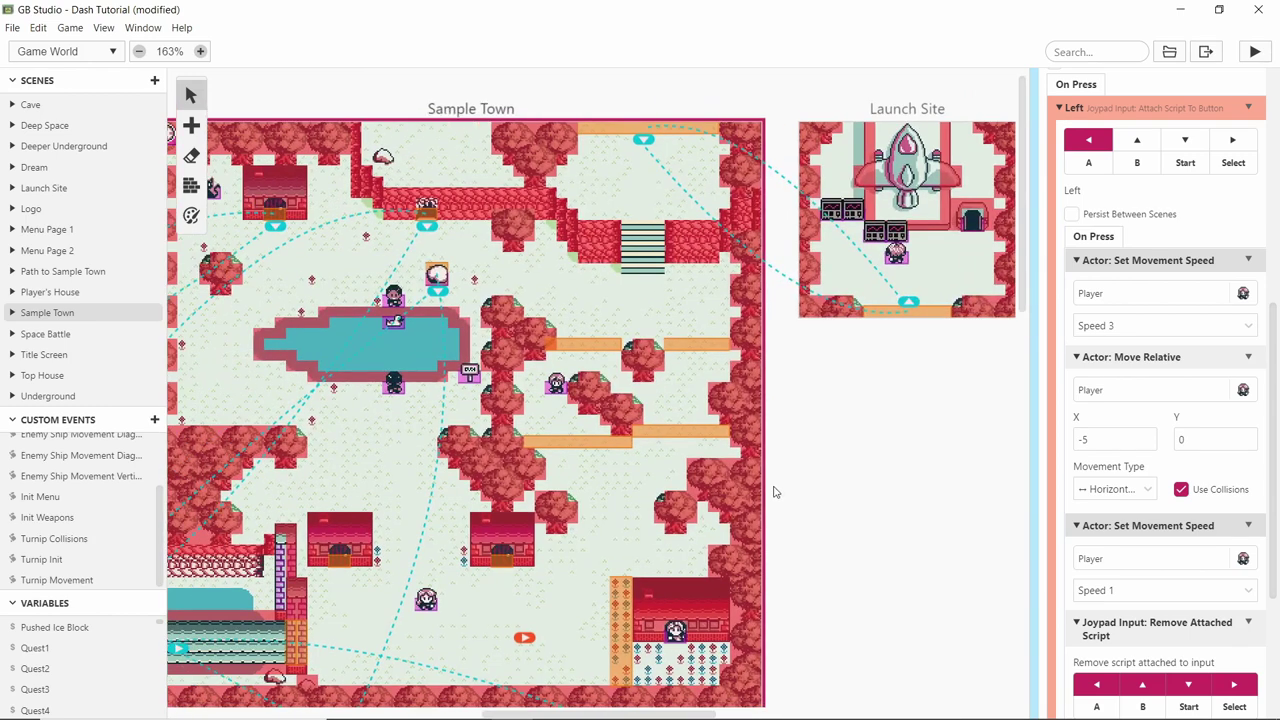
{"action": "scroll", "coordinate": [820, 430], "scroll_direction": "down", "scroll_amount": 2}
{"action": "scroll", "coordinate": [820, 430], "scroll_direction": "left", "scroll_amount": 1}
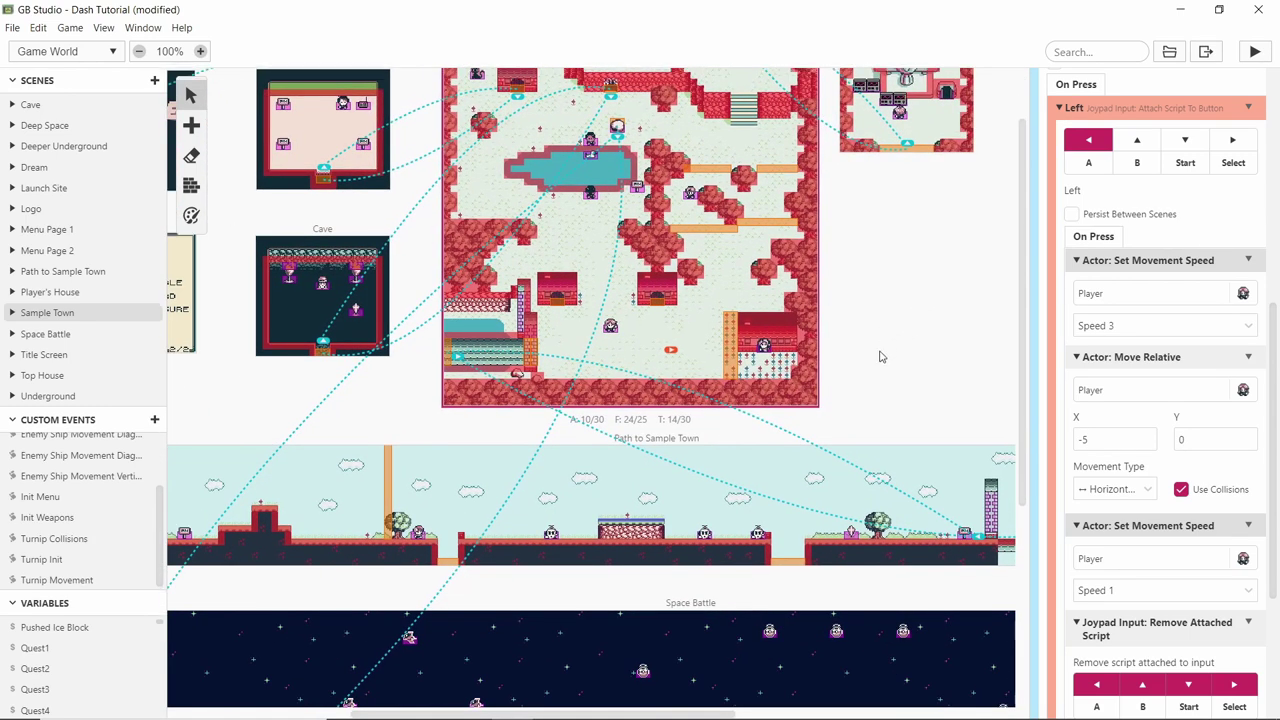
{"action": "scroll", "coordinate": [879, 374], "scroll_direction": "up", "scroll_amount": 1}
{"action": "scroll", "coordinate": [1165, 480], "scroll_direction": "down", "scroll_amount": 3}
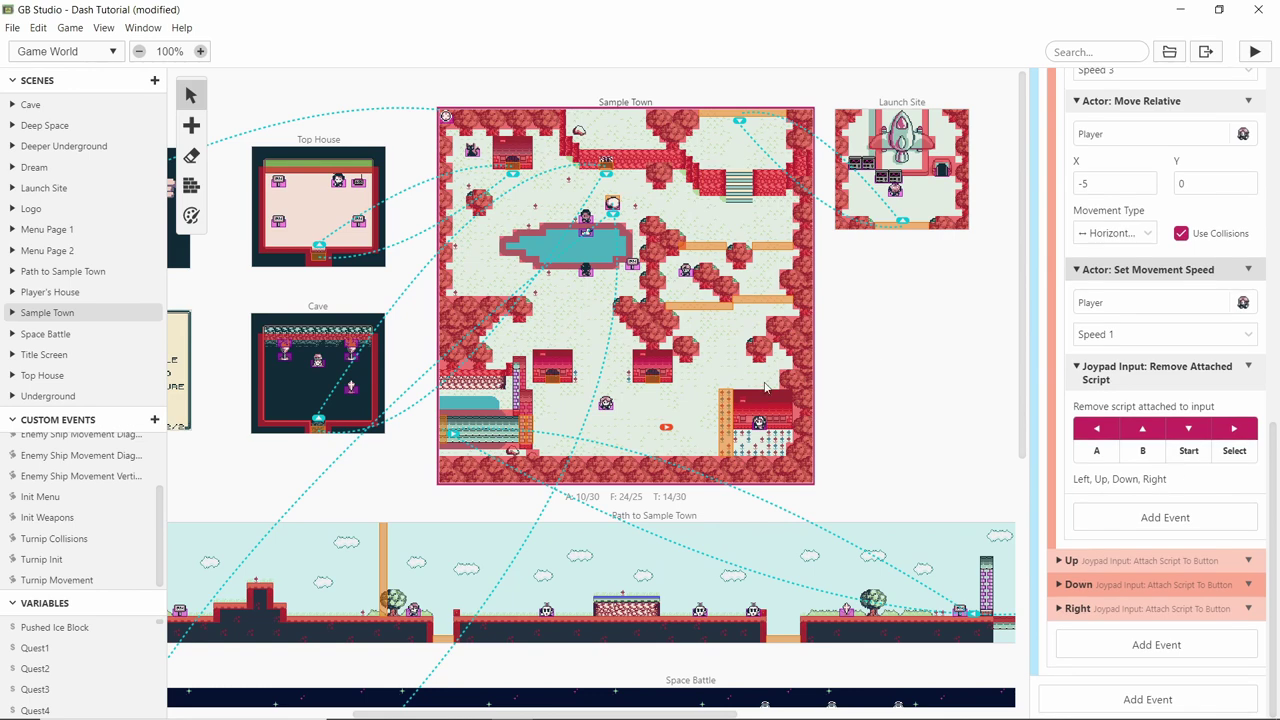
- Inspect the Sample Town map up close and check the scene's limit on the number of actors
{"action": "scroll", "coordinate": [657, 253], "scroll_direction": "up", "scroll_amount": 5, "text": "ctrl"}
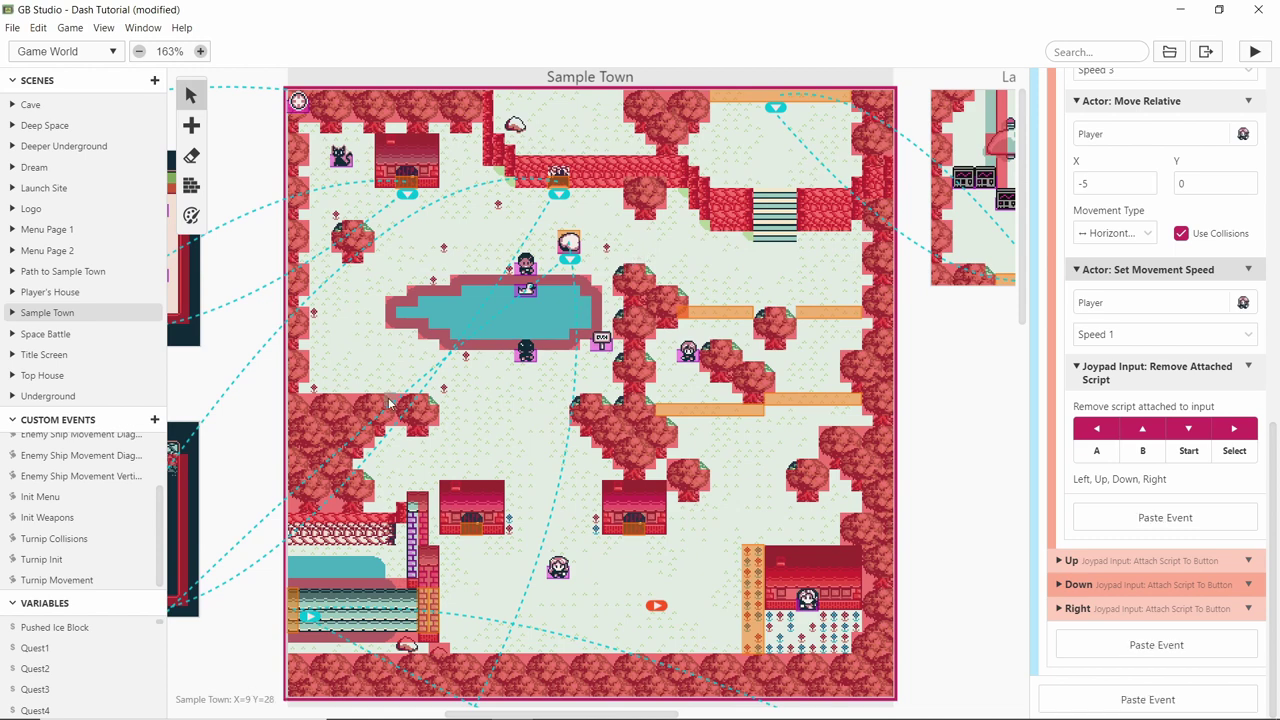
{"action": "scroll", "coordinate": [385, 396], "scroll_direction": "up", "scroll_amount": 3, "text": "ctrl"}
{"action": "scroll", "coordinate": [390, 390], "scroll_direction": "right", "scroll_amount": 2}
{"action": "scroll", "coordinate": [390, 390], "scroll_direction": "up", "scroll_amount": 1}
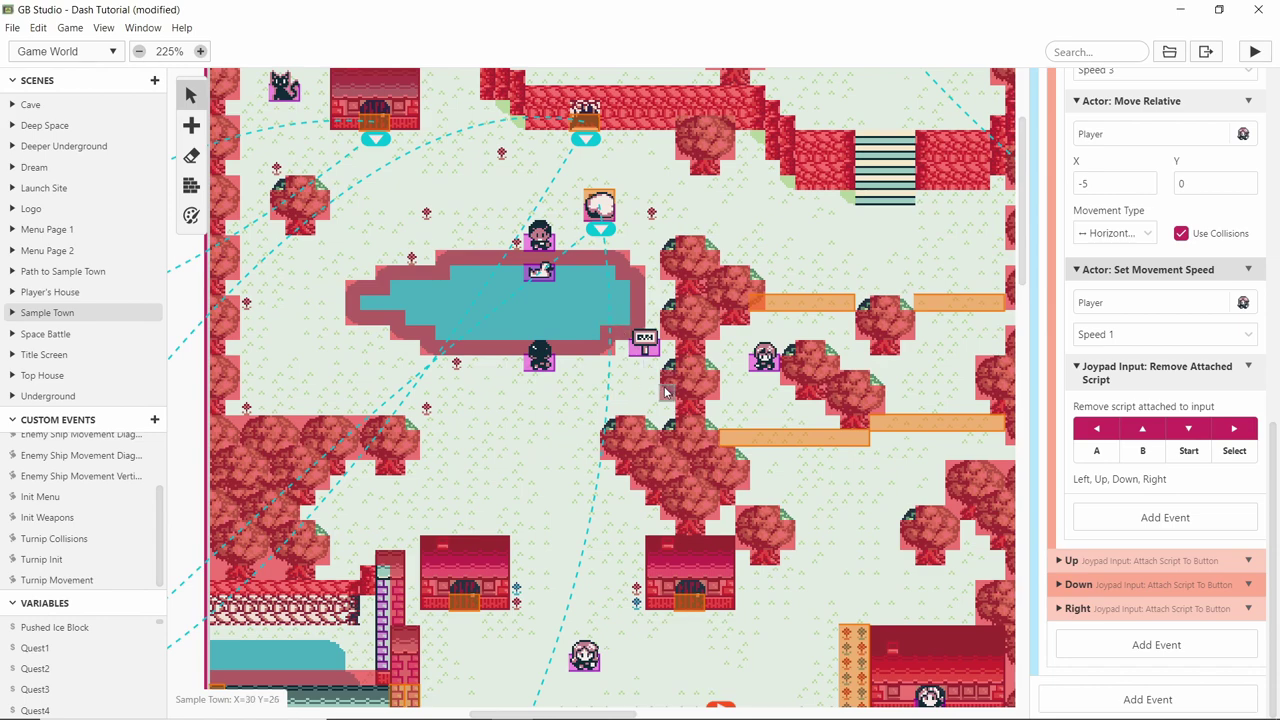
{"action": "scroll", "coordinate": [541, 362], "scroll_direction": "up", "scroll_amount": 4}
{"action": "scroll", "coordinate": [548, 362], "scroll_direction": "up", "scroll_amount": 1}
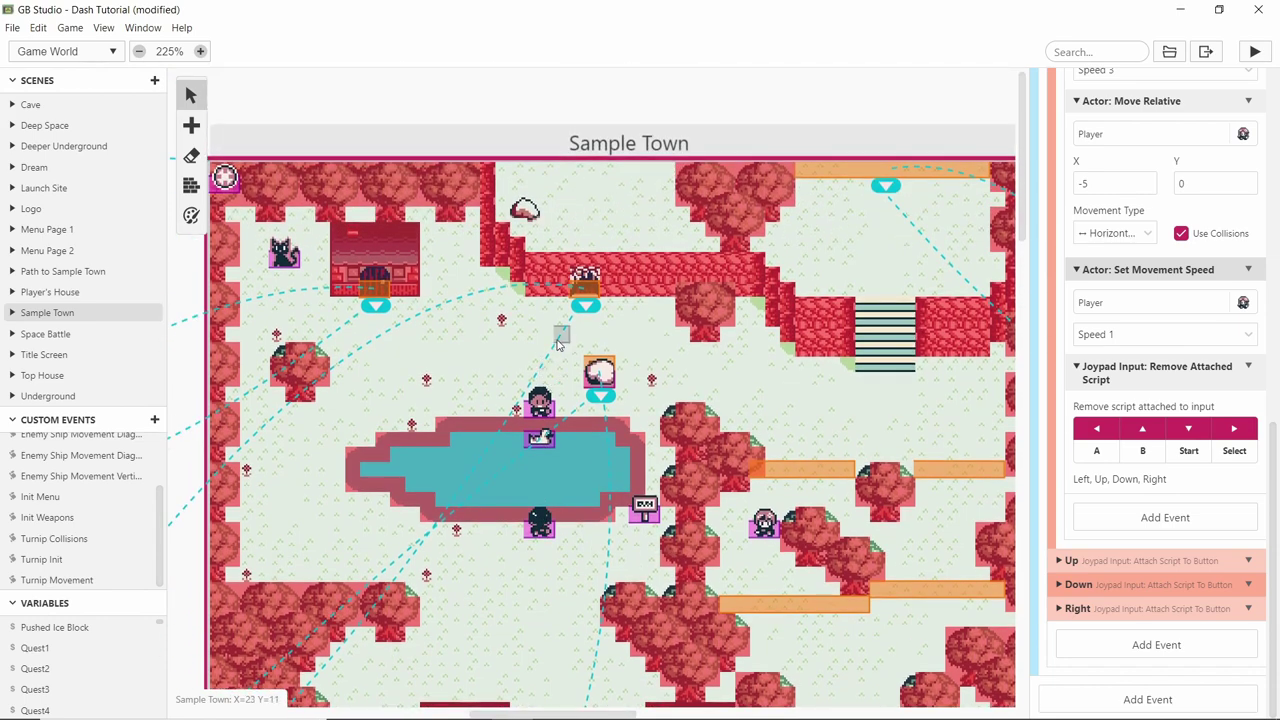
{"action": "scroll", "coordinate": [558, 350], "scroll_direction": "down", "scroll_amount": 6}
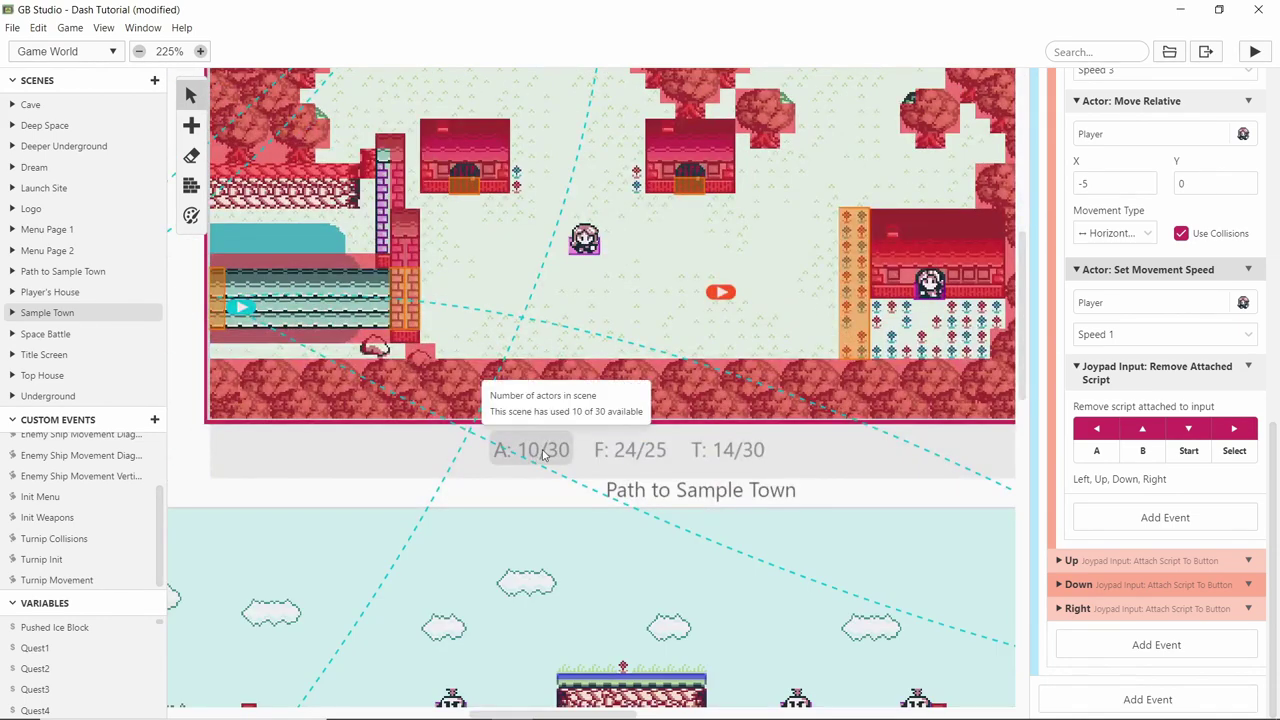
{"action": "scroll", "coordinate": [520, 460], "scroll_direction": "up", "scroll_amount": 8}
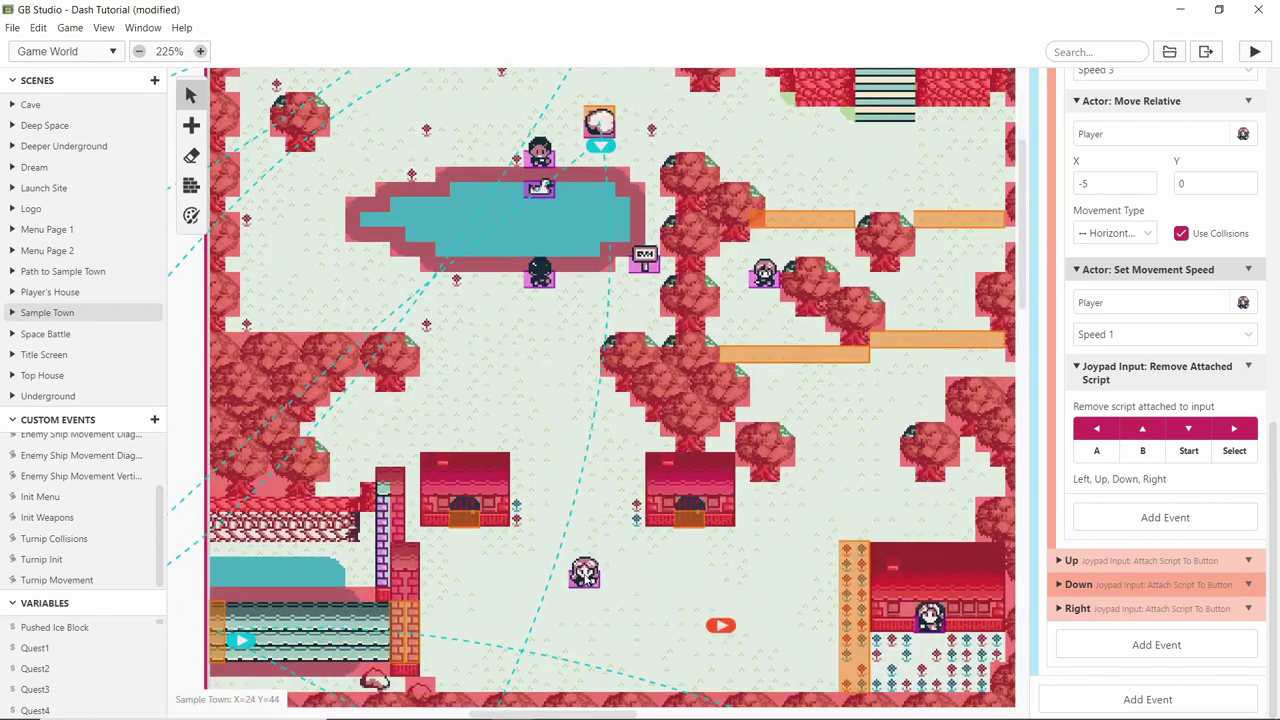
- Move the Pet Owner actor below the pond to X 20, Y 29 and paste a copy on each side of it
{"action": "left_click_drag", "start_coordinate": [585, 578], "coordinate": [541, 375]}
{"action": "key", "text": "ctrl+v"}
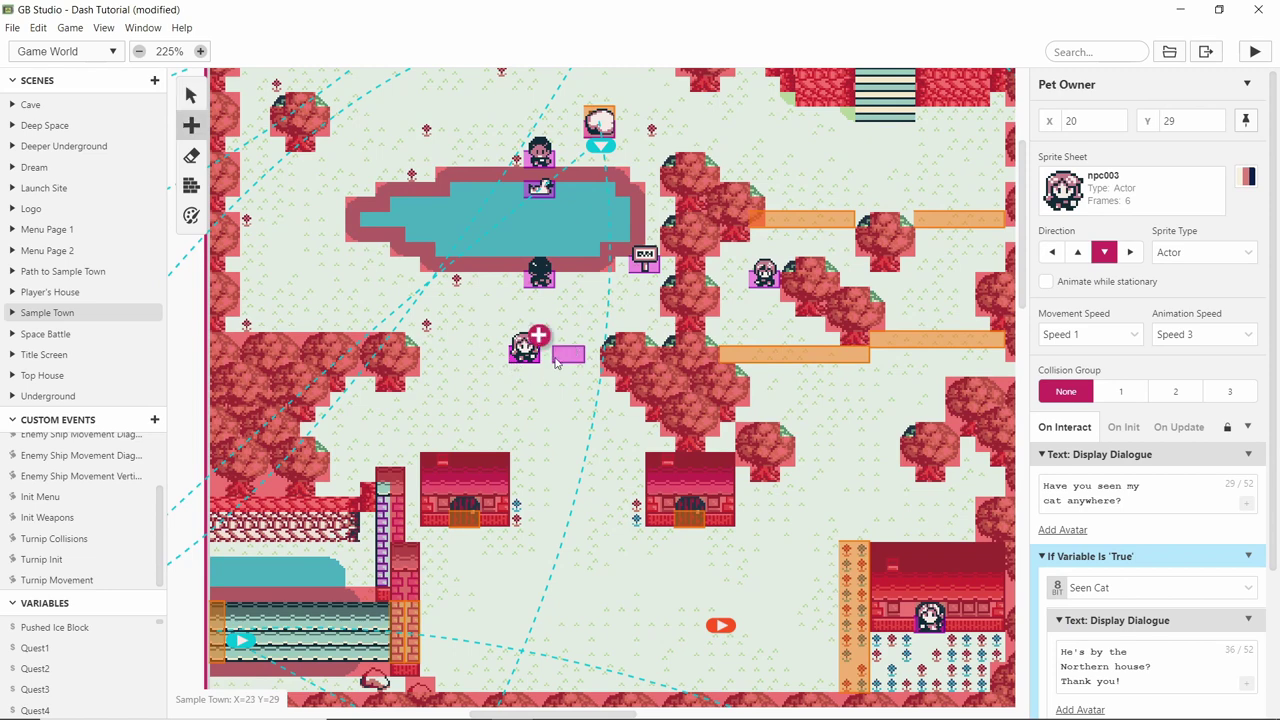
{"action": "left_click", "coordinate": [553, 362]}
{"action": "key", "text": "ctrl+v"}
{"action": "left_click", "coordinate": [495, 358]}
{"action": "key", "text": "ctrl+v"}
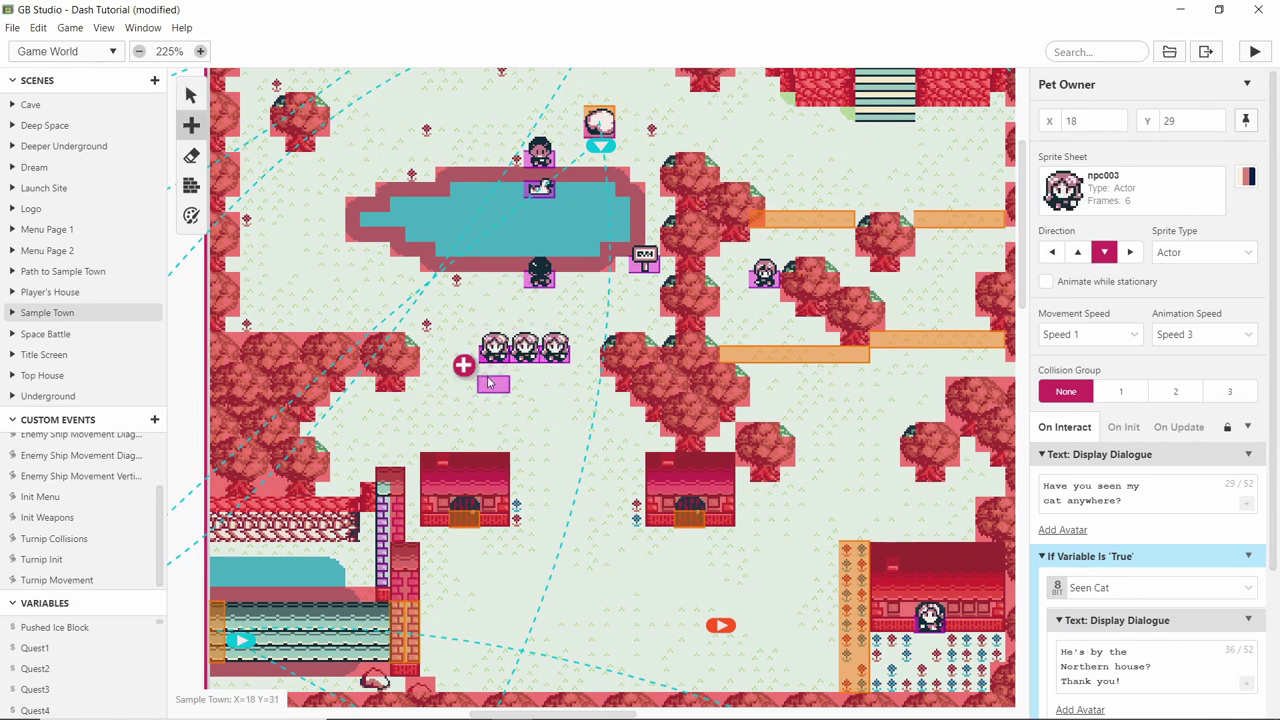
- Paste three more Pet Owner copies in a second row at Y 31, directly beneath the first three
{"action": "left_click", "coordinate": [493, 378]}
{"action": "key", "text": "ctrl+v"}
{"action": "left_click", "coordinate": [525, 382]}
{"action": "key", "text": "ctrl+v"}
{"action": "left_click", "coordinate": [558, 380]}
{"action": "key", "text": "ctrl+v"}
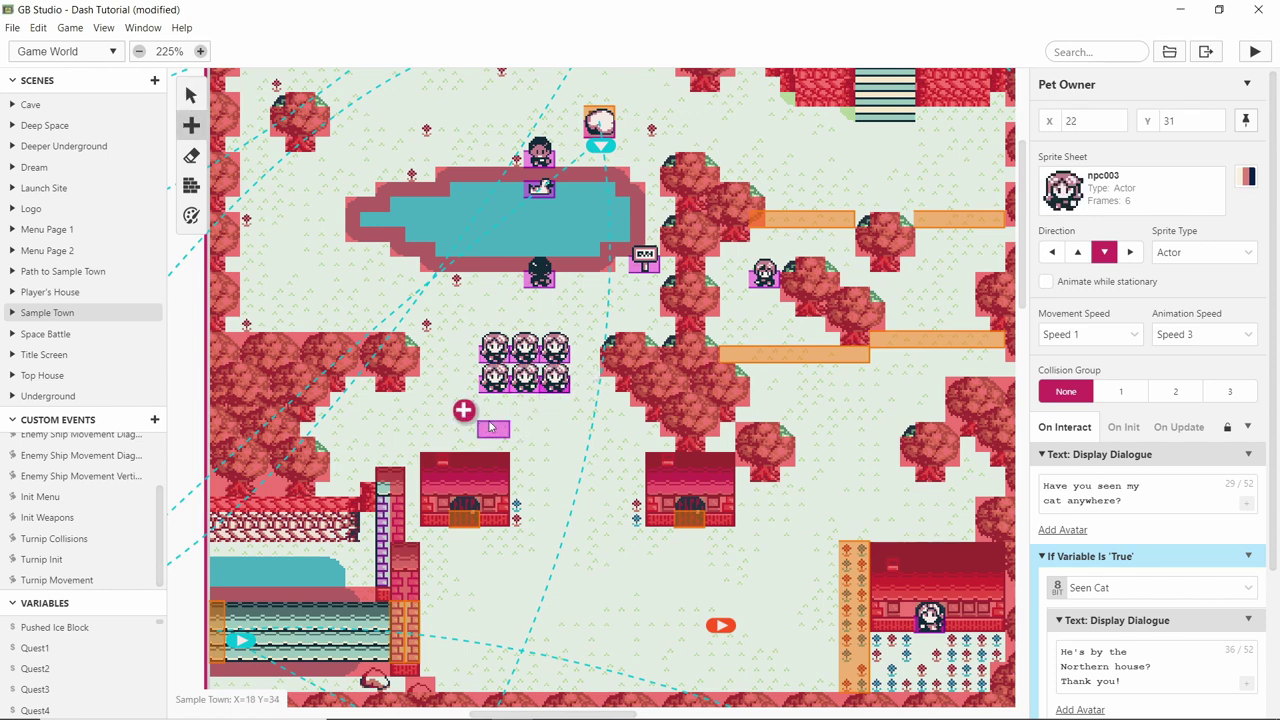
- Paste three Pet Owner copies to form a third row directly beneath the second
{"action": "left_click", "coordinate": [497, 420]}
{"action": "key", "text": "ctrl+v"}
{"action": "left_click", "coordinate": [529, 420]}
{"action": "key", "text": "ctrl+v"}
{"action": "left_click", "coordinate": [561, 420]}
{"action": "key", "text": "ctrl+v"}
- Paste three Pet Owner copies at X 16 to extend each of the three rows to the west
{"action": "left_click", "coordinate": [455, 353]}
{"action": "key", "text": "ctrl+v"}
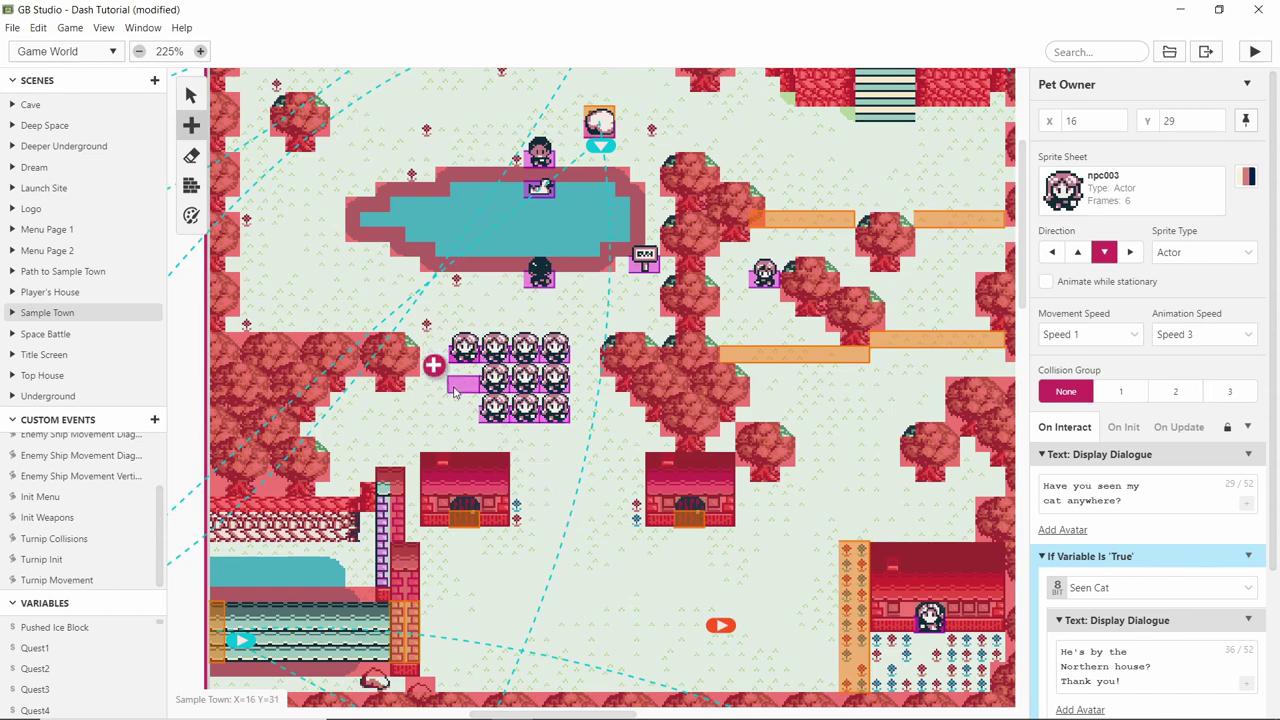
{"action": "left_click", "coordinate": [455, 382]}
{"action": "key", "text": "ctrl+v"}
{"action": "left_click", "coordinate": [455, 410]}
{"action": "key", "text": "ctrl+v"}
- Paste four Pet Owner copies at Y 27 to add a row above the block of actors
{"action": "left_click", "coordinate": [465, 327]}
{"action": "key", "text": "ctrl+v"}
{"action": "left_click", "coordinate": [495, 327]}
{"action": "key", "text": "ctrl+v"}
{"action": "left_click", "coordinate": [525, 327]}
{"action": "key", "text": "ctrl+v"}
{"action": "left_click", "coordinate": [548, 327]}
{"action": "key", "text": "ctrl+v"}
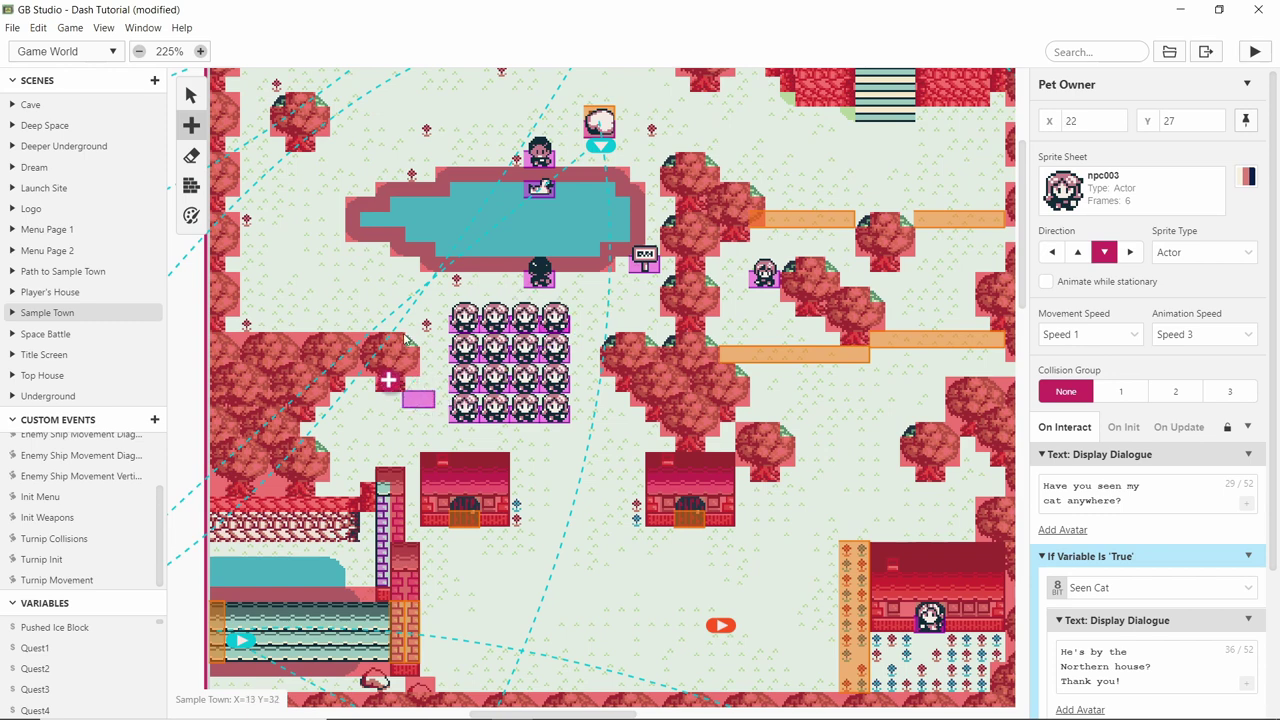
- Check Sample Town's actor count against the scene limit and skim the selected Pet Owner's On Interact script
{"action": "left_click", "coordinate": [191, 95]}
{"action": "scroll", "coordinate": [588, 413], "scroll_direction": "down", "scroll_amount": 2}
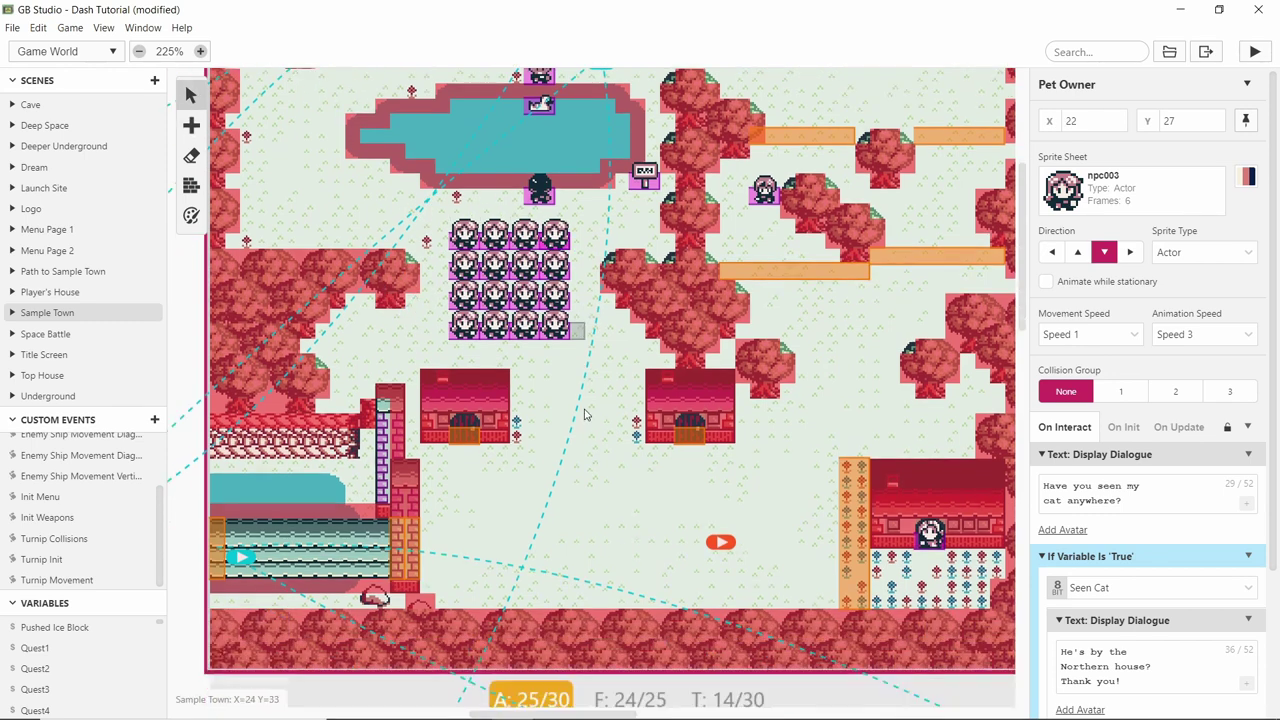
{"action": "scroll", "coordinate": [584, 416], "scroll_direction": "down", "scroll_amount": 2}
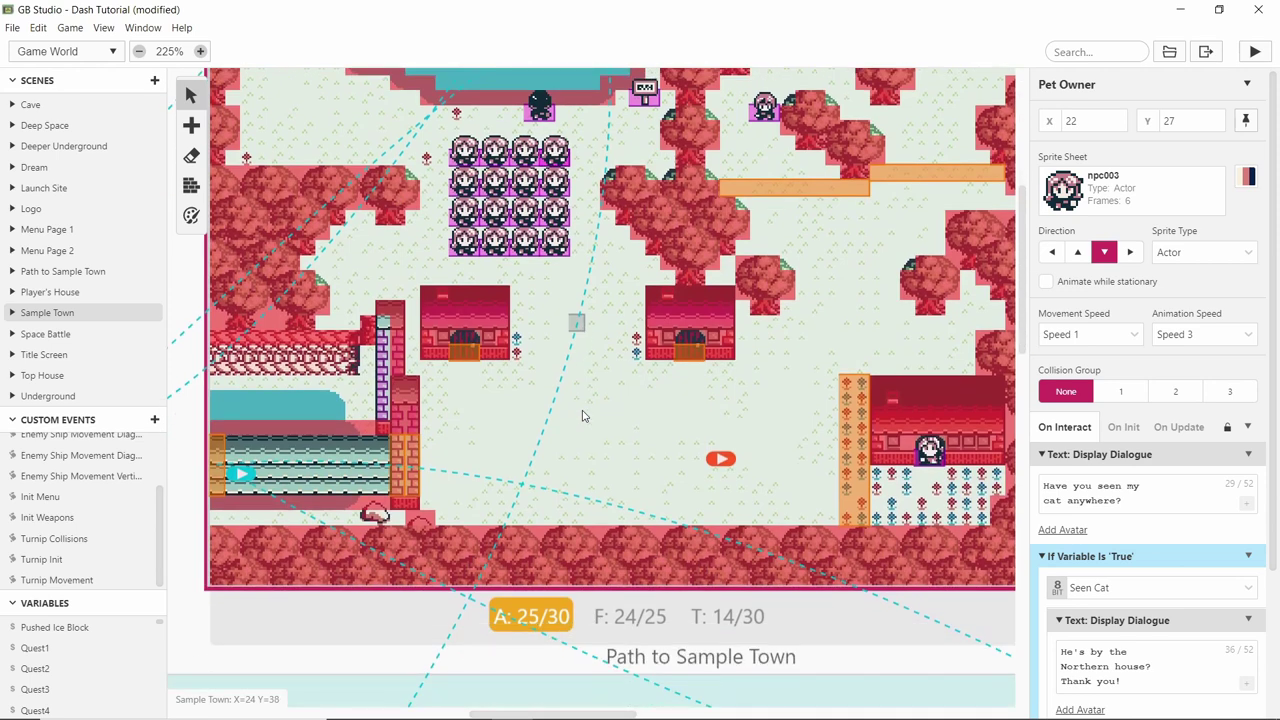
{"action": "scroll", "coordinate": [584, 416], "scroll_direction": "up", "scroll_amount": 2}
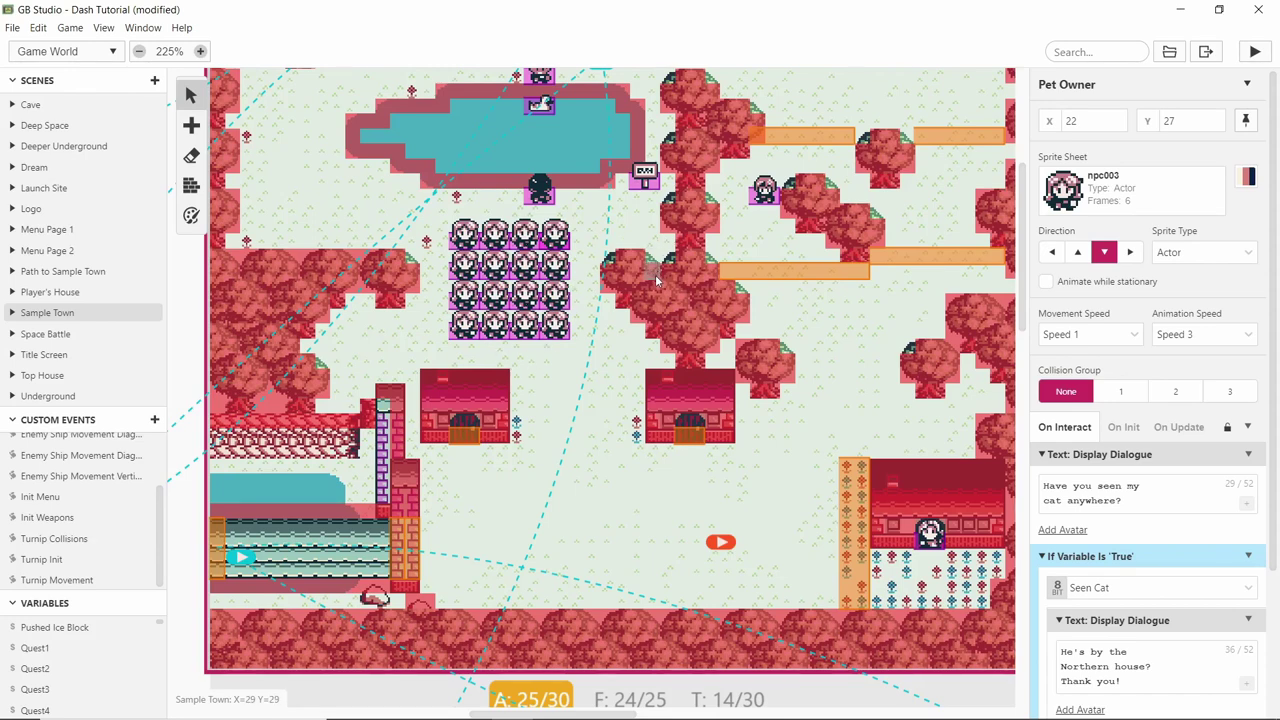
{"action": "scroll", "coordinate": [556, 289], "scroll_direction": "up", "scroll_amount": 3}
{"action": "scroll", "coordinate": [556, 289], "scroll_direction": "down", "scroll_amount": 1}
{"action": "scroll", "coordinate": [1150, 400], "scroll_direction": "down", "scroll_amount": 5}
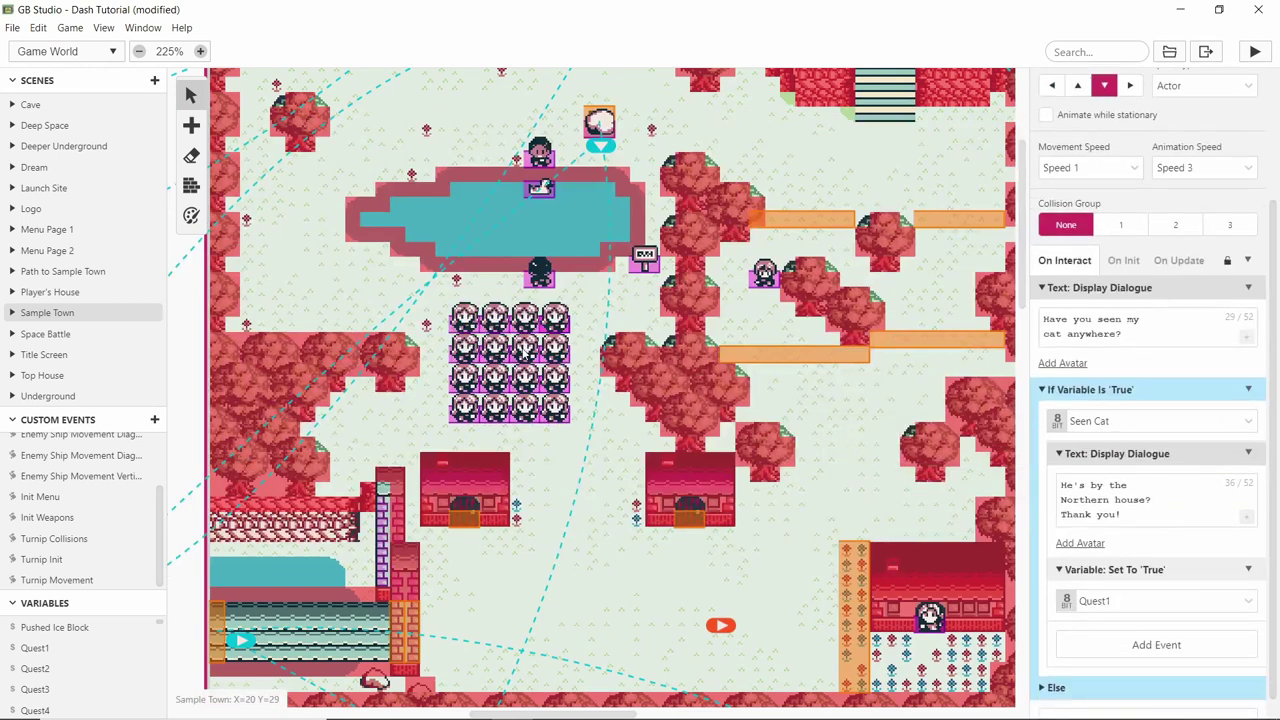
{"action": "scroll", "coordinate": [1150, 345], "scroll_direction": "up", "scroll_amount": 5}
{"action": "scroll", "coordinate": [1150, 345], "scroll_direction": "down", "scroll_amount": 3}
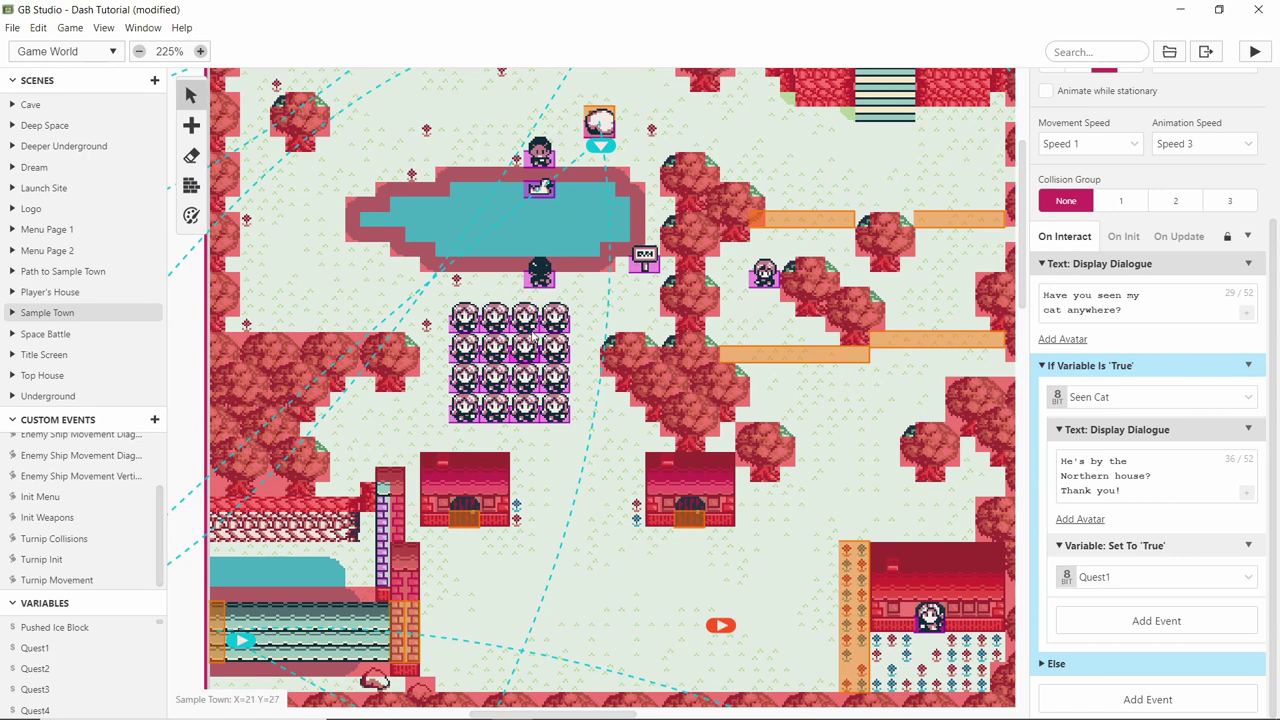
{"action": "scroll", "coordinate": [529, 340], "scroll_direction": "up", "scroll_amount": 2}
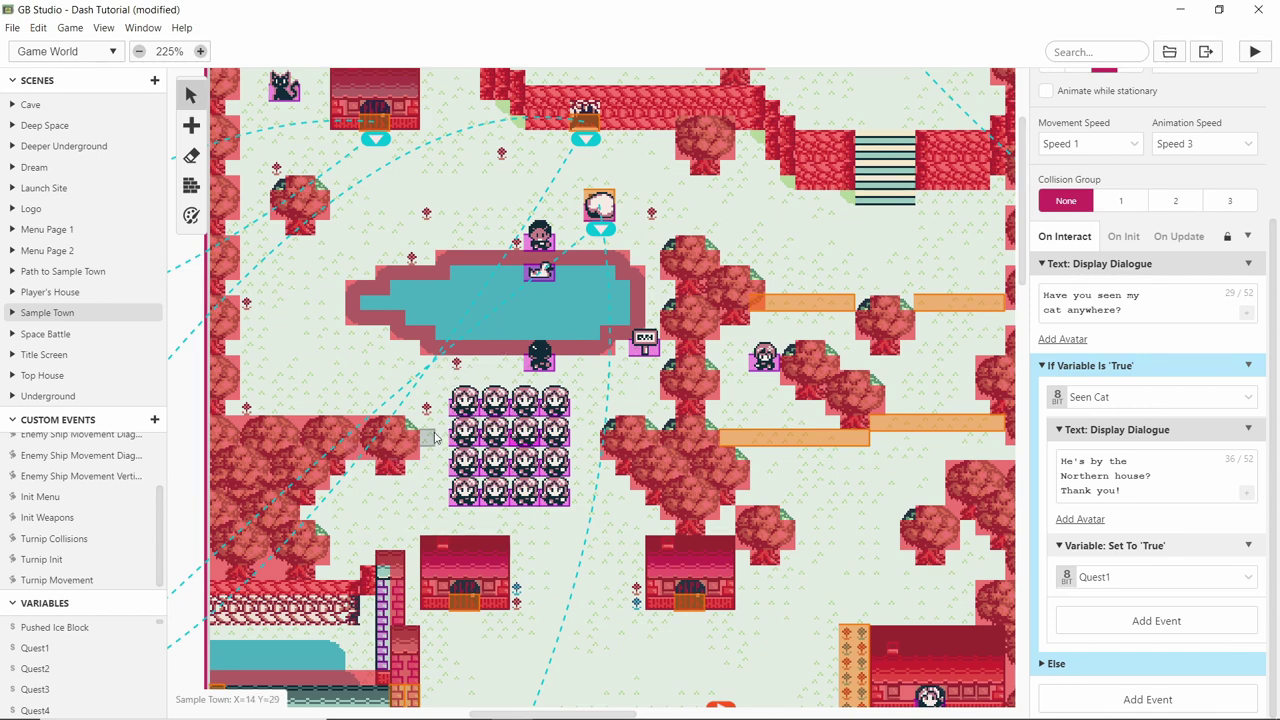
- Survey the whole Sample Town map with its block of duplicated actors and the neighbouring scenes
{"action": "scroll", "coordinate": [433, 437], "scroll_direction": "down", "scroll_amount": 3, "text": "ctrl"}
{"action": "scroll", "coordinate": [433, 437], "scroll_direction": "down", "scroll_amount": 3, "text": "ctrl"}
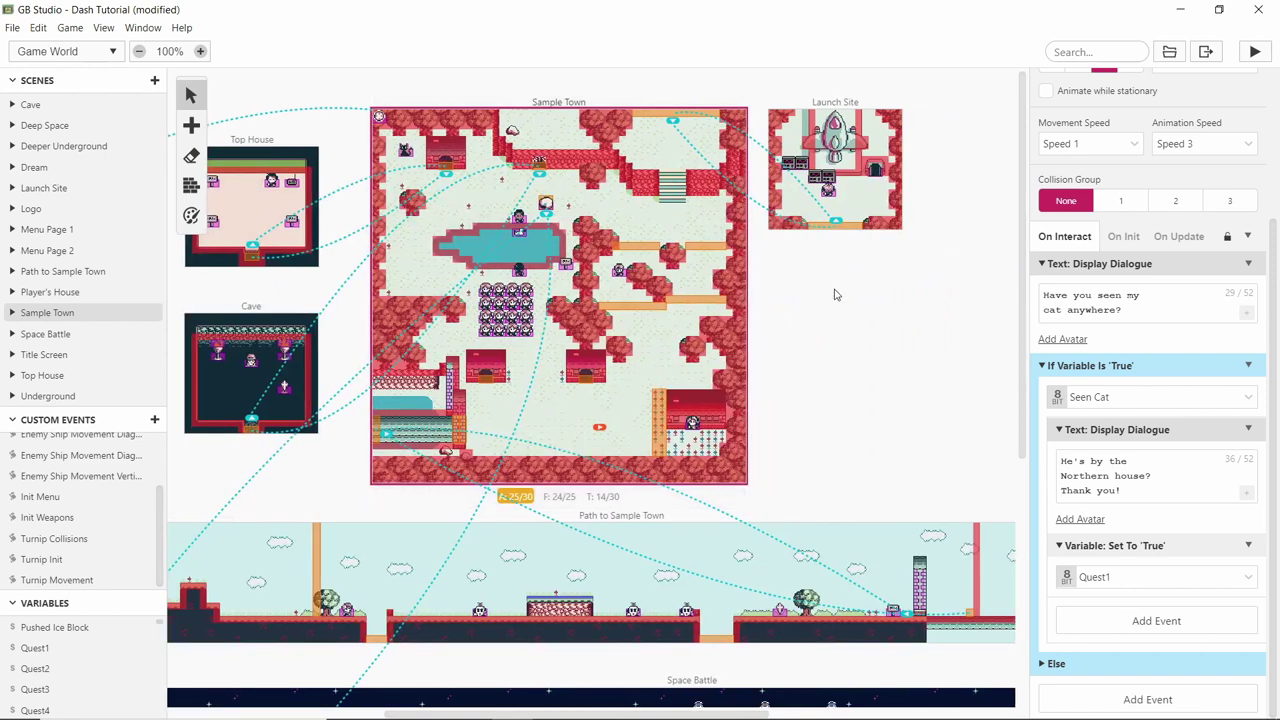
{"action": "left_click_drag", "start_coordinate": [786, 360], "coordinate": [834, 360]}
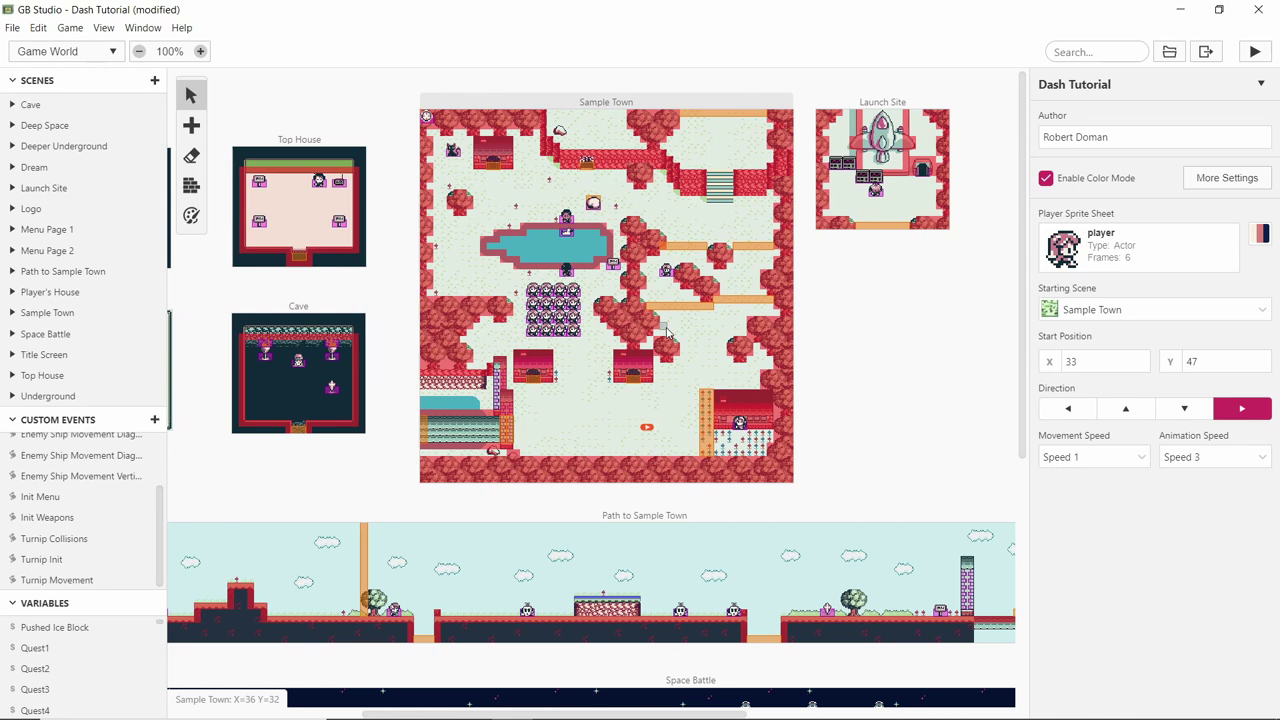
{"action": "scroll", "coordinate": [849, 343], "scroll_direction": "left", "scroll_amount": 1}
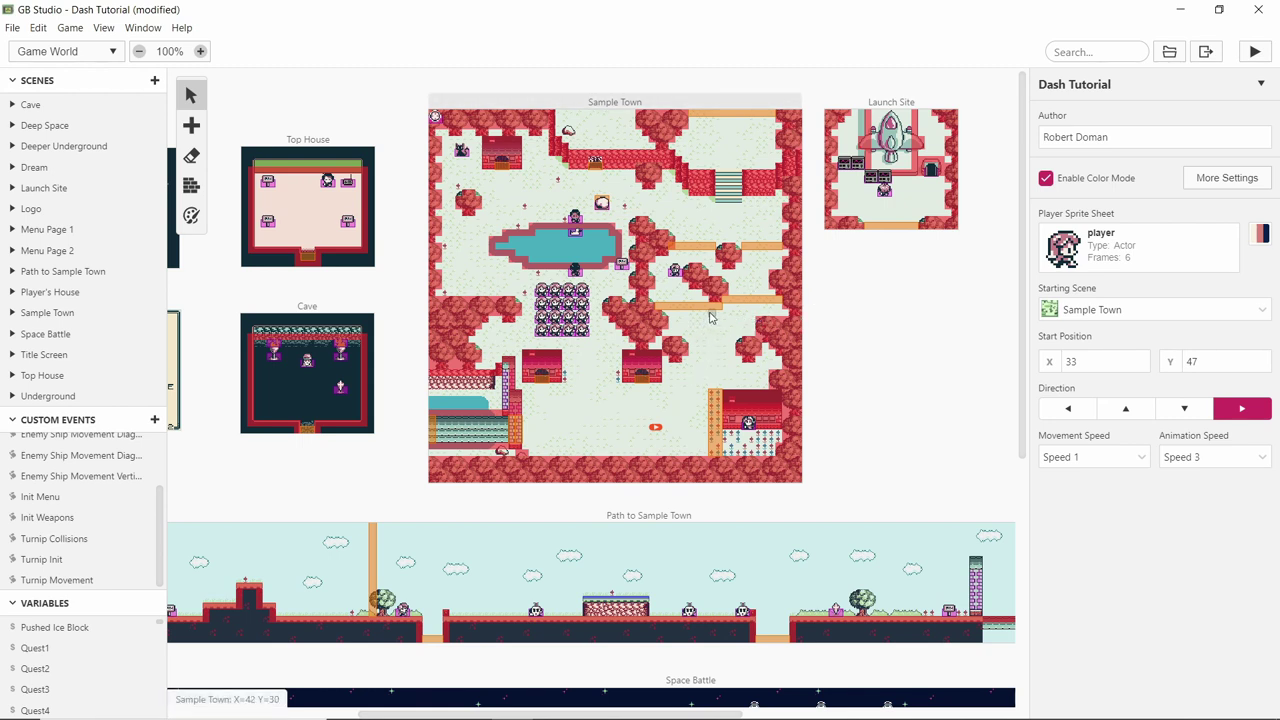
{"action": "scroll", "coordinate": [553, 222], "scroll_direction": "up", "scroll_amount": 5, "text": "ctrl"}
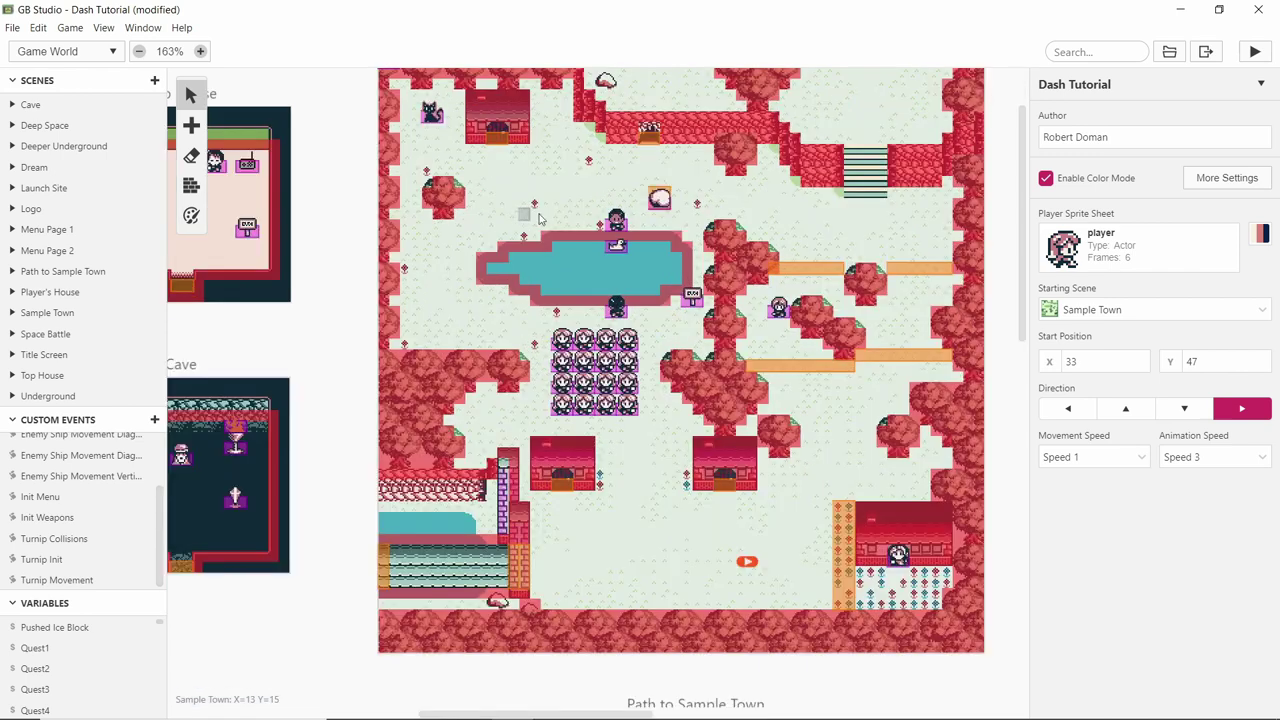
{"action": "scroll", "coordinate": [340, 290], "scroll_direction": "up", "scroll_amount": 2}
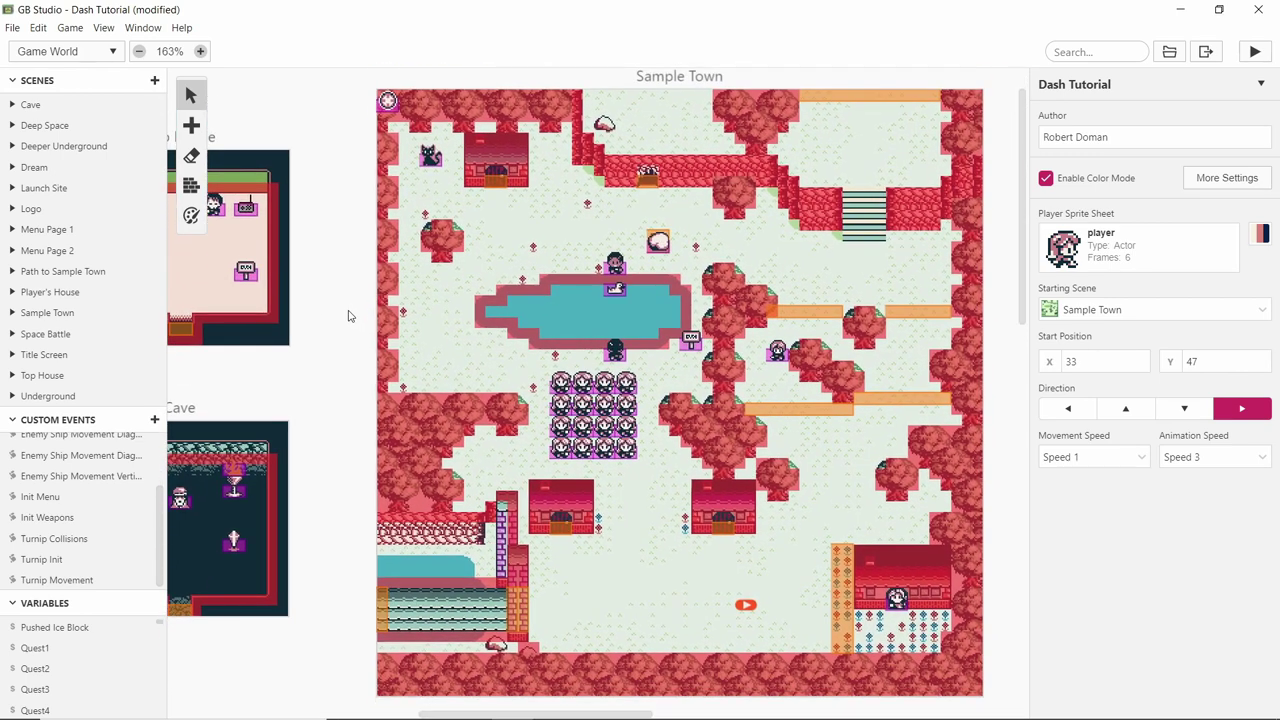
{"action": "middle_click_drag", "start_coordinate": [349, 316], "coordinate": [348, 298]}
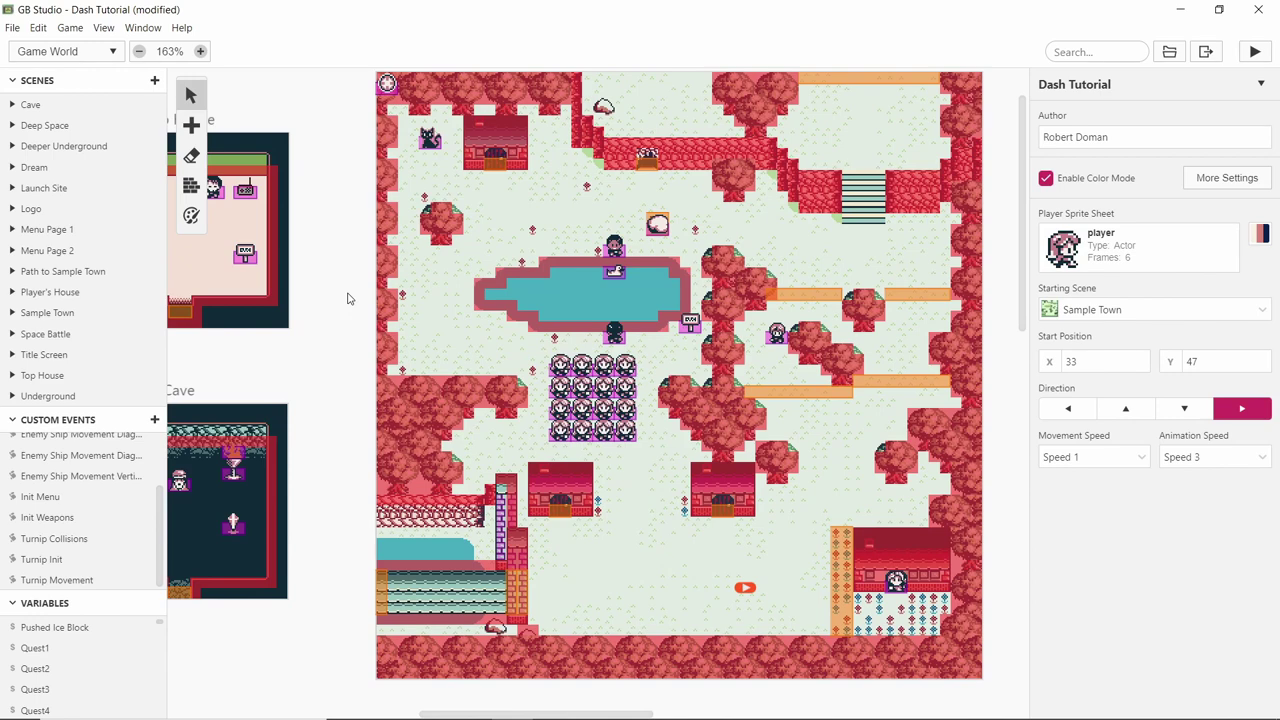
{"action": "middle_click_drag", "start_coordinate": [348, 298], "coordinate": [362, 302]}
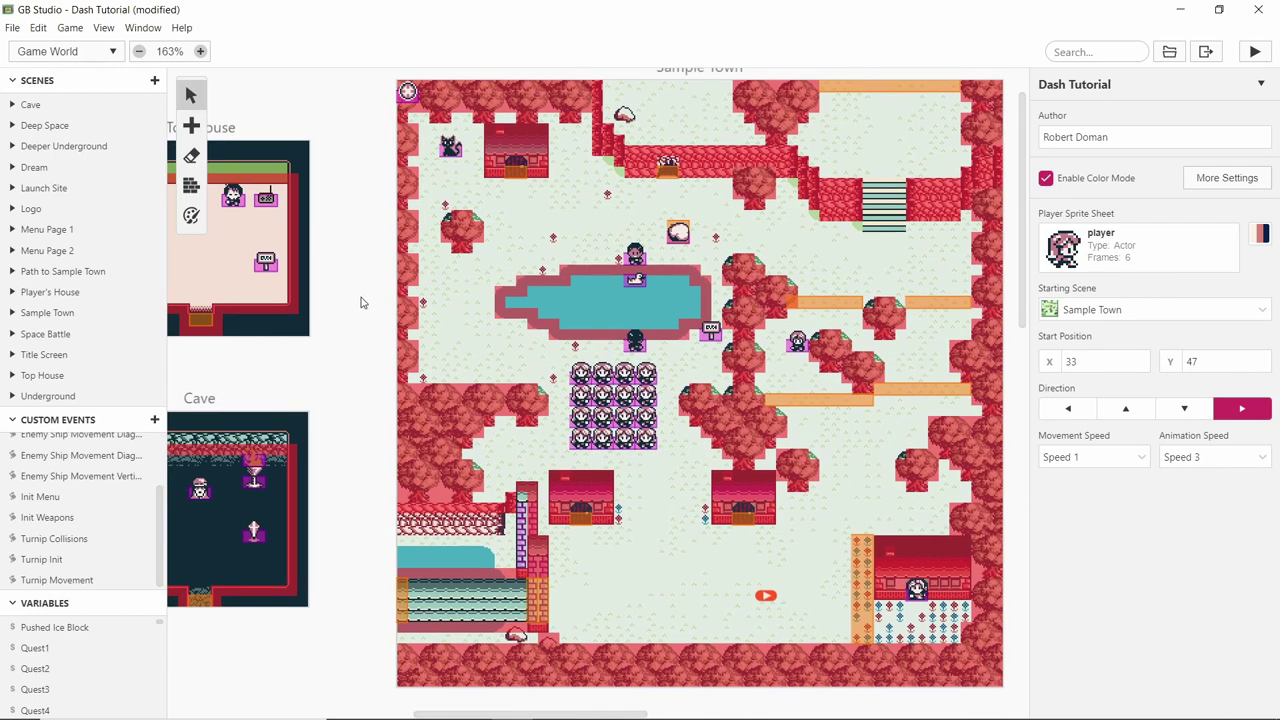
{"action": "scroll", "coordinate": [329, 354], "scroll_direction": "right", "scroll_amount": 2}
{"action": "scroll", "coordinate": [329, 354], "scroll_direction": "up", "scroll_amount": 1}
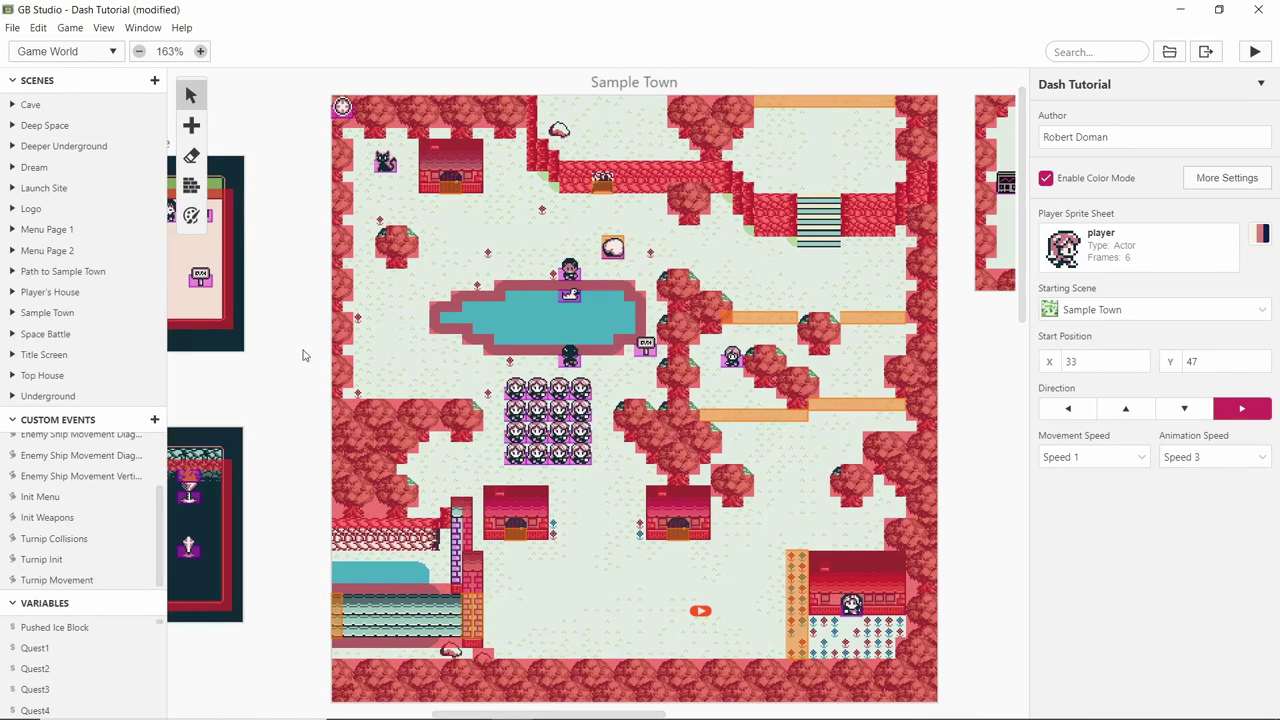
{"action": "scroll", "coordinate": [985, 459], "scroll_direction": "down", "scroll_amount": 1}
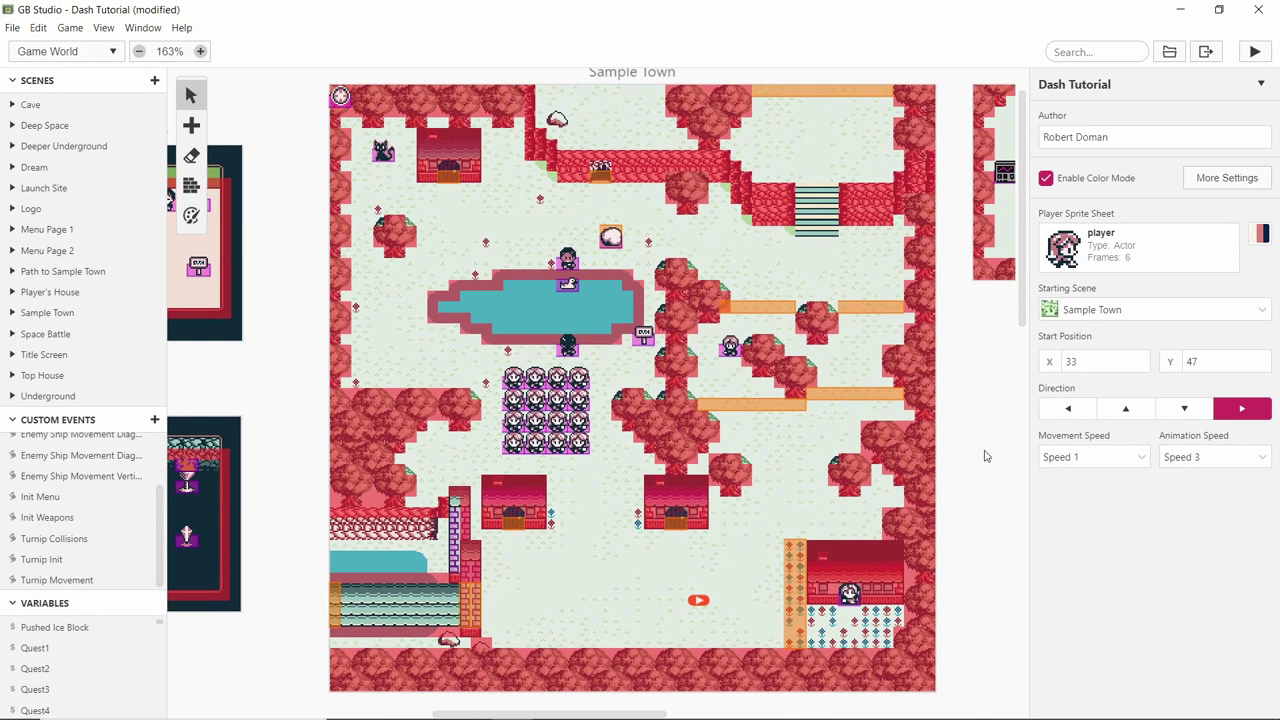
{"action": "scroll", "coordinate": [981, 454], "scroll_direction": "up", "scroll_amount": 1}
{"action": "scroll", "coordinate": [965, 455], "scroll_direction": "down", "scroll_amount": 1}
- Switch to the browser and look through the itch.io profile's games, from Space Crawler down to Hack-R, Chaos Lab and Take It Racing
{"action": "left_click", "coordinate": [617, 482]}
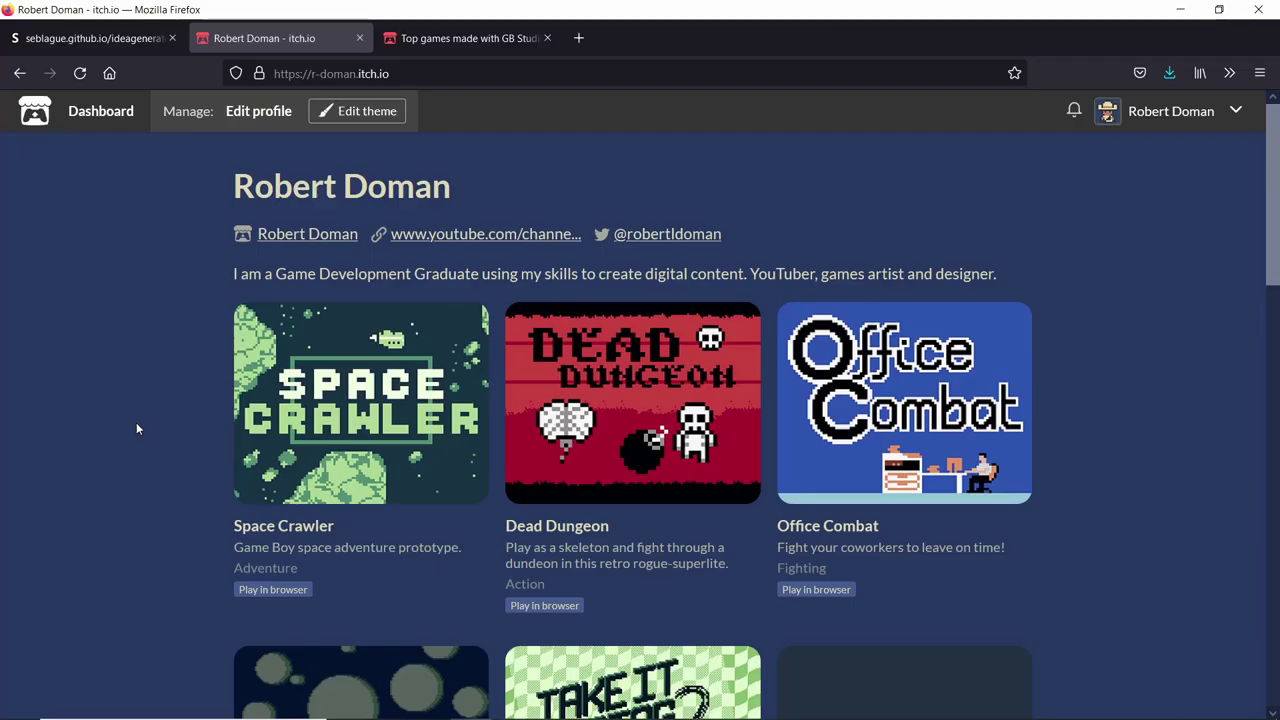
{"action": "scroll", "coordinate": [136, 422], "scroll_direction": "down", "scroll_amount": 3}
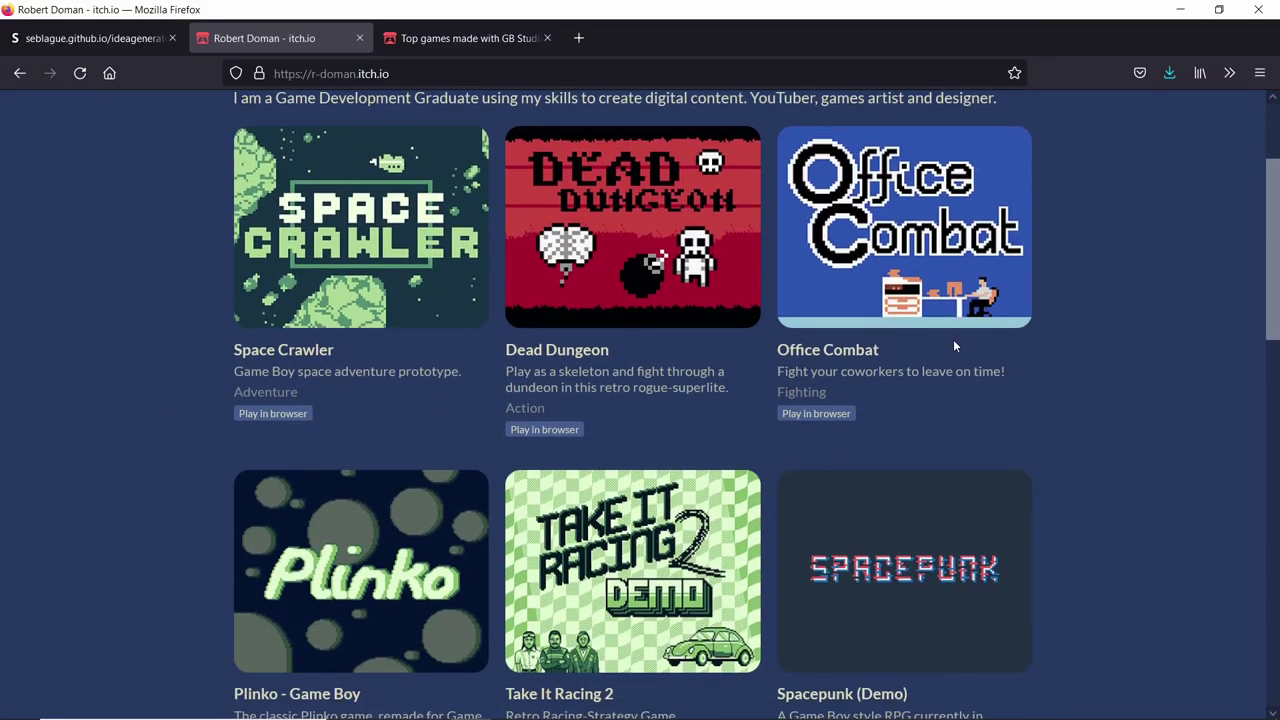
{"action": "scroll", "coordinate": [1133, 327], "scroll_direction": "down", "scroll_amount": 2}
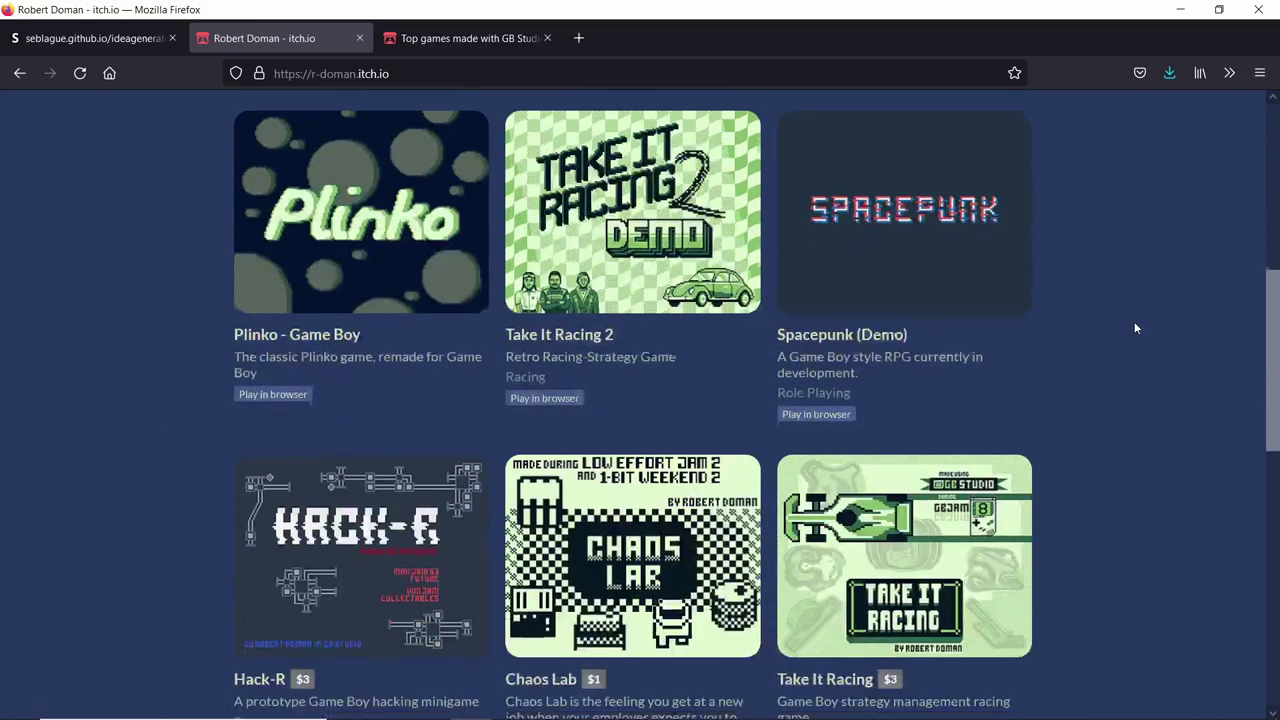
{"action": "scroll", "coordinate": [1134, 321], "scroll_direction": "down", "scroll_amount": 3}
{"action": "scroll", "coordinate": [1136, 322], "scroll_direction": "up", "scroll_amount": 4}
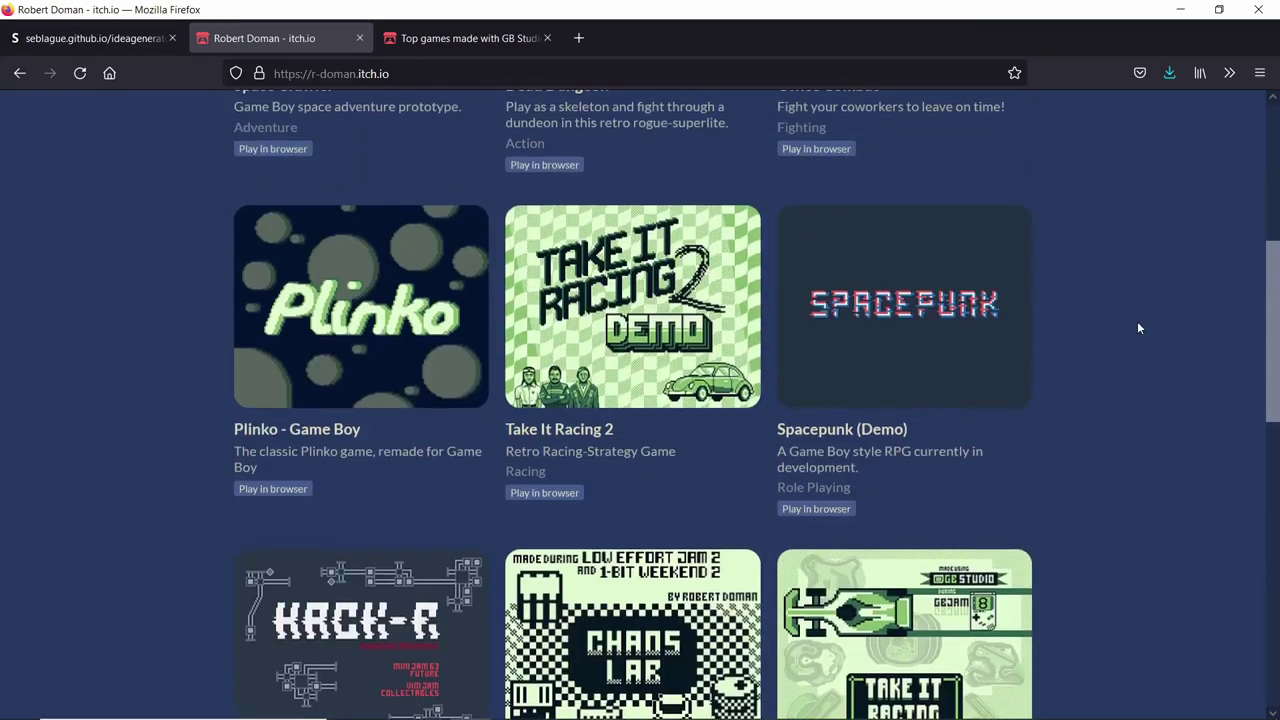
{"action": "scroll", "coordinate": [1138, 327], "scroll_direction": "up", "scroll_amount": 5}
{"action": "scroll", "coordinate": [1138, 327], "scroll_direction": "down", "scroll_amount": 2}
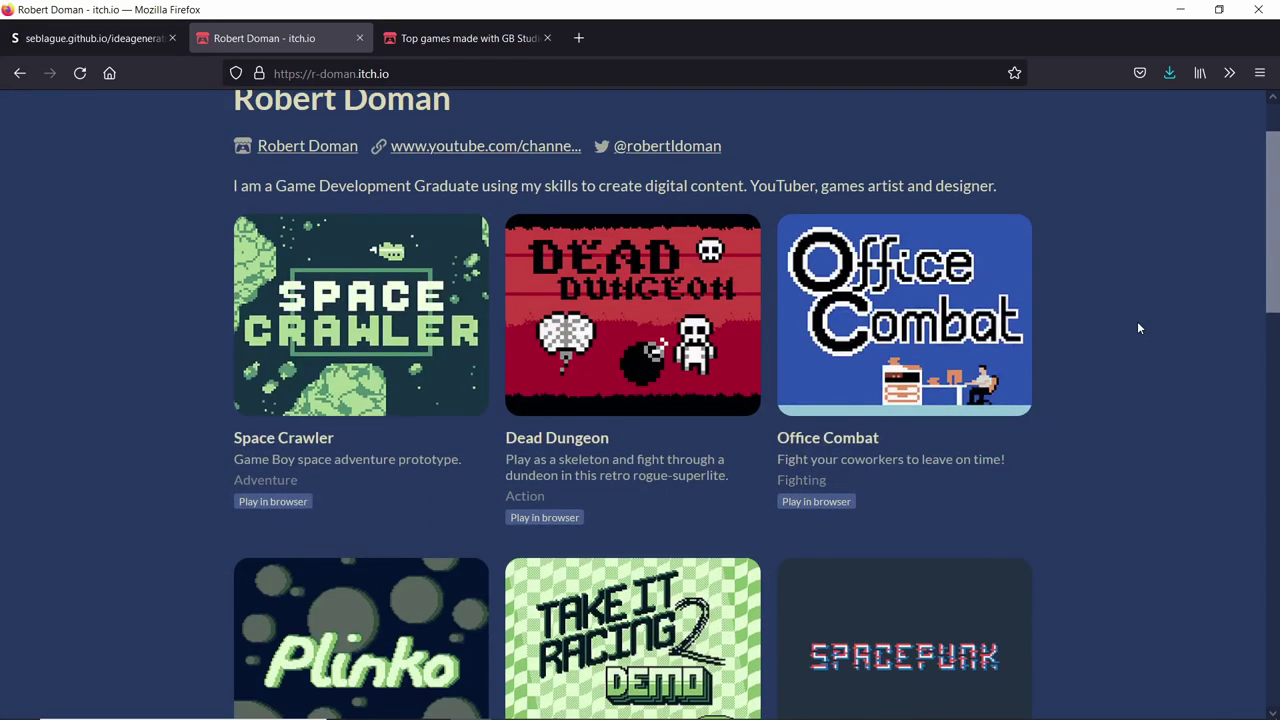
{"action": "scroll", "coordinate": [1138, 327], "scroll_direction": "down", "scroll_amount": 2}
{"action": "scroll", "coordinate": [1138, 327], "scroll_direction": "up", "scroll_amount": 1}
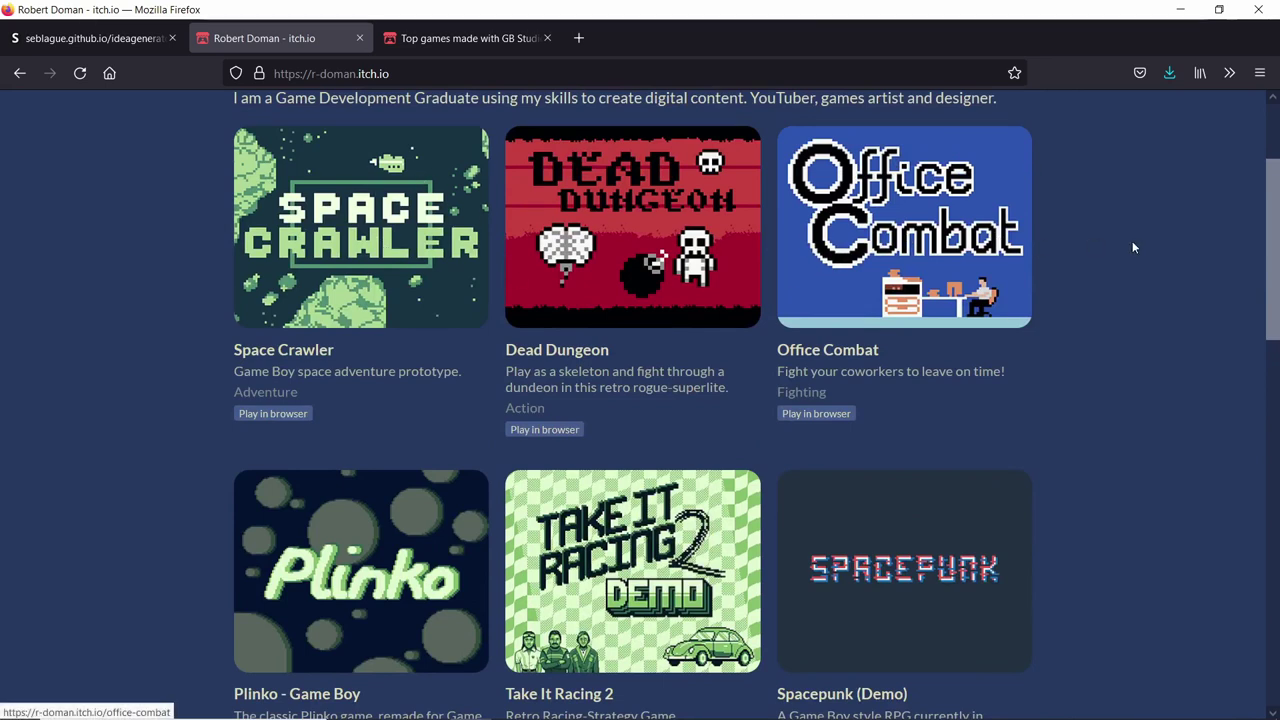
{"action": "scroll", "coordinate": [1136, 256], "scroll_direction": "down", "scroll_amount": 1}
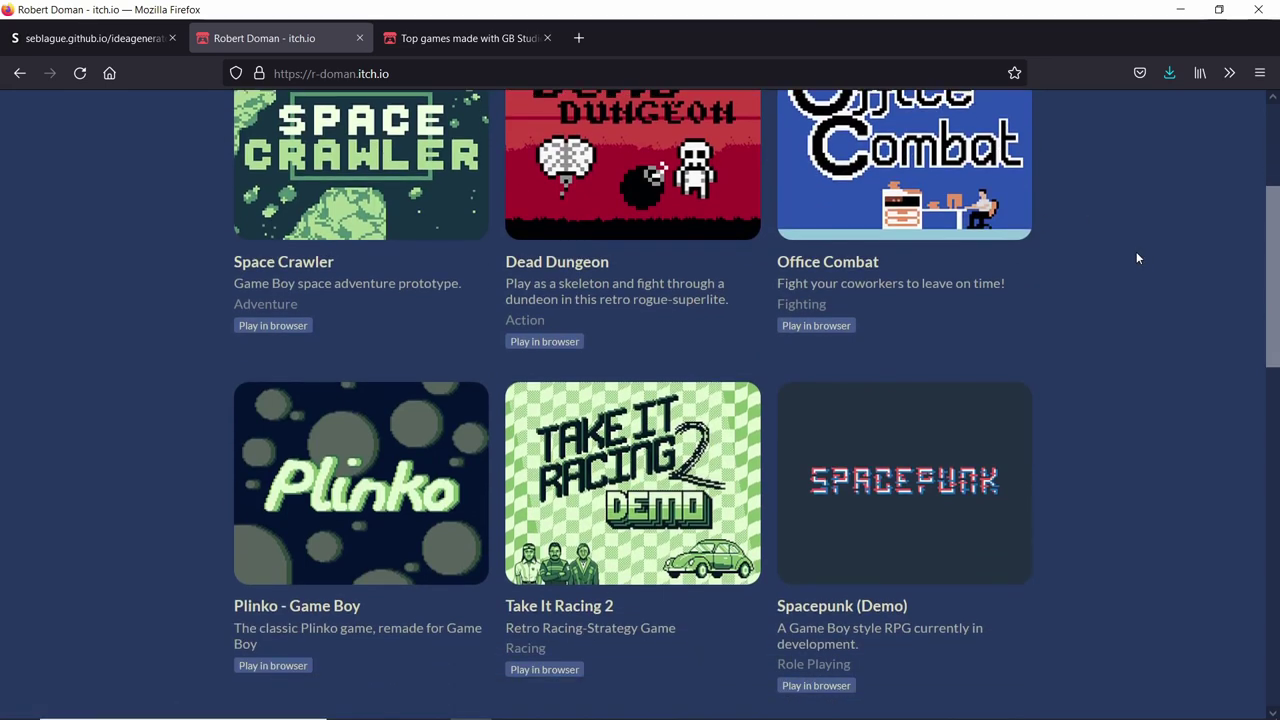
{"action": "scroll", "coordinate": [1137, 258], "scroll_direction": "down", "scroll_amount": 3}
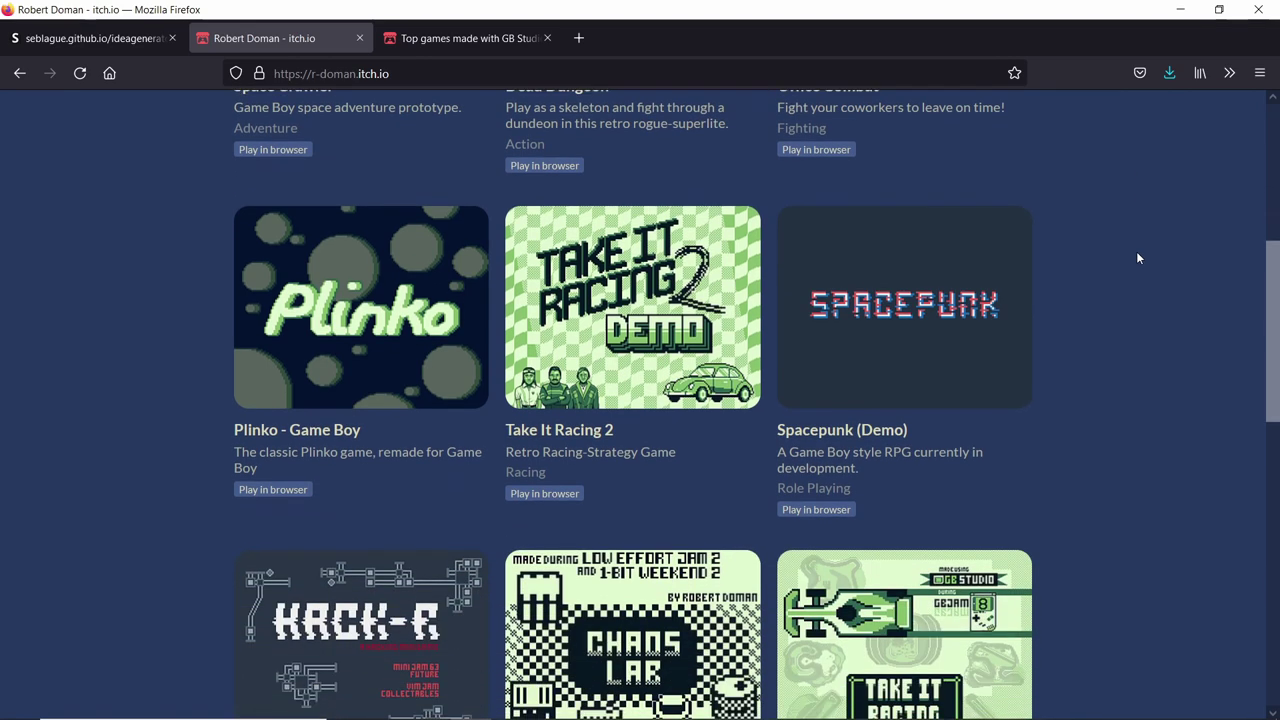
{"action": "scroll", "coordinate": [1137, 258], "scroll_direction": "up", "scroll_amount": 2}
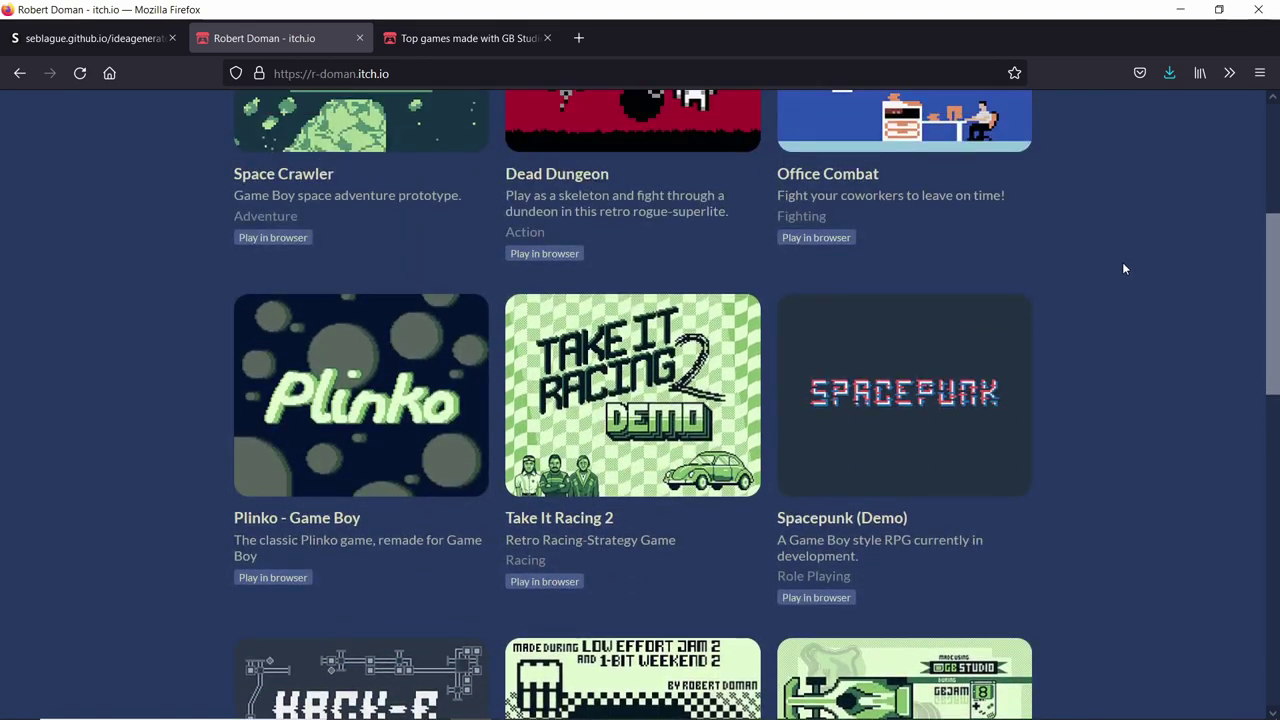
{"action": "scroll", "coordinate": [1123, 266], "scroll_direction": "down", "scroll_amount": 1}
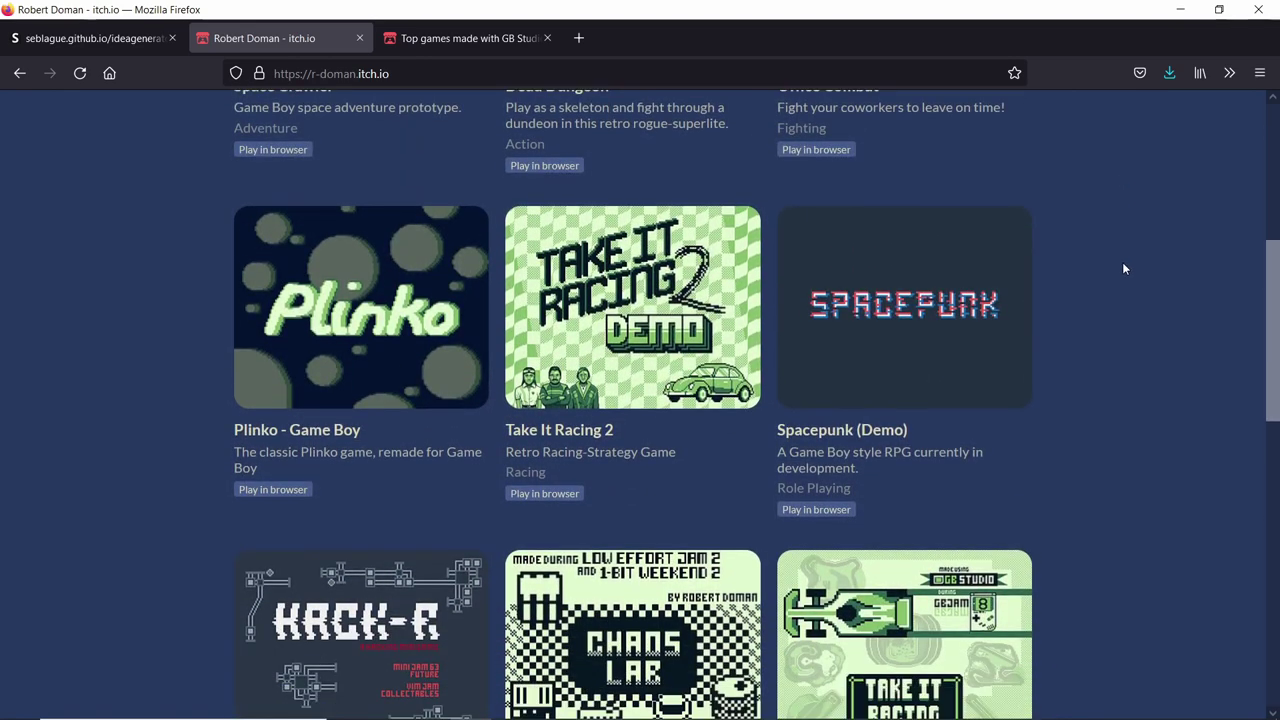
{"action": "scroll", "coordinate": [1122, 262], "scroll_direction": "up", "scroll_amount": 4}
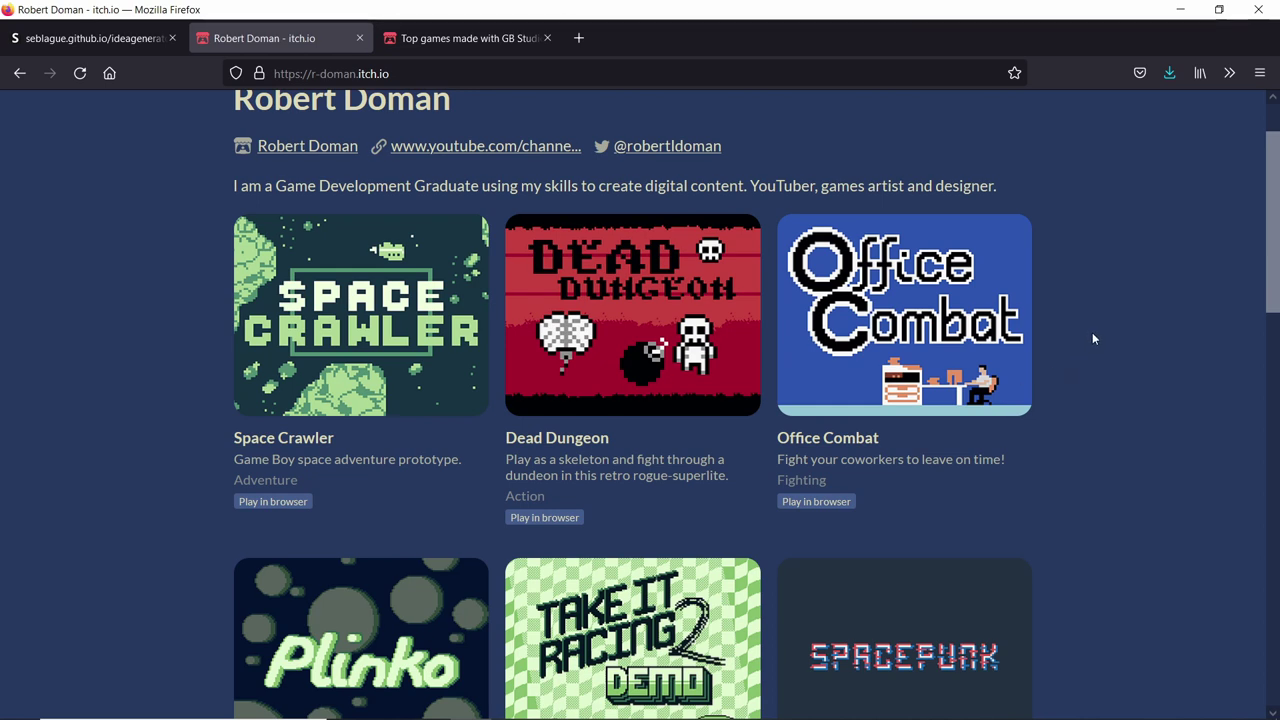
{"action": "scroll", "coordinate": [1092, 332], "scroll_direction": "up", "scroll_amount": 2}
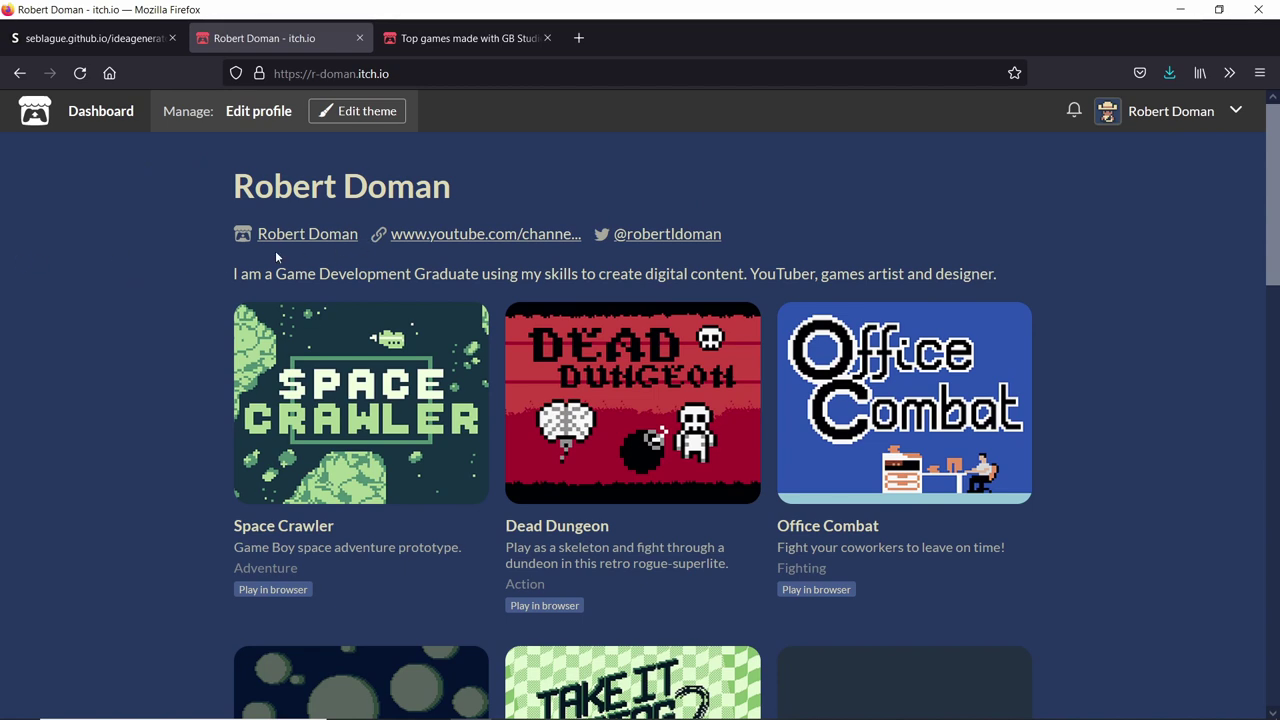
{"action": "scroll", "coordinate": [1117, 341], "scroll_direction": "down", "scroll_amount": 5}
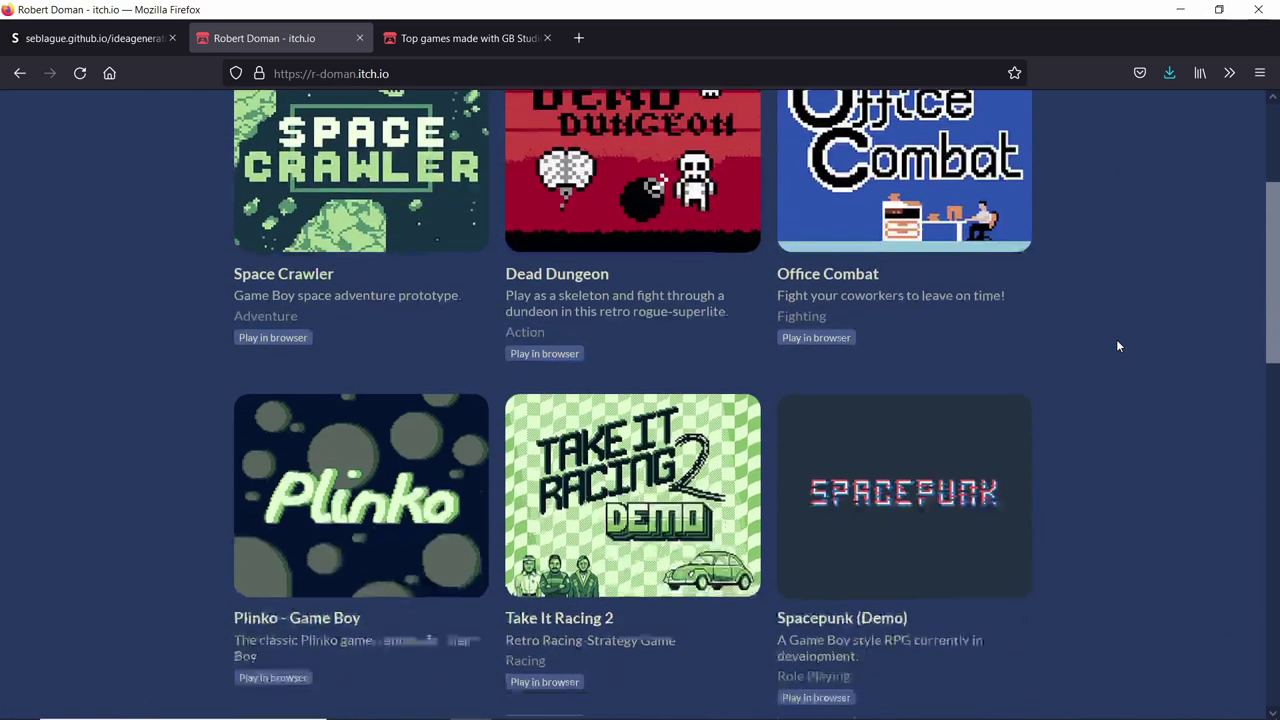
{"action": "scroll", "coordinate": [1117, 345], "scroll_direction": "down", "scroll_amount": 1}
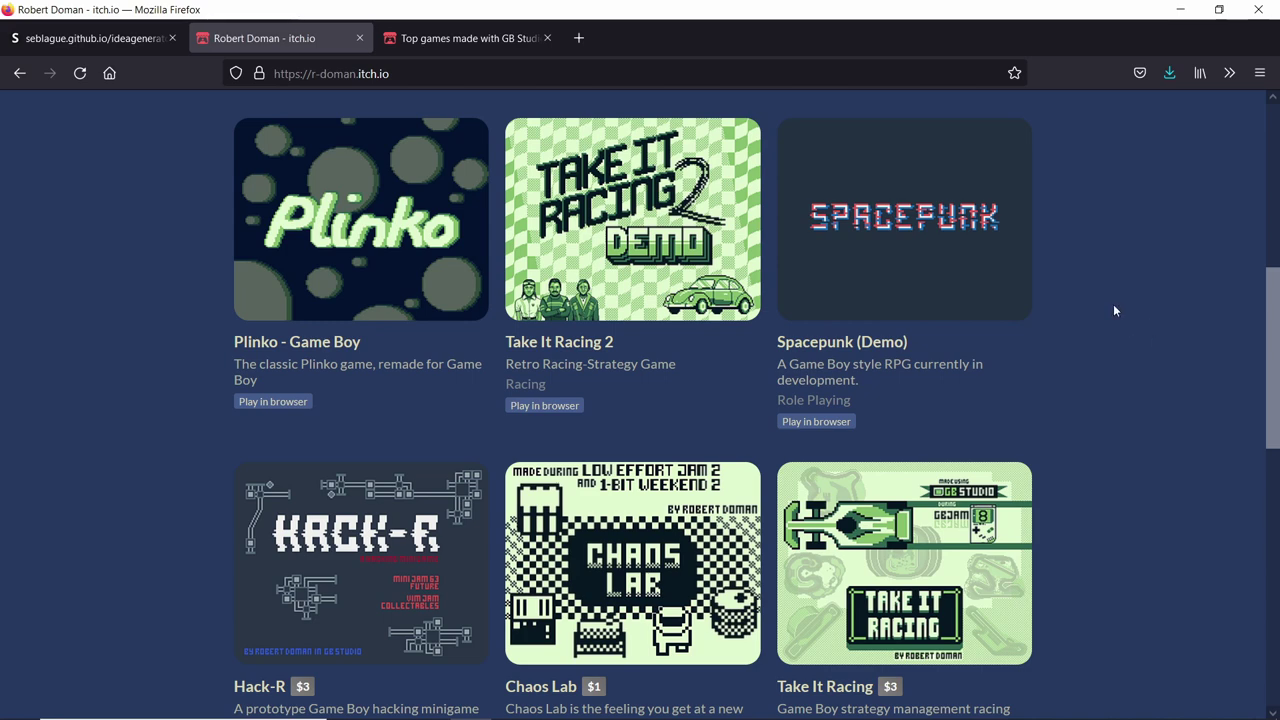
{"action": "scroll", "coordinate": [1114, 309], "scroll_direction": "up", "scroll_amount": 1}
{"action": "scroll", "coordinate": [1113, 304], "scroll_direction": "down", "scroll_amount": 2}
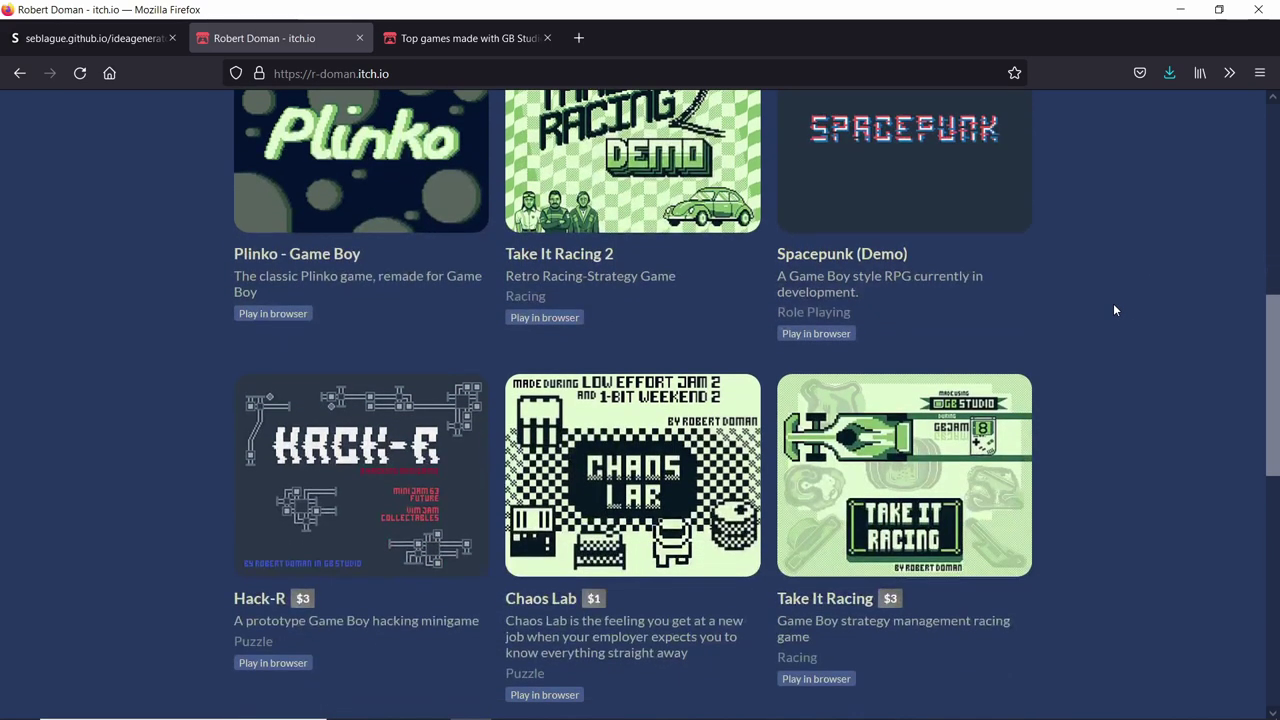
- Look over the itch.io profile's games again, from the Space Crawler row down to A Western Ballad and Mid Century
{"action": "scroll", "coordinate": [1113, 303], "scroll_direction": "up", "scroll_amount": 1}
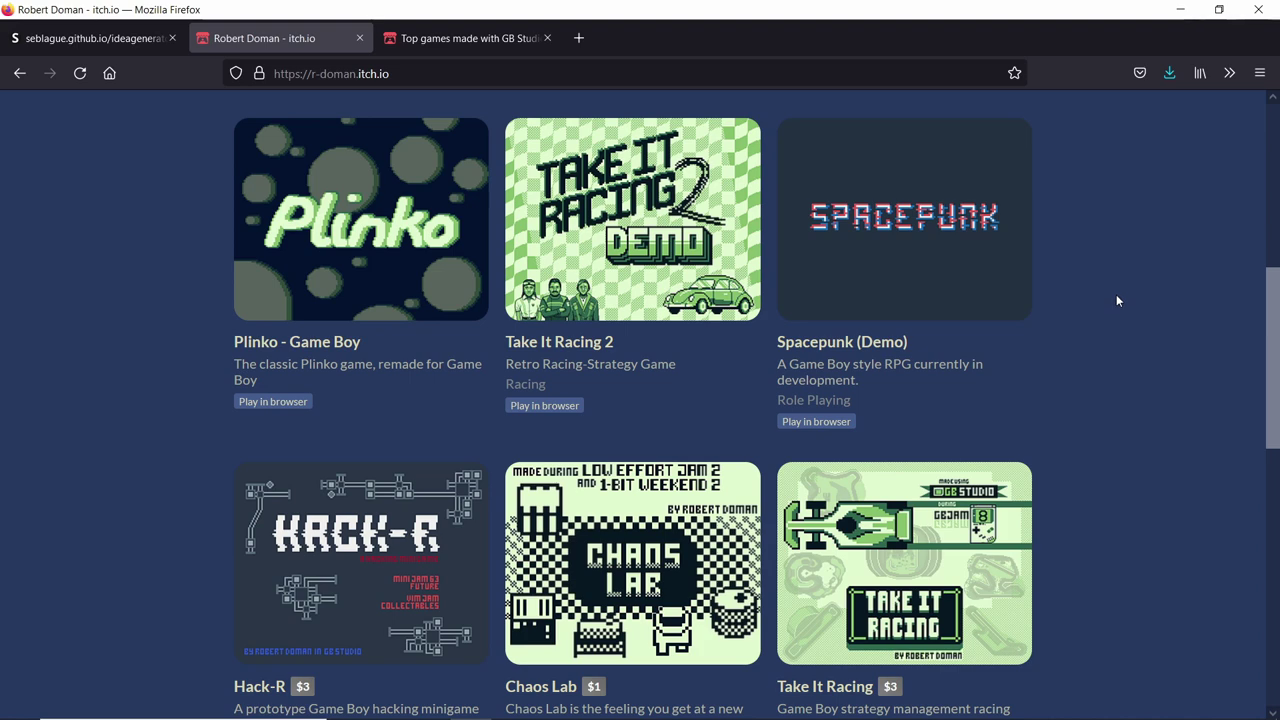
{"action": "scroll", "coordinate": [1160, 245], "scroll_direction": "up", "scroll_amount": 3}
{"action": "scroll", "coordinate": [1178, 230], "scroll_direction": "up", "scroll_amount": 2}
{"action": "scroll", "coordinate": [1178, 230], "scroll_direction": "down", "scroll_amount": 1}
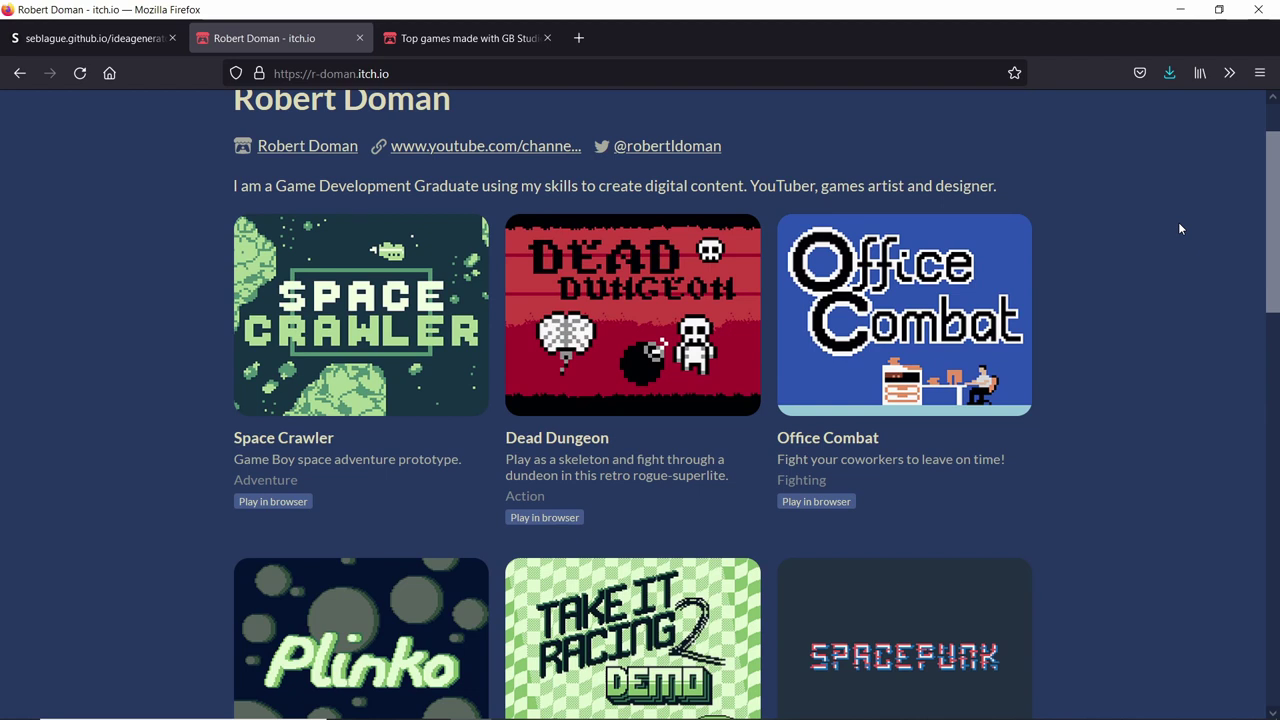
{"action": "scroll", "coordinate": [1191, 214], "scroll_direction": "up", "scroll_amount": 1}
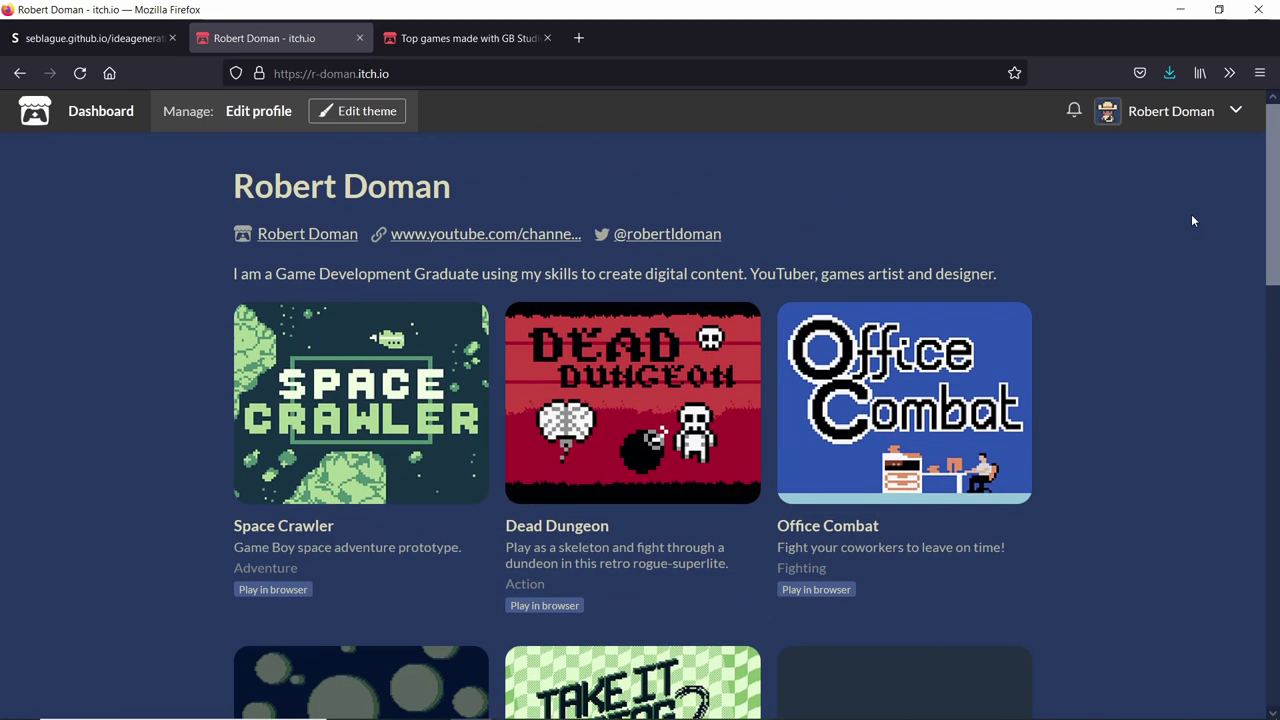
{"action": "scroll", "coordinate": [1191, 214], "scroll_direction": "down", "scroll_amount": 1}
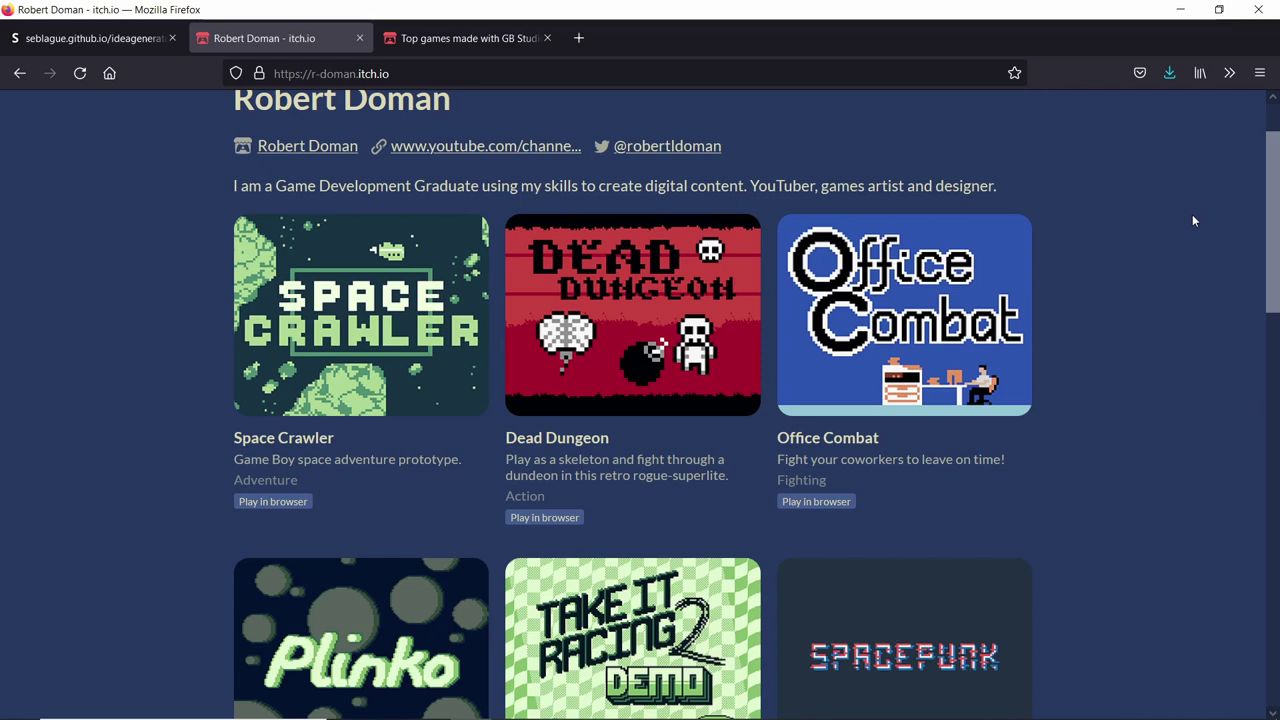
{"action": "scroll", "coordinate": [1192, 214], "scroll_direction": "down", "scroll_amount": 1}
{"action": "scroll", "coordinate": [1192, 214], "scroll_direction": "up", "scroll_amount": 2}
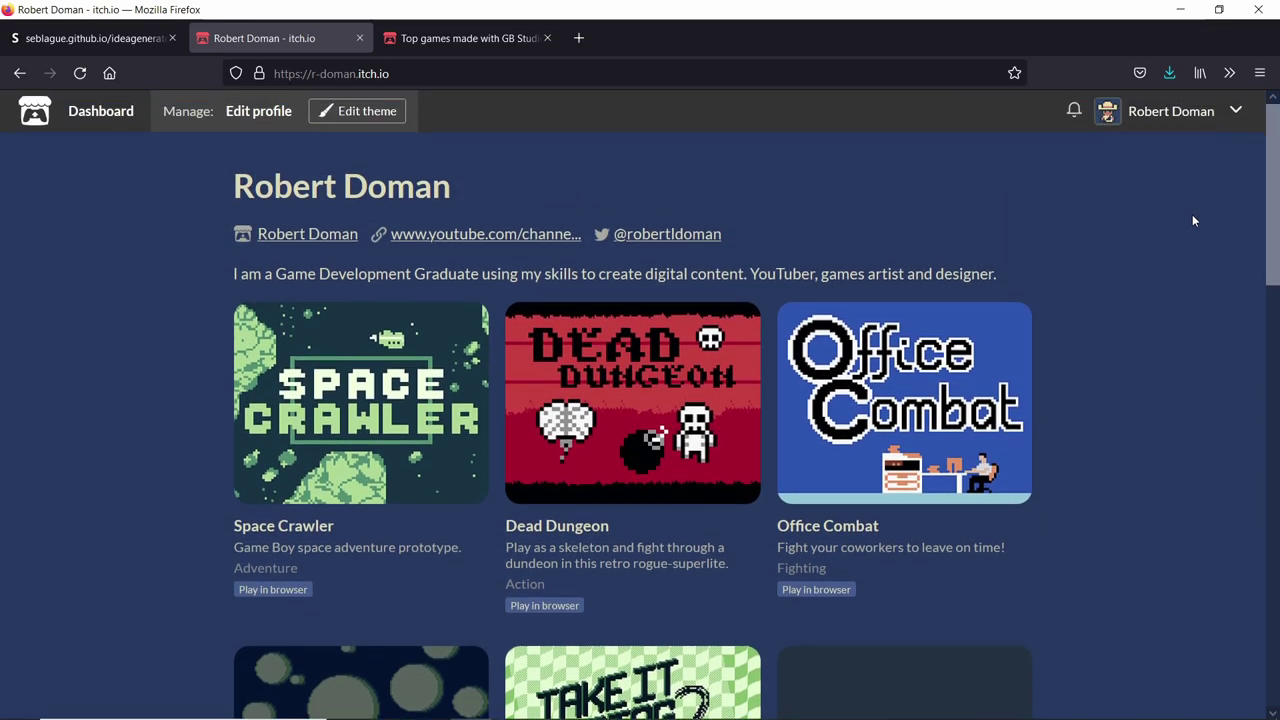
{"action": "scroll", "coordinate": [1192, 214], "scroll_direction": "down", "scroll_amount": 1}
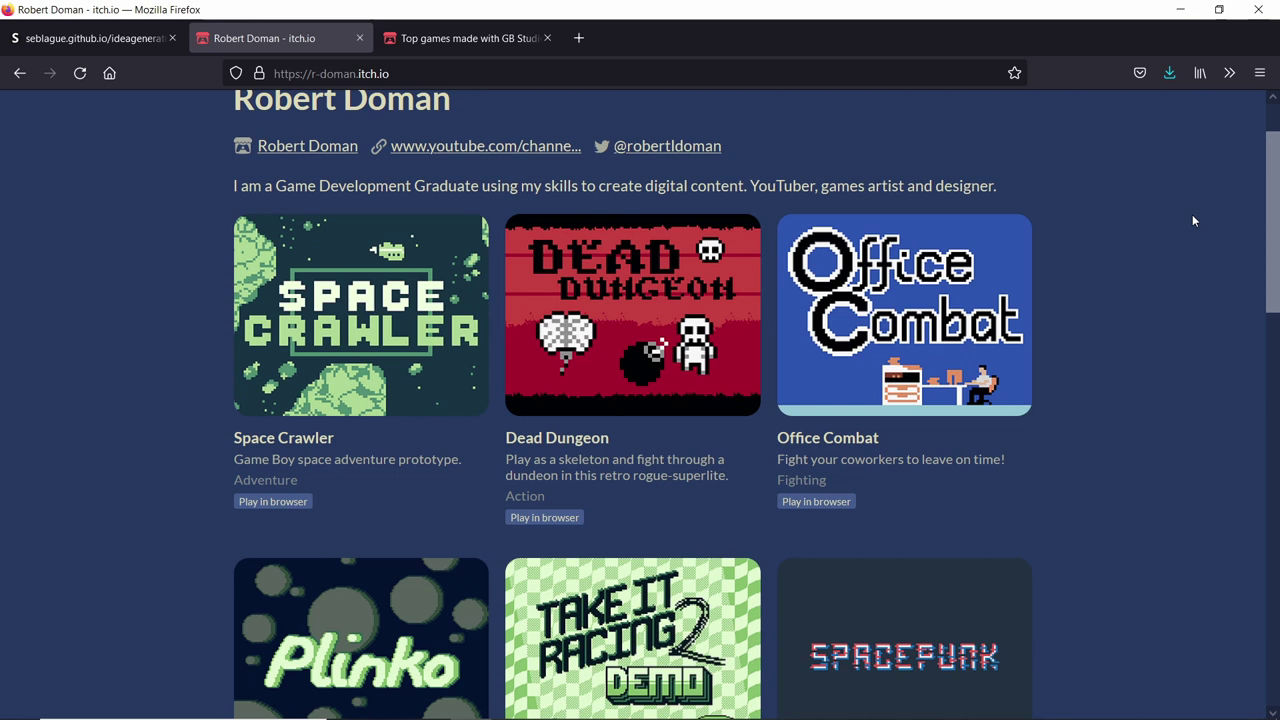
{"action": "scroll", "coordinate": [1192, 220], "scroll_direction": "up", "scroll_amount": 1}
{"action": "scroll", "coordinate": [1193, 221], "scroll_direction": "down", "scroll_amount": 1}
{"action": "scroll", "coordinate": [1193, 221], "scroll_direction": "down", "scroll_amount": 8}
{"action": "scroll", "coordinate": [336, 432], "scroll_direction": "down", "scroll_amount": 5}
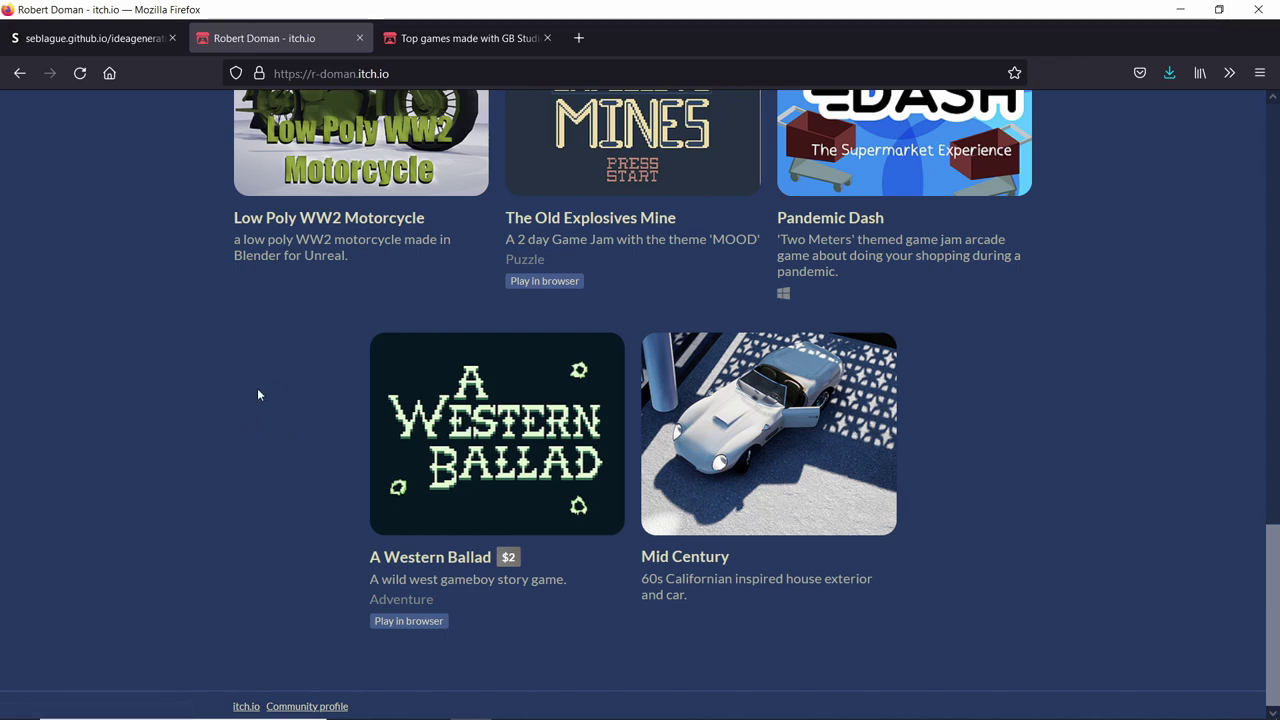
{"action": "scroll", "coordinate": [224, 424], "scroll_direction": "up", "scroll_amount": 3}
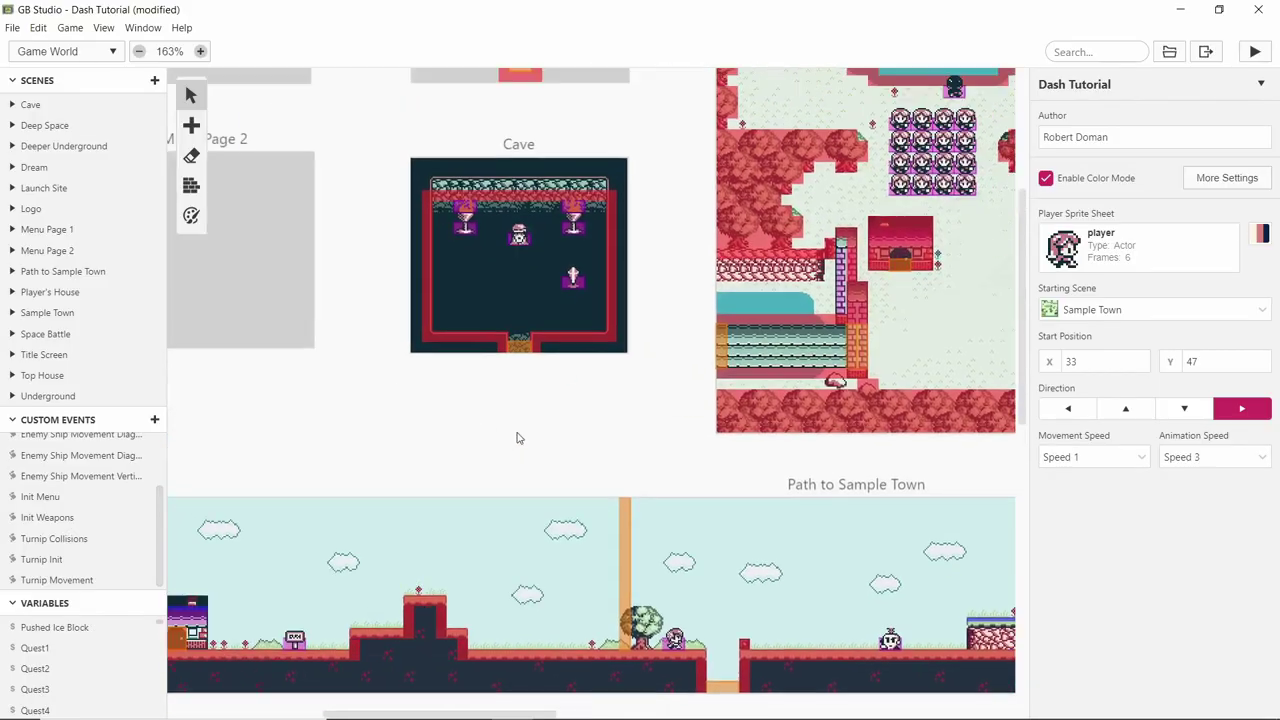
- Return to GB Studio, survey the menu, Player's House and Space Battle scenes, and inspect the Cave's torch and Sage actors
{"action": "scroll", "coordinate": [517, 437], "scroll_direction": "up", "scroll_amount": 2}
{"action": "scroll", "coordinate": [450, 445], "scroll_direction": "left", "scroll_amount": 10}
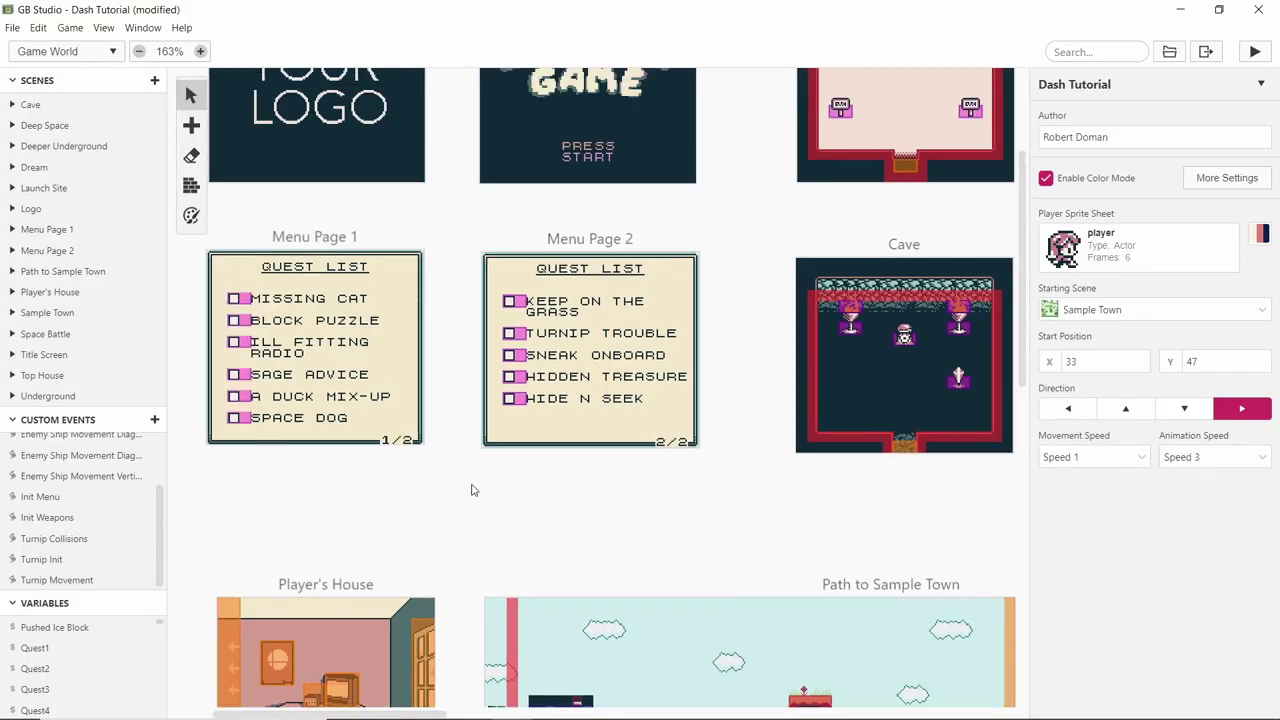
{"action": "scroll", "coordinate": [460, 432], "scroll_direction": "down", "scroll_amount": 6}
{"action": "scroll", "coordinate": [460, 432], "scroll_direction": "right", "scroll_amount": 2}
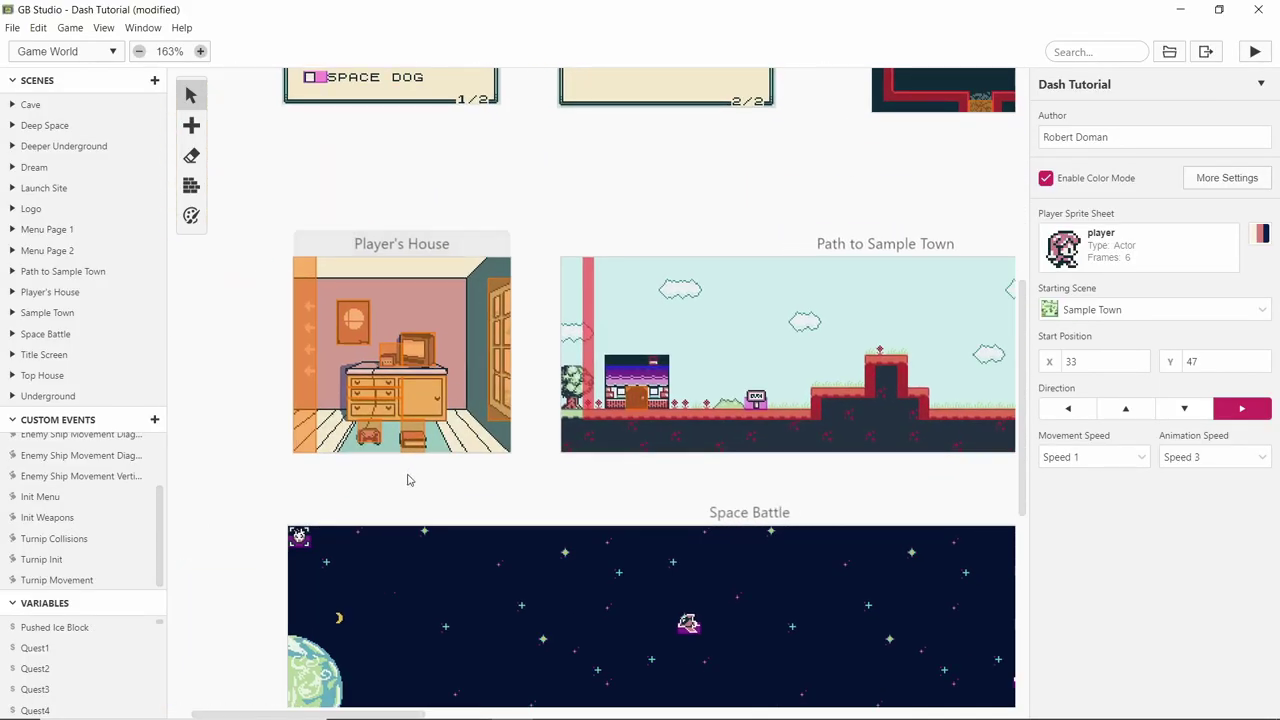
{"action": "scroll", "coordinate": [420, 480], "scroll_direction": "up", "scroll_amount": 6}
{"action": "left_click", "coordinate": [690, 345]}
{"action": "left_click", "coordinate": [918, 316]}
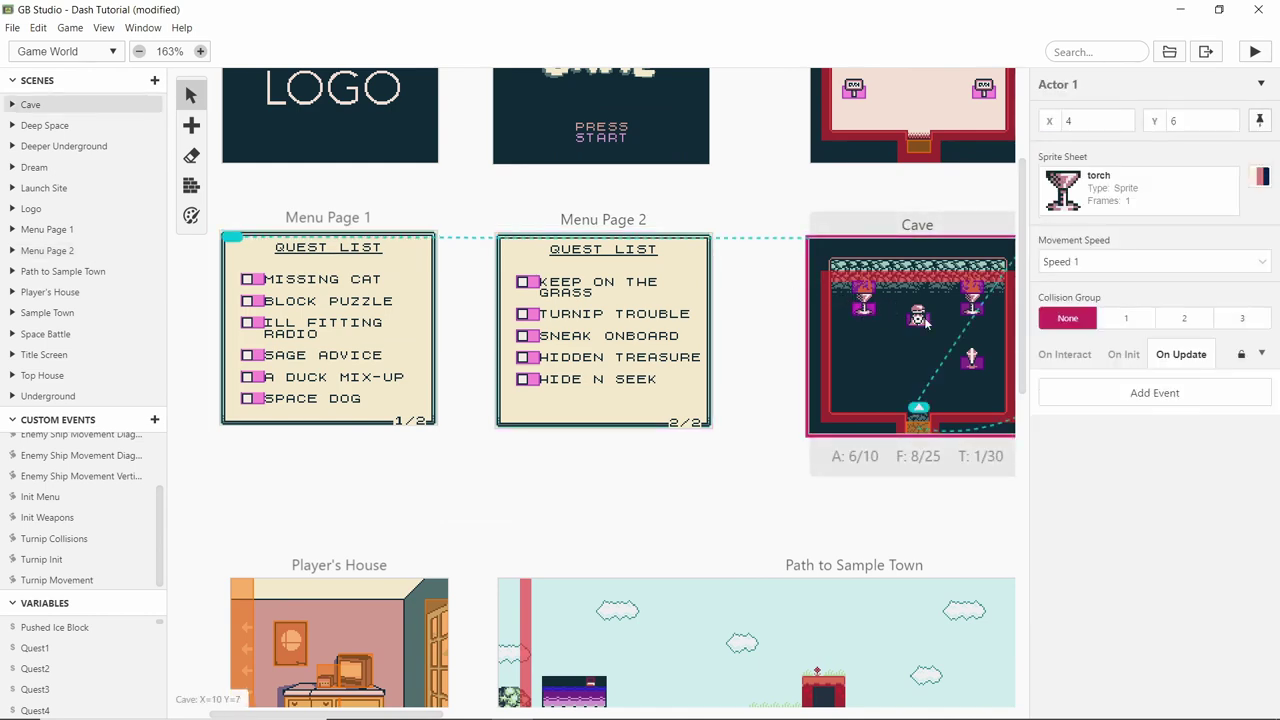
{"action": "scroll", "coordinate": [797, 250], "scroll_direction": "up", "scroll_amount": 3}
{"action": "scroll", "coordinate": [571, 357], "scroll_direction": "right", "scroll_amount": 5}
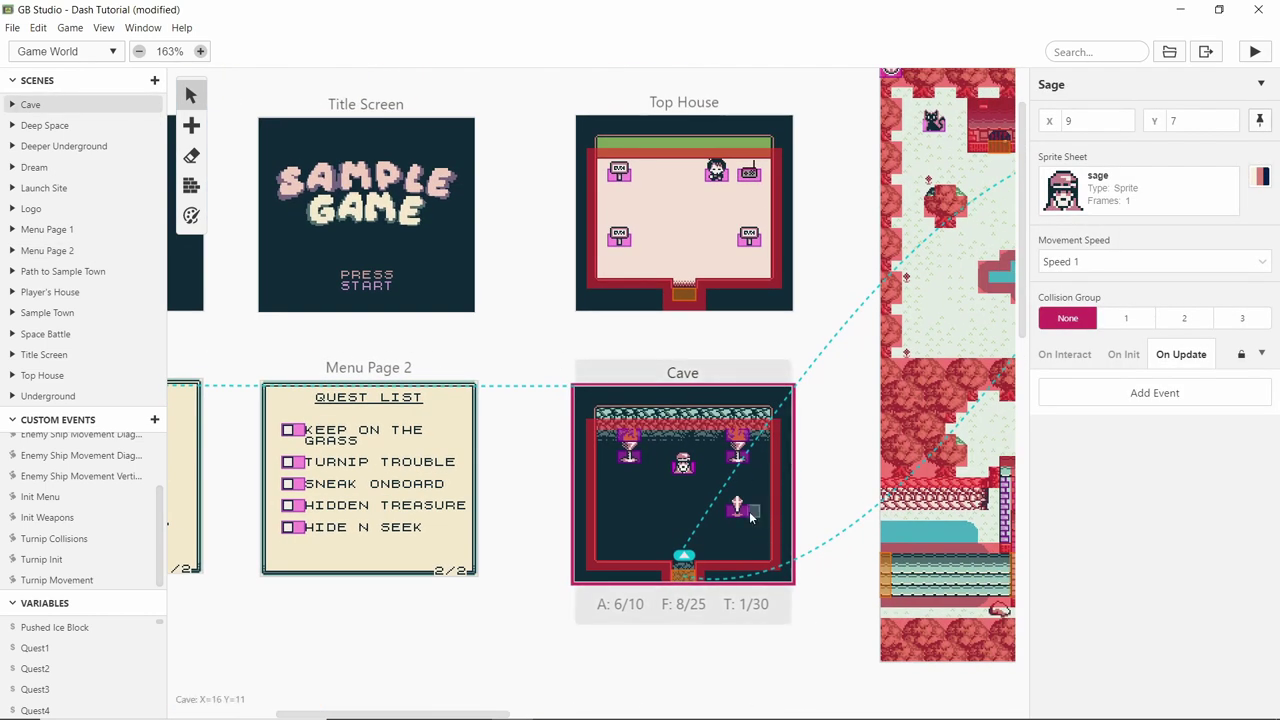
{"action": "scroll", "coordinate": [749, 511], "scroll_direction": "up", "scroll_amount": 2}
{"action": "scroll", "coordinate": [749, 511], "scroll_direction": "right", "scroll_amount": 3}
- Copy the Cave's Save Point actor into the Top House scene at X 8, Y 9, and deselect it
{"action": "left_click", "coordinate": [599, 588]}
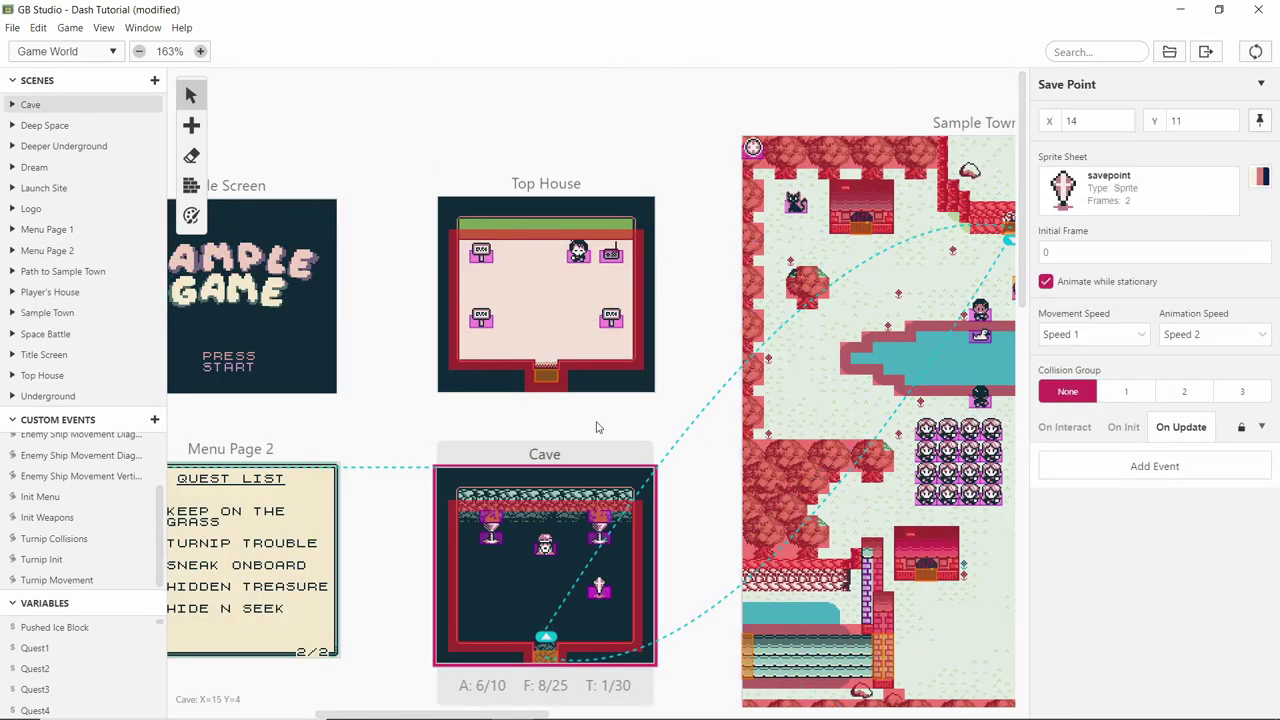
{"action": "key", "text": "a"}
{"action": "left_click", "coordinate": [535, 293]}
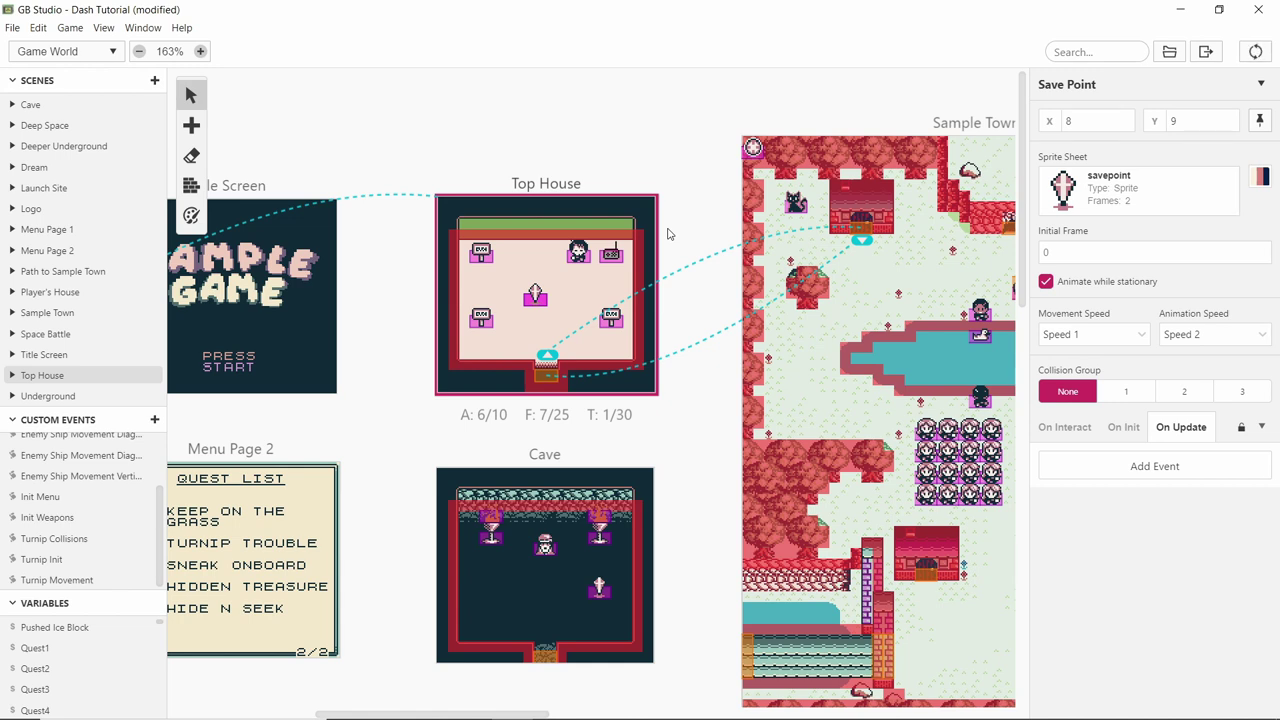
{"action": "left_click", "coordinate": [688, 283]}
{"action": "scroll", "coordinate": [688, 280], "scroll_direction": "down", "scroll_amount": 1}
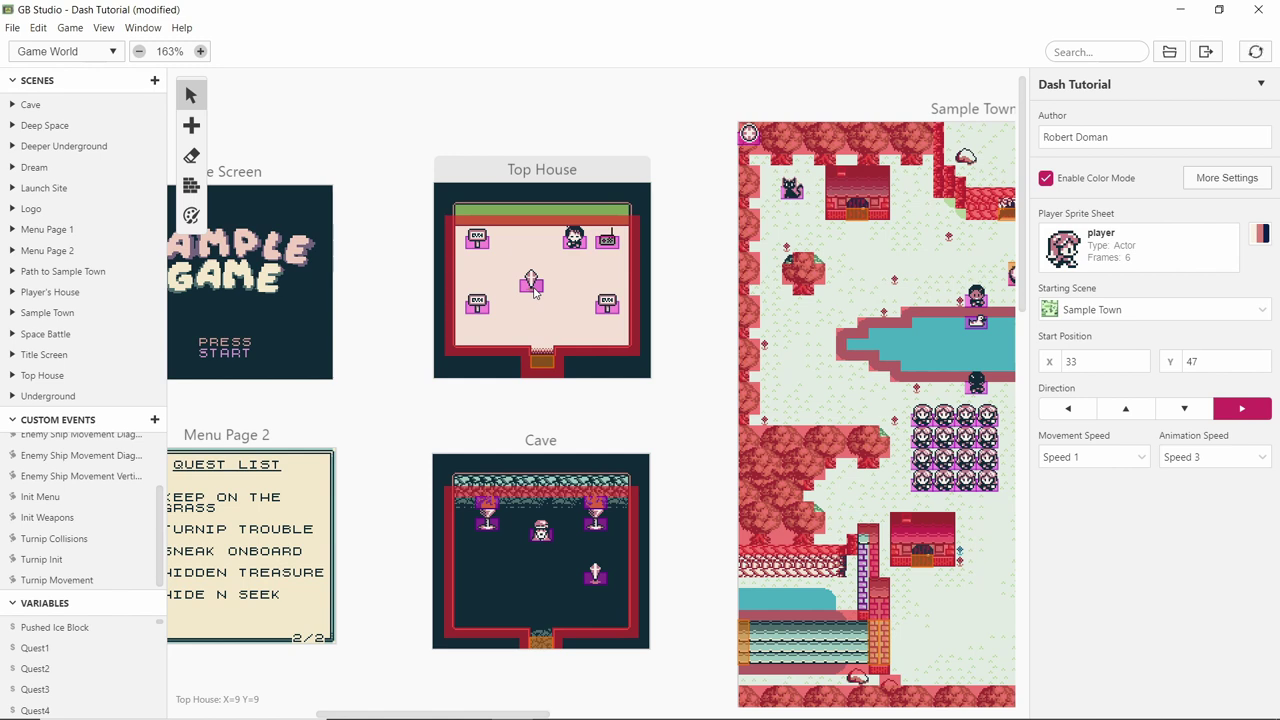
{"action": "scroll", "coordinate": [676, 356], "scroll_direction": "down", "scroll_amount": 1}
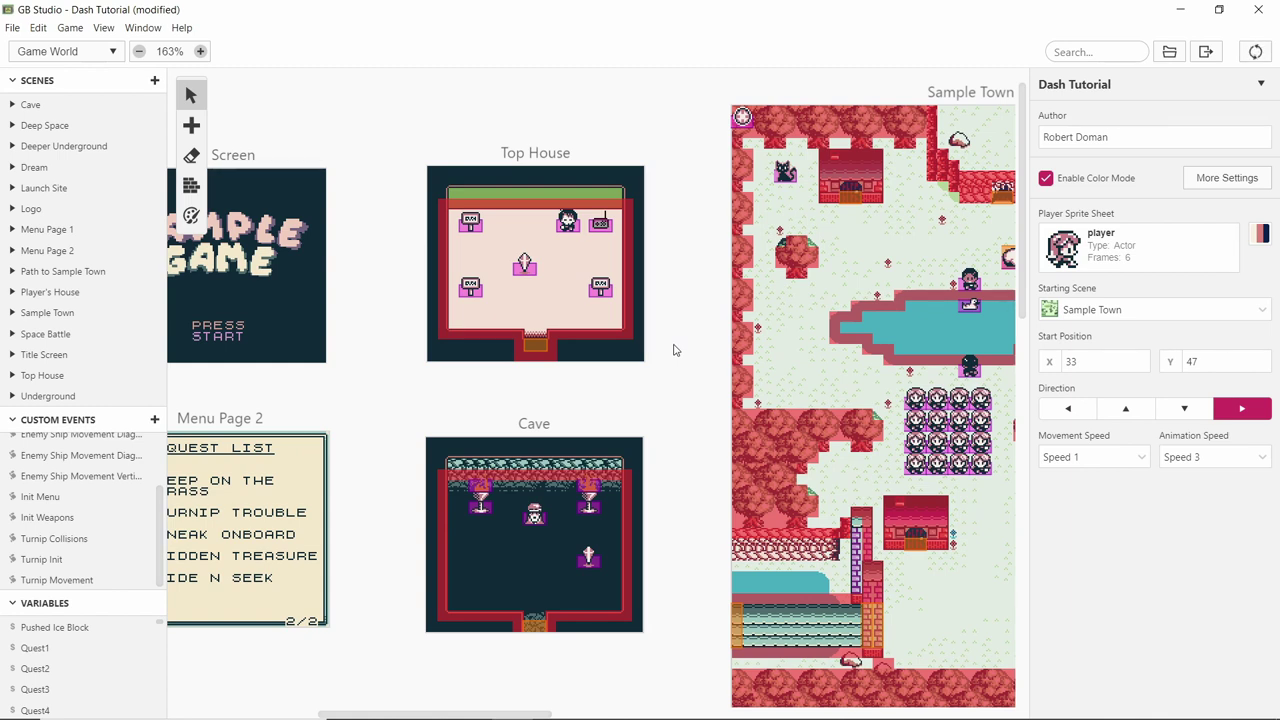
- Switch to the browser's game idea generator, read the idea on display and generate six more ideas
{"action": "key", "text": "alt+Tab"}
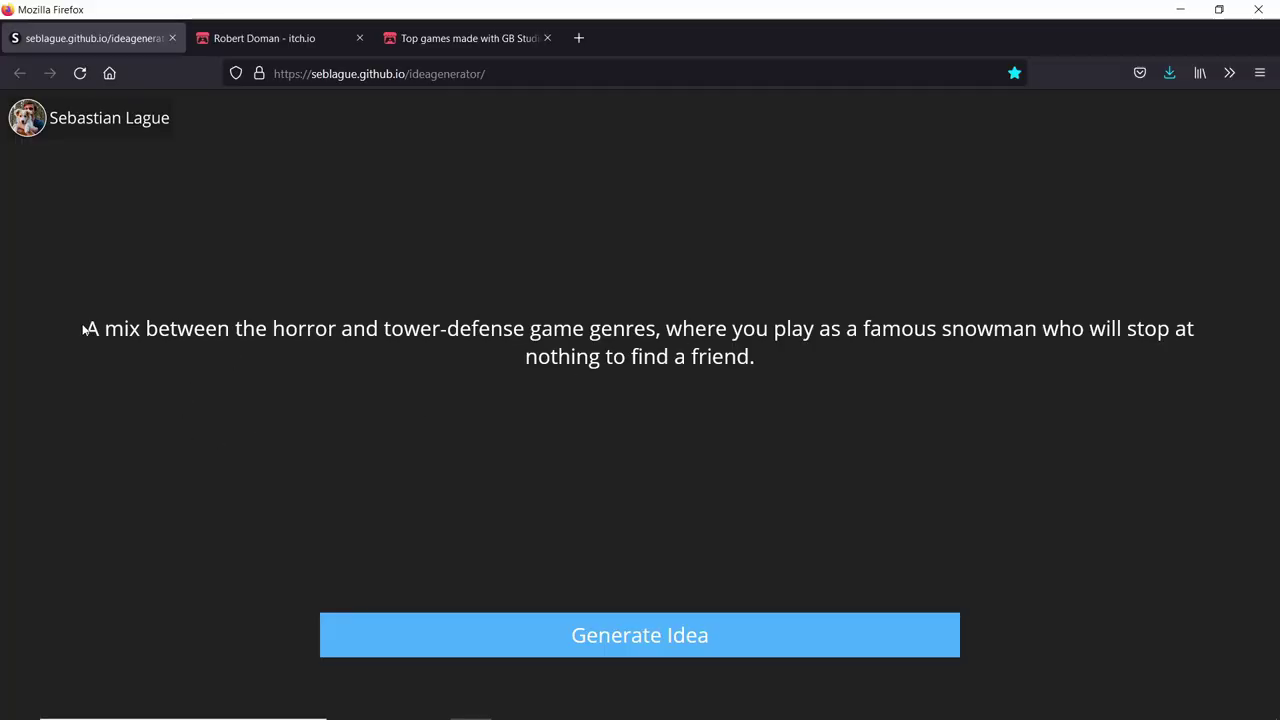
{"action": "left_click_drag", "start_coordinate": [86, 329], "coordinate": [851, 334]}
{"action": "left_click", "coordinate": [918, 352]}
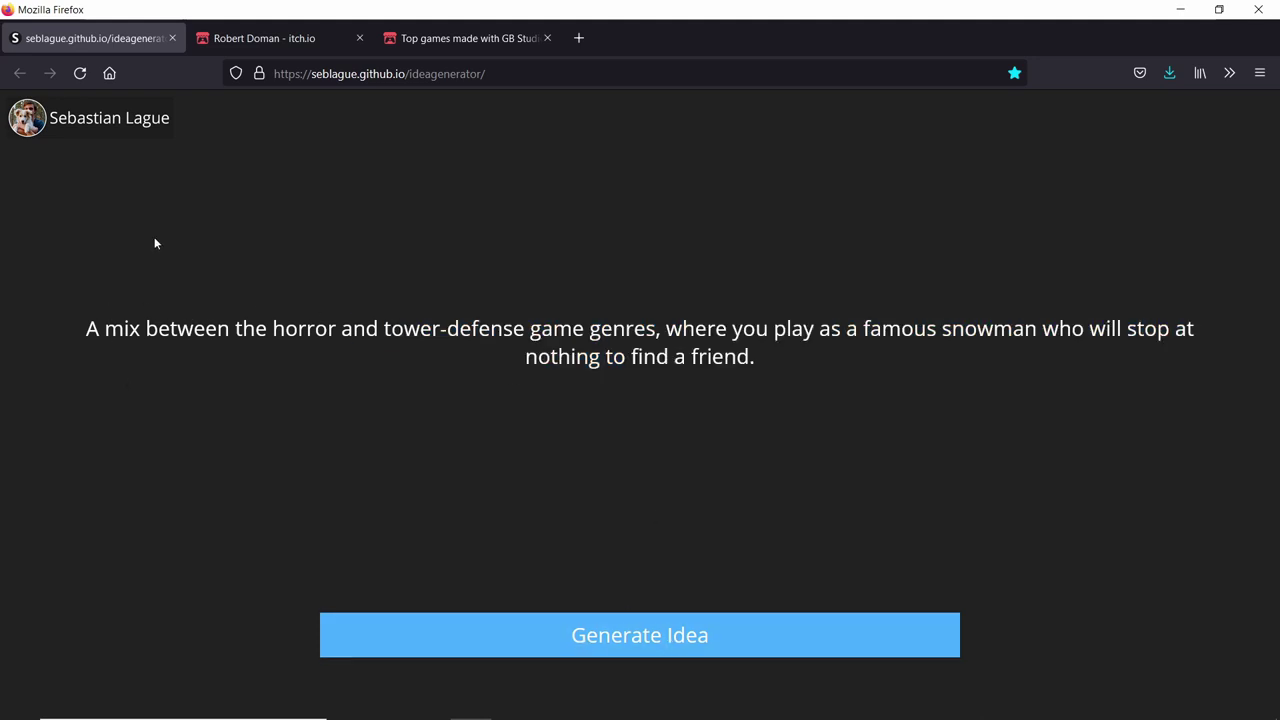
{"action": "left_click", "coordinate": [645, 640]}
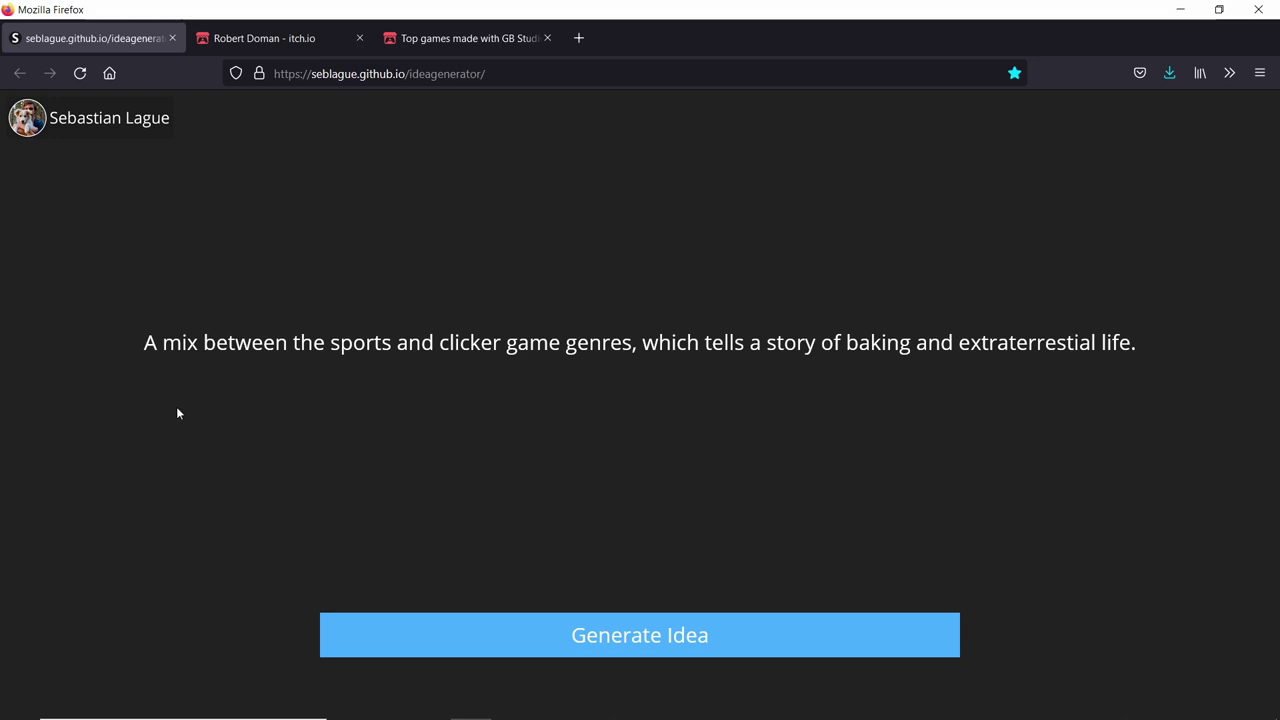
{"action": "left_click", "coordinate": [575, 634]}
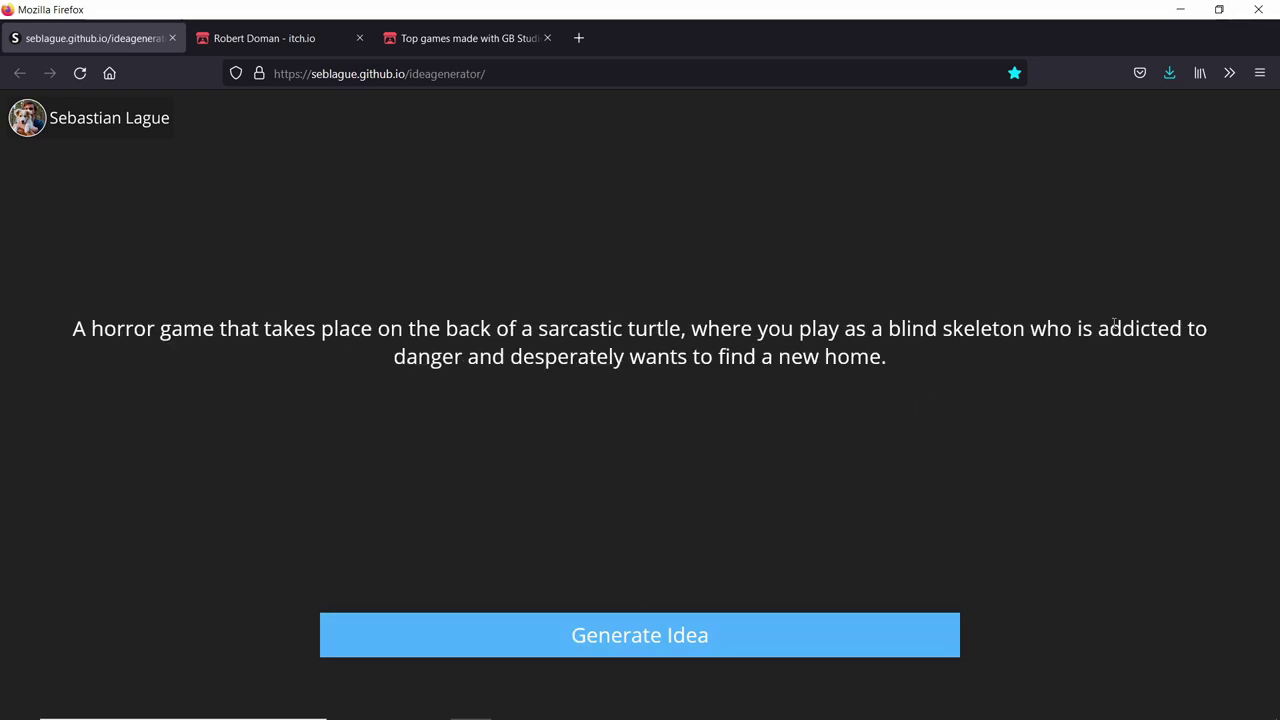
{"action": "left_click", "coordinate": [466, 650]}
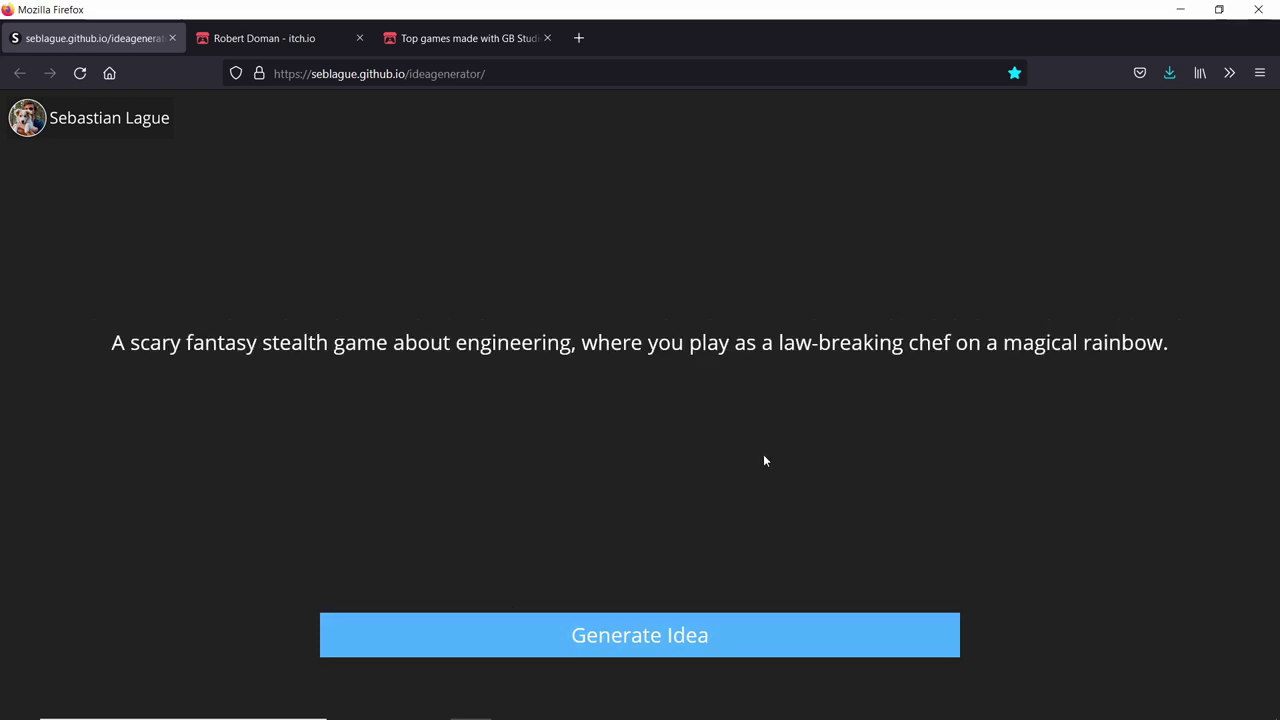
{"action": "left_click", "coordinate": [704, 652]}
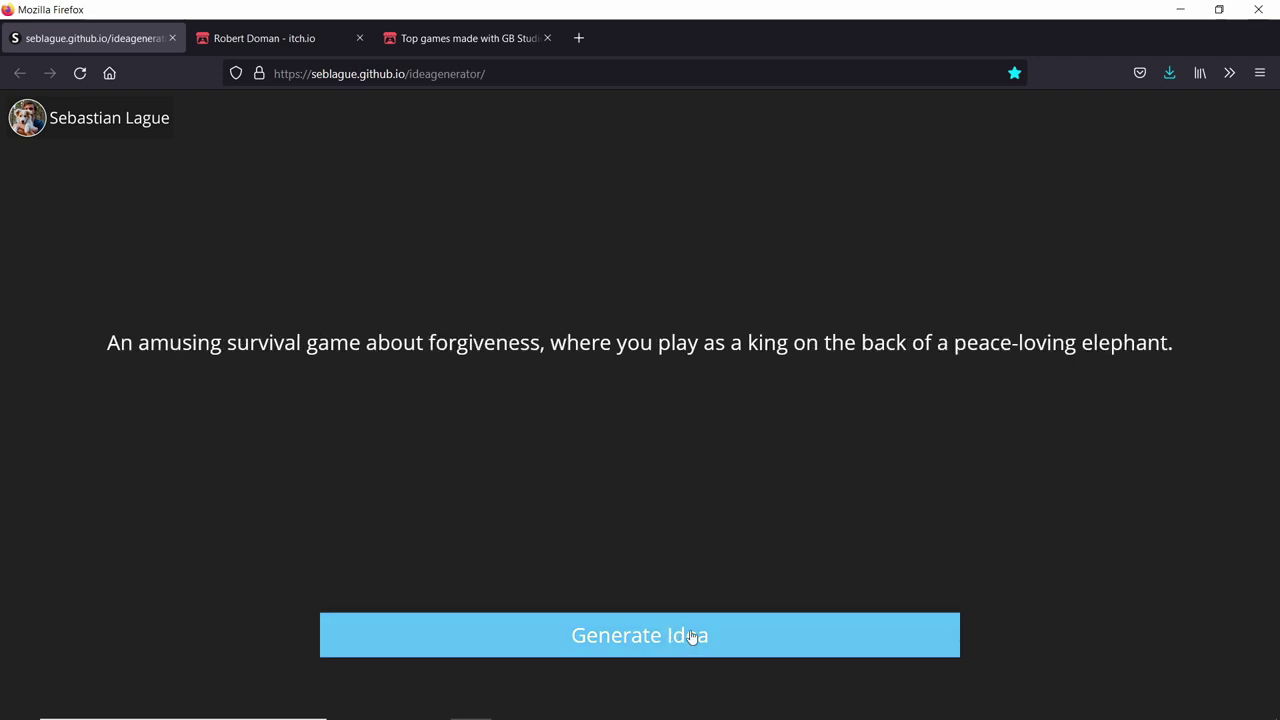
{"action": "left_click", "coordinate": [704, 637]}
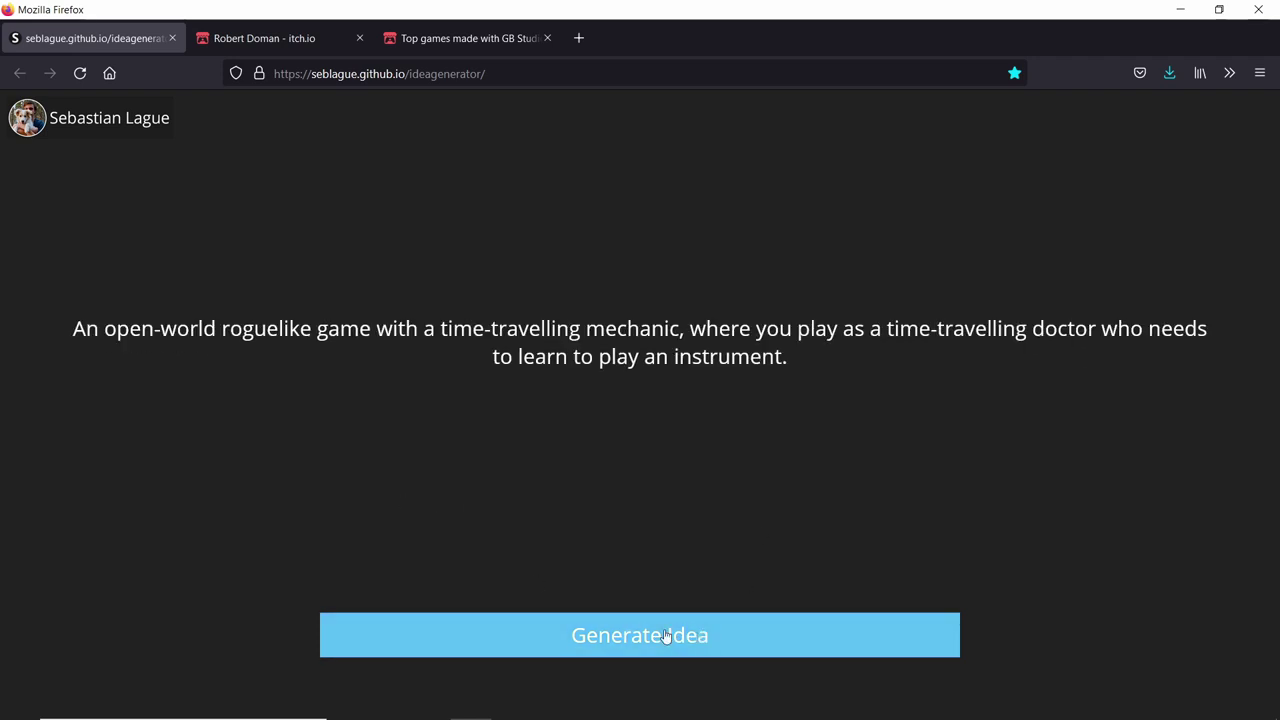
{"action": "left_click", "coordinate": [633, 637]}
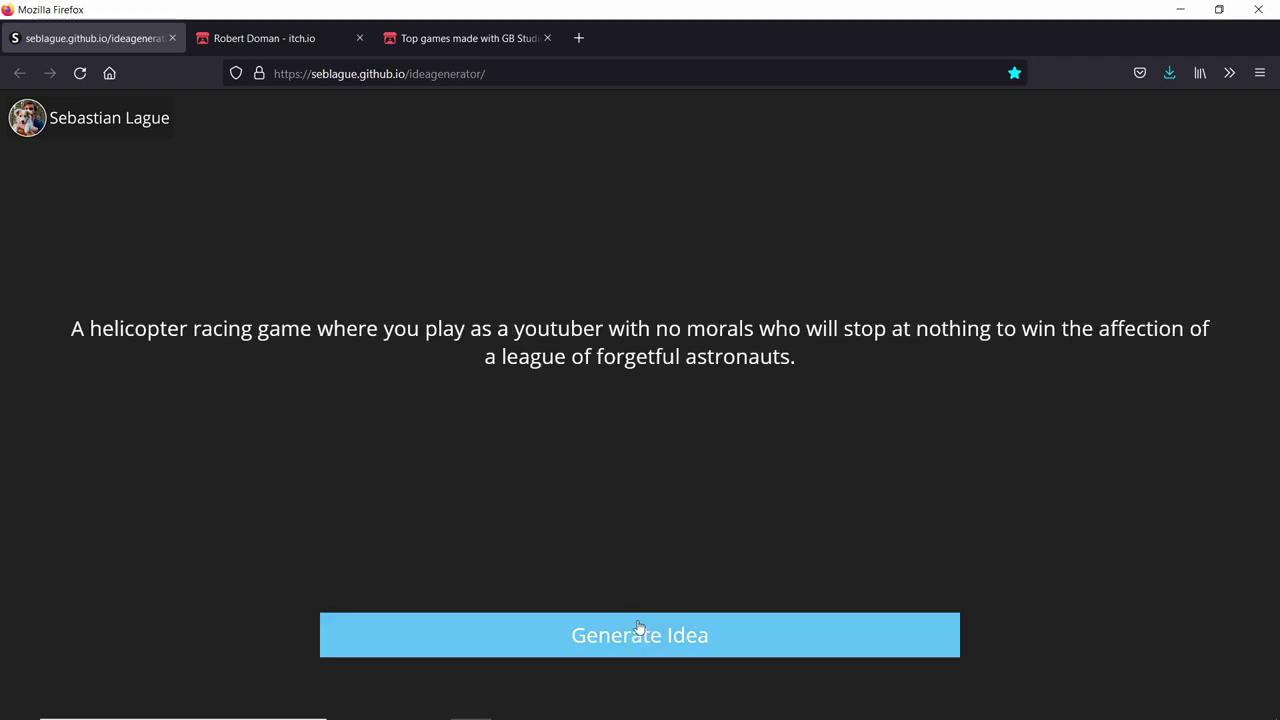
- Cycle rapidly through about twenty more random game ideas
{"action": "left_click", "coordinate": [530, 635]}
{"action": "left_click", "coordinate": [534, 637]}
{"action": "left_click", "coordinate": [534, 637]}
{"action": "left_click", "coordinate": [534, 637]}
{"action": "left_click", "coordinate": [534, 637]}
{"action": "left_click", "coordinate": [535, 637]}
{"action": "left_click", "coordinate": [535, 637]}
{"action": "left_click", "coordinate": [535, 637]}
{"action": "left_click", "coordinate": [536, 637]}
{"action": "left_click", "coordinate": [537, 636]}
{"action": "left_click", "coordinate": [537, 636]}
{"action": "left_click", "coordinate": [537, 636]}
{"action": "left_click", "coordinate": [537, 636]}
{"action": "left_click", "coordinate": [537, 636]}
{"action": "left_click", "coordinate": [537, 636]}
{"action": "left_click", "coordinate": [537, 636]}
{"action": "left_click", "coordinate": [537, 636]}
{"action": "left_click", "coordinate": [537, 636]}
{"action": "left_click", "coordinate": [537, 636]}
{"action": "left_click", "coordinate": [537, 636]}
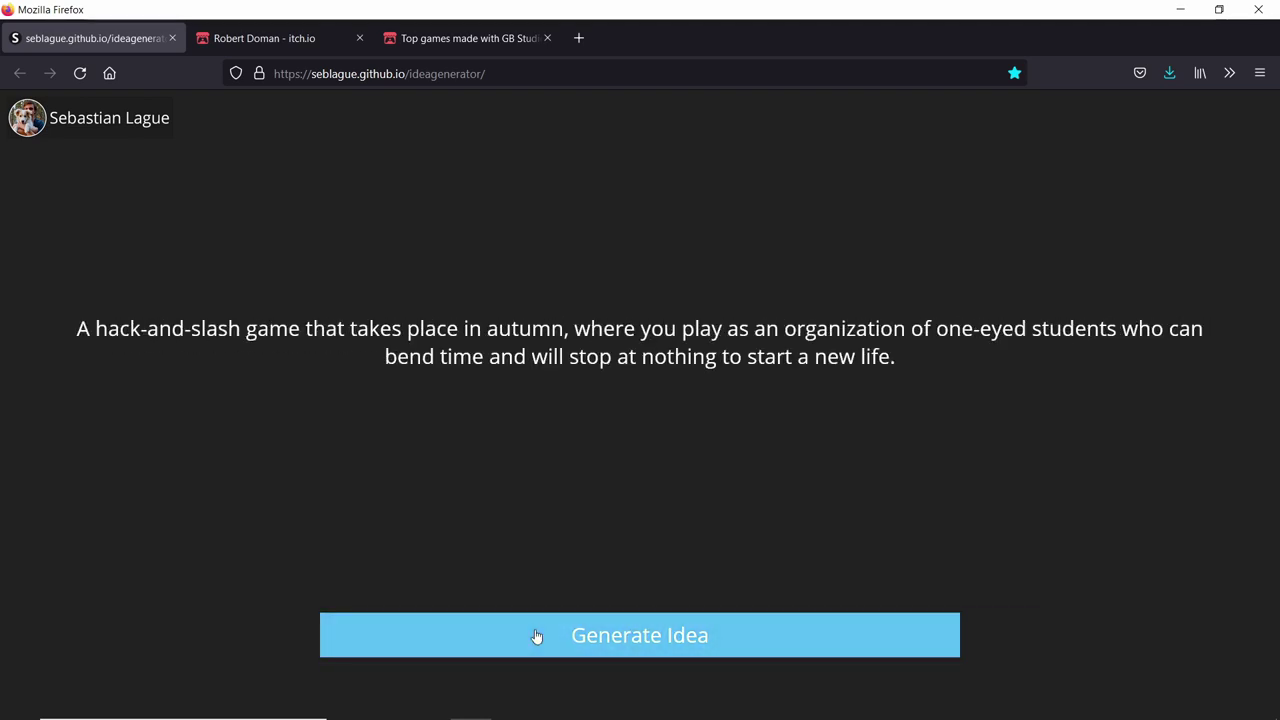
- Generate six further game ideas one at a time, reading each one
{"action": "left_click", "coordinate": [535, 636]}
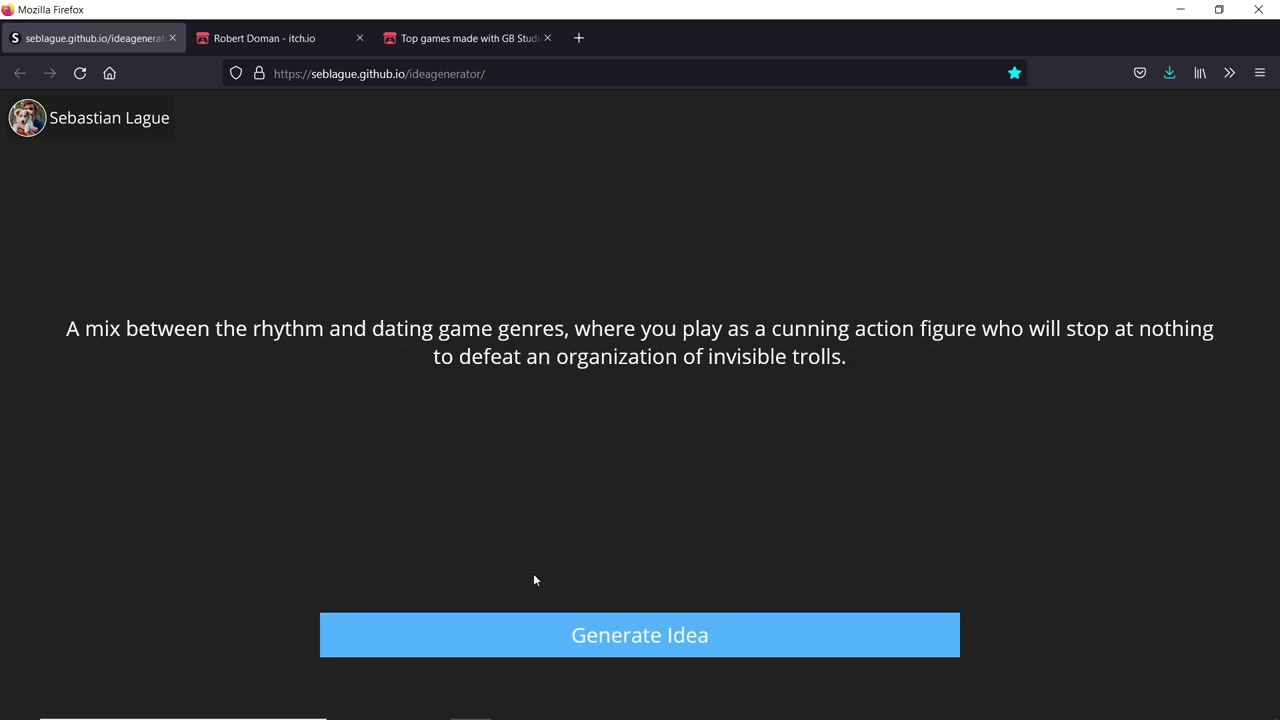
{"action": "left_click", "coordinate": [520, 625]}
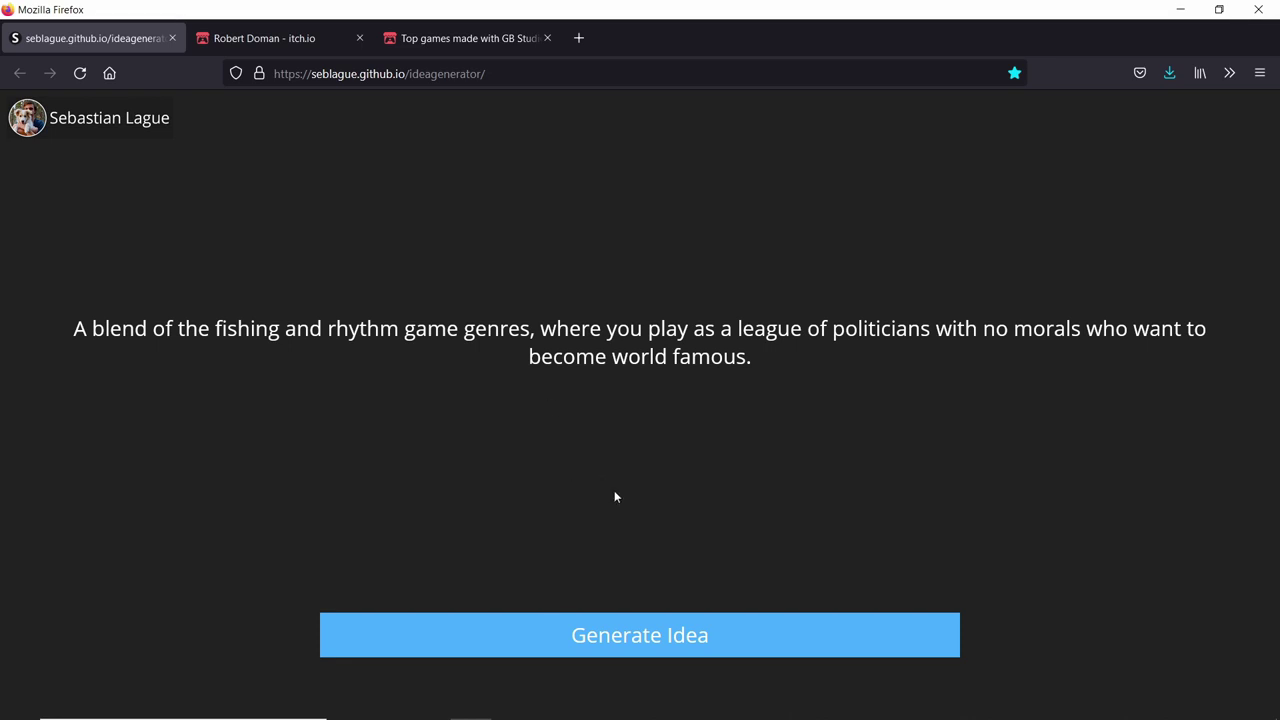
{"action": "left_click", "coordinate": [522, 634]}
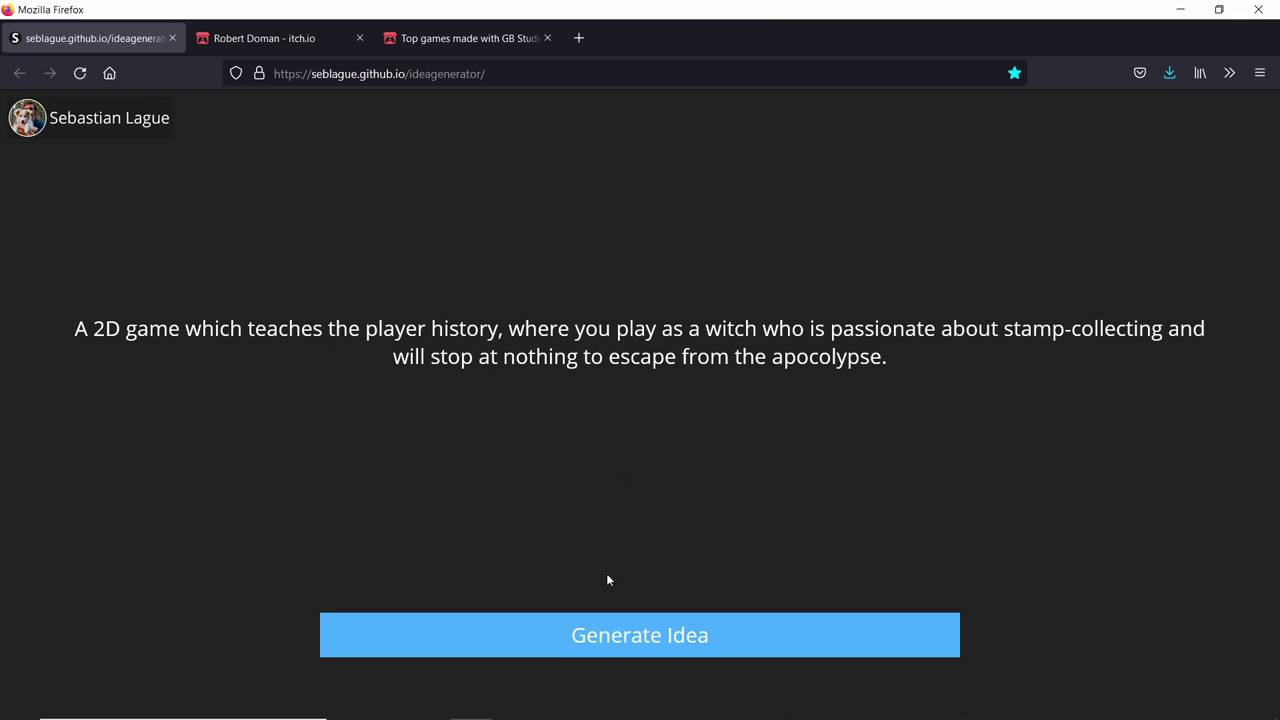
{"action": "left_click", "coordinate": [608, 642]}
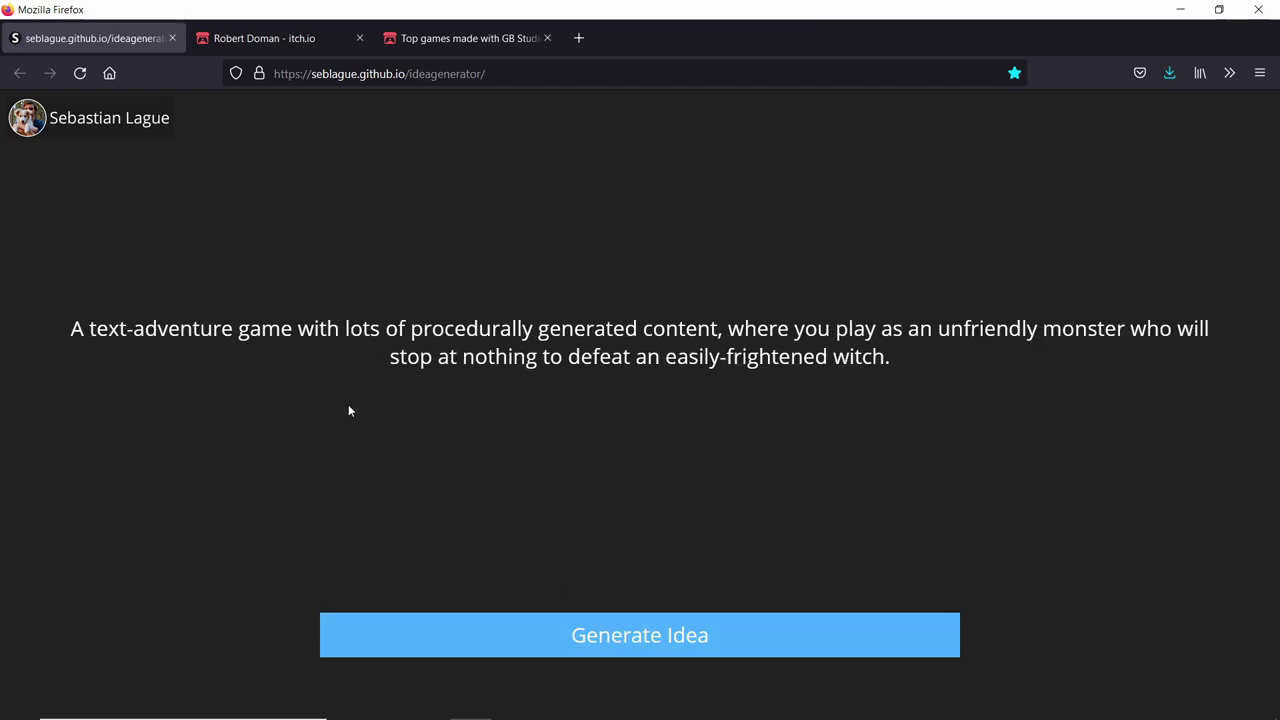
{"action": "left_click", "coordinate": [733, 650]}
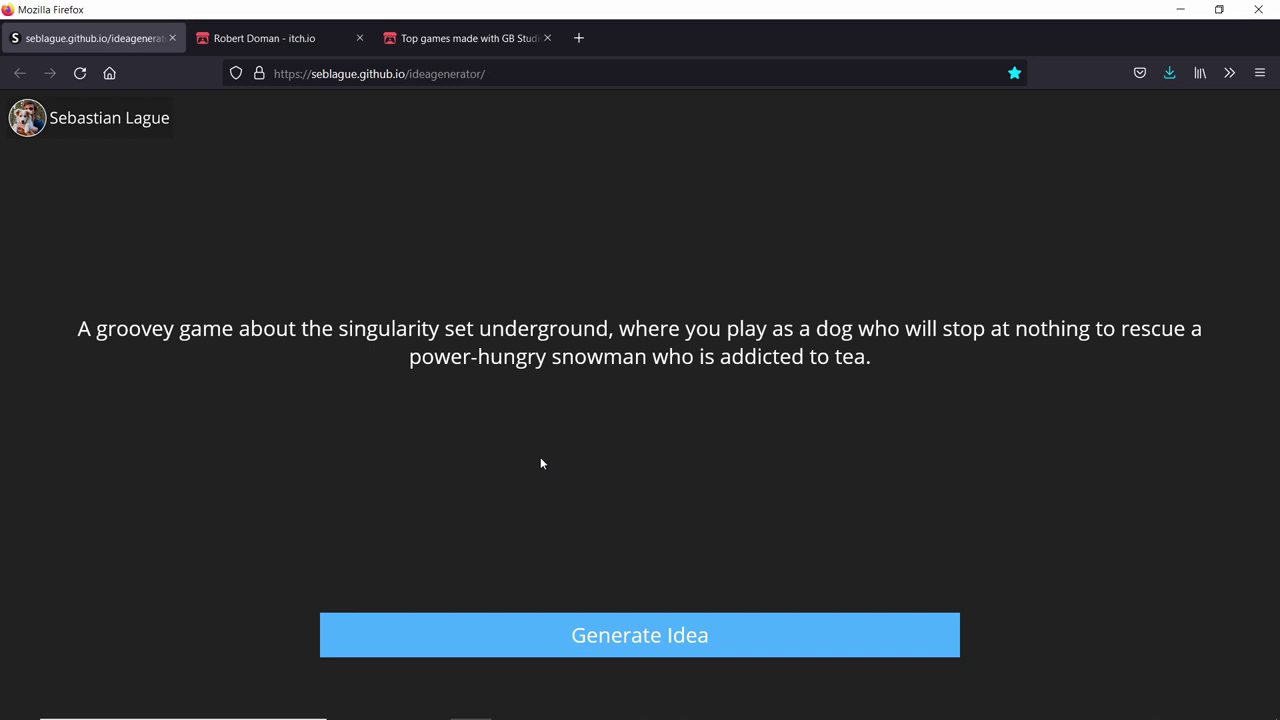
{"action": "left_click", "coordinate": [450, 636]}
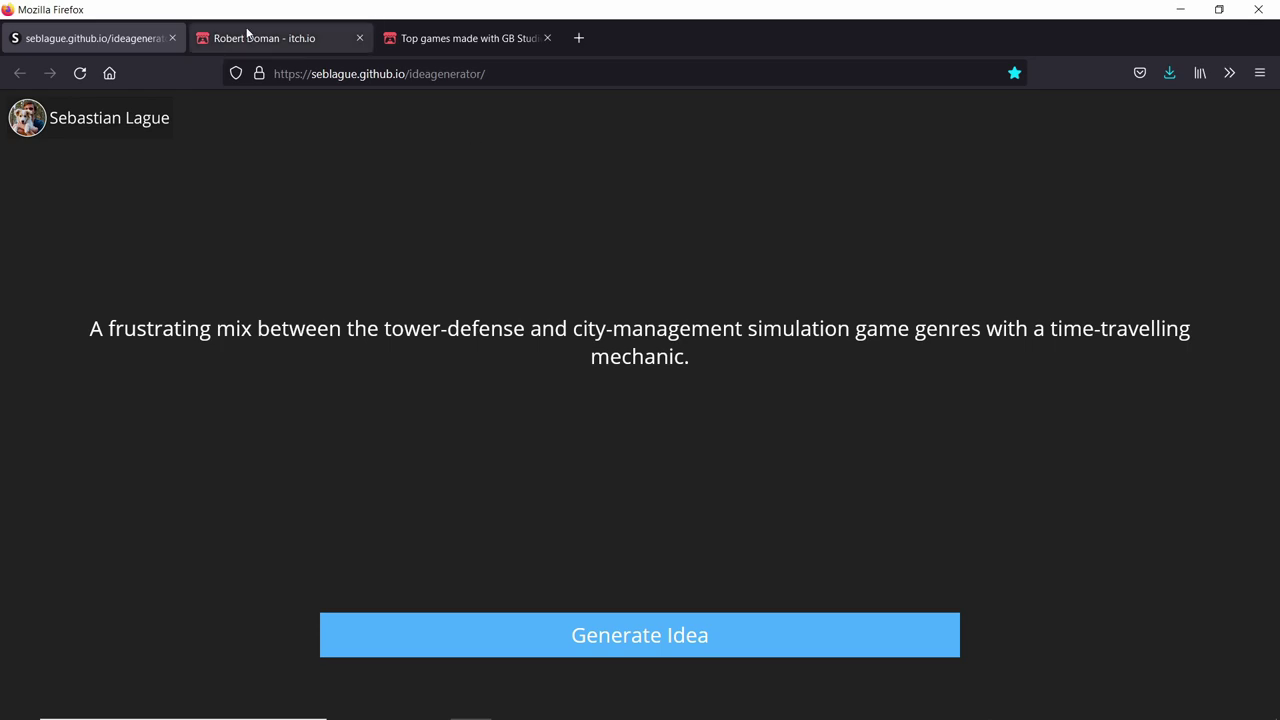
- Switch to the itch.io listing of top games made with GB Studio and browse it from Disco Elysium down to Office Combat
{"action": "left_click", "coordinate": [477, 40]}
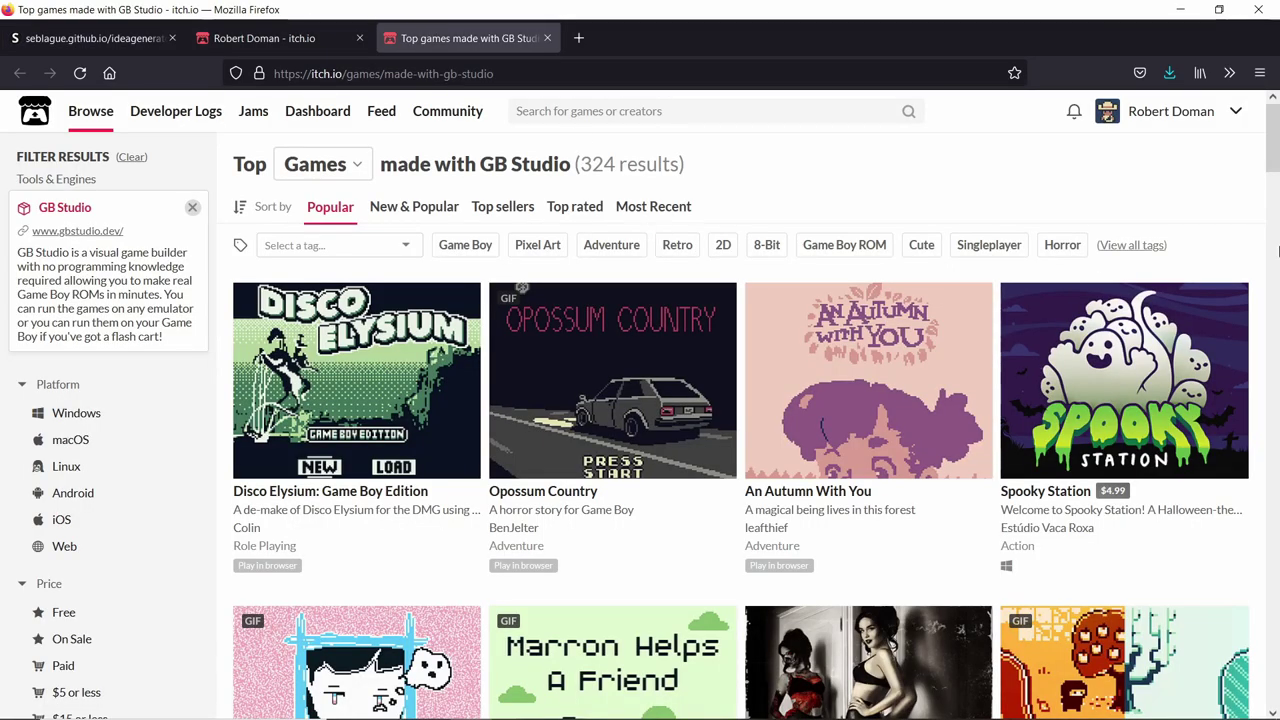
{"action": "scroll", "coordinate": [400, 330], "scroll_direction": "down", "scroll_amount": 3}
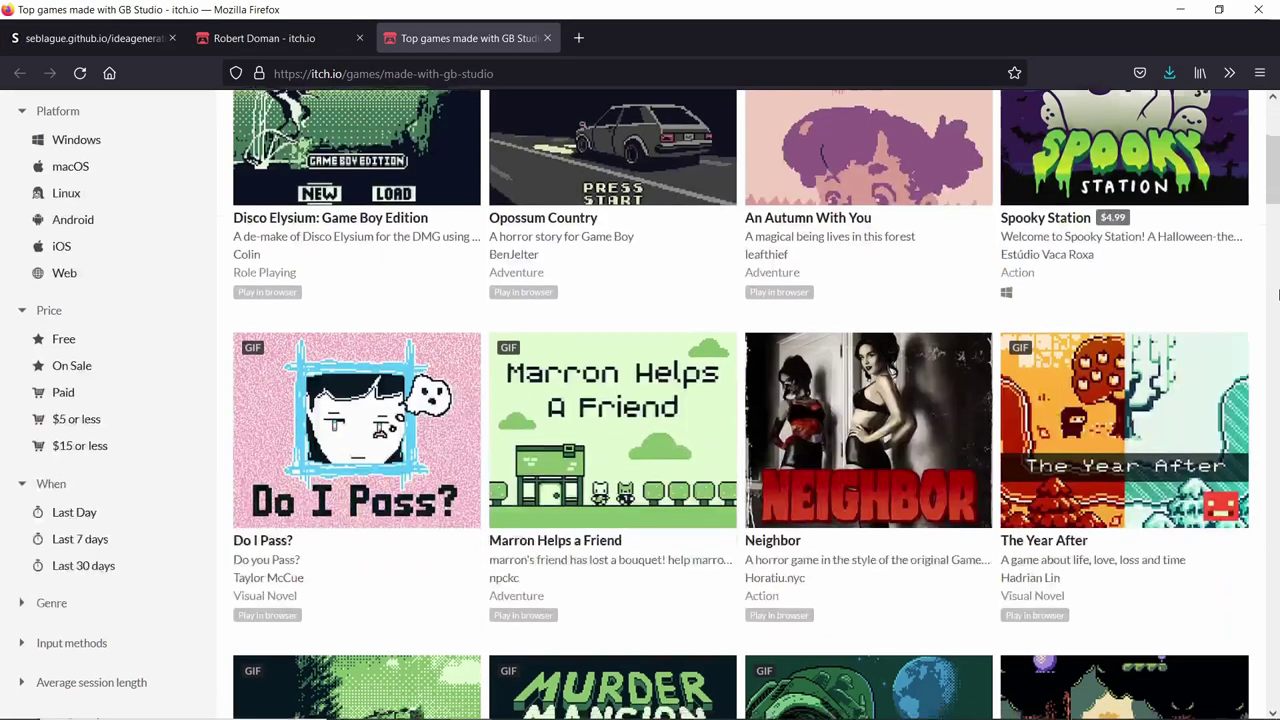
{"action": "scroll", "coordinate": [1270, 300], "scroll_direction": "up", "scroll_amount": 5}
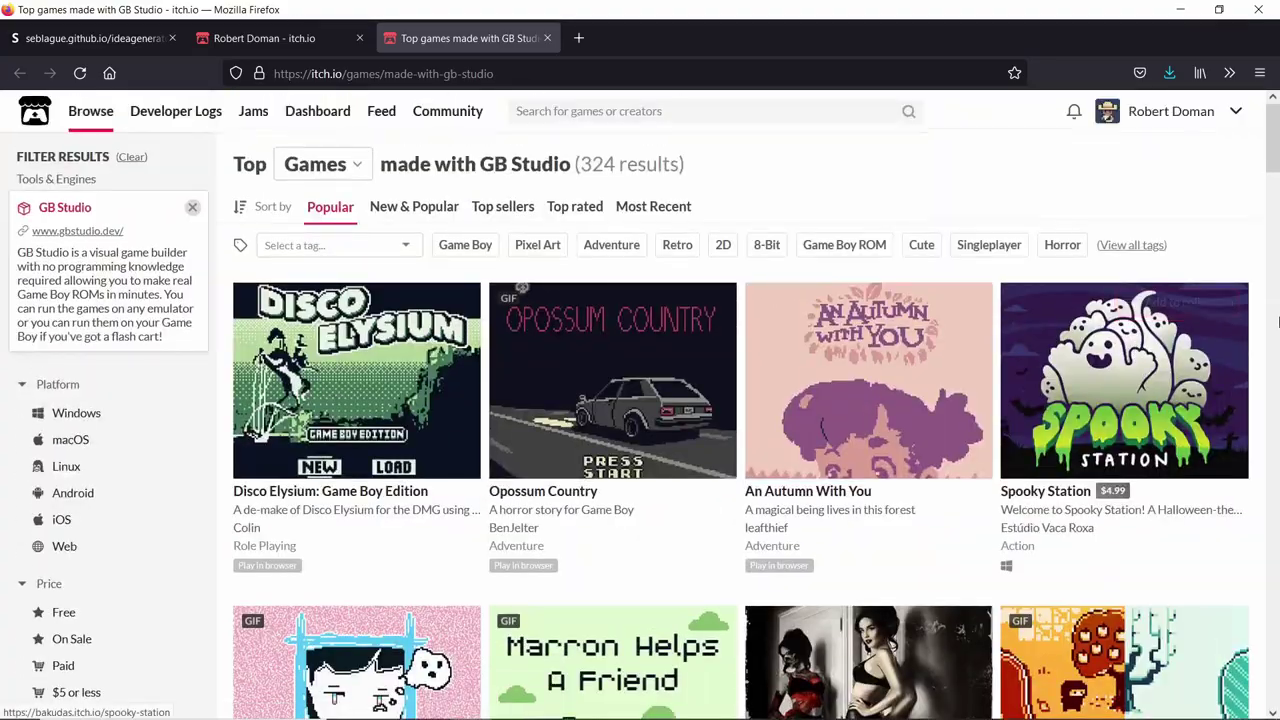
{"action": "scroll", "coordinate": [736, 370], "scroll_direction": "down", "scroll_amount": 7}
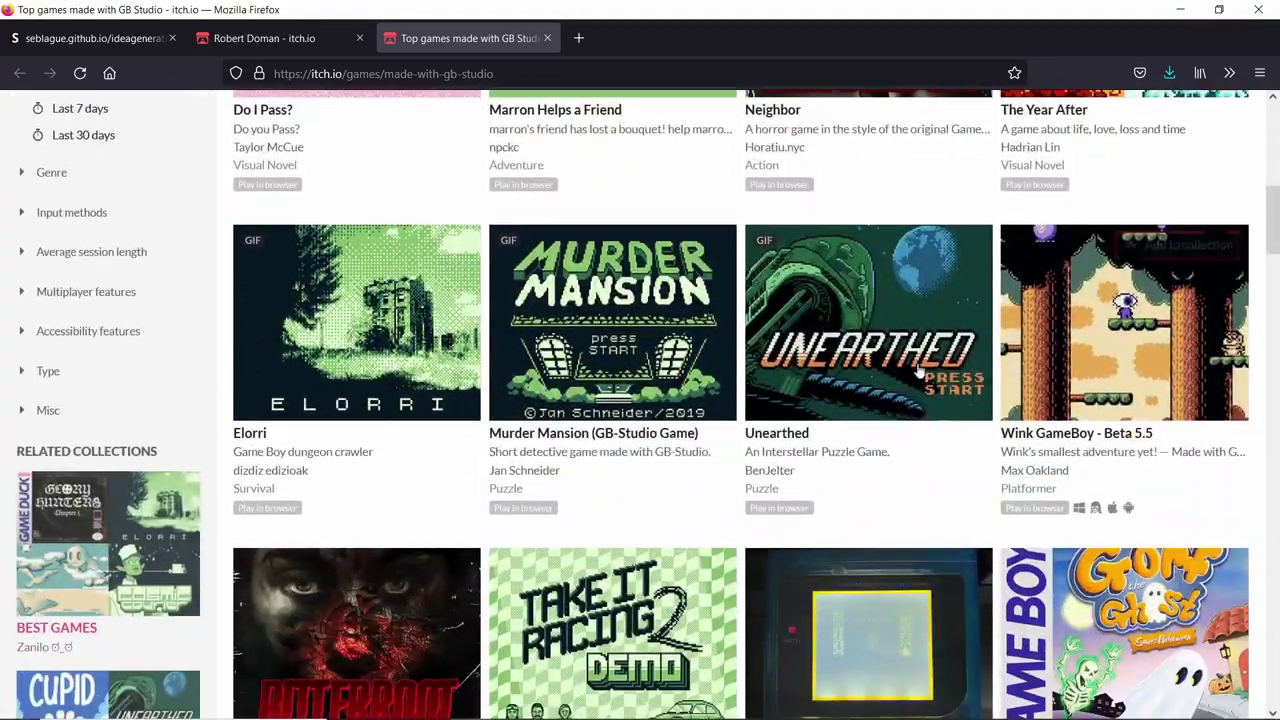
{"action": "scroll", "coordinate": [736, 370], "scroll_direction": "down", "scroll_amount": 4}
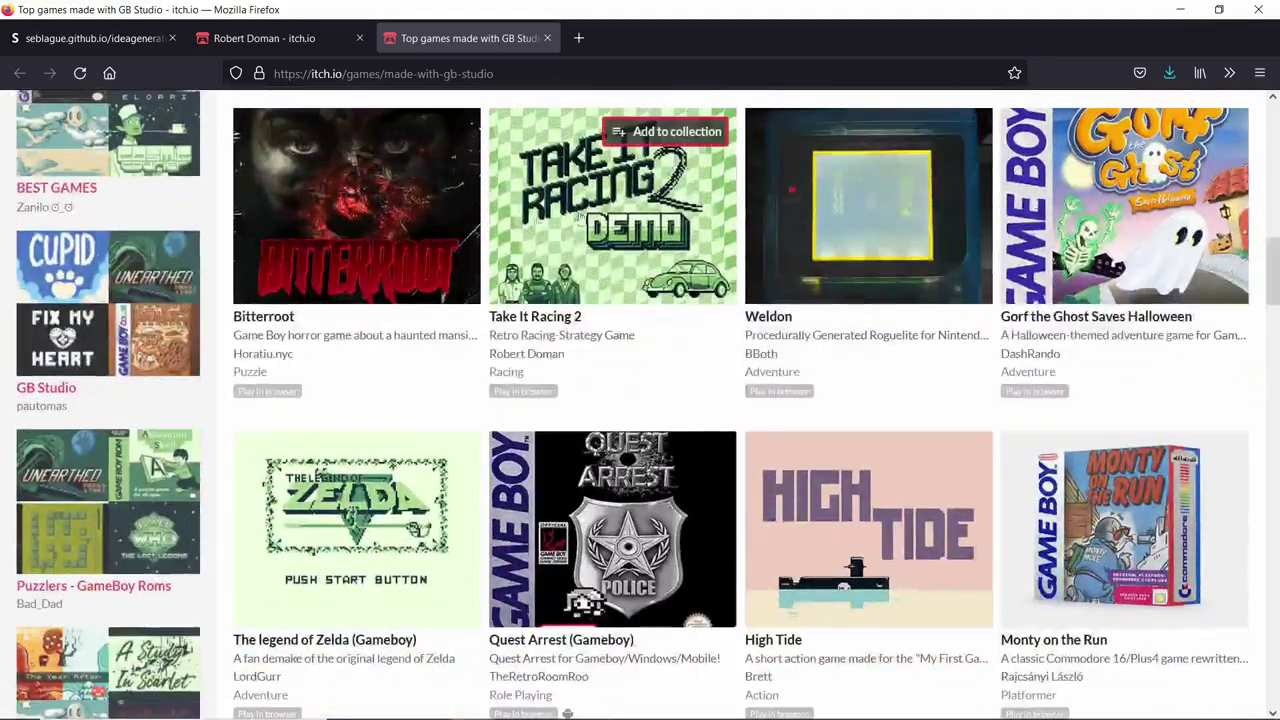
{"action": "scroll", "coordinate": [968, 300], "scroll_direction": "down", "scroll_amount": 3}
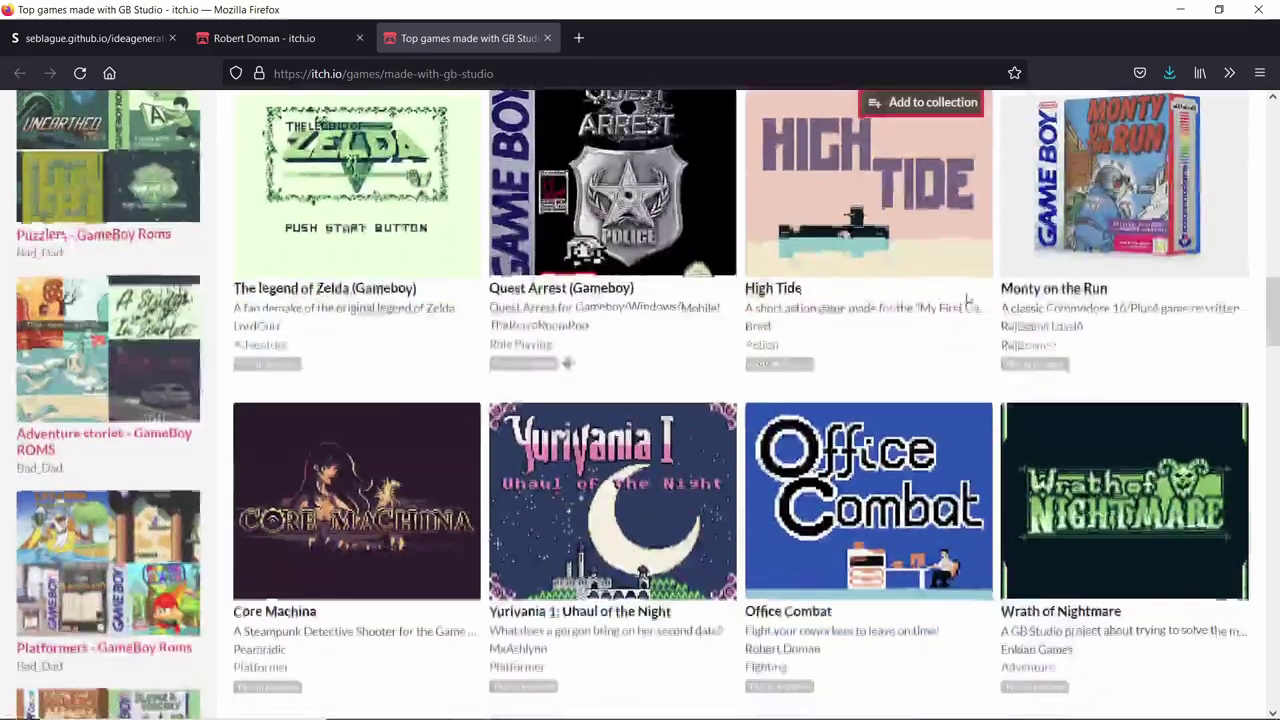
{"action": "scroll", "coordinate": [968, 300], "scroll_direction": "down", "scroll_amount": 3}
- Open the developer's itch.io profile and look through the published games from Space Crawler down to Pandemic Dash
{"action": "left_click", "coordinate": [240, 38]}
{"action": "scroll", "coordinate": [976, 440], "scroll_direction": "up", "scroll_amount": 3}
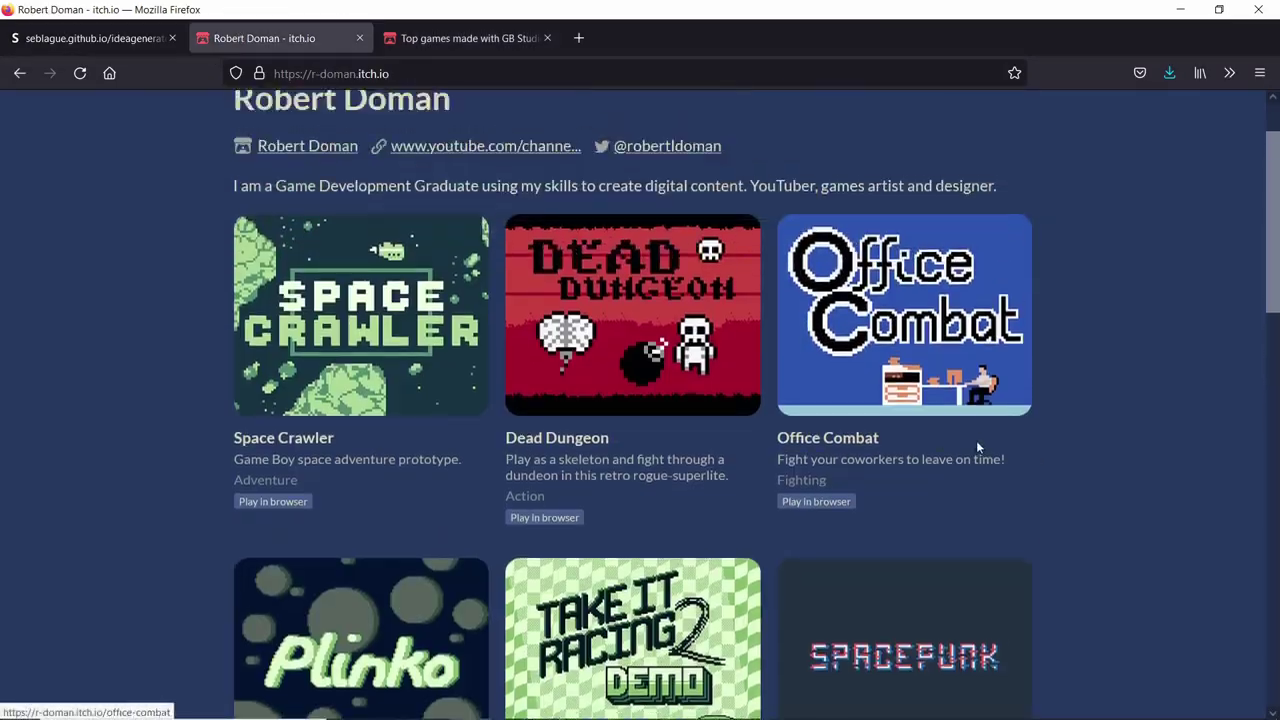
{"action": "scroll", "coordinate": [535, 297], "scroll_direction": "down", "scroll_amount": 2}
{"action": "scroll", "coordinate": [251, 414], "scroll_direction": "down", "scroll_amount": 3}
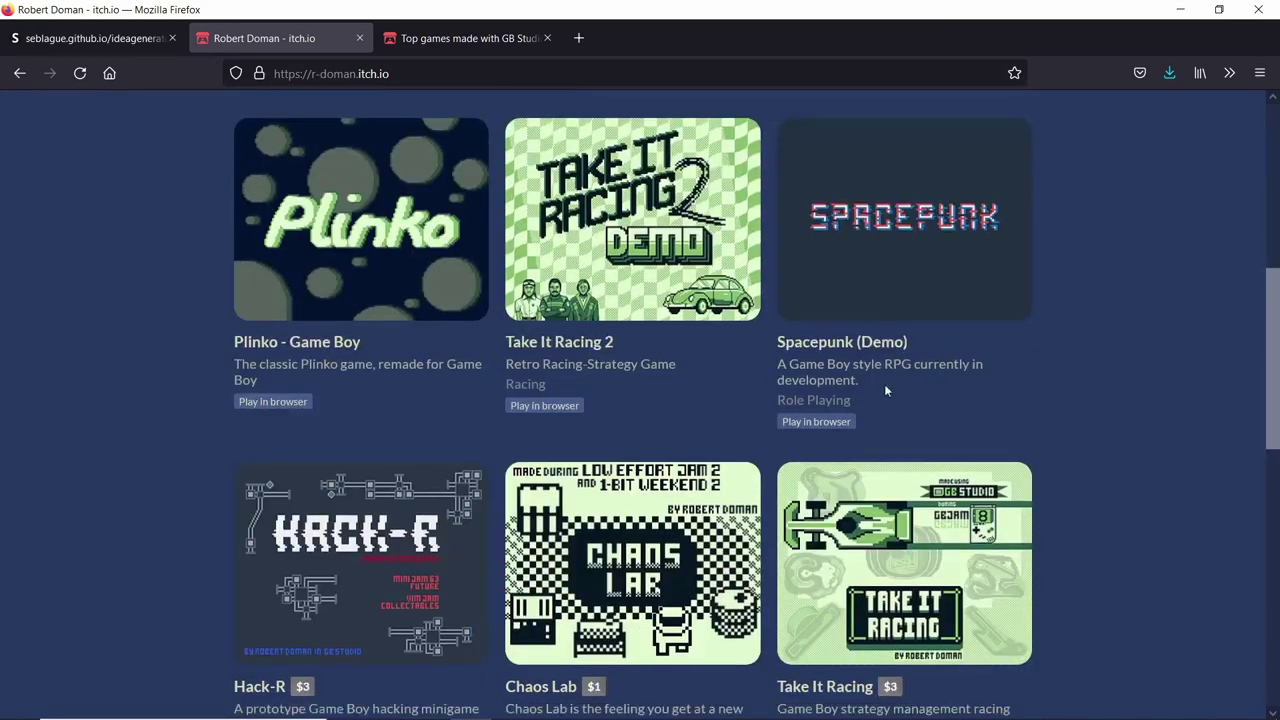
{"action": "scroll", "coordinate": [74, 451], "scroll_direction": "down", "scroll_amount": 3}
{"action": "scroll", "coordinate": [30, 445], "scroll_direction": "down", "scroll_amount": 3}
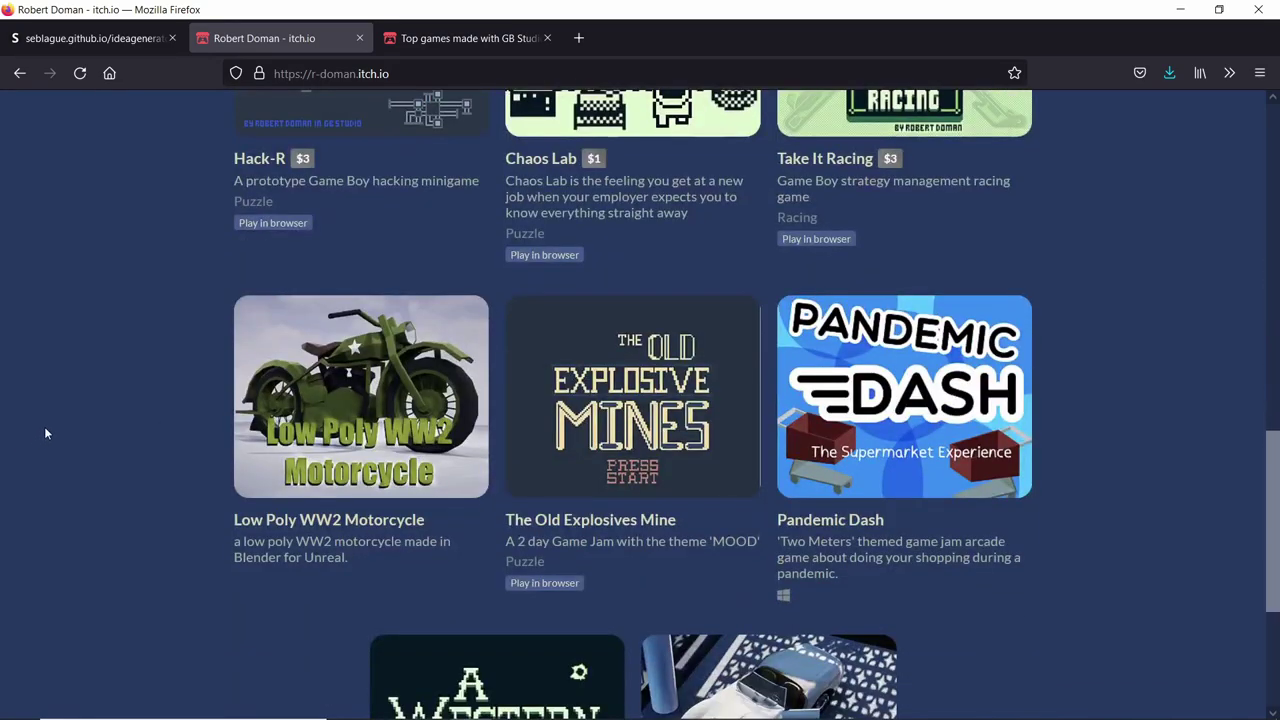
{"action": "scroll", "coordinate": [46, 430], "scroll_direction": "up", "scroll_amount": 3}
{"action": "scroll", "coordinate": [60, 425], "scroll_direction": "up", "scroll_amount": 2}
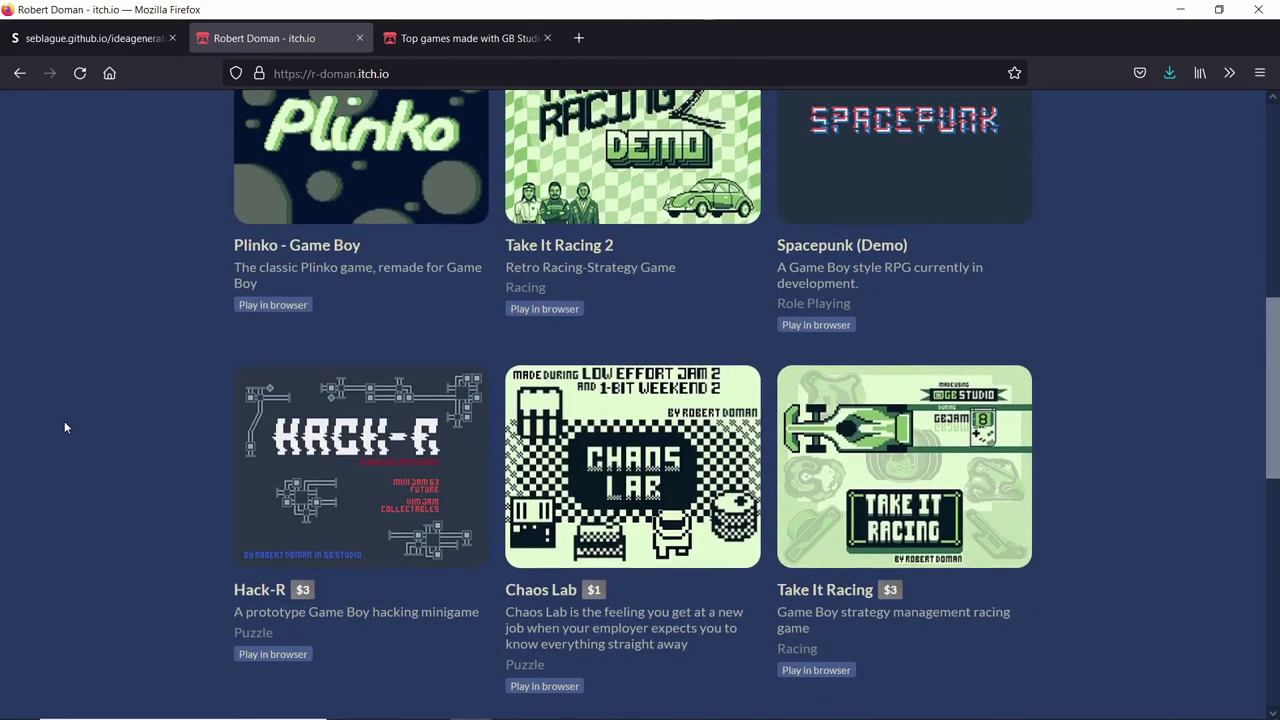
{"action": "scroll", "coordinate": [64, 421], "scroll_direction": "up", "scroll_amount": 6}
- Return to the top GB Studio games listing and browse further down past Take It Racing to Fetch Quest
{"action": "left_click", "coordinate": [424, 39]}
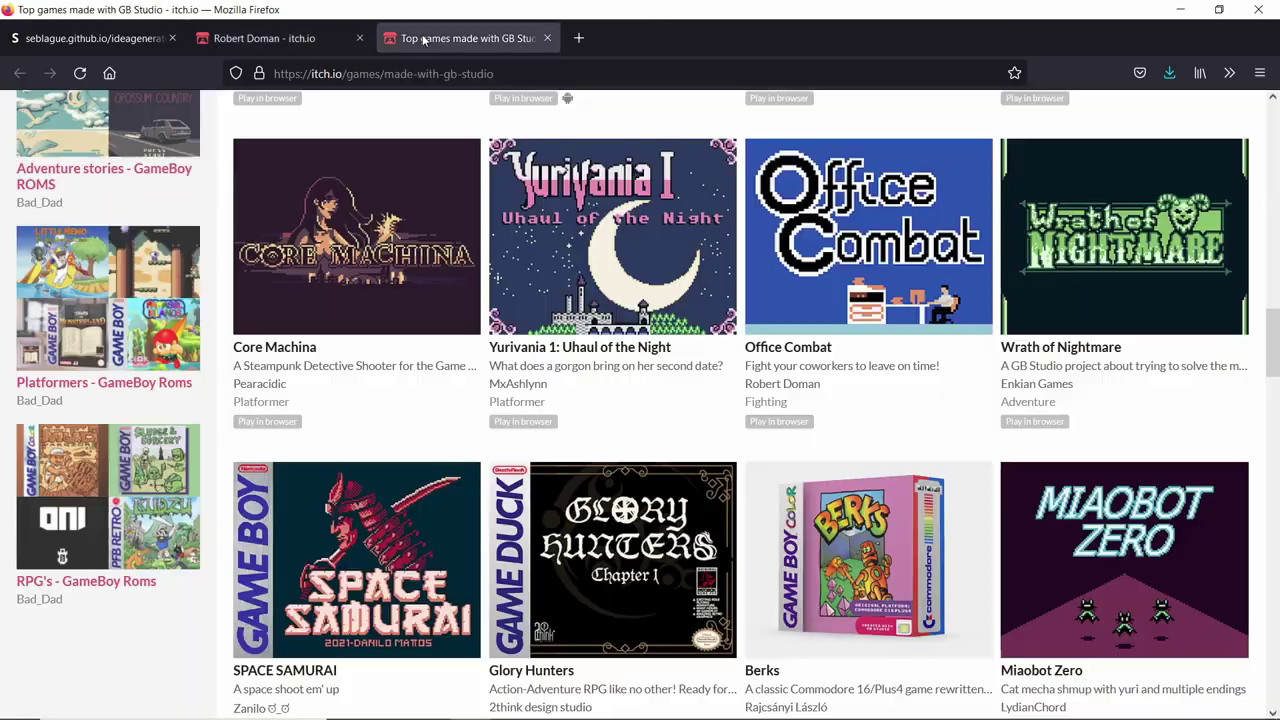
{"action": "scroll", "coordinate": [1278, 438], "scroll_direction": "down", "scroll_amount": 4}
{"action": "scroll", "coordinate": [1200, 420], "scroll_direction": "down", "scroll_amount": 4}
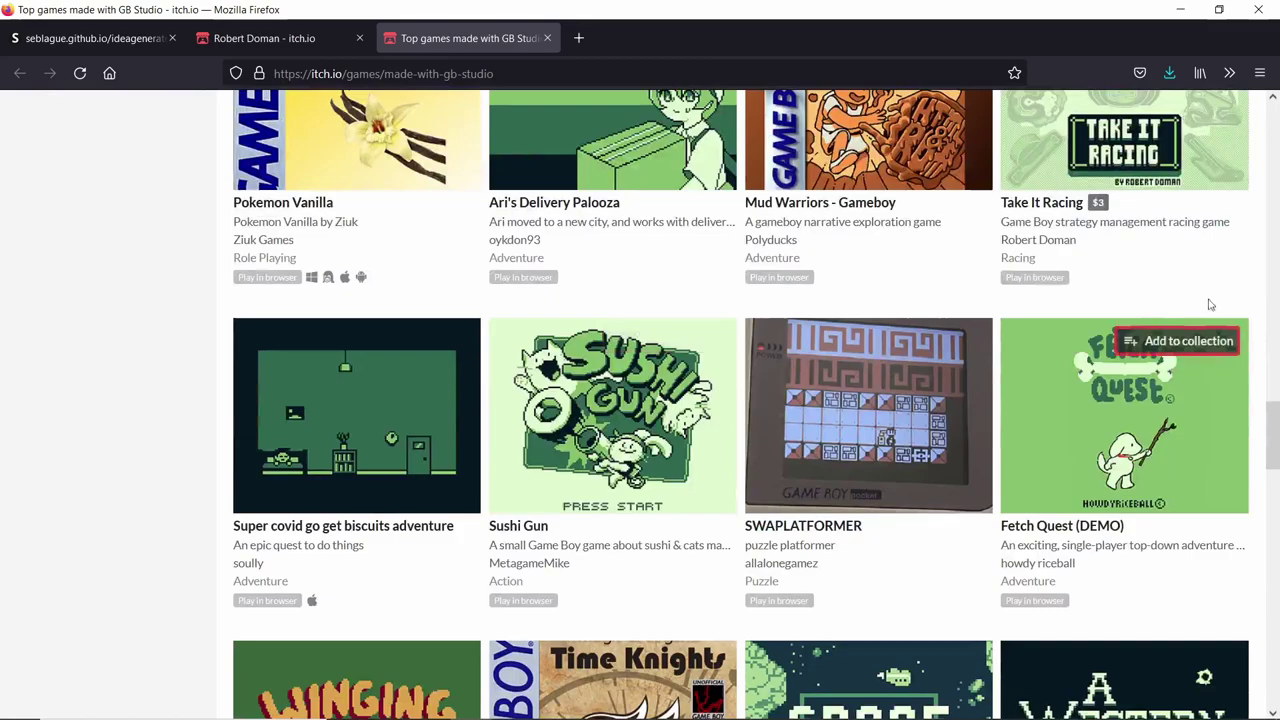
{"action": "scroll", "coordinate": [1278, 500], "scroll_direction": "up", "scroll_amount": 4}
{"action": "scroll", "coordinate": [1200, 400], "scroll_direction": "up", "scroll_amount": 10}
- Check the last games on the developer's profile, such as A Western Ballad, and return to the start of the GB Studio listing
{"action": "left_click", "coordinate": [318, 42]}
{"action": "scroll", "coordinate": [240, 525], "scroll_direction": "down", "scroll_amount": 10}
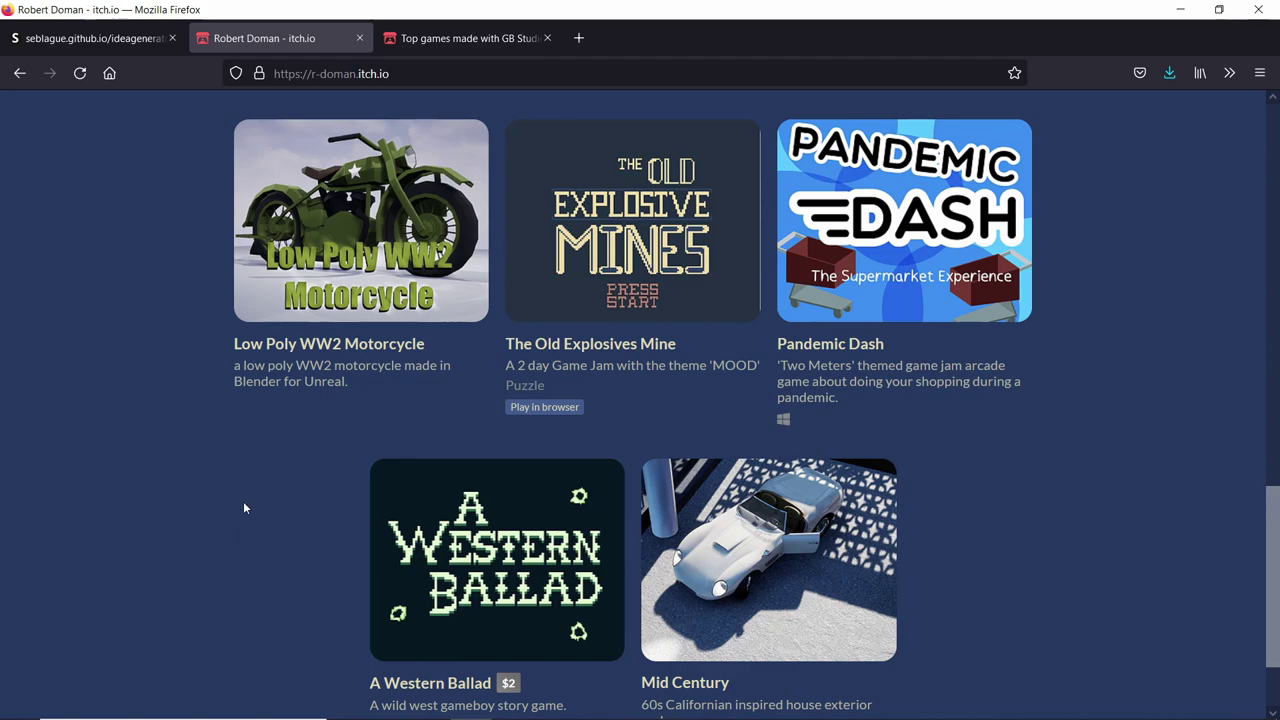
{"action": "left_click", "coordinate": [470, 38]}
{"action": "scroll", "coordinate": [677, 431], "scroll_direction": "up", "scroll_amount": 5}
{"action": "left_click", "coordinate": [1277, 140]}
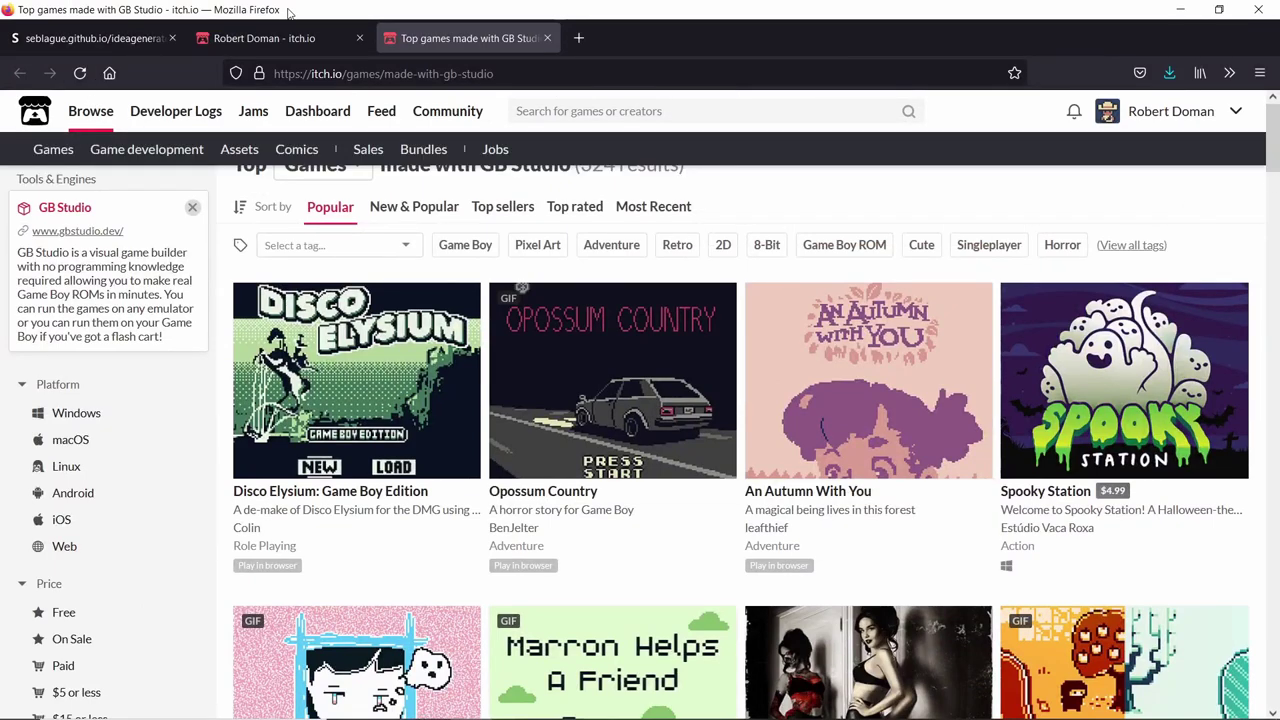
- Review the developer's profile again from The Old Explosives Mine up to Space Crawler and back down to Hack-R and Chaos Lab
{"action": "left_click", "coordinate": [264, 38]}
{"action": "scroll", "coordinate": [627, 437], "scroll_direction": "up", "scroll_amount": 4}
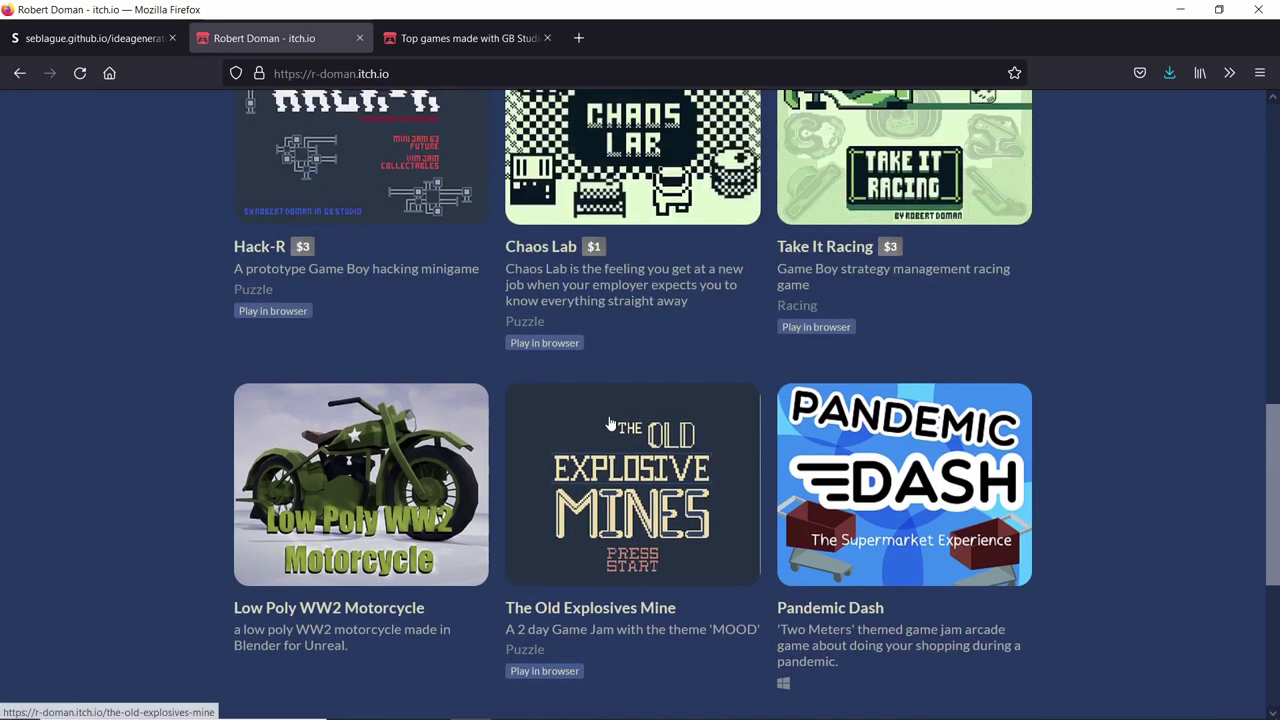
{"action": "scroll", "coordinate": [150, 426], "scroll_direction": "up", "scroll_amount": 1}
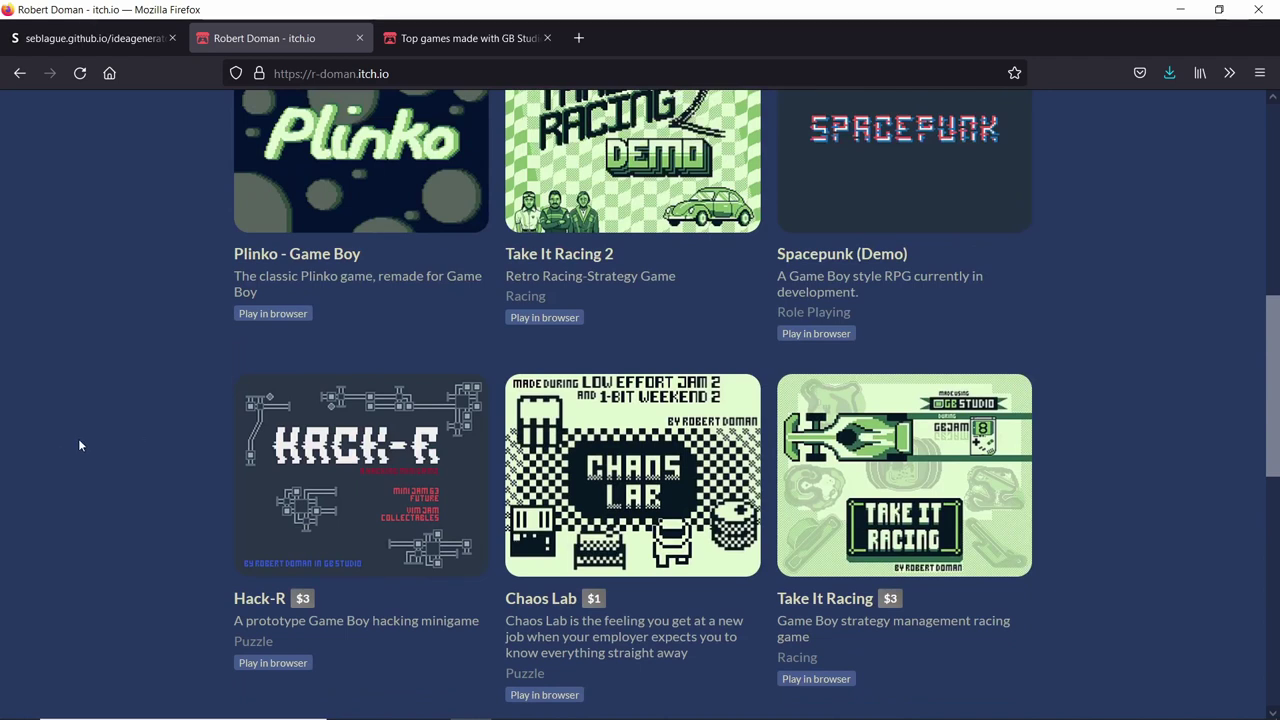
{"action": "scroll", "coordinate": [767, 503], "scroll_direction": "up", "scroll_amount": 3}
{"action": "scroll", "coordinate": [96, 450], "scroll_direction": "up", "scroll_amount": 2}
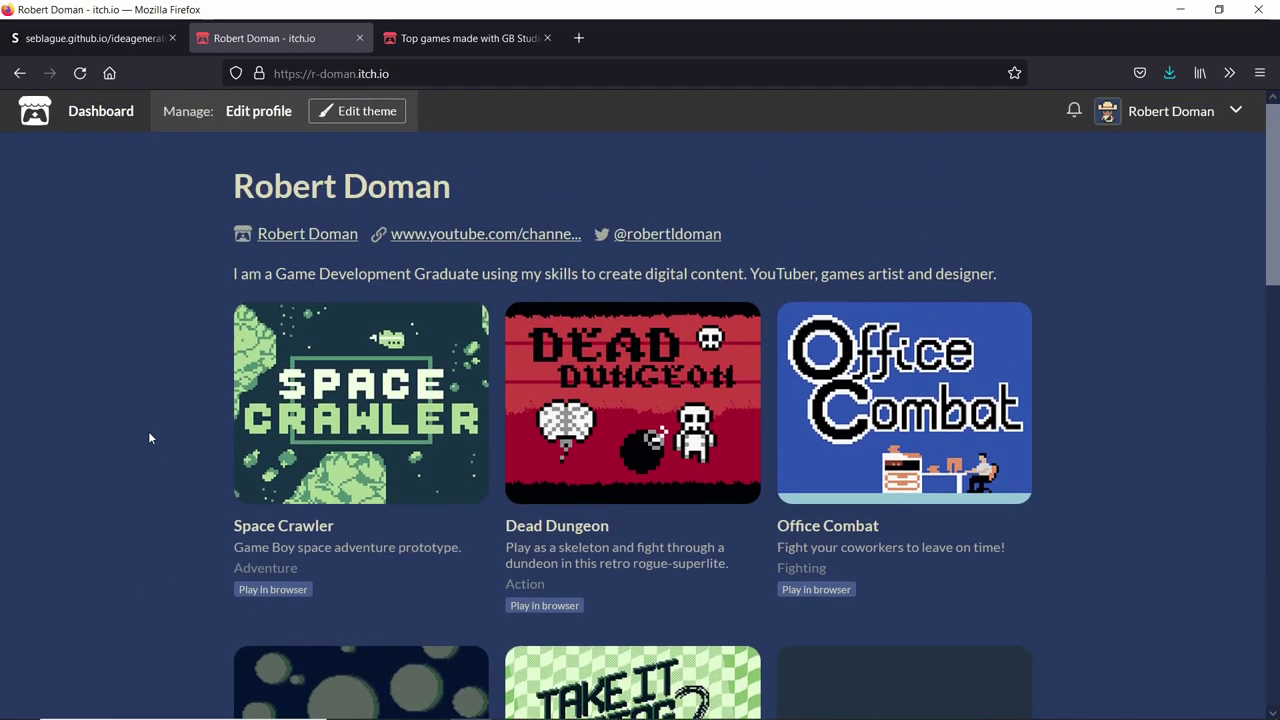
{"action": "scroll", "coordinate": [148, 437], "scroll_direction": "down", "scroll_amount": 4}
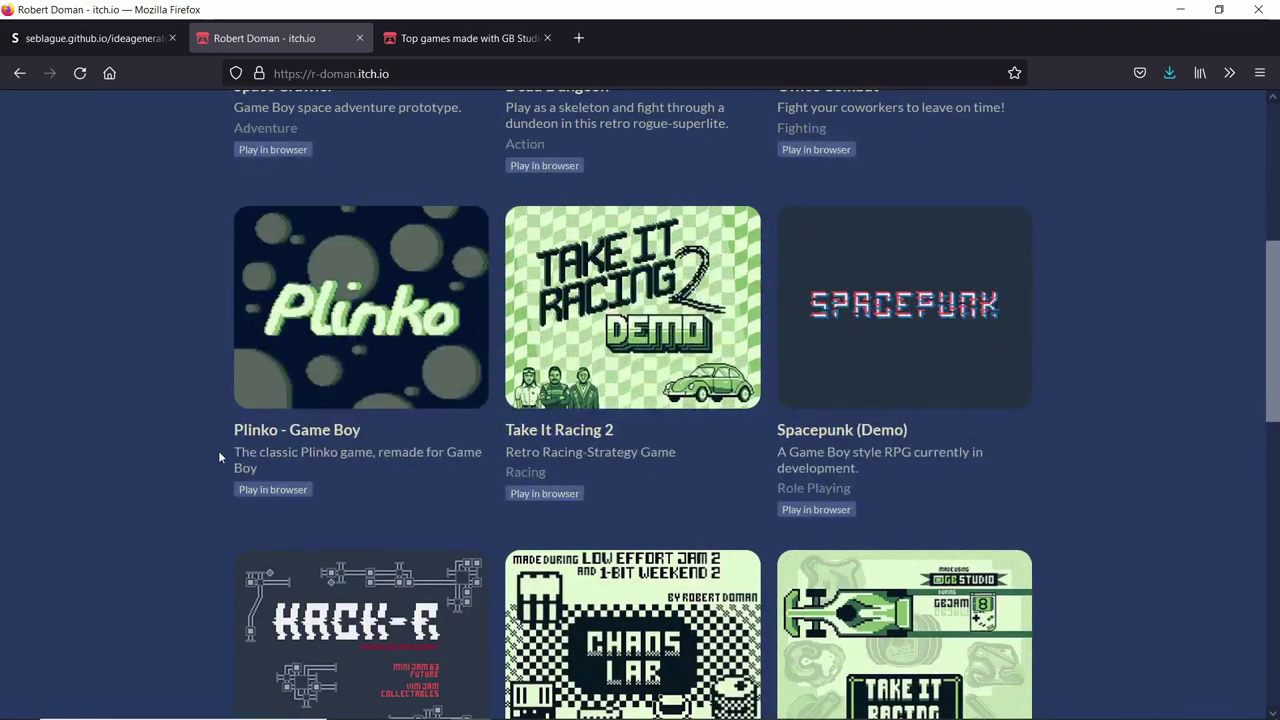
{"action": "scroll", "coordinate": [156, 430], "scroll_direction": "down", "scroll_amount": 2}
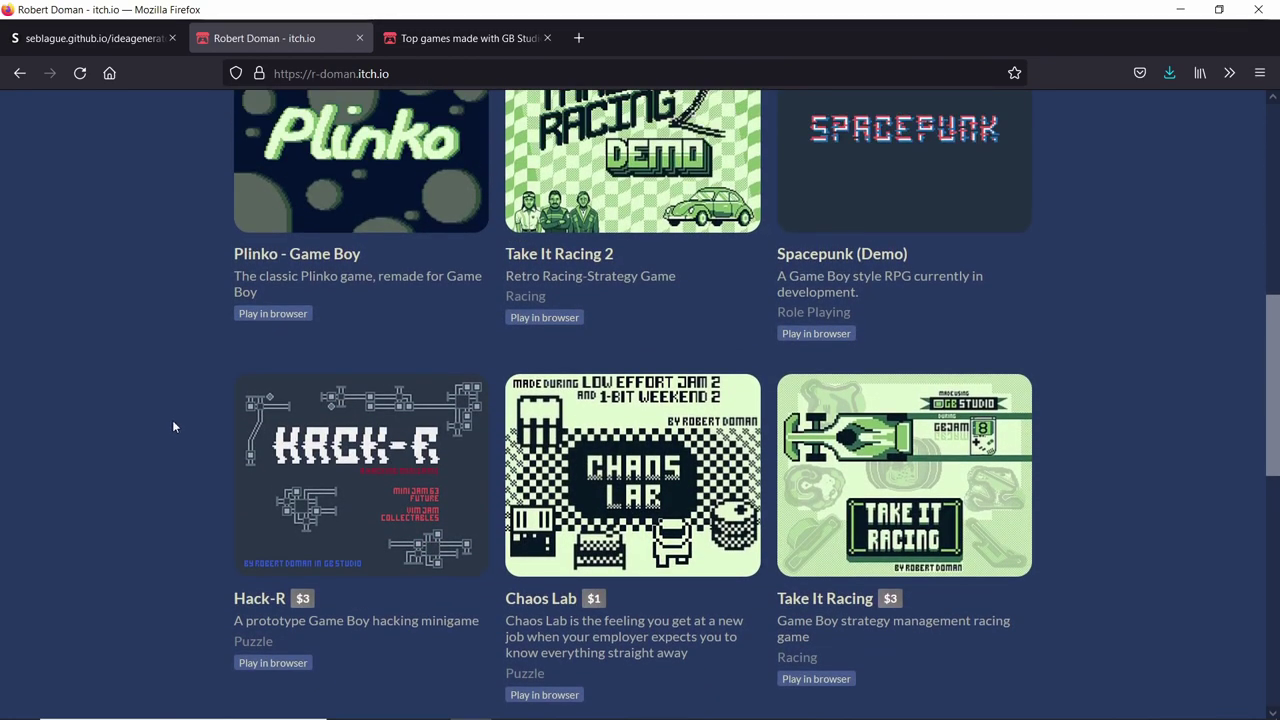
{"action": "scroll", "coordinate": [172, 420], "scroll_direction": "up", "scroll_amount": 2}
- In the top GB Studio games listing, preview Opossum Country, An Autumn With You and The Year After
{"action": "left_click", "coordinate": [443, 34]}
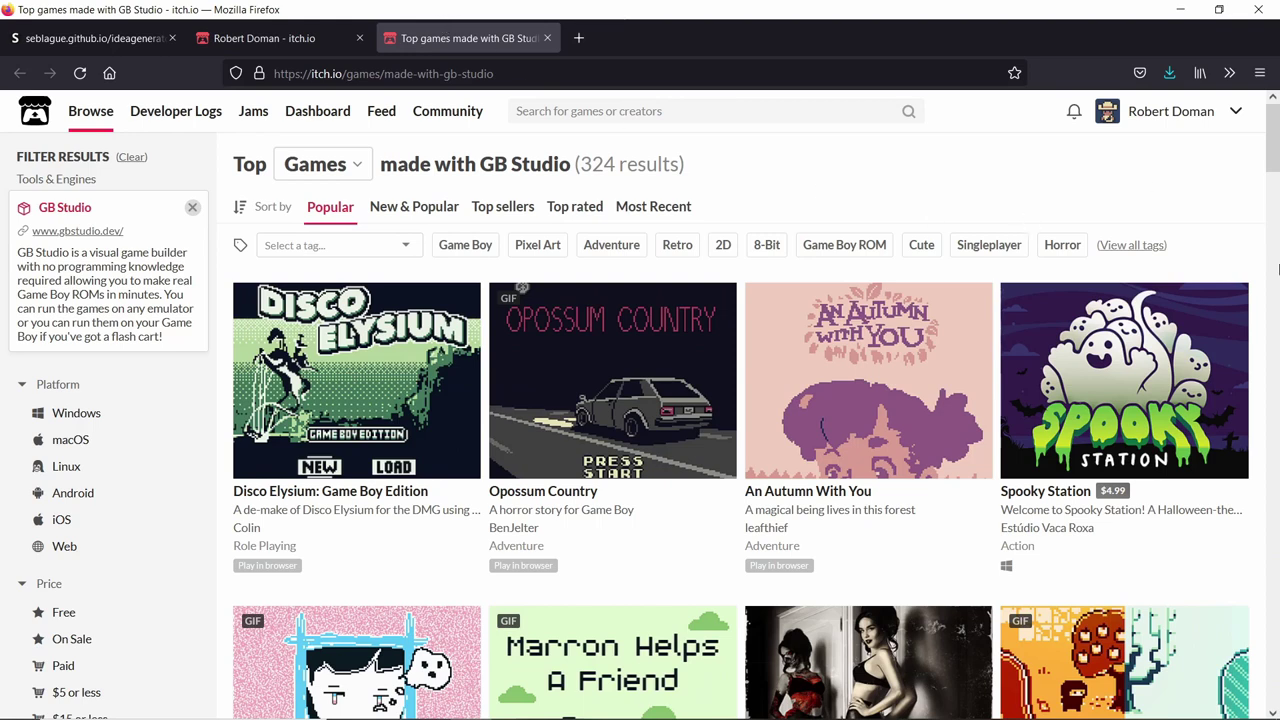
{"action": "scroll", "coordinate": [1278, 370], "scroll_direction": "down", "scroll_amount": 1}
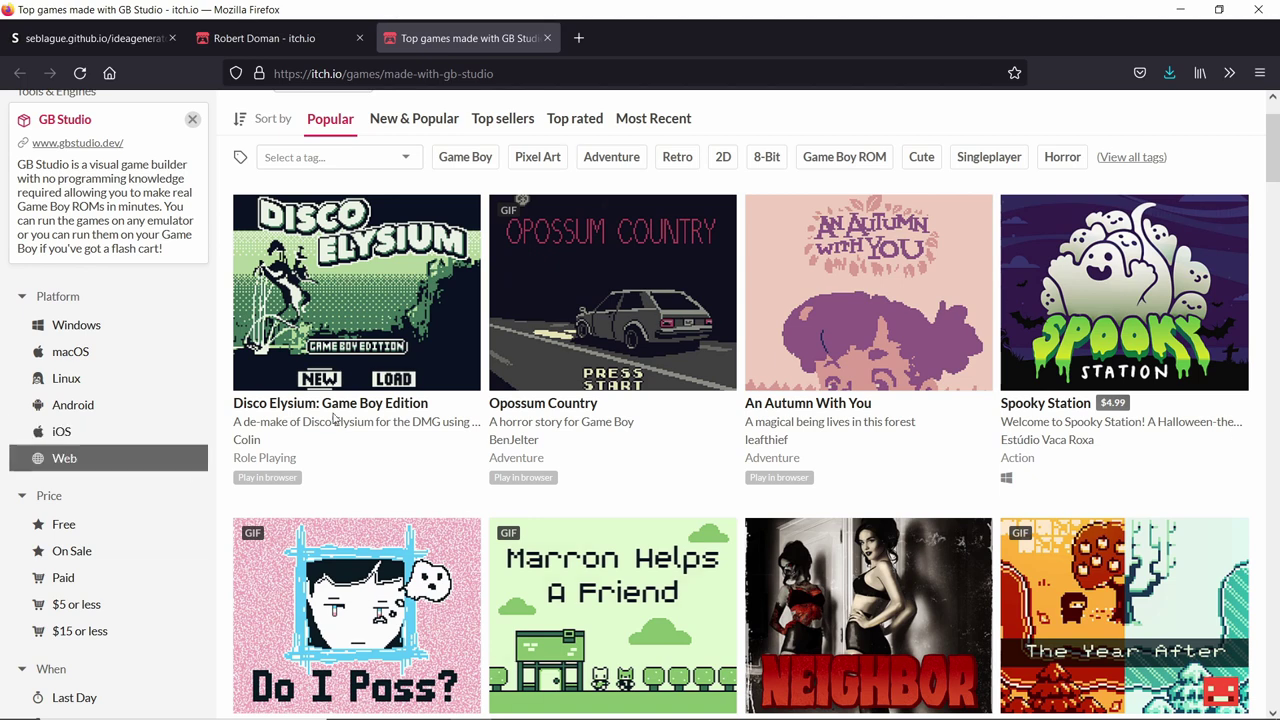
{"action": "mouse_move", "coordinate": [634, 320]}
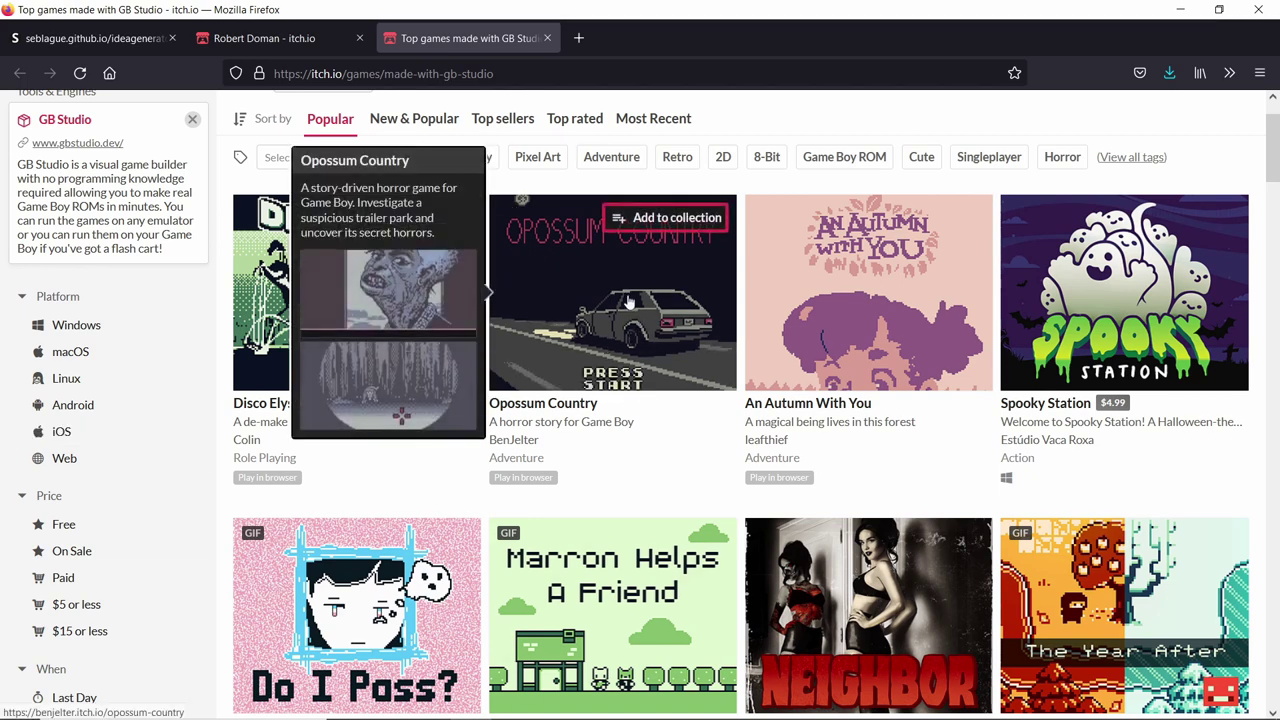
{"action": "scroll", "coordinate": [640, 360], "scroll_direction": "up", "scroll_amount": 1}
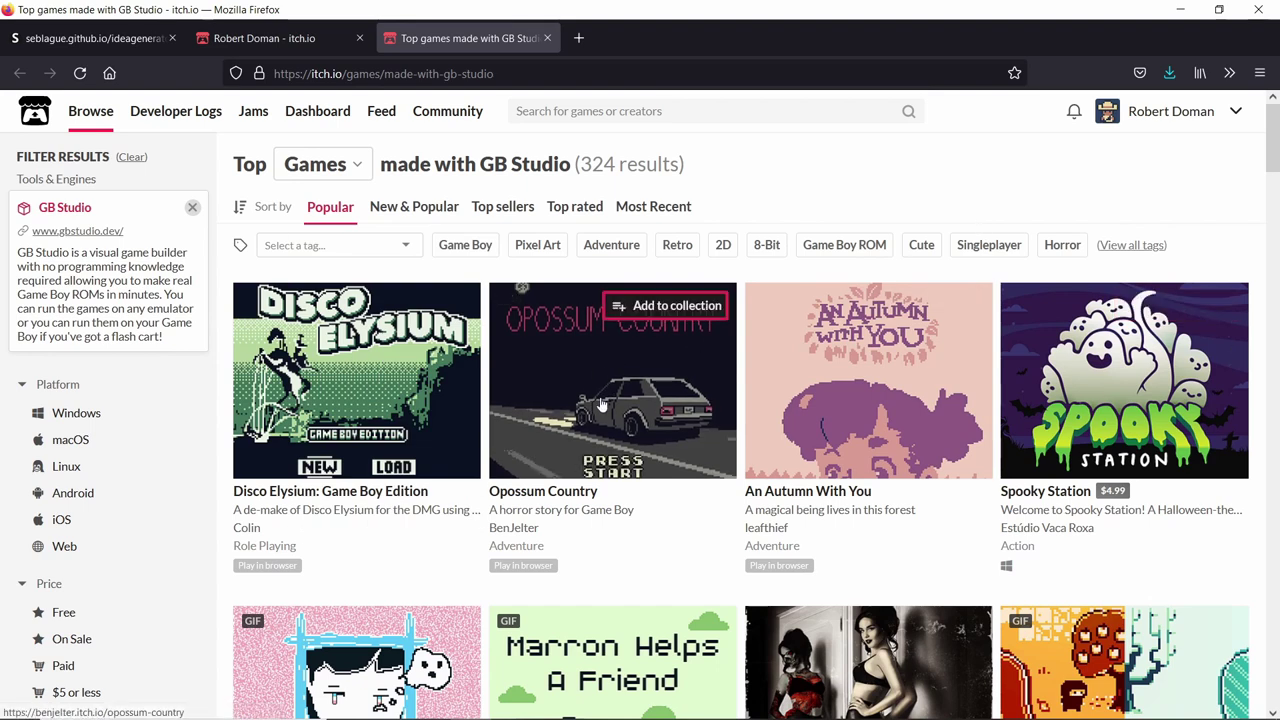
{"action": "mouse_move", "coordinate": [603, 402]}
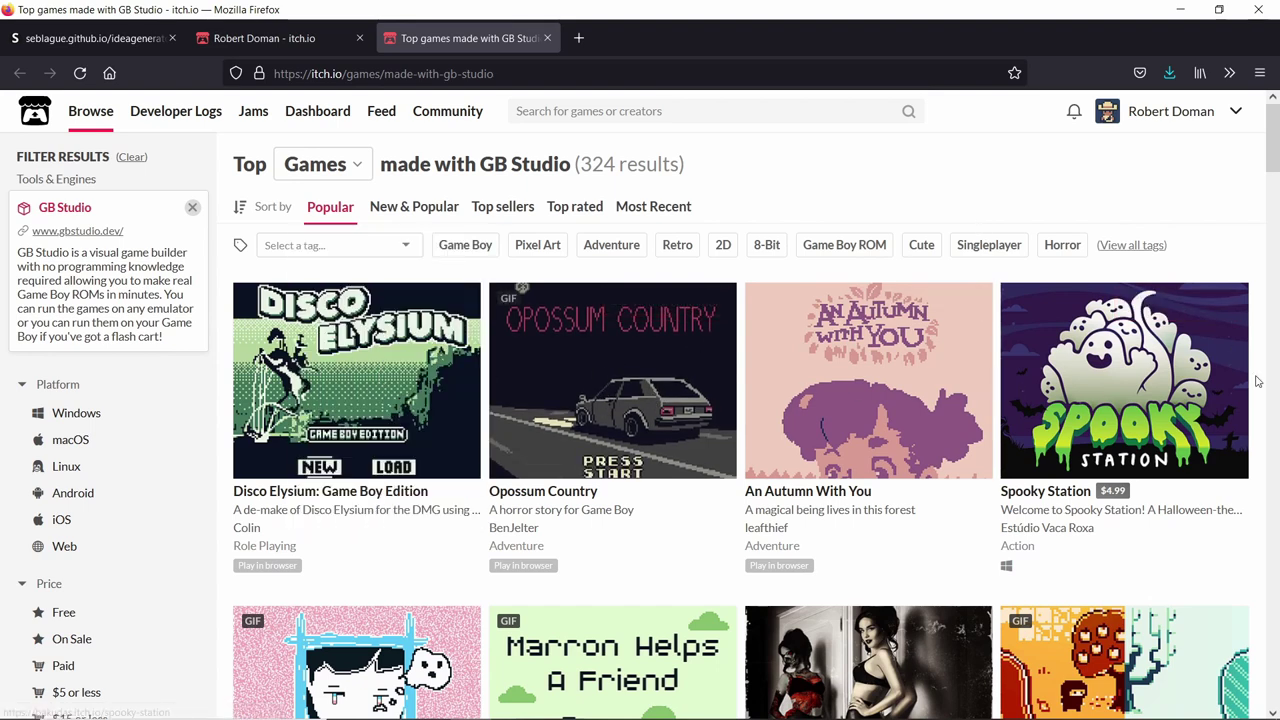
{"action": "mouse_move", "coordinate": [822, 410]}
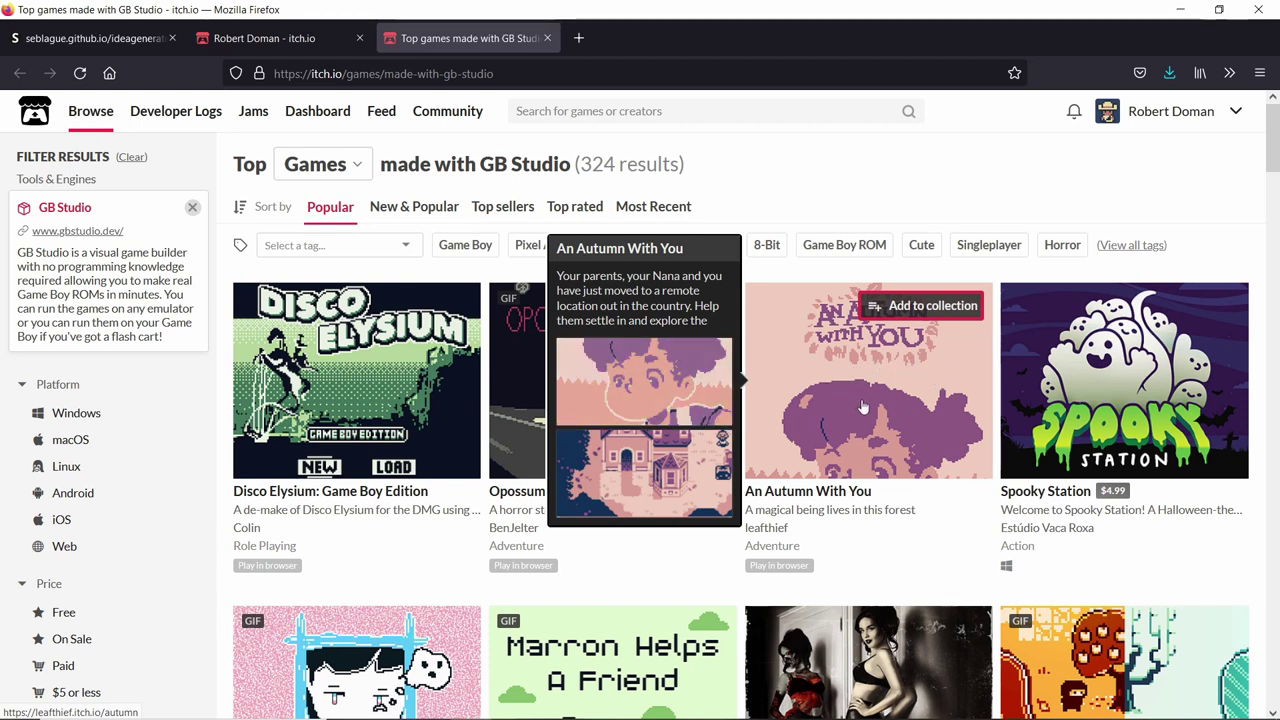
{"action": "scroll", "coordinate": [900, 380], "scroll_direction": "down", "scroll_amount": 4}
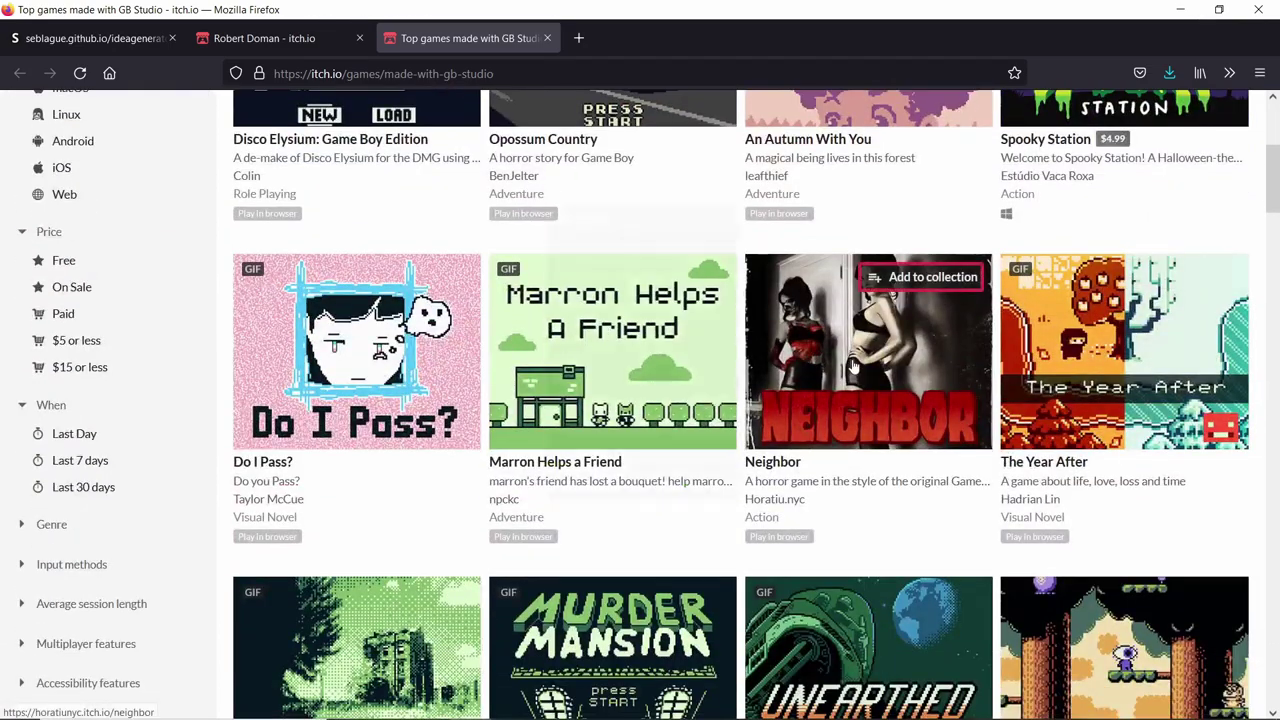
{"action": "mouse_move", "coordinate": [1160, 369]}
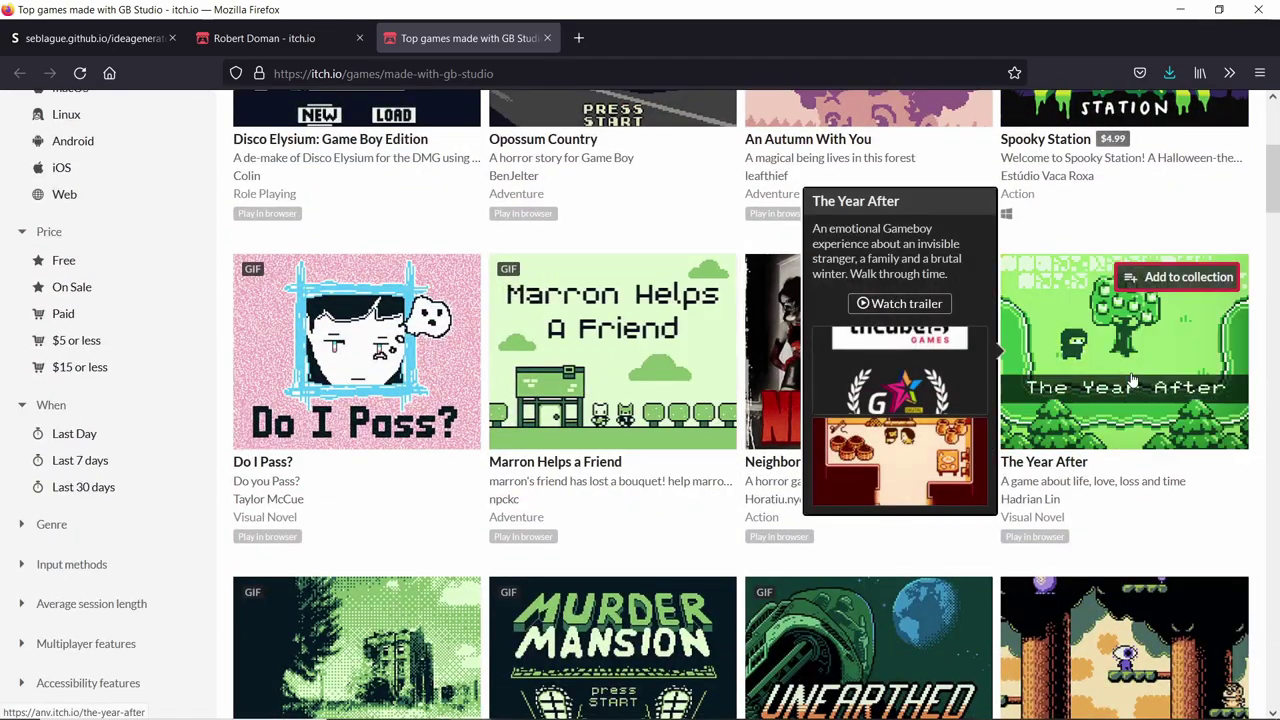
- Preview Murder Mansion and Unearthed, look over the Take It Racing 2 row, and go back to the start of the listing
{"action": "scroll", "coordinate": [1278, 377], "scroll_direction": "down", "scroll_amount": 3}
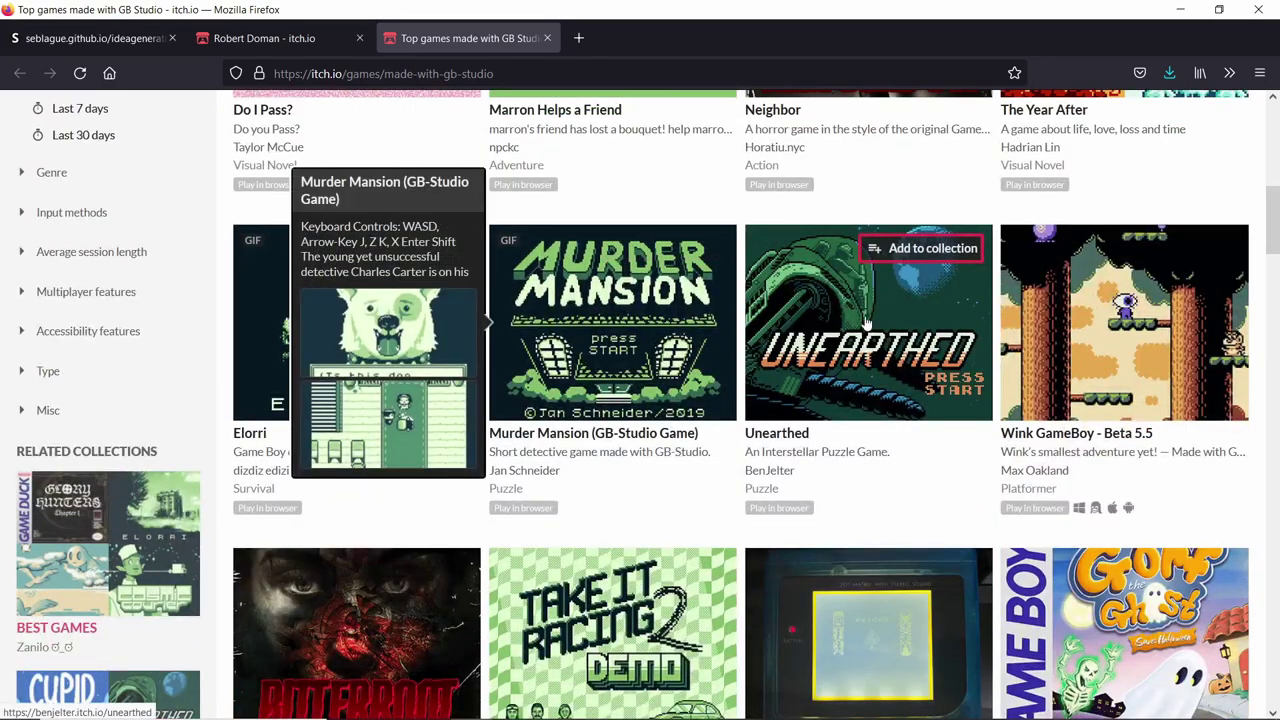
{"action": "scroll", "coordinate": [885, 335], "scroll_direction": "down", "scroll_amount": 2}
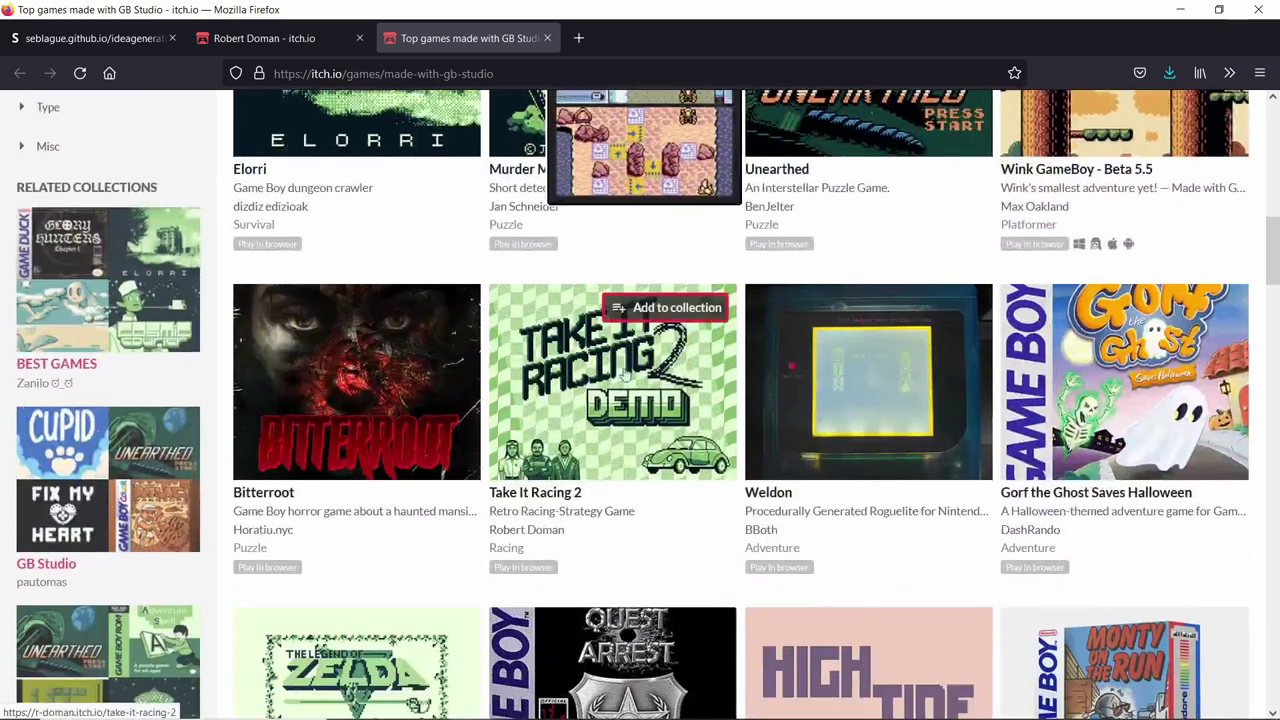
{"action": "scroll", "coordinate": [594, 416], "scroll_direction": "down", "scroll_amount": 1}
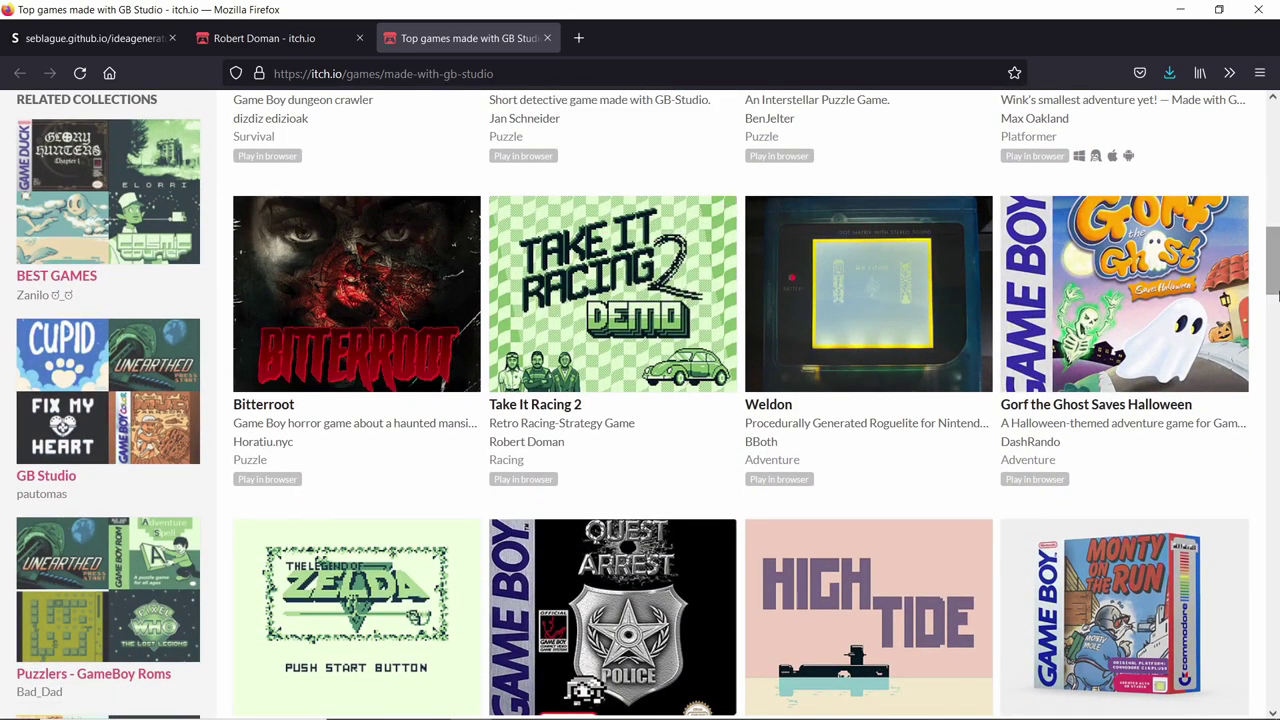
{"action": "scroll", "coordinate": [635, 322], "scroll_direction": "down", "scroll_amount": 1}
{"action": "left_click_drag", "start_coordinate": [1276, 290], "coordinate": [1277, 175]}
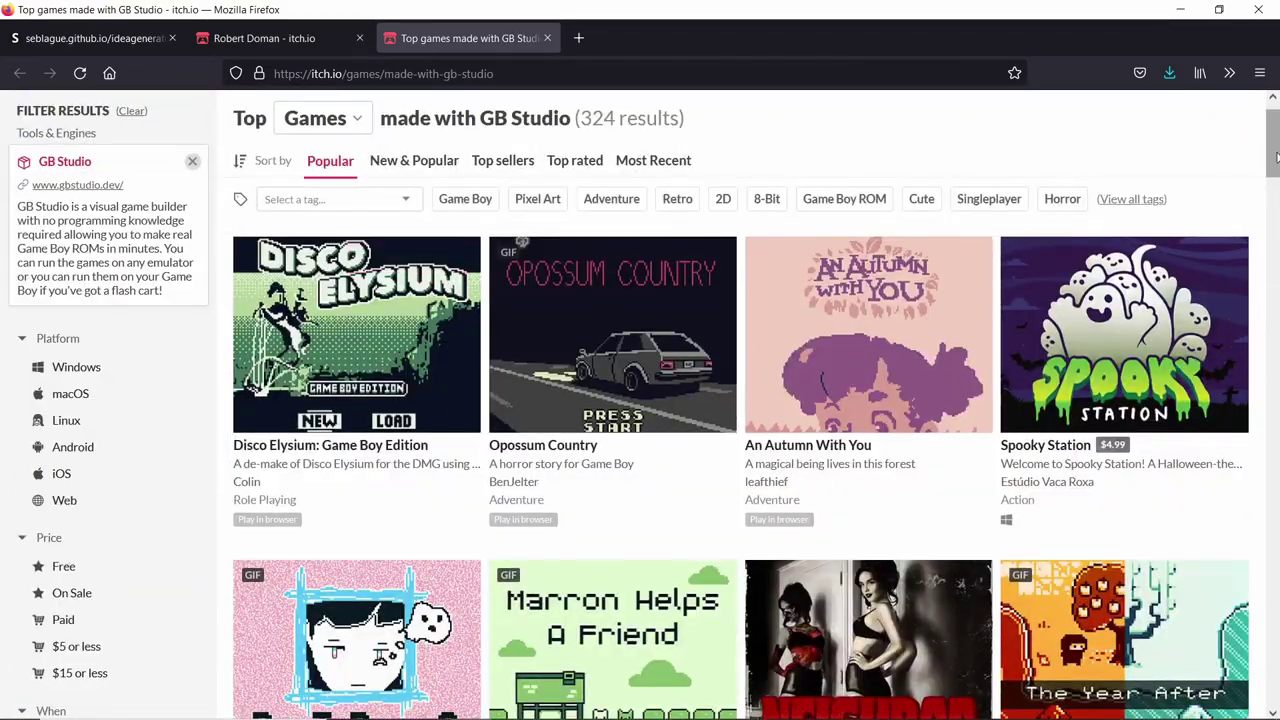
- Skim far down the GB Studio games listing, loading more games beyond The Dark Cabin to entries such as Extract and ScorOS
{"action": "left_click_drag", "start_coordinate": [1276, 157], "coordinate": [1276, 640]}
{"action": "scroll", "coordinate": [648, 428], "scroll_direction": "down", "scroll_amount": 10}
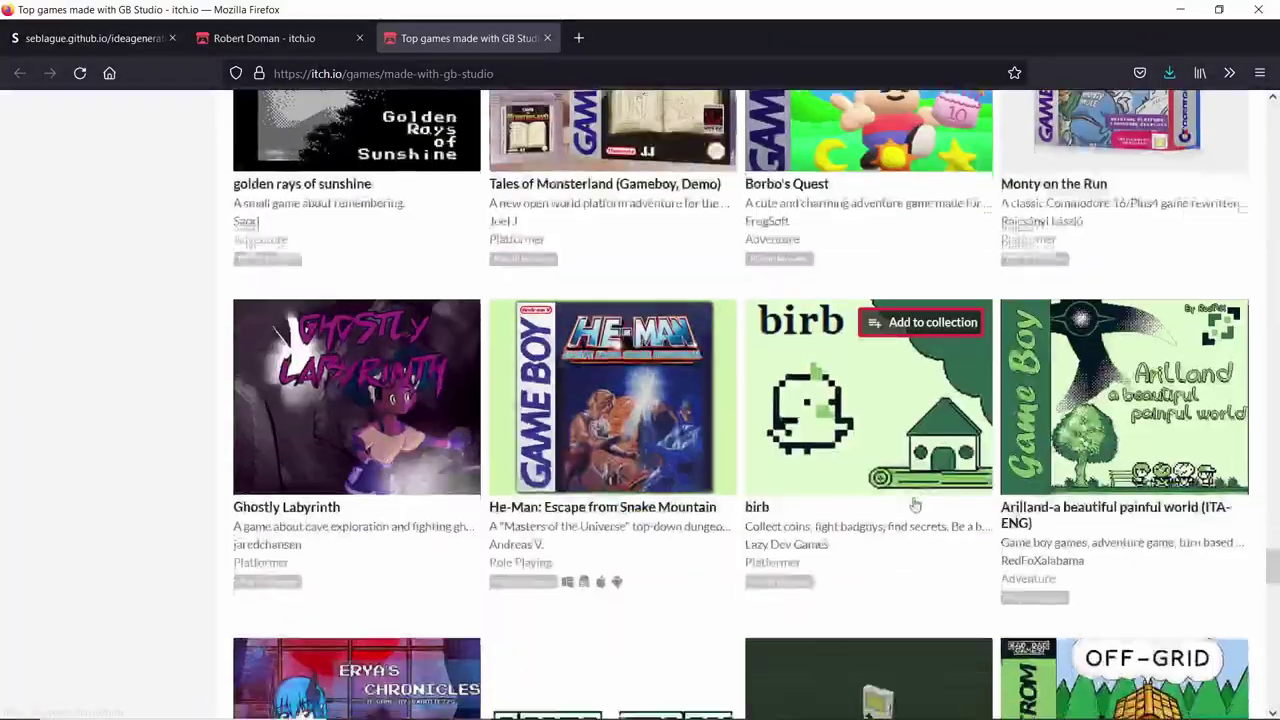
{"action": "scroll", "coordinate": [1168, 497], "scroll_direction": "down", "scroll_amount": 15}
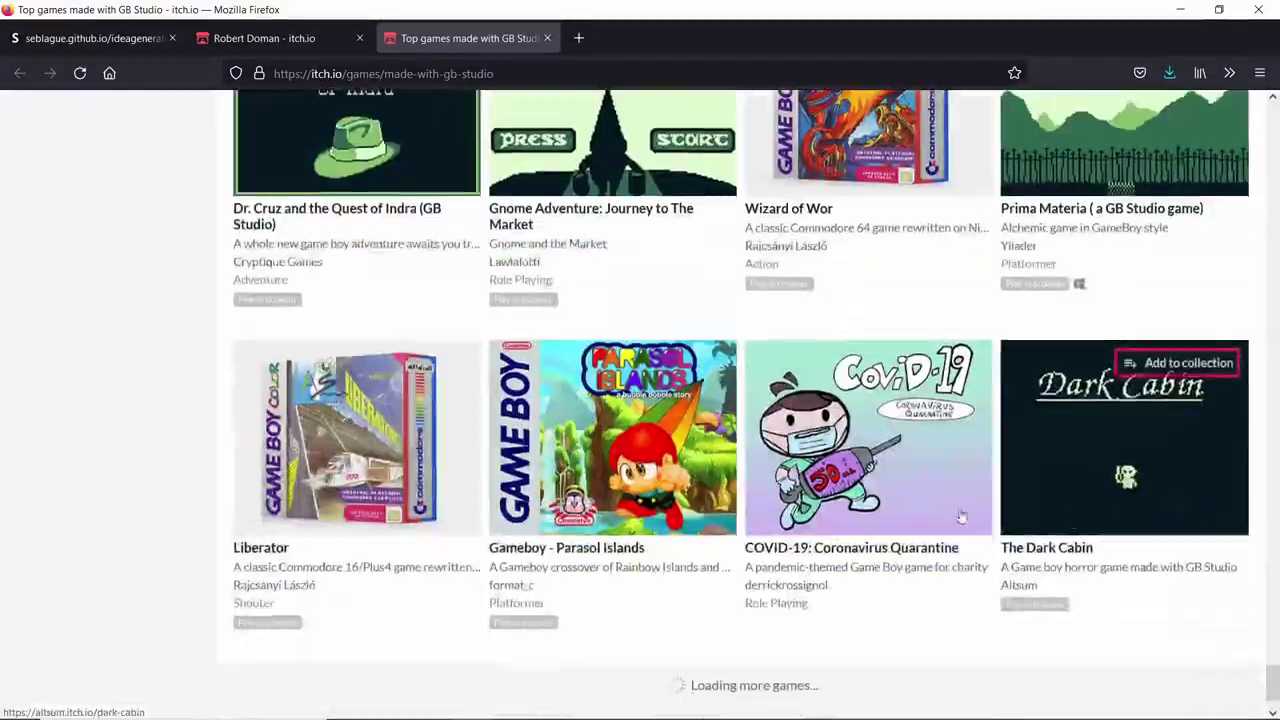
{"action": "scroll", "coordinate": [270, 407], "scroll_direction": "down", "scroll_amount": 8}
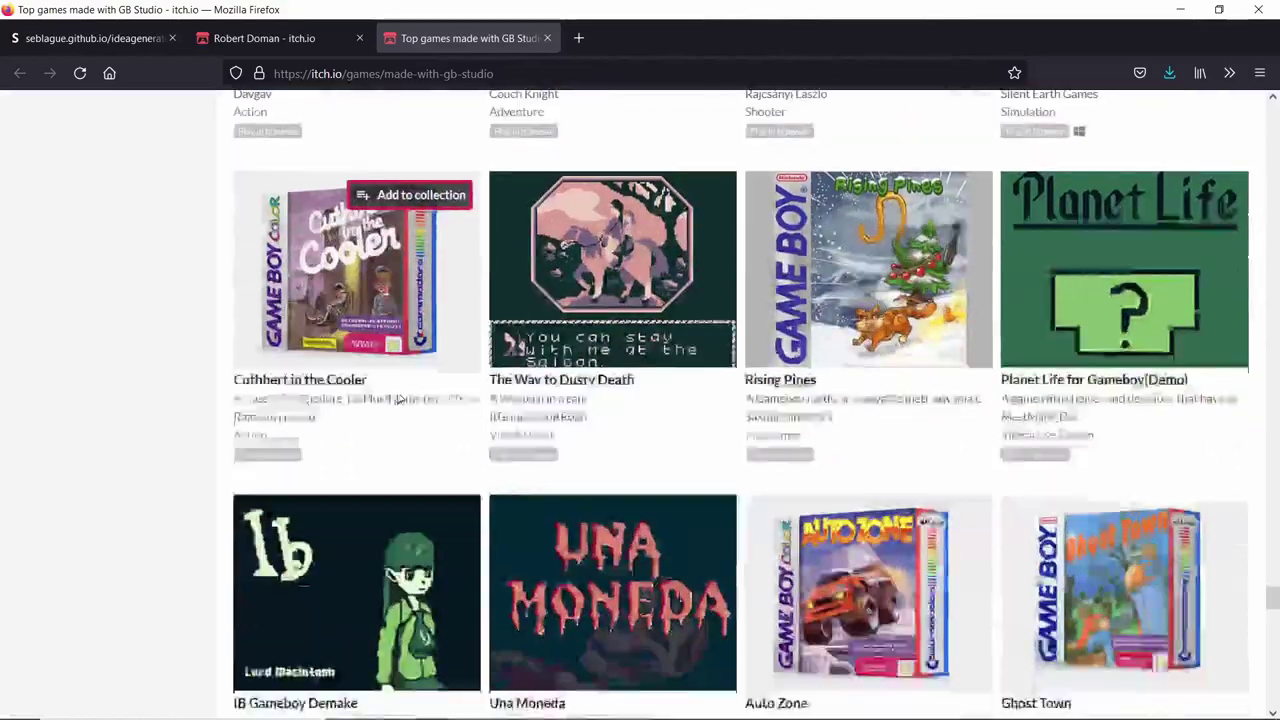
{"action": "scroll", "coordinate": [230, 425], "scroll_direction": "down", "scroll_amount": 10}
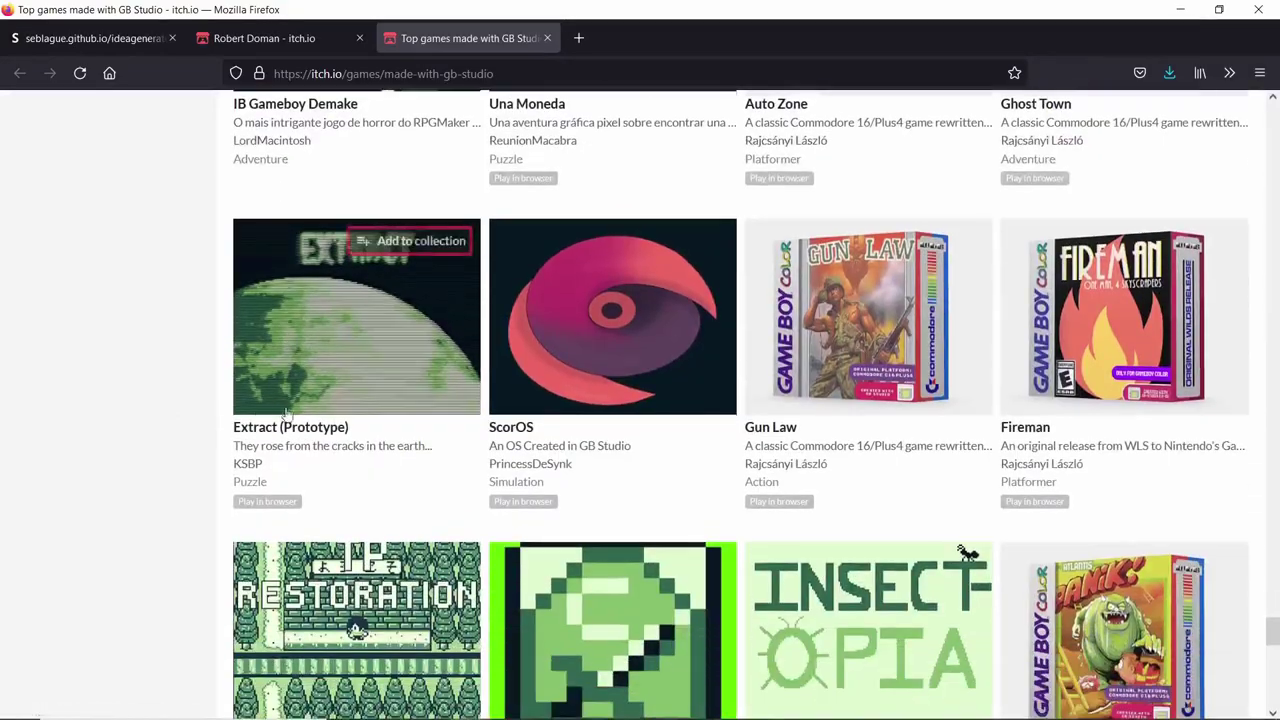
- Skim the rest of the GB Studio games listing past Twin Peaks: Meanwhile, Tethered and Spaghimulator, and return to its start
{"action": "scroll", "coordinate": [258, 441], "scroll_direction": "down", "scroll_amount": 4}
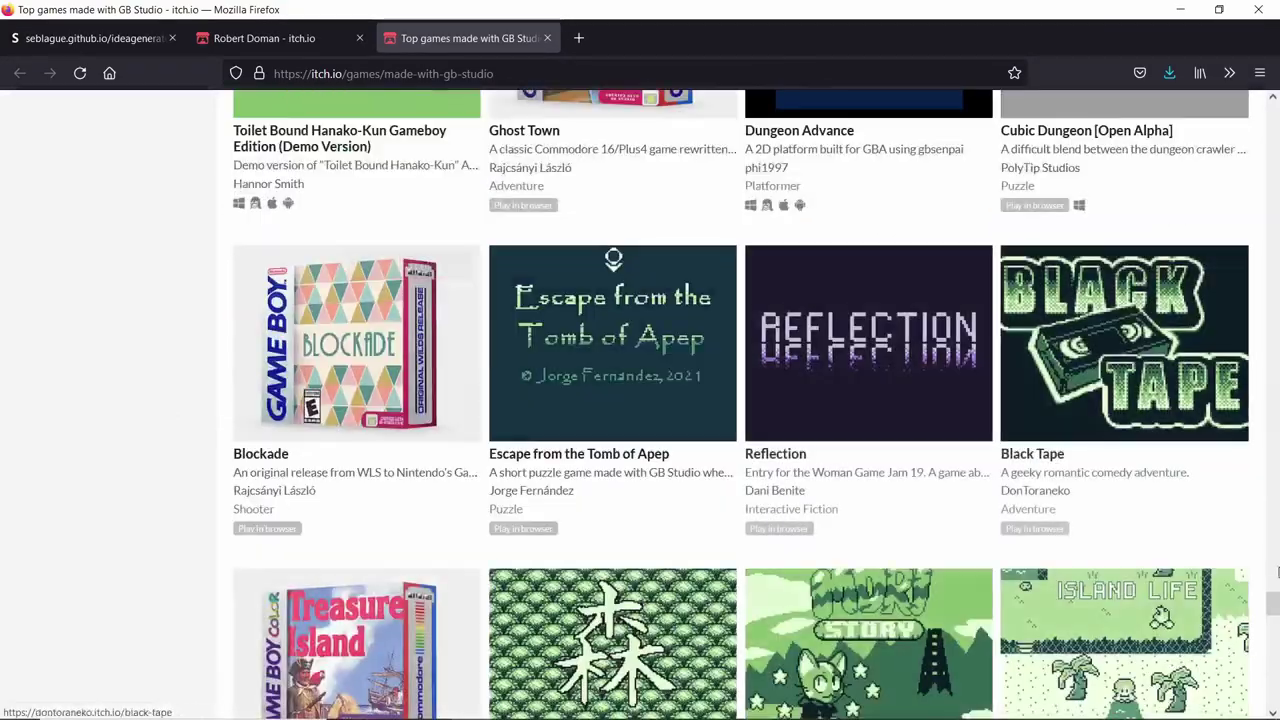
{"action": "left_click_drag", "start_coordinate": [1274, 605], "coordinate": [1274, 705]}
{"action": "scroll", "coordinate": [432, 476], "scroll_direction": "down", "scroll_amount": 3}
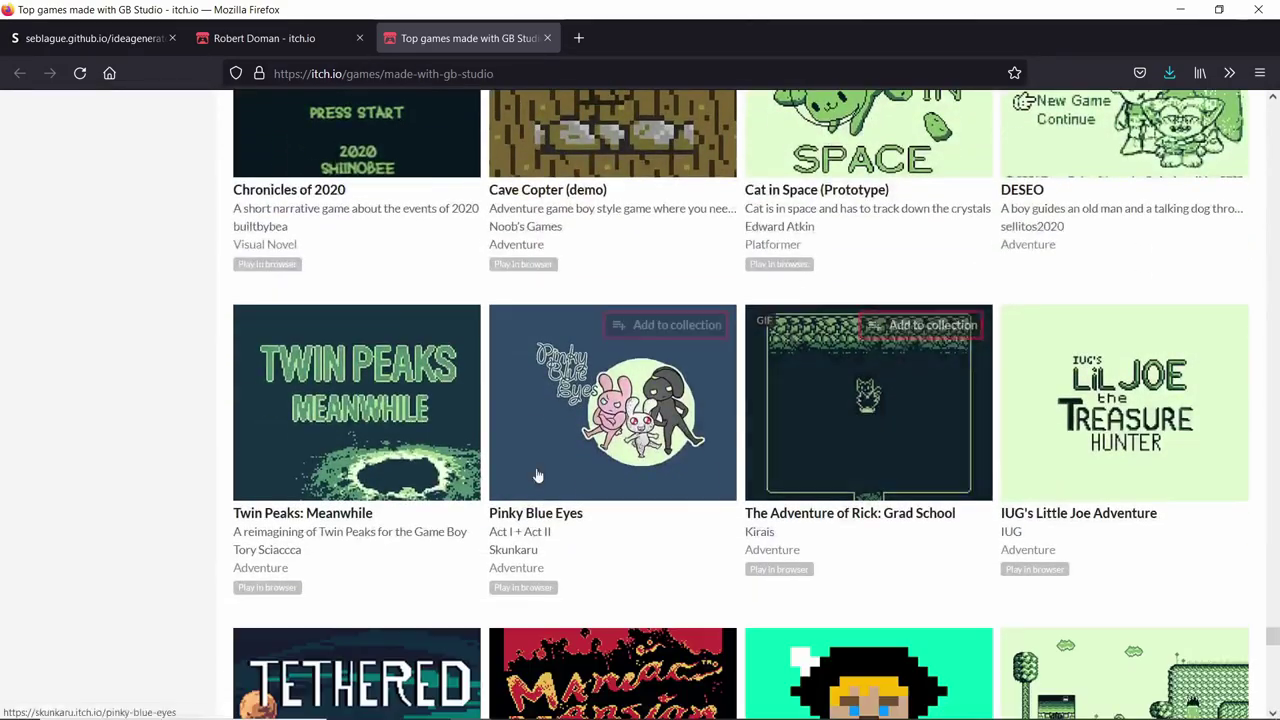
{"action": "scroll", "coordinate": [440, 420], "scroll_direction": "down", "scroll_amount": 4}
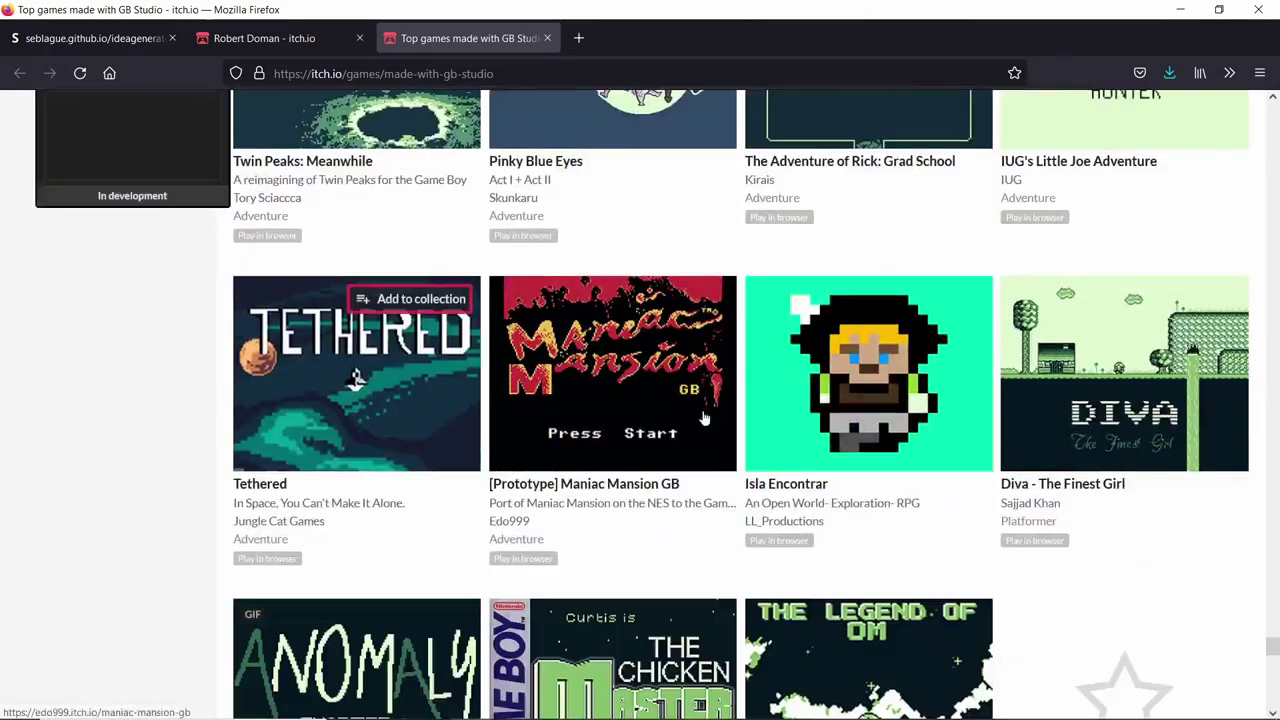
{"action": "scroll", "coordinate": [88, 415], "scroll_direction": "down", "scroll_amount": 2}
{"action": "scroll", "coordinate": [94, 407], "scroll_direction": "down", "scroll_amount": 5}
{"action": "scroll", "coordinate": [69, 355], "scroll_direction": "down", "scroll_amount": 2}
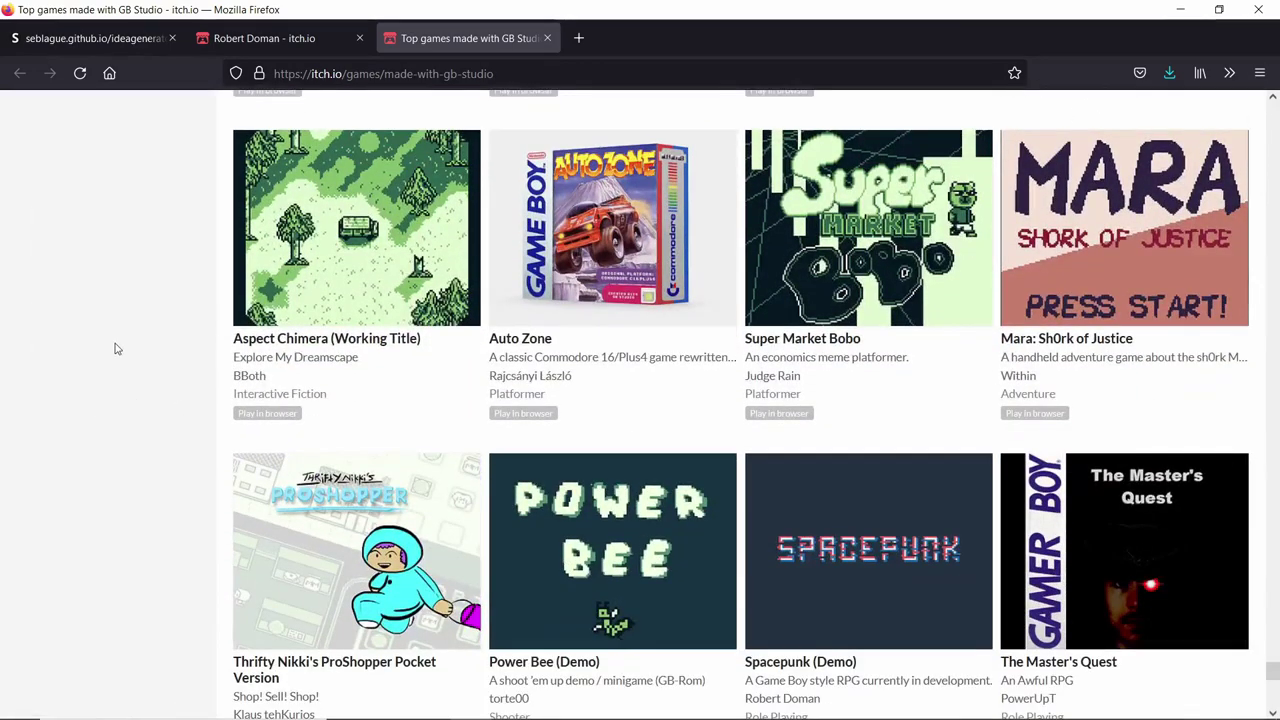
{"action": "scroll", "coordinate": [115, 348], "scroll_direction": "down", "scroll_amount": 2}
{"action": "scroll", "coordinate": [115, 348], "scroll_direction": "down", "scroll_amount": 4}
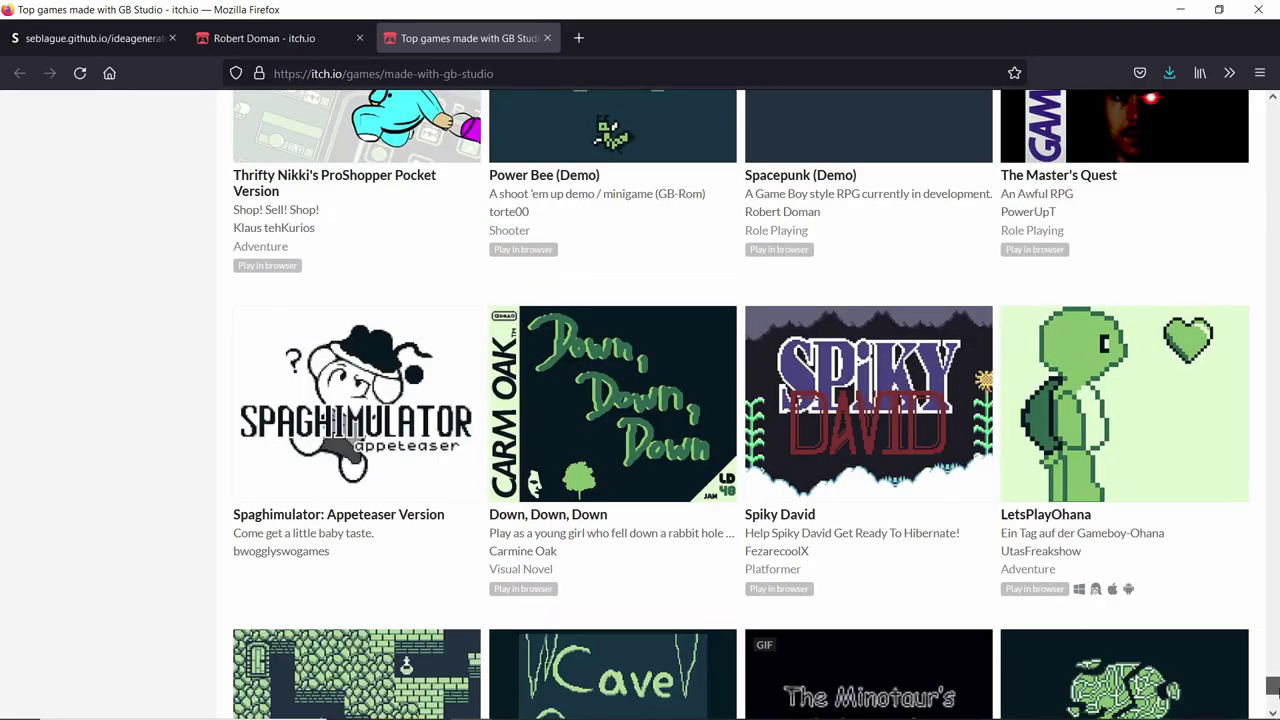
{"action": "left_click_drag", "start_coordinate": [1272, 688], "coordinate": [1272, 105]}
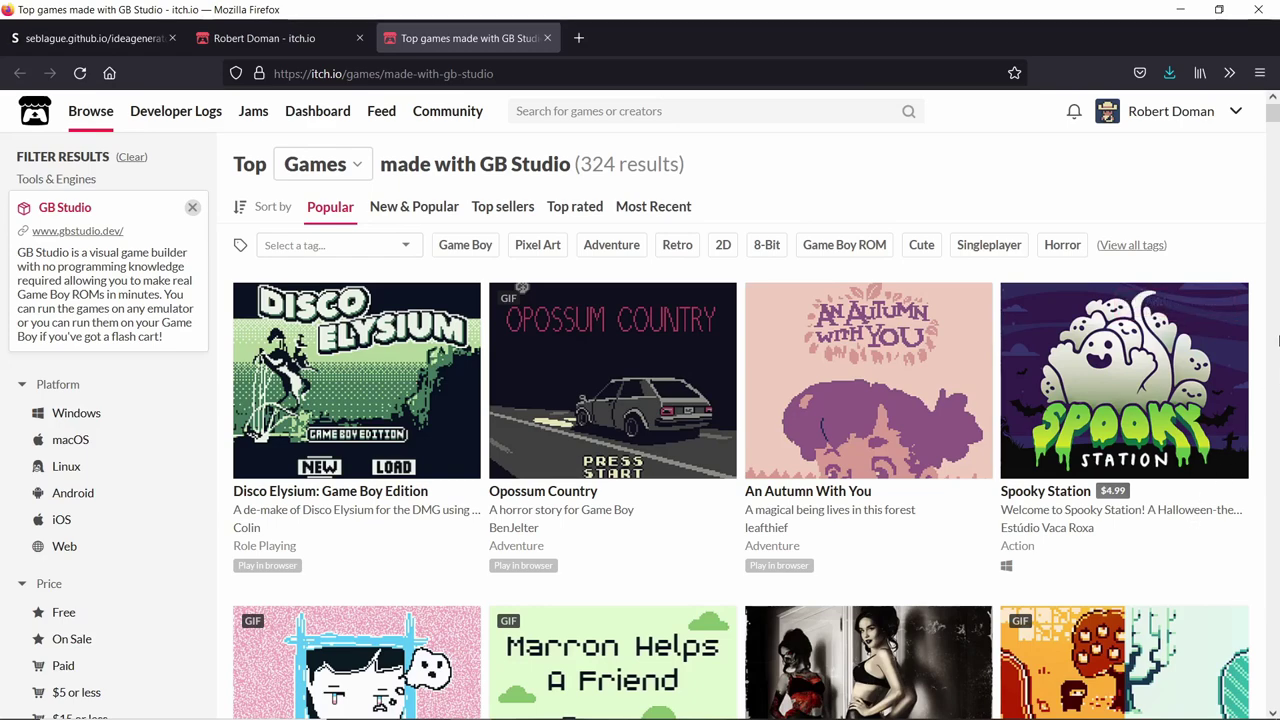
- Glance over the first rows of popular GB Studio games and switch back to the developer's itch.io profile
{"action": "scroll", "coordinate": [1278, 340], "scroll_direction": "down", "scroll_amount": 5}
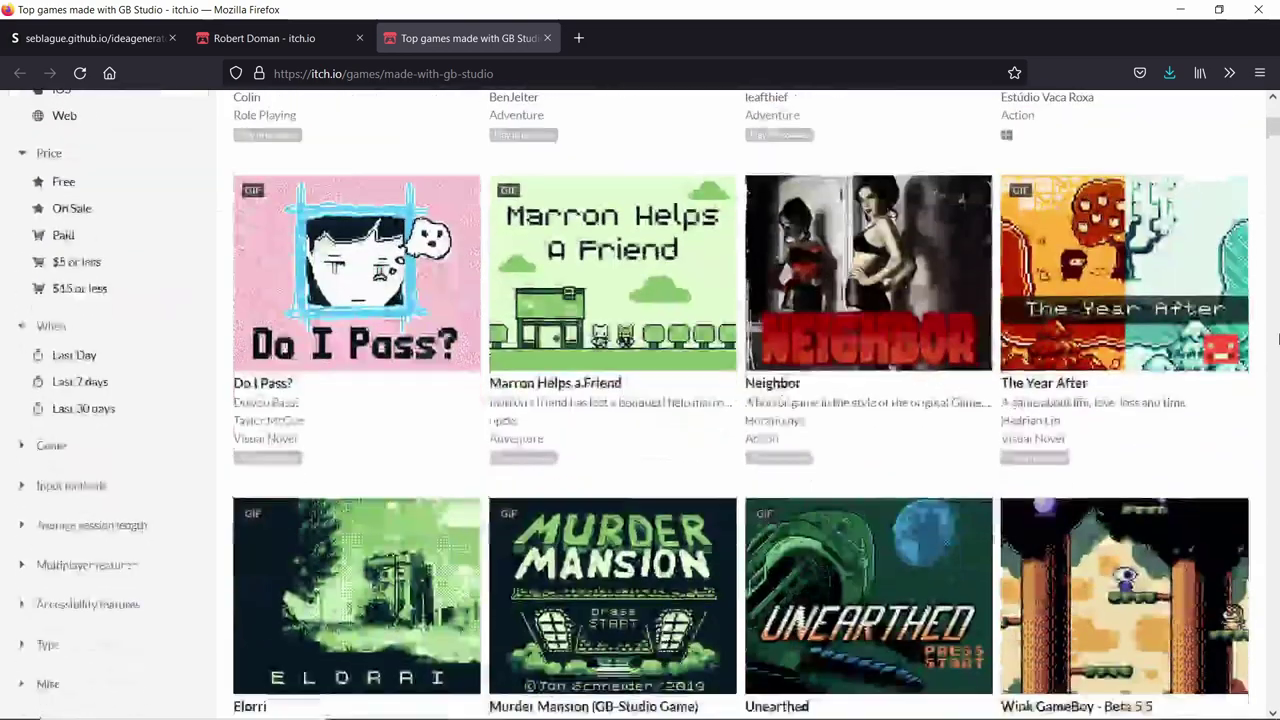
{"action": "scroll", "coordinate": [1278, 340], "scroll_direction": "up", "scroll_amount": 5}
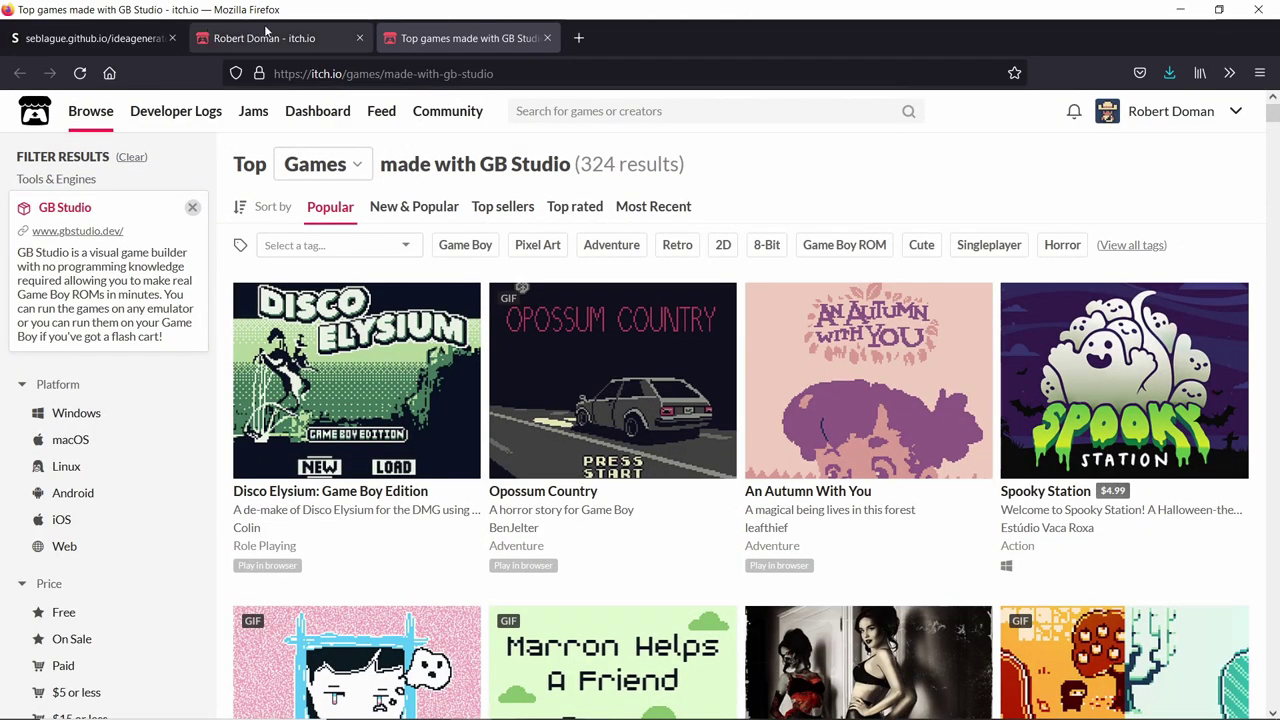
{"action": "left_click", "coordinate": [274, 37]}
{"action": "left_click", "coordinate": [433, 37]}
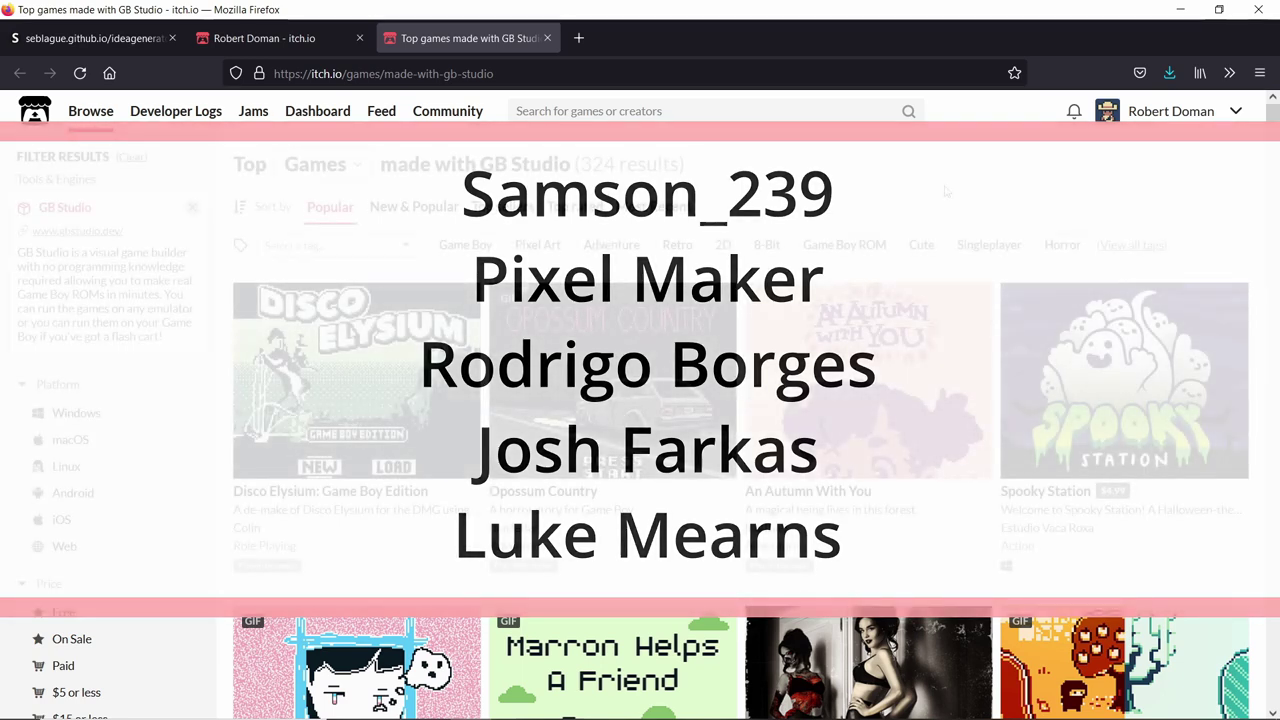
{"action": "left_click", "coordinate": [221, 30]}
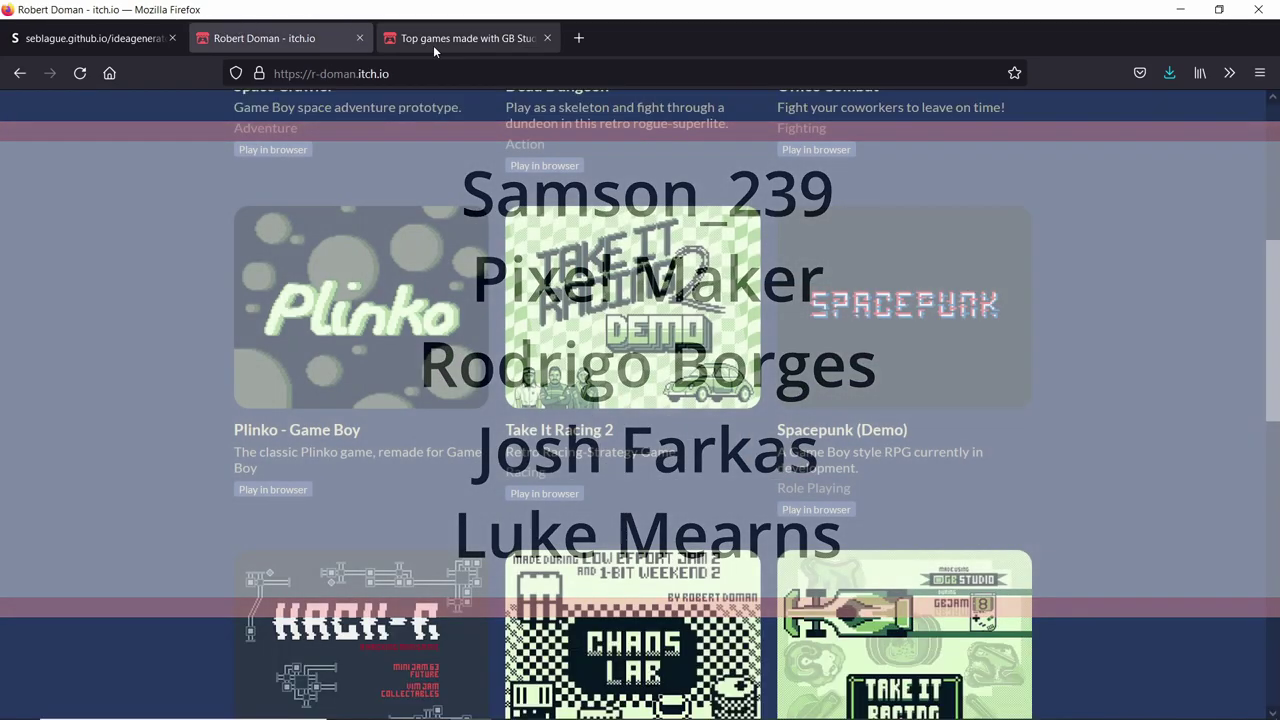